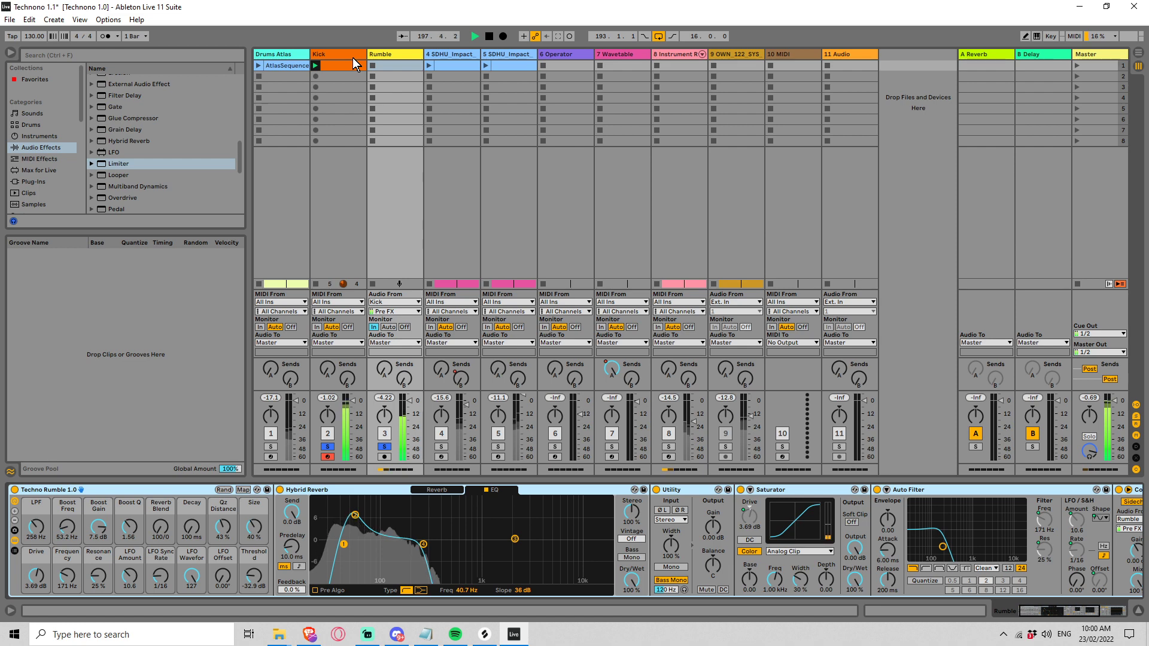
Step: Unsolo the Kick track to hear the Rumble track on its own, then stop playback
click(384, 447)
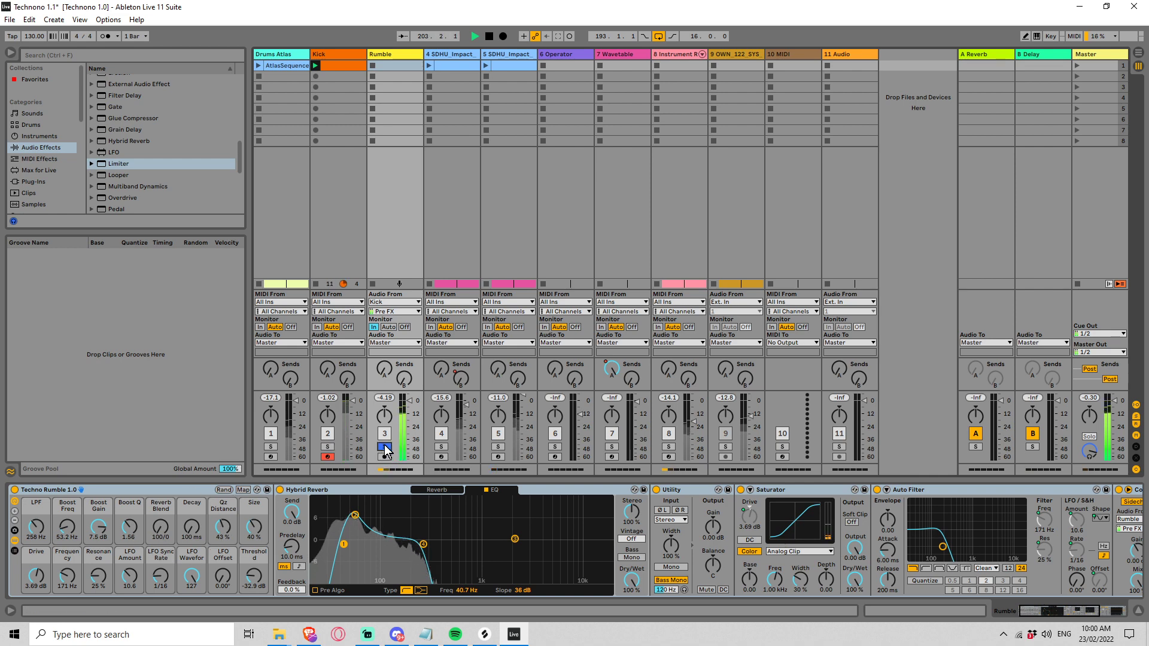
key(space)
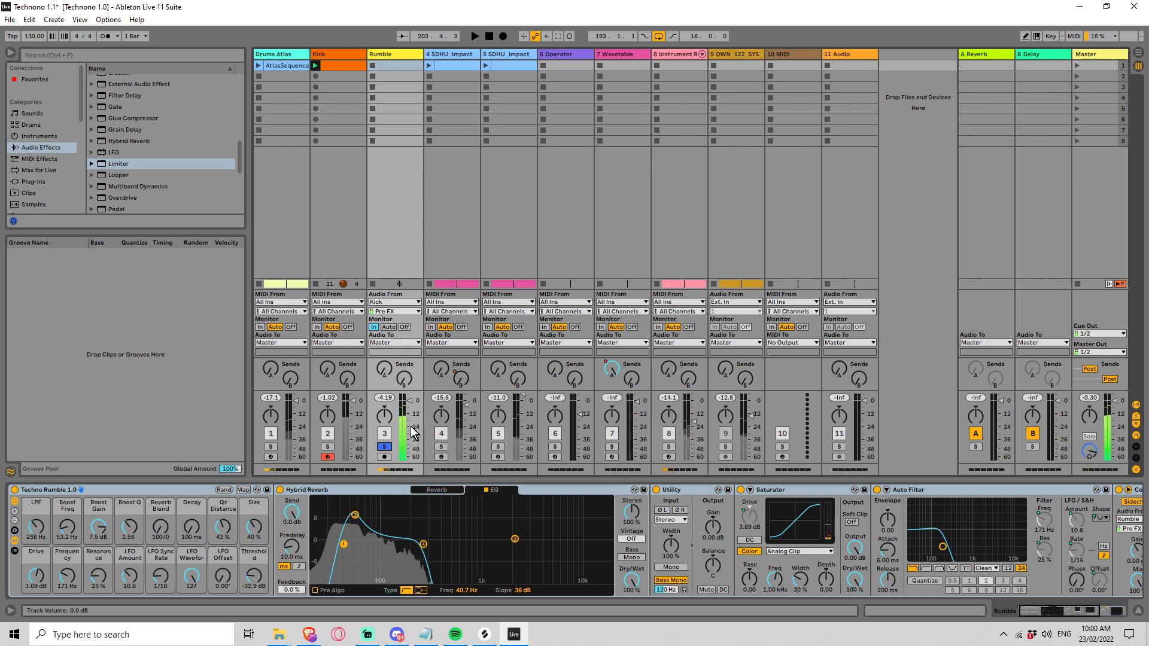
click(328, 52)
click(390, 55)
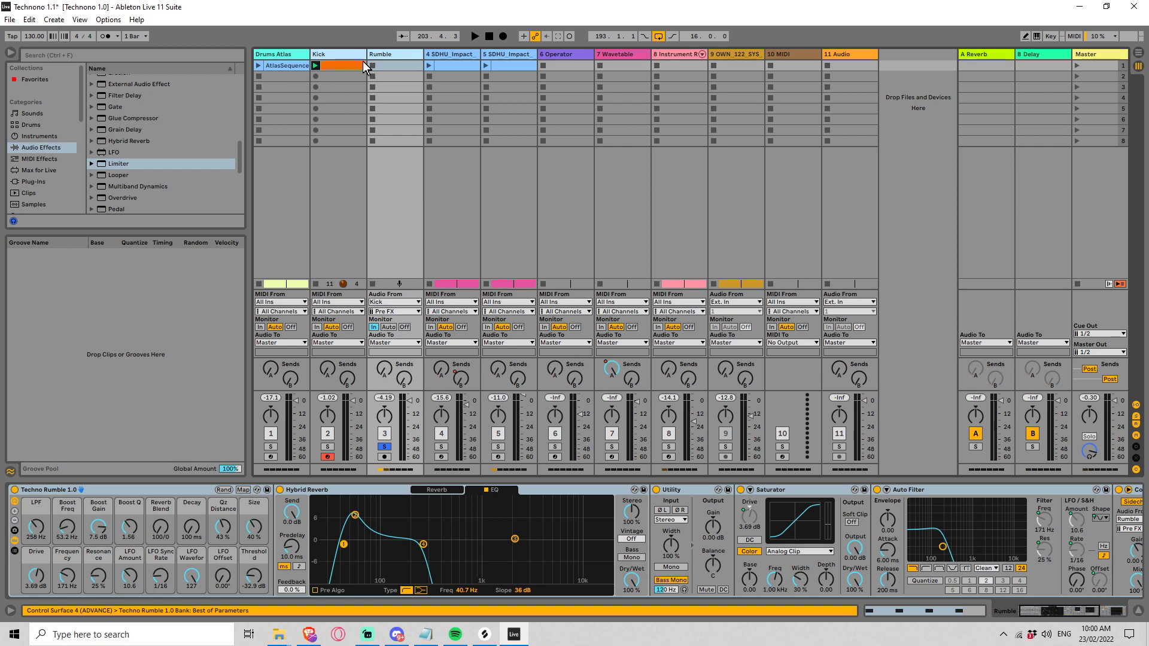
Step: Unsolo the Rumble track and play the arrangement from the Breakdown marker at bar 129
click(378, 447)
key(Tab)
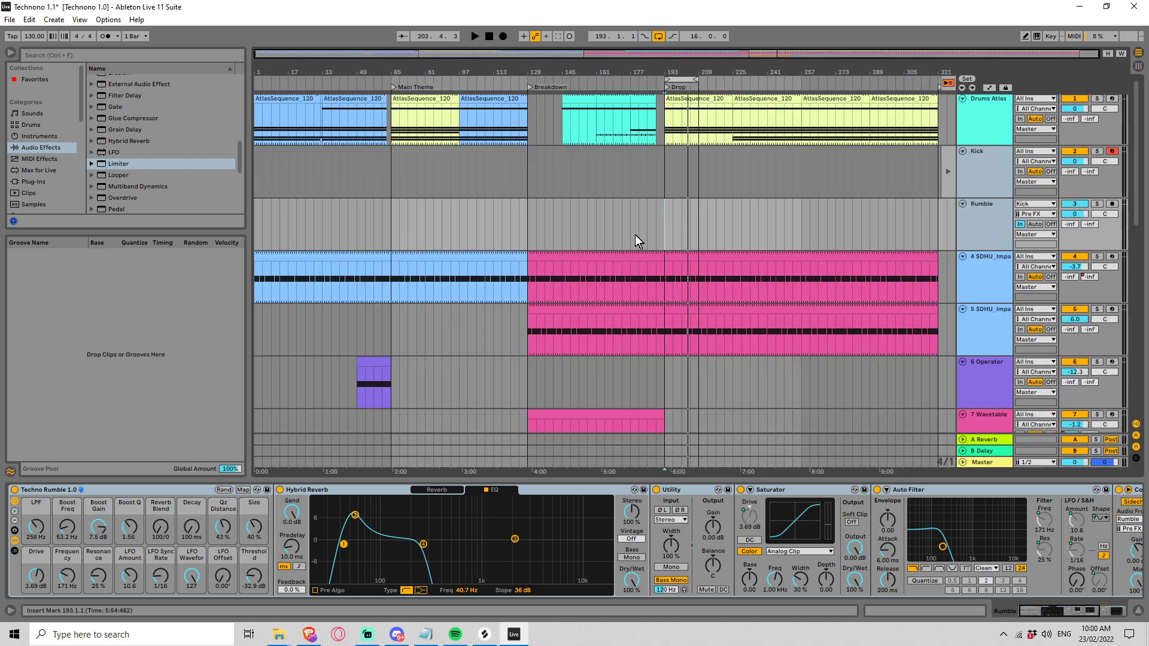
scroll(630, 228, down, 1)
click(528, 217)
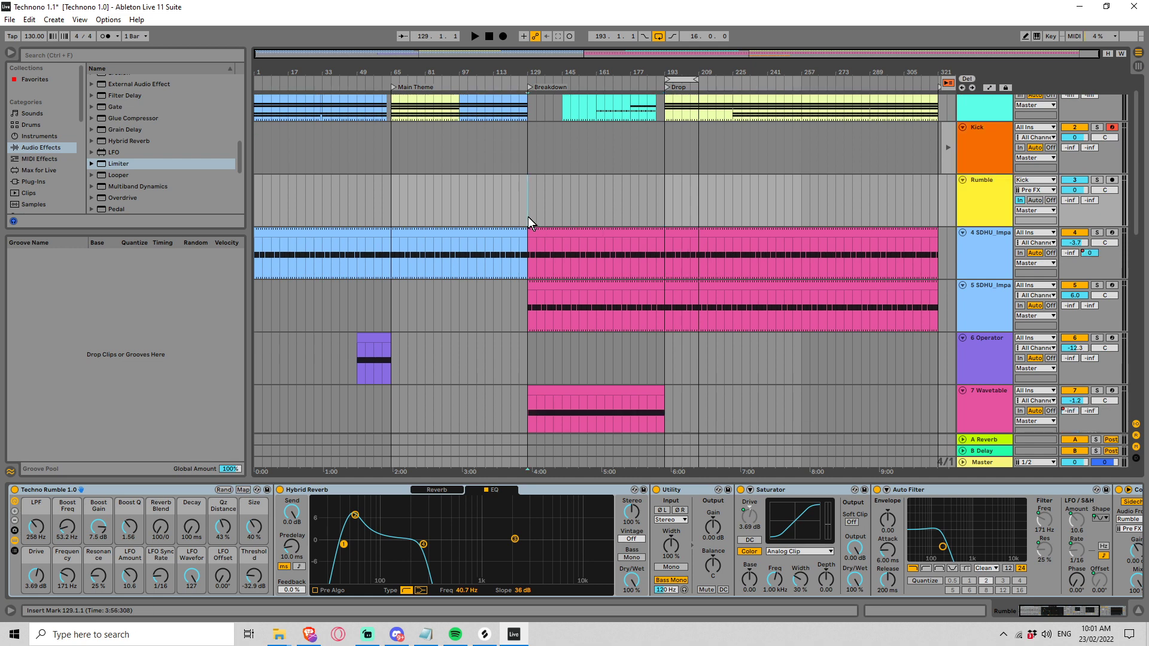
key(space)
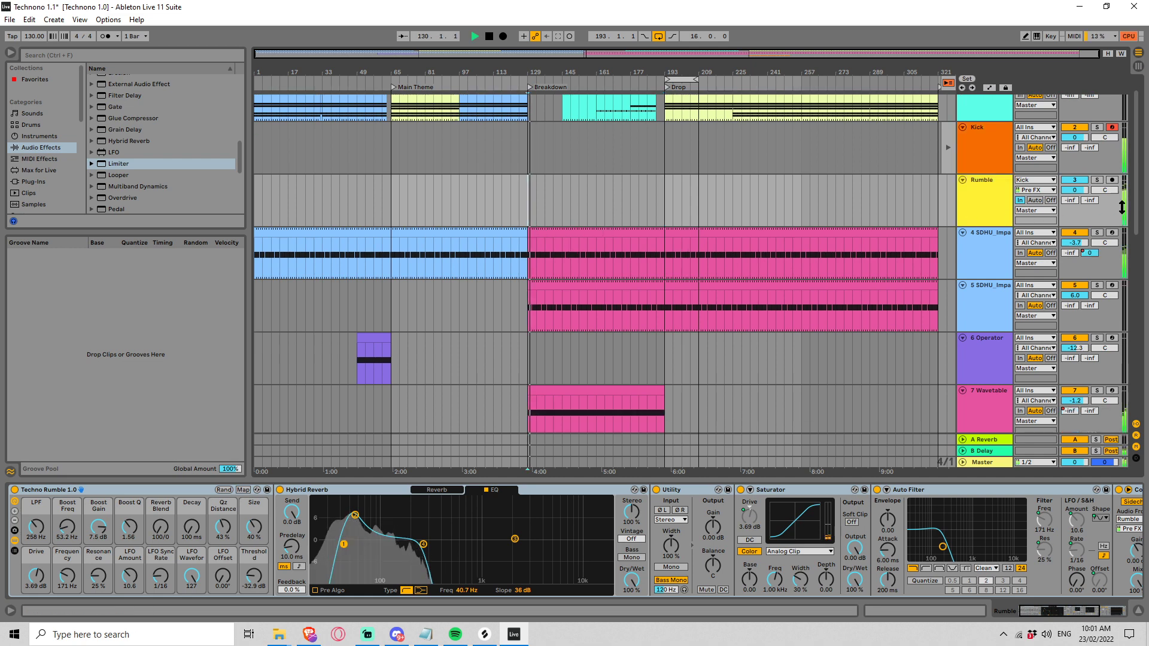
Step: Audition the Instrument Rack clip on track 8 at the Drop with that track soloed
drag(1142, 214, 1146, 390)
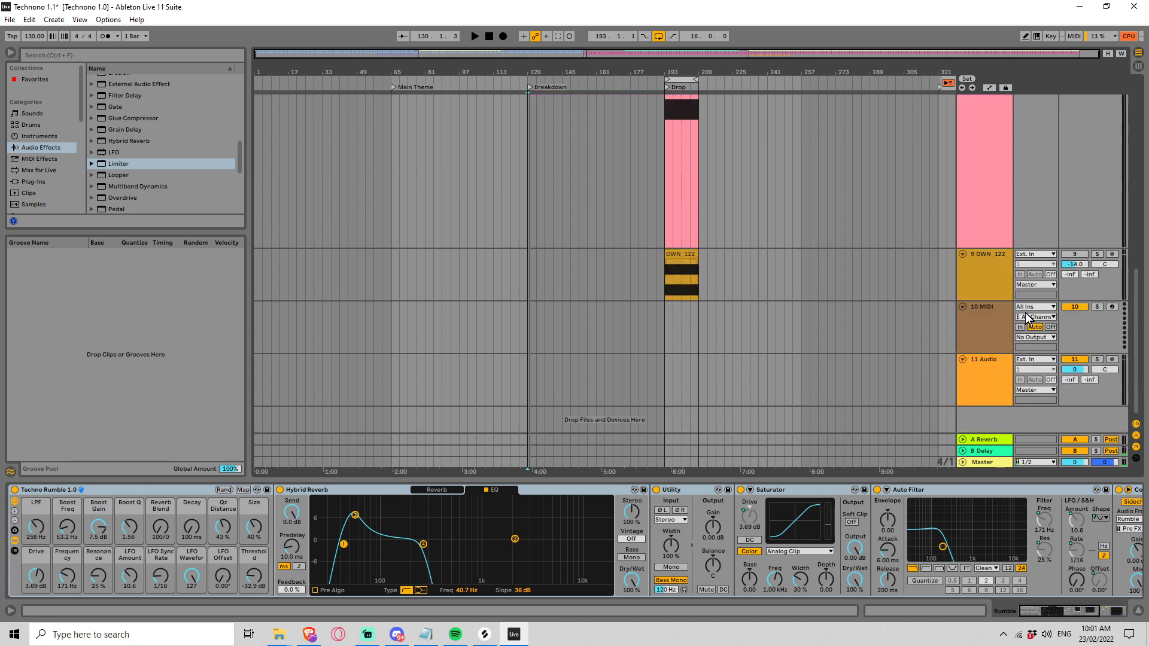
scroll(616, 250, up, 5)
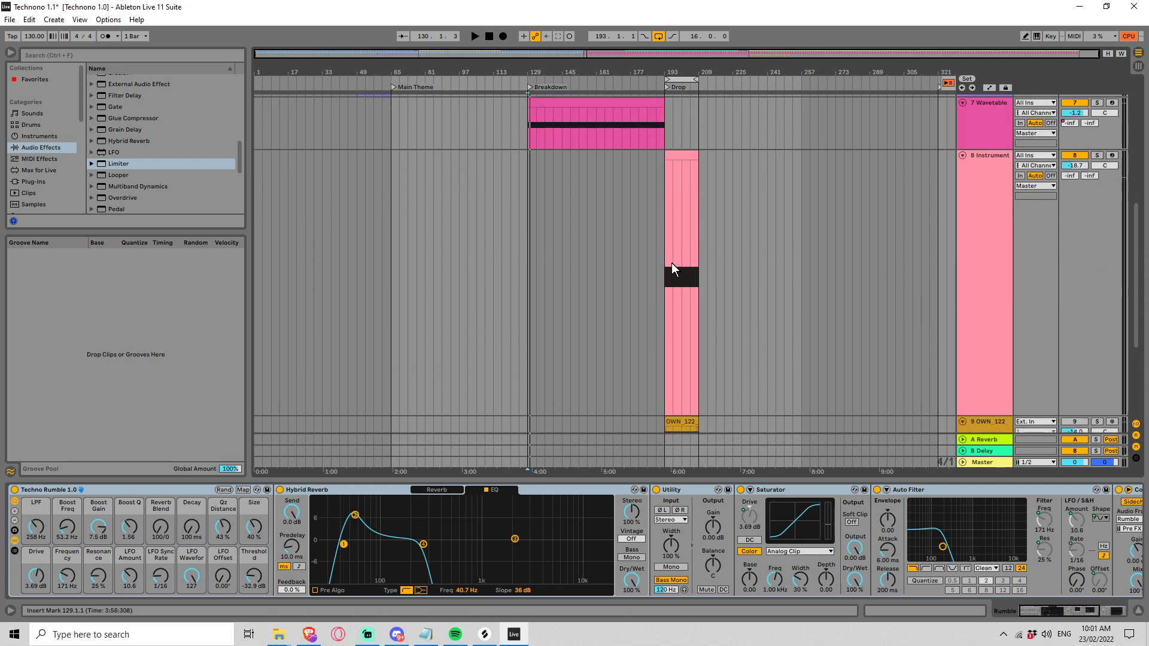
click(671, 263)
key(space)
click(1095, 155)
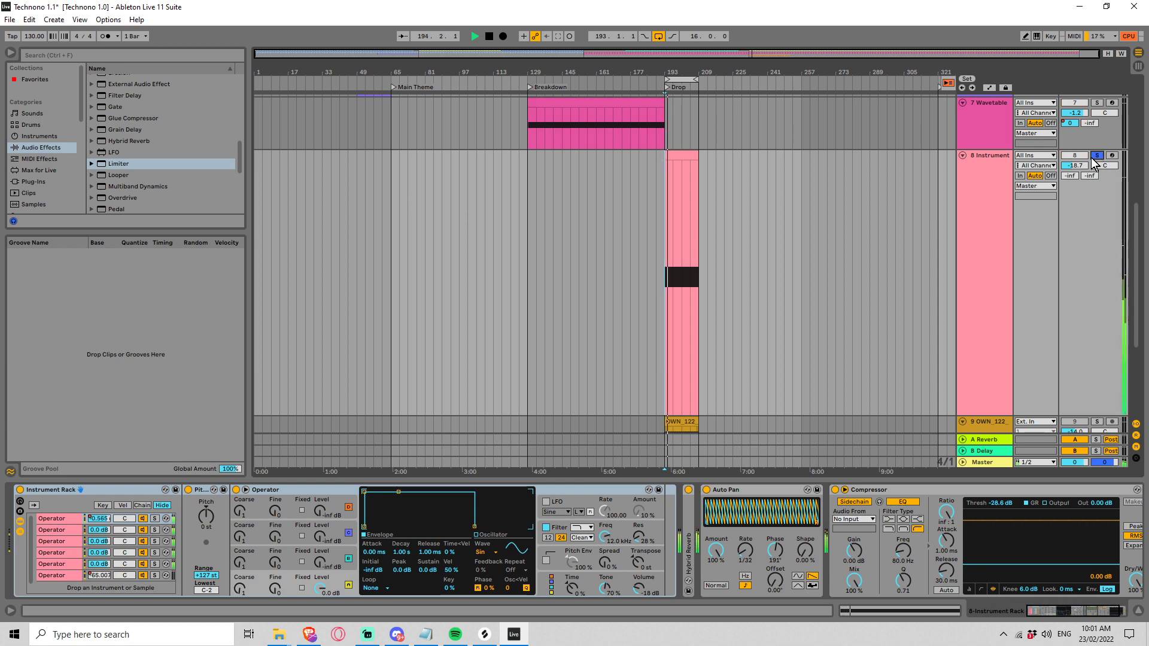
key(space)
Step: Solo track 9 and audition its OWN_122 vocal clip from the Drop at bar 193
scroll(1038, 359, down, 3)
click(988, 345)
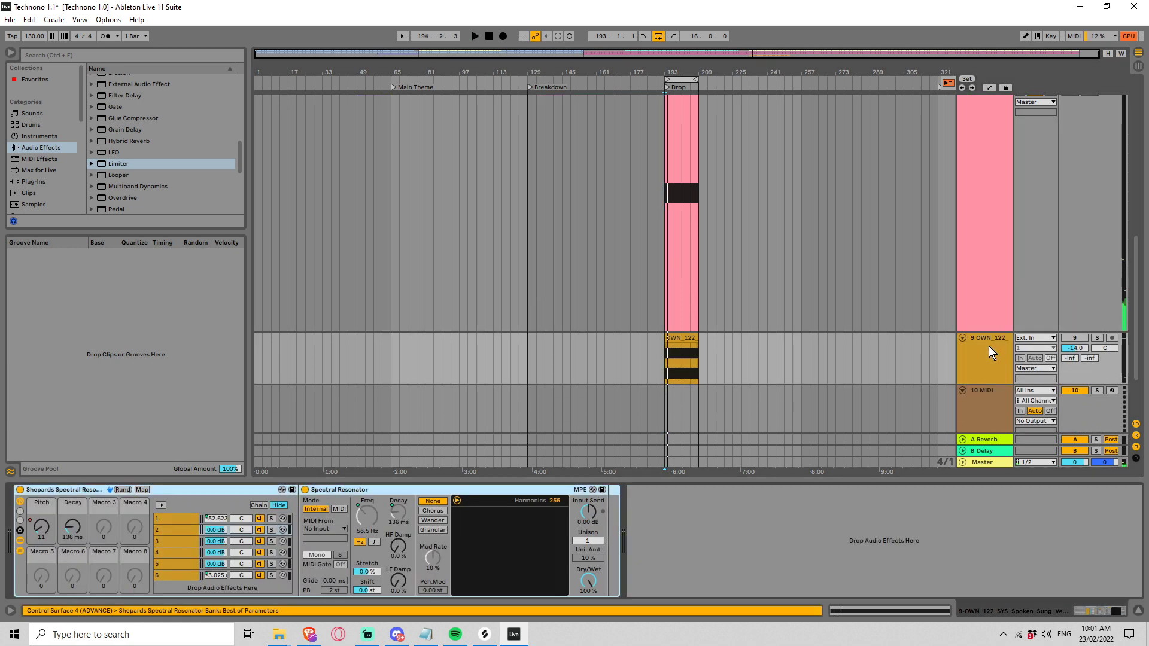
click(1096, 337)
key(space)
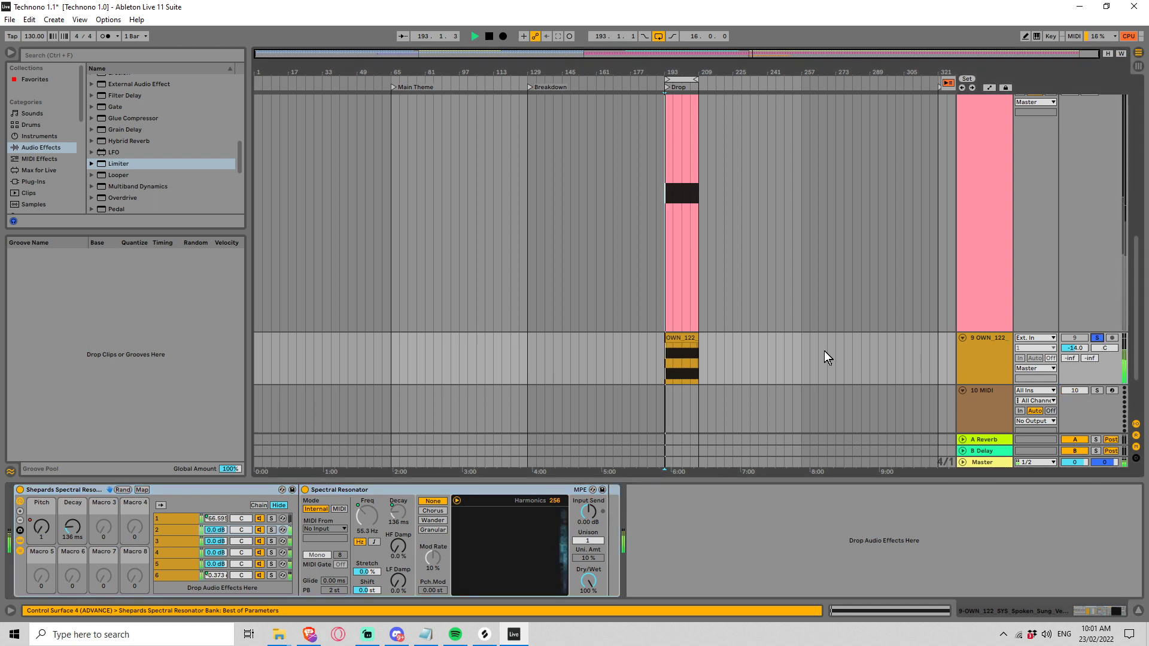
key(space)
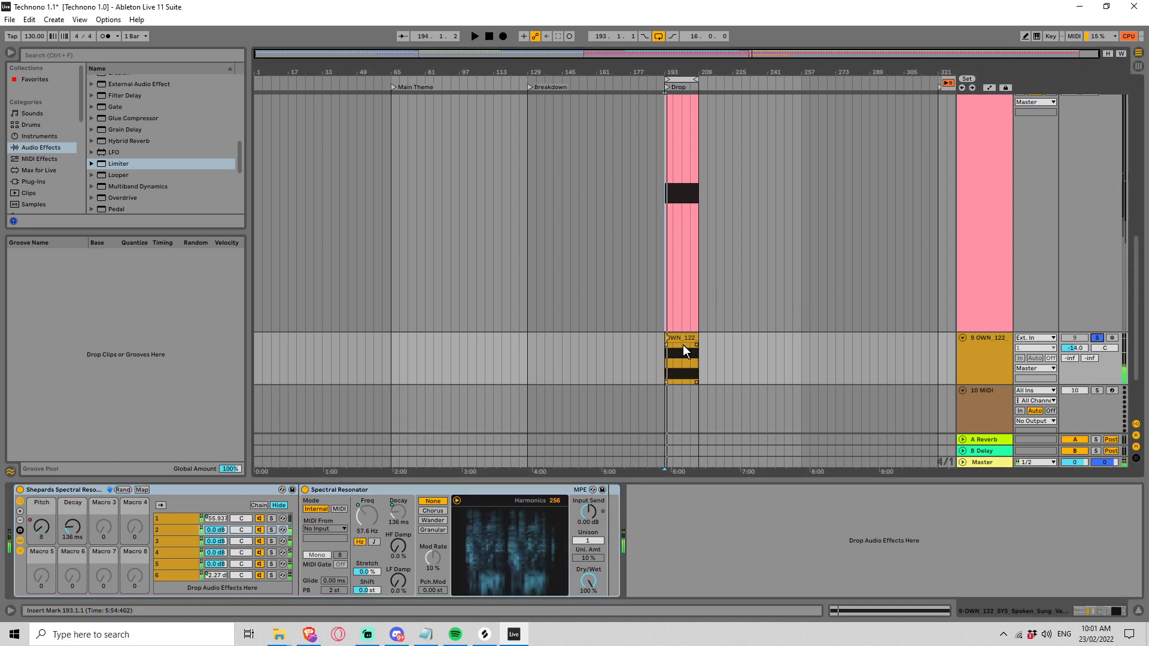
Step: Play the arrangement from the Main Theme marker at bar 65 to hear the kick in context, then stop playback
click(683, 345)
scroll(679, 144, up, 2)
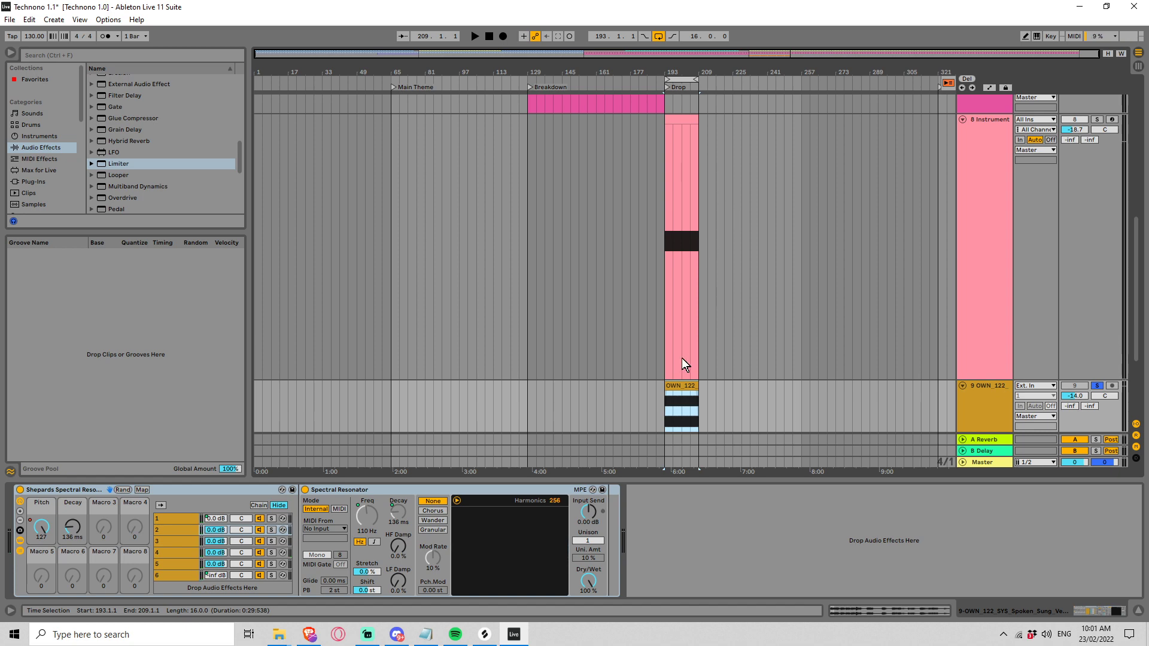
scroll(695, 388, up, 8)
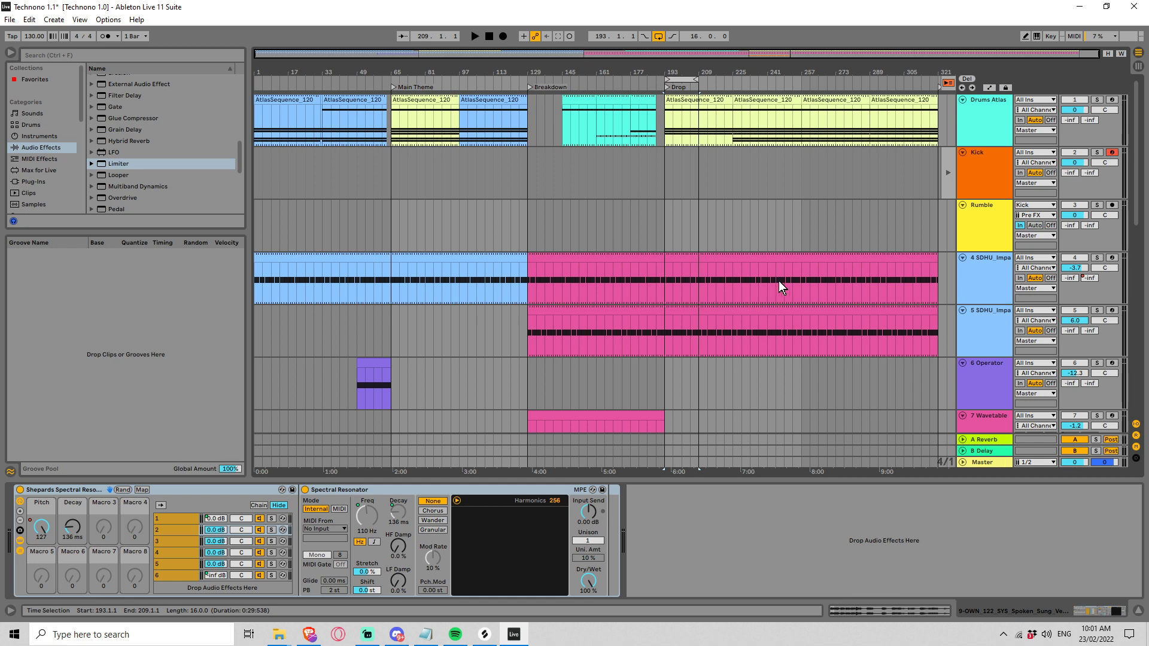
click(389, 174)
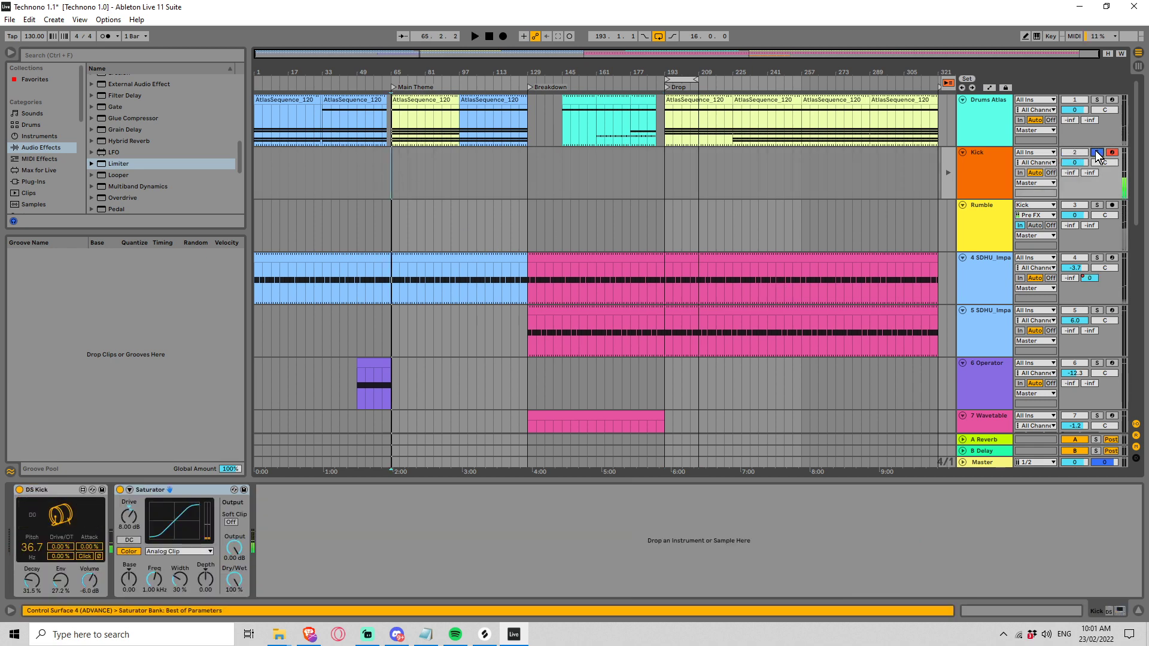
key(space)
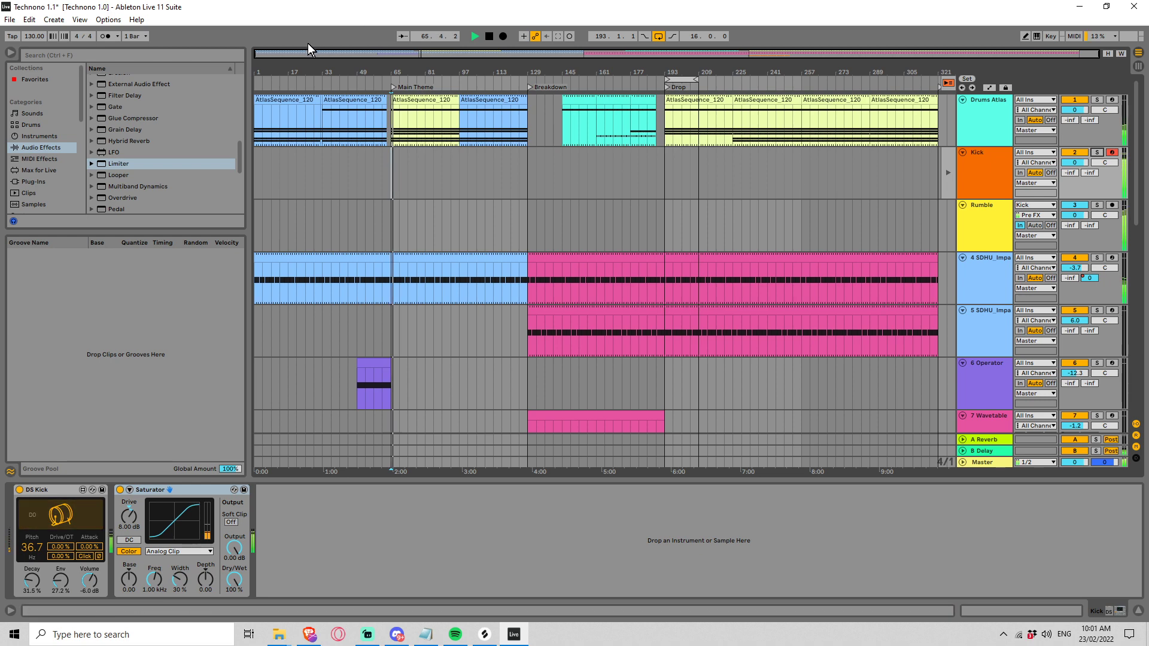
drag(309, 53, 406, 114)
key(space)
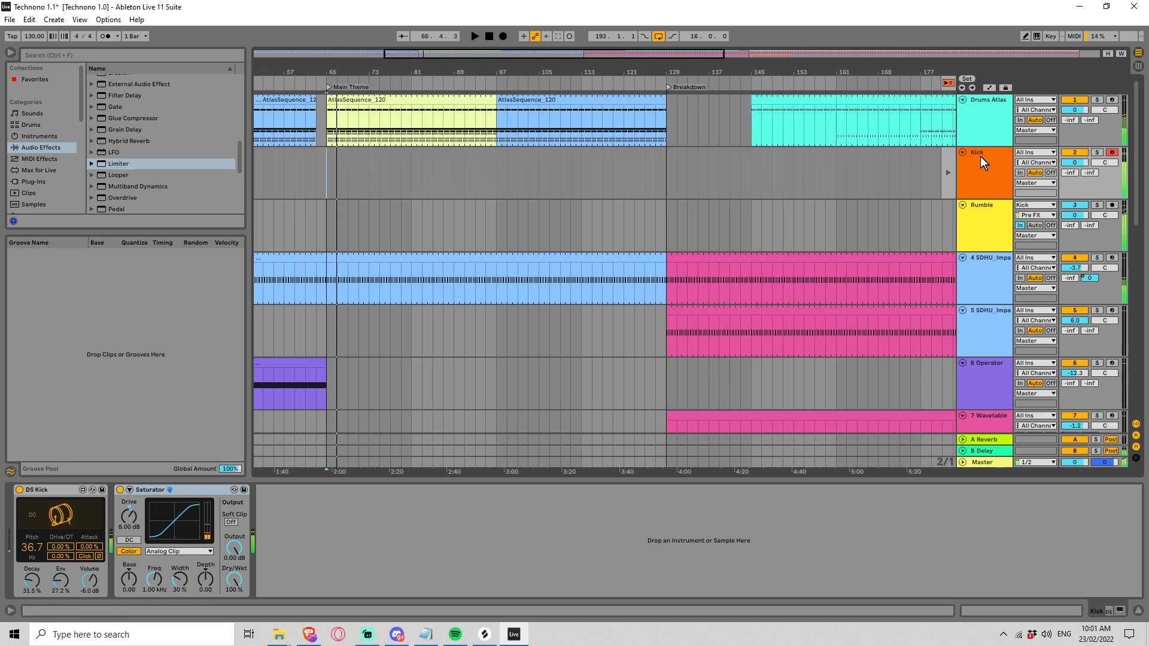
Step: Delete the DS Kick instrument from the Kick track and search all browser categories for "kick"
click(25, 492)
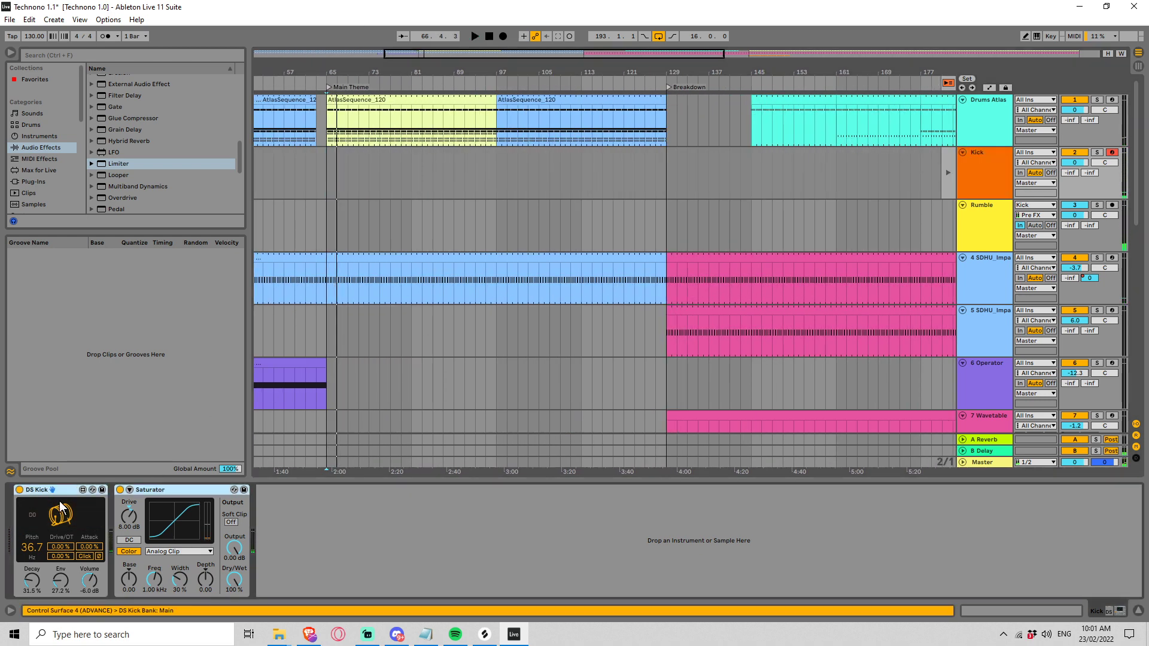
key(Delete)
click(56, 56)
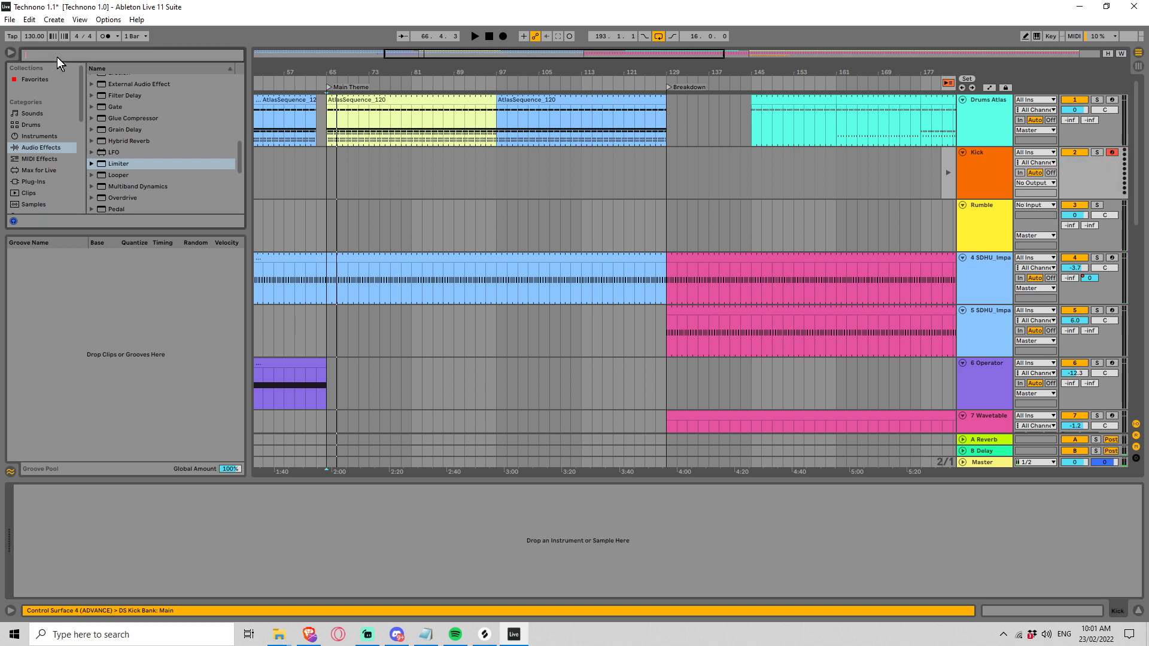
text(kick)
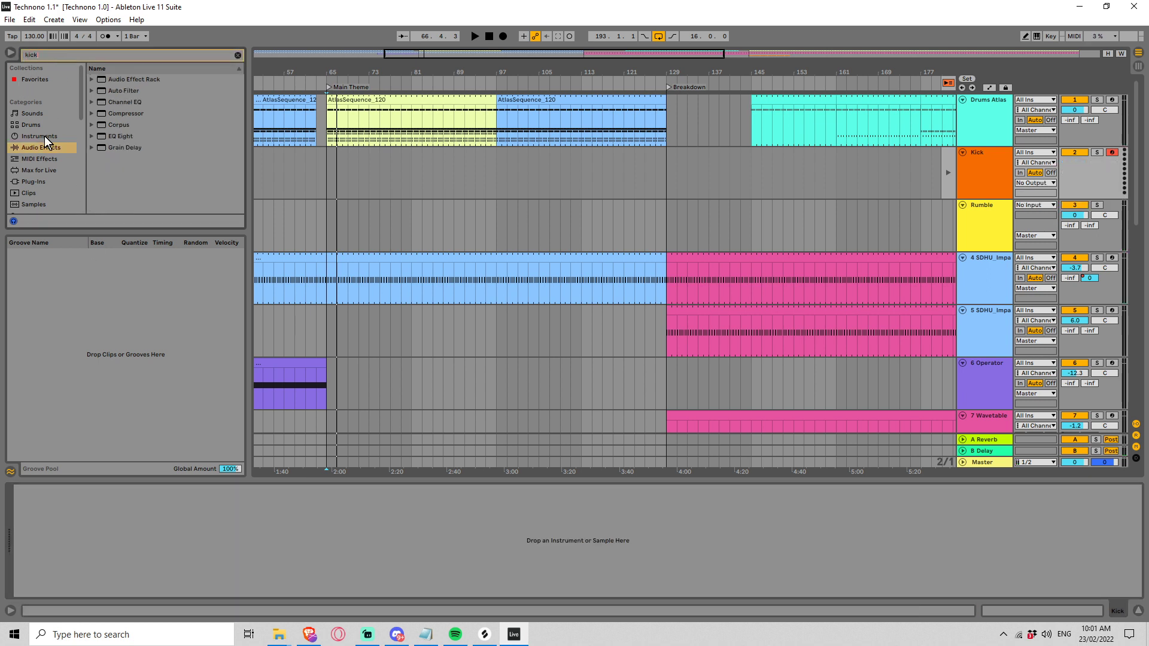
scroll(48, 138, down, 3)
click(35, 192)
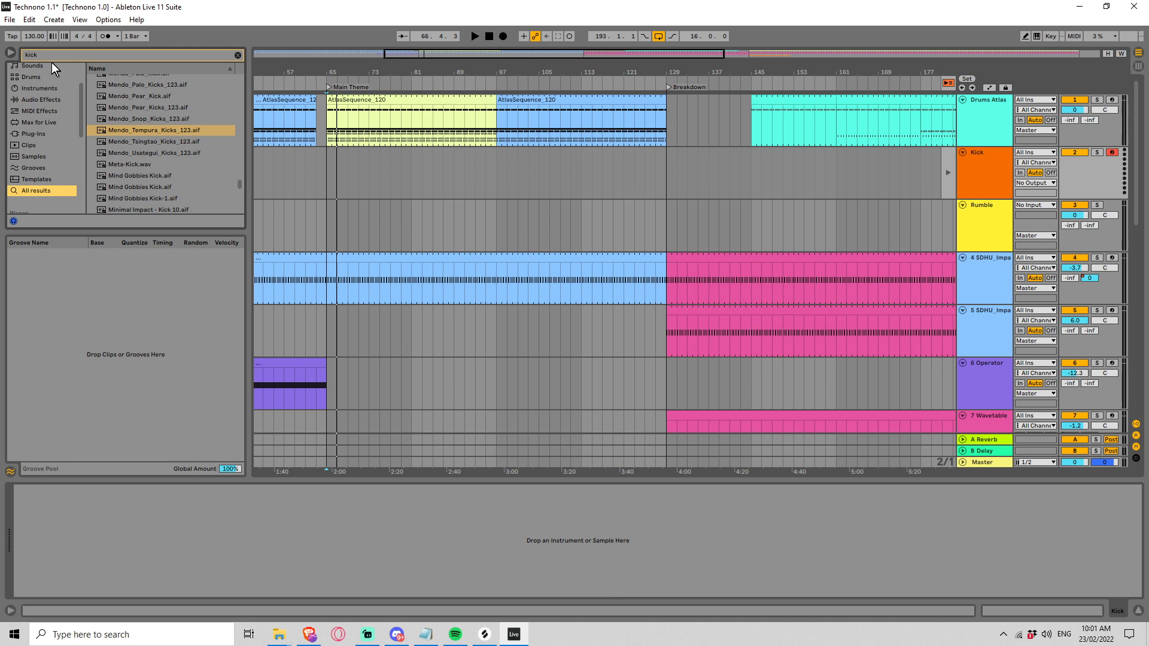
Step: Narrow the browser search to "kick techno" and preview several Kaiserdisco_Techno kick samples, including 04_Kick, 01_Kick and 02_Kick2
text(echno)
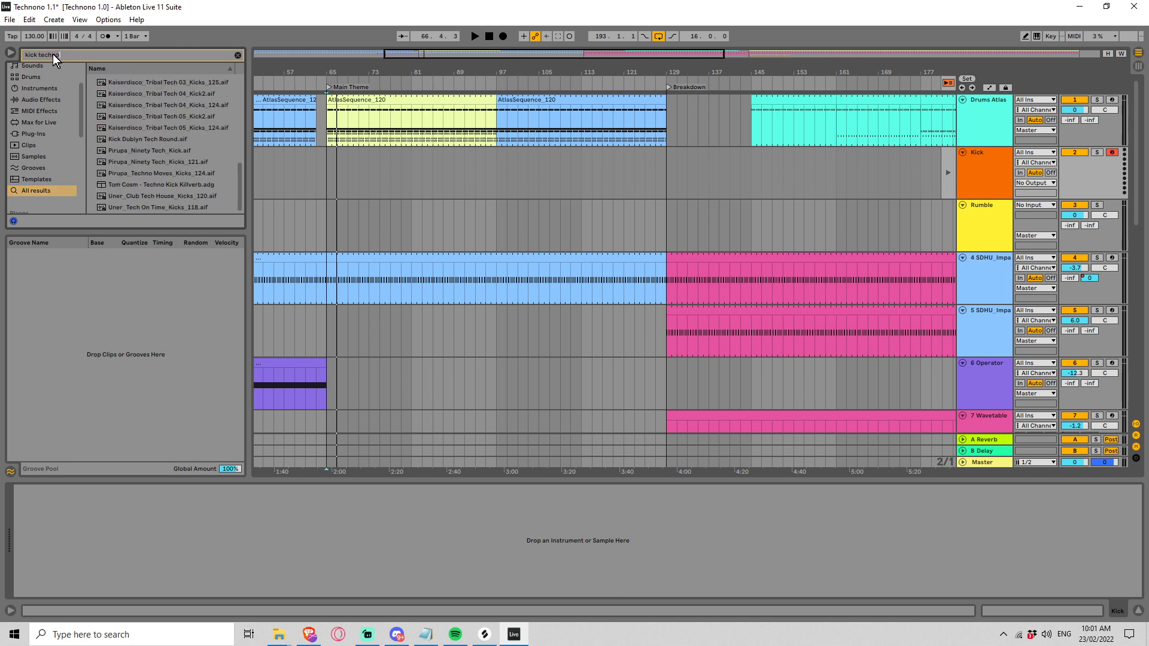
click(152, 159)
click(188, 147)
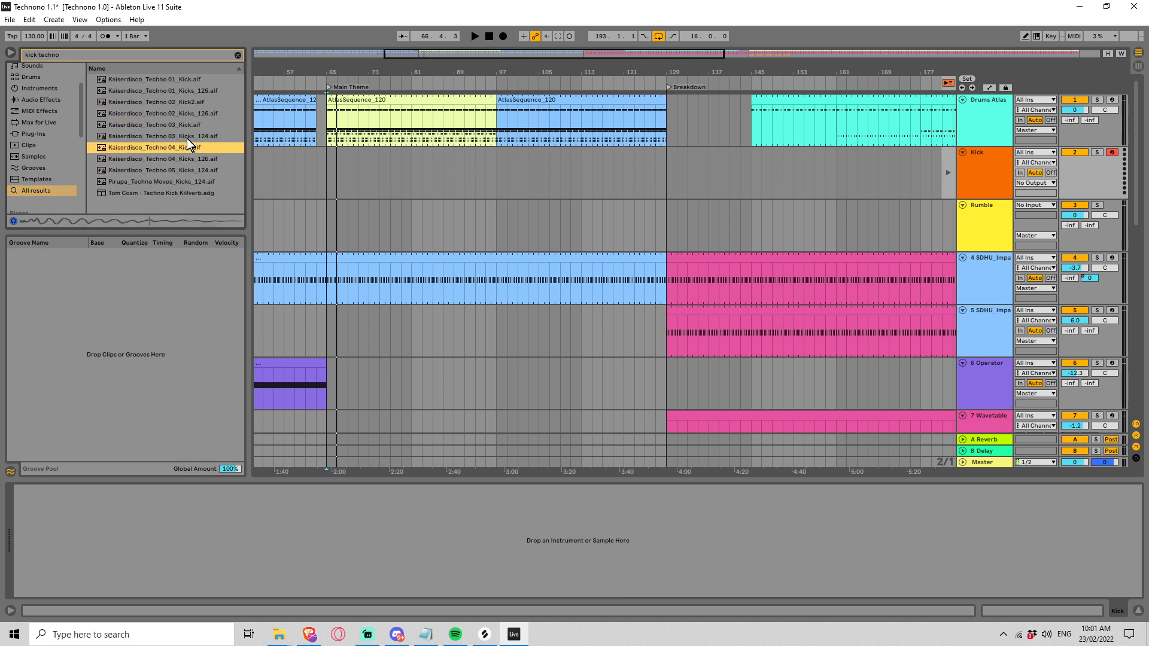
click(155, 100)
click(147, 91)
click(144, 83)
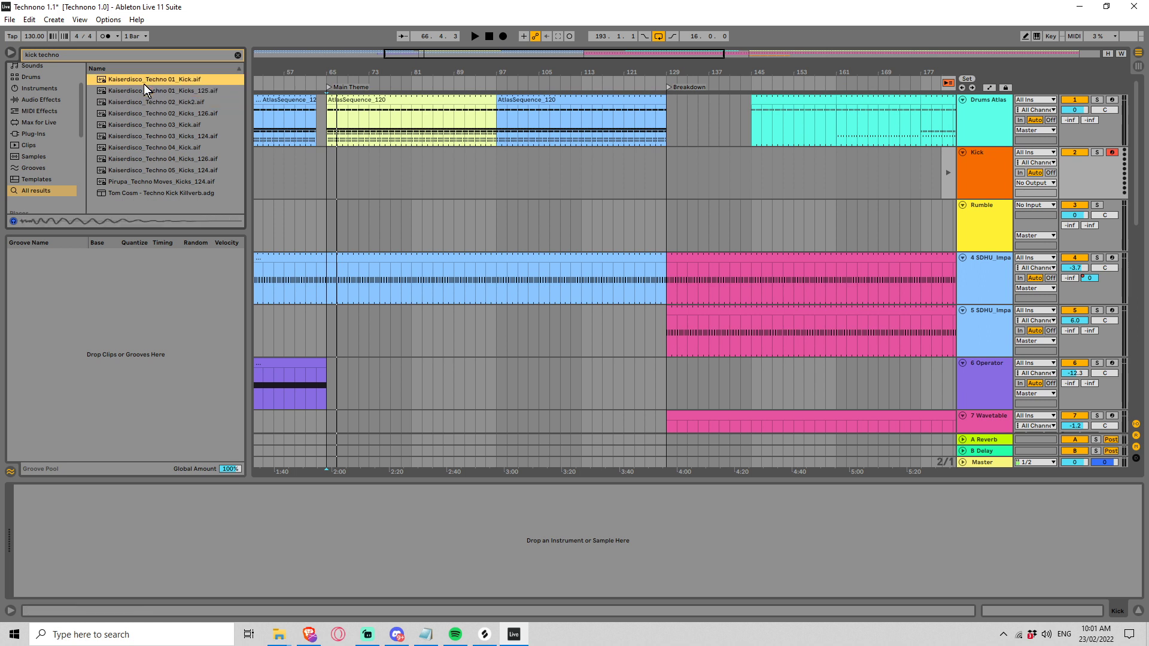
click(161, 102)
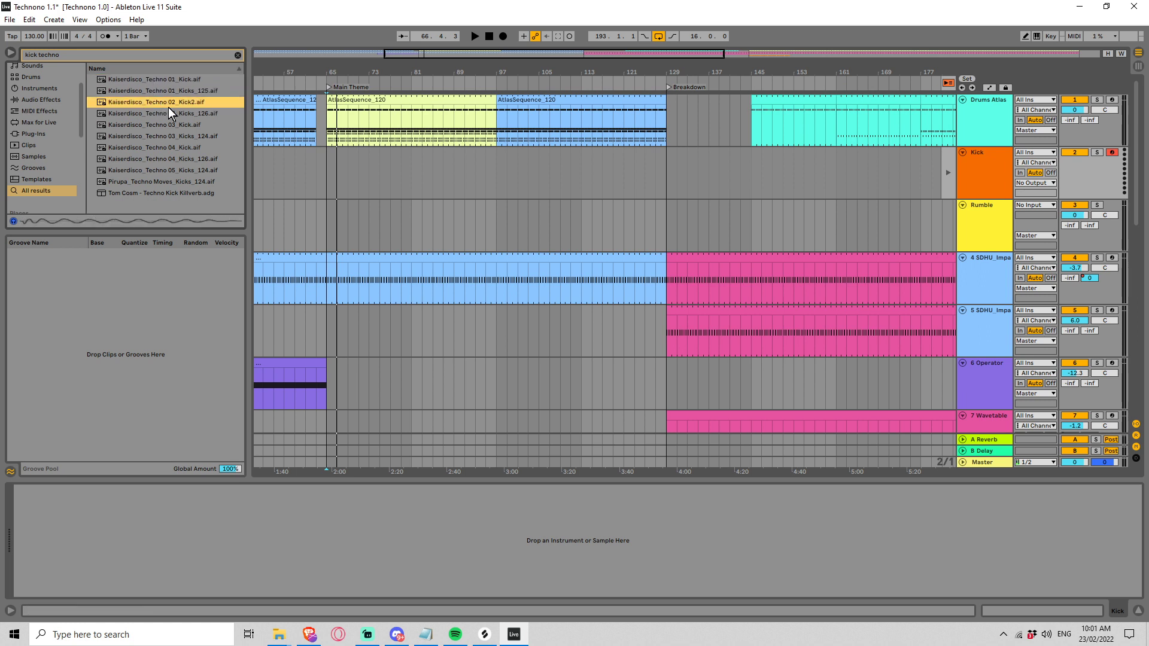
Step: Widen the browser search back to "kick" and preview the ORBIT kick samples around Boxed_Beat, Buff and Bump
double_click(49, 54)
key(BackSpace)
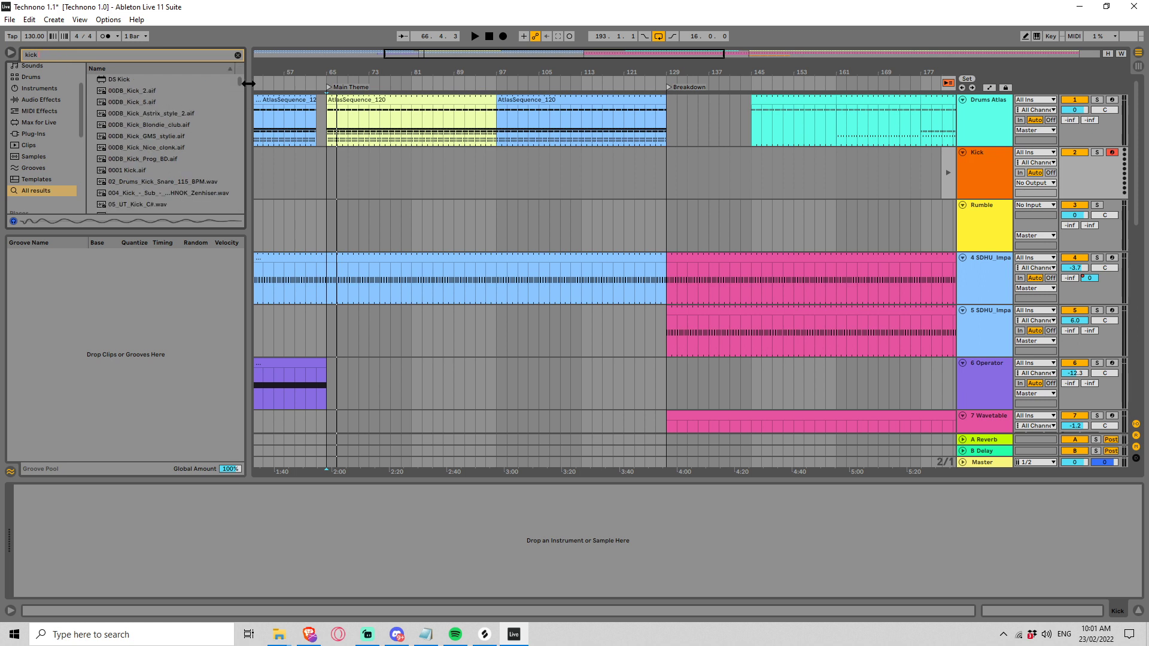
click(241, 188)
click(179, 173)
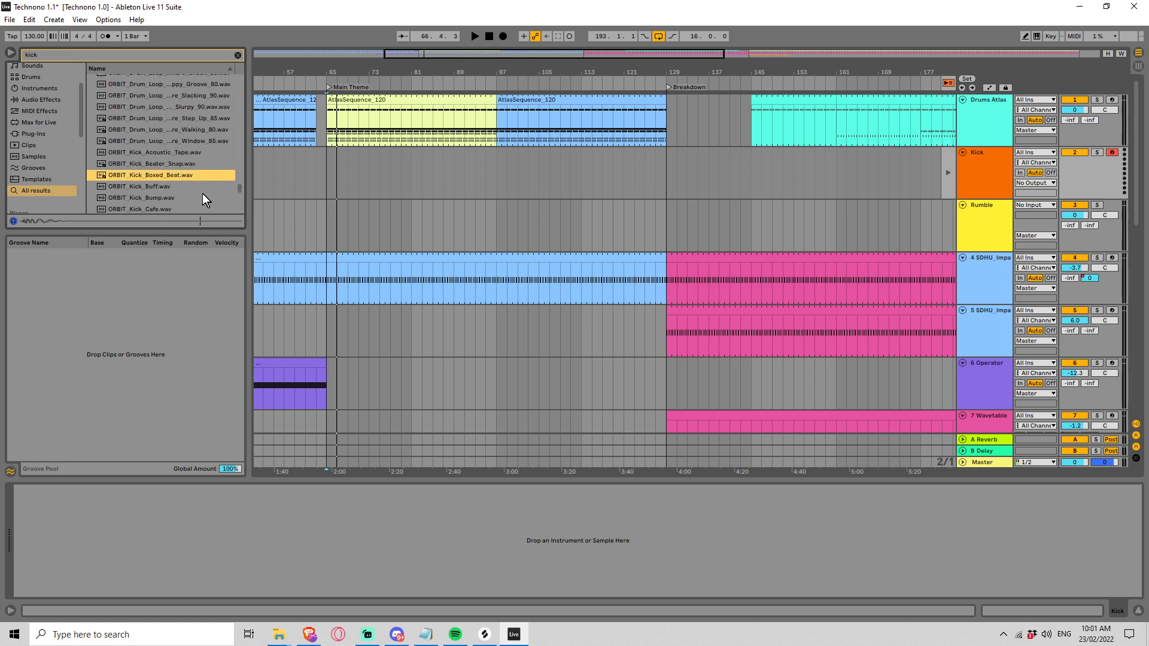
key(Down)
key(Down)
key(Up)
click(191, 199)
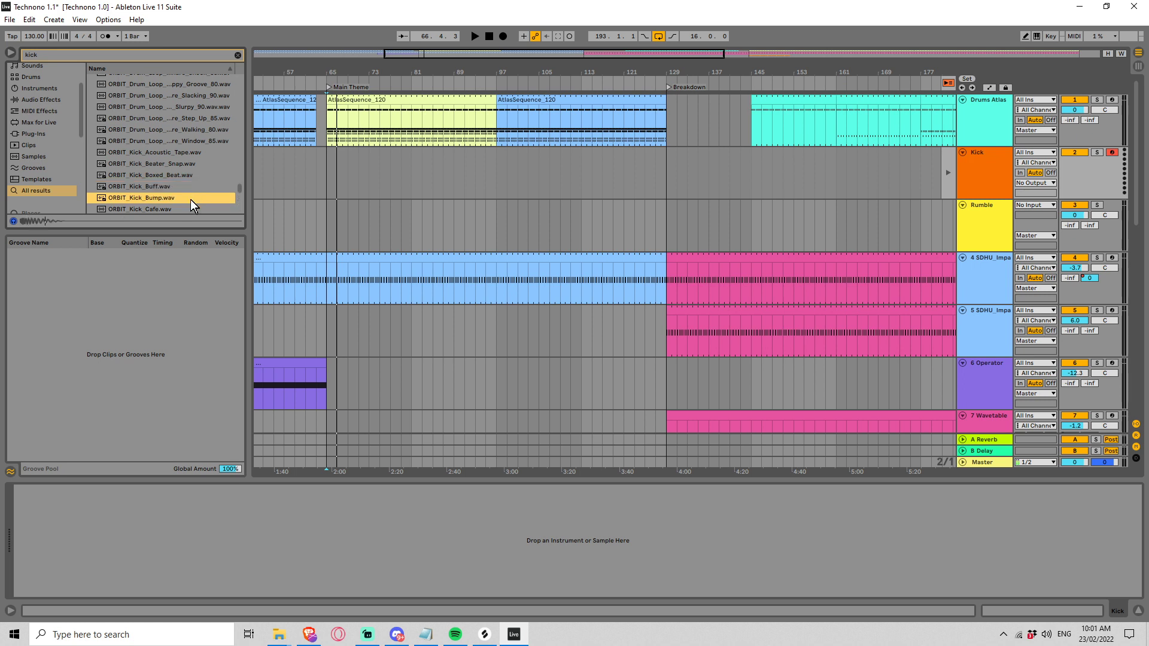
key(Up)
Step: Preview the ORBIT kick samples one after another from Cardboard through Dirty and Hip_Tear to Low_Knocker
scroll(185, 195, down, 5)
click(135, 153)
click(141, 158)
scroll(152, 156, down, 2)
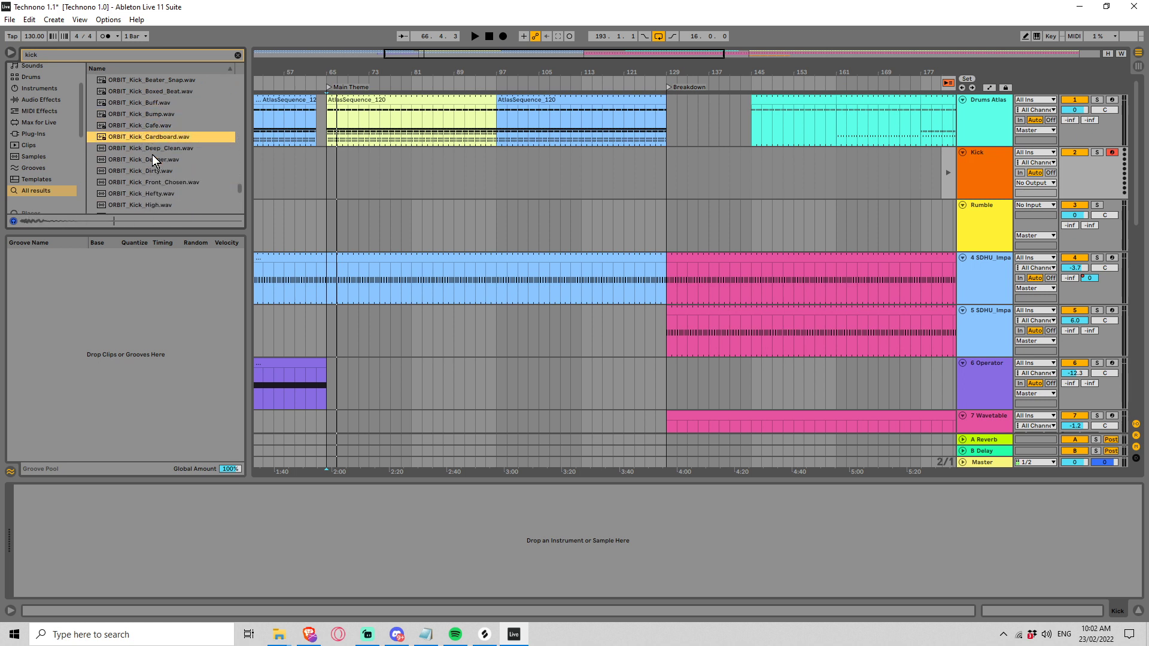
key(Down)
key(Down)
key(Down)
scroll(153, 159, down, 1)
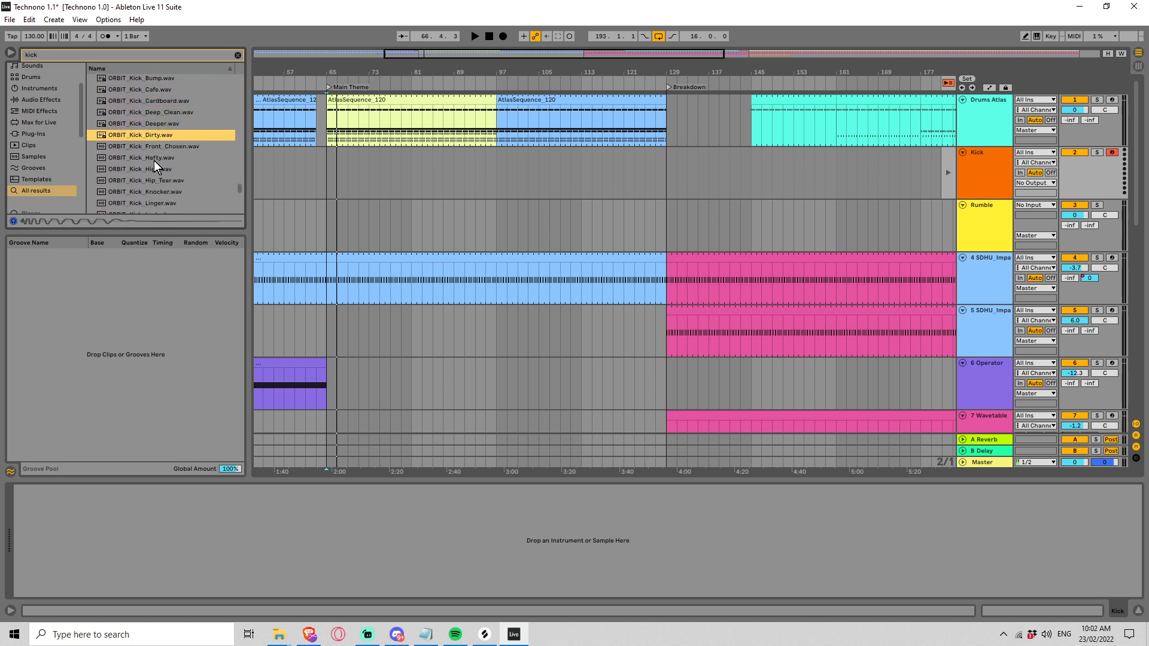
key(Down)
key(Down)
key(Down)
key(Down)
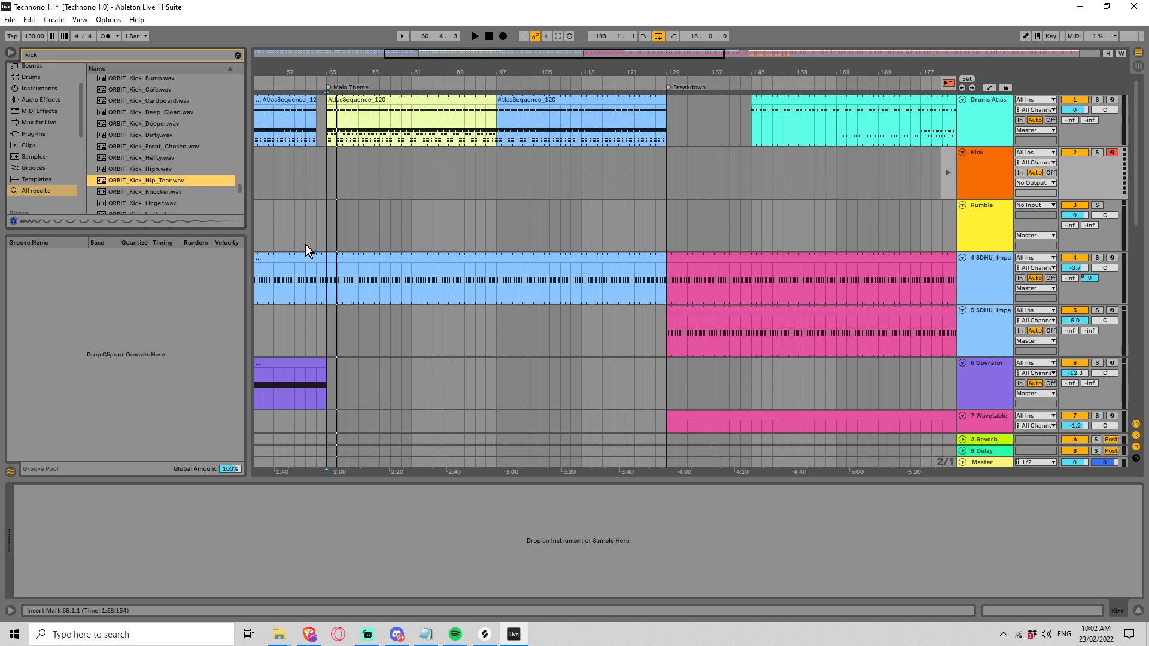
key(Down)
key(Down)
key(Down)
key(Down)
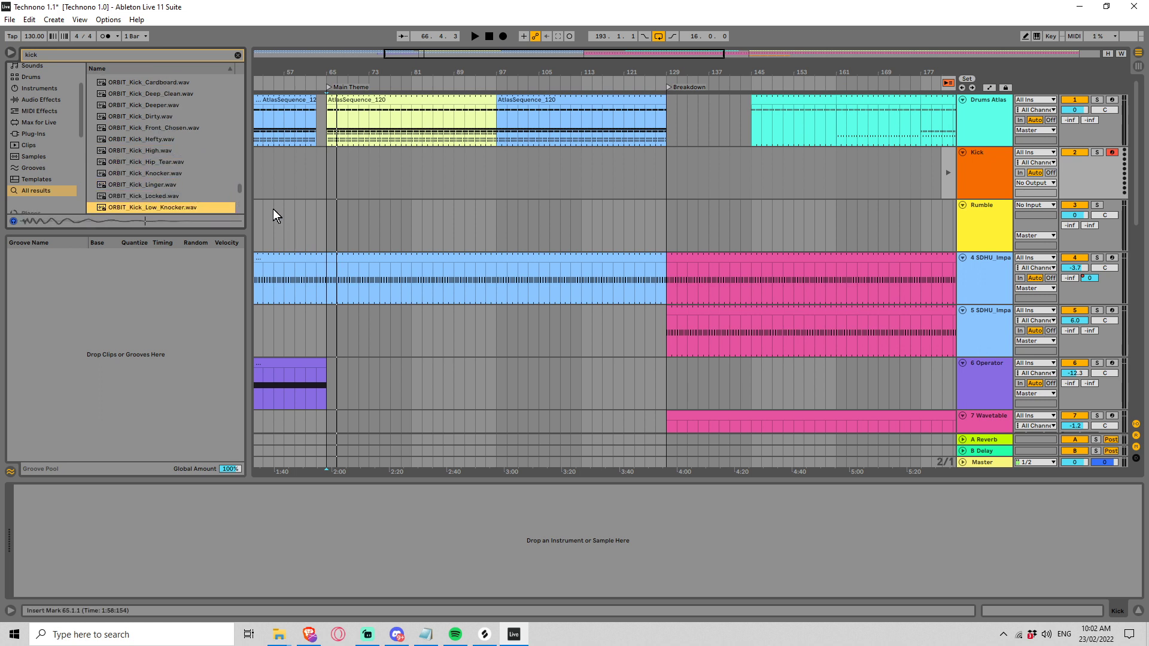
Step: Preview the remaining ORBIT kick samples one after another from Natural through Stomp_Floor to Unit, and replay Thwomp
scroll(194, 167, down, 3)
click(201, 169)
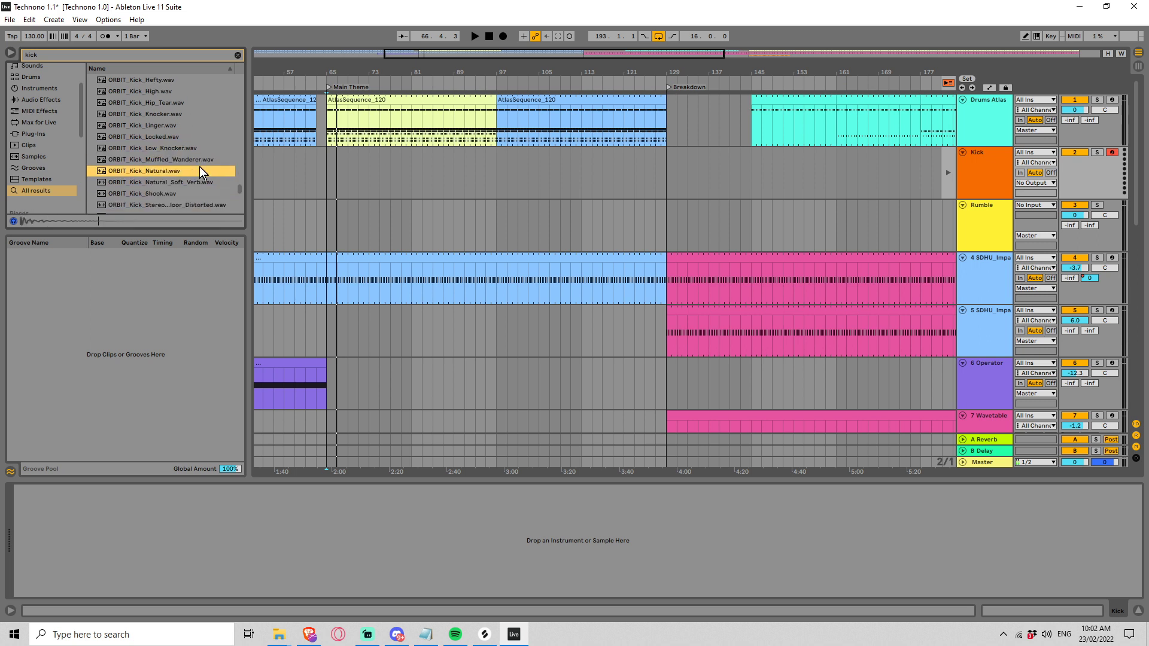
scroll(198, 169, down, 1)
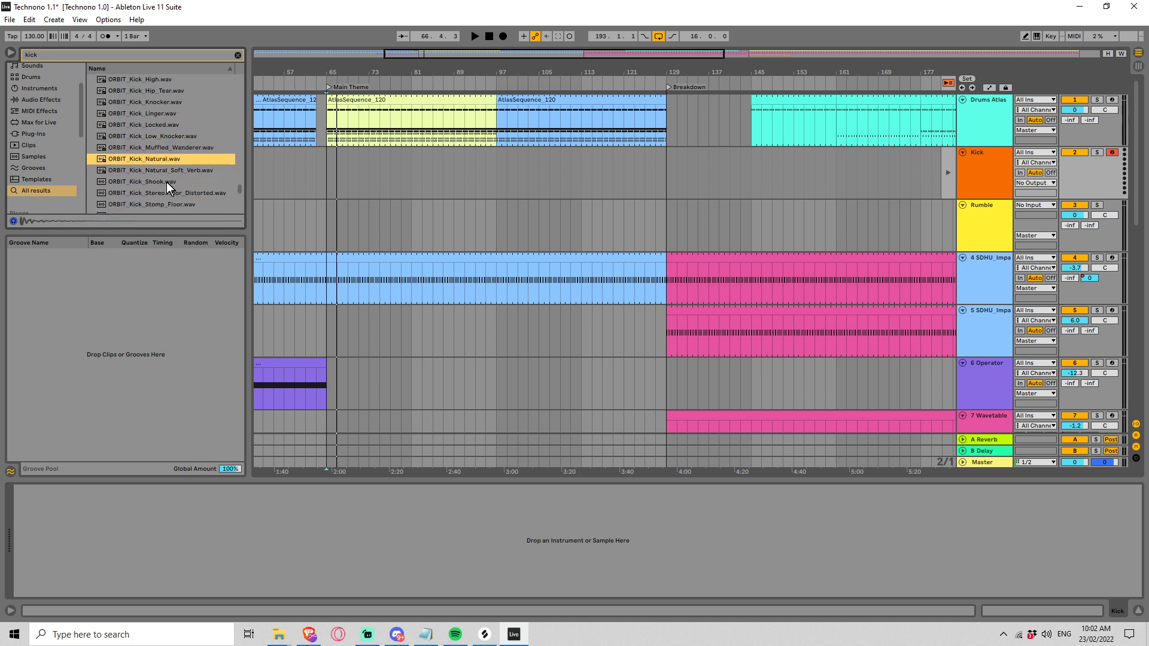
key(Down)
key(Down)
key(Down)
key(Down)
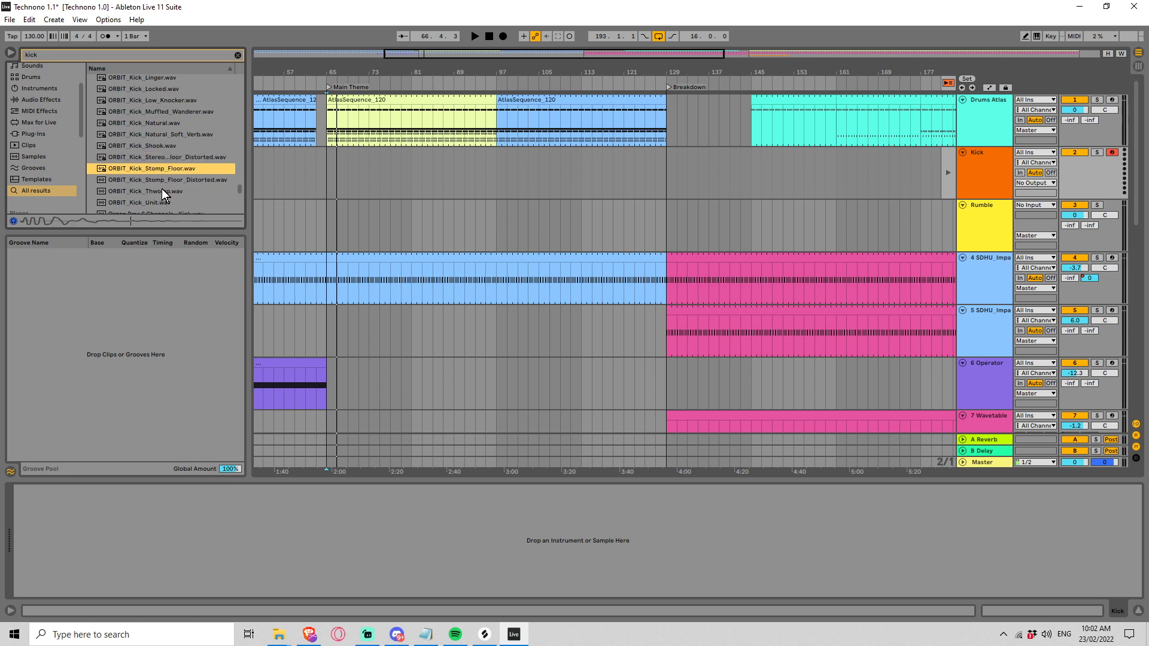
key(Down)
key(Down)
key(Down)
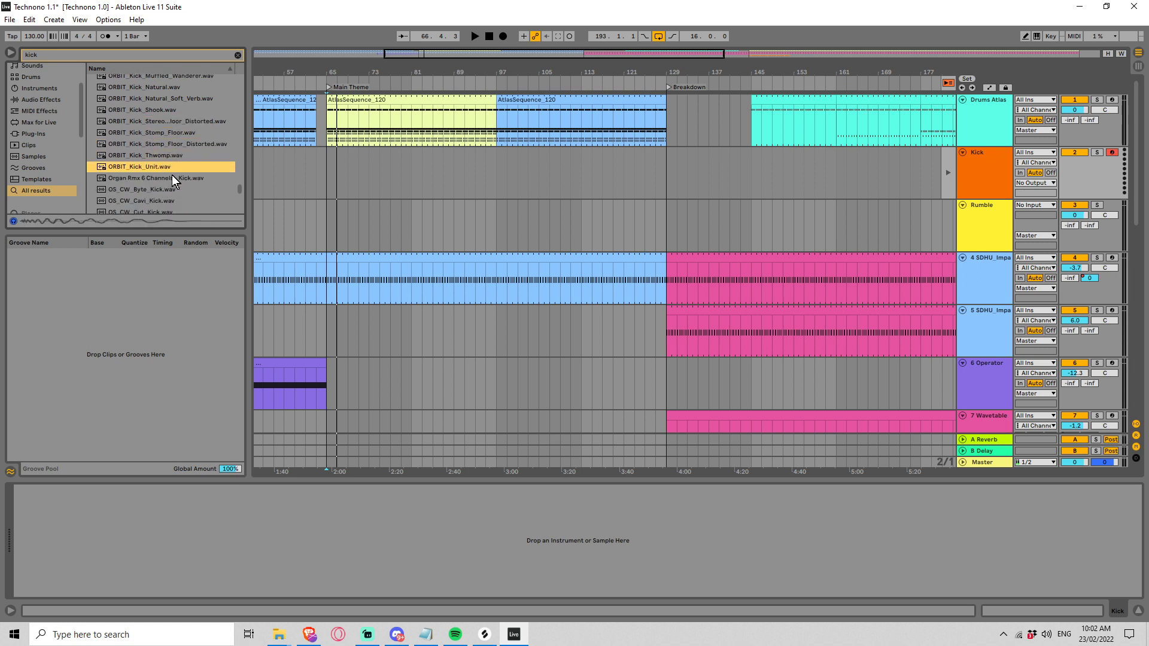
key(Up)
scroll(178, 196, down, 1)
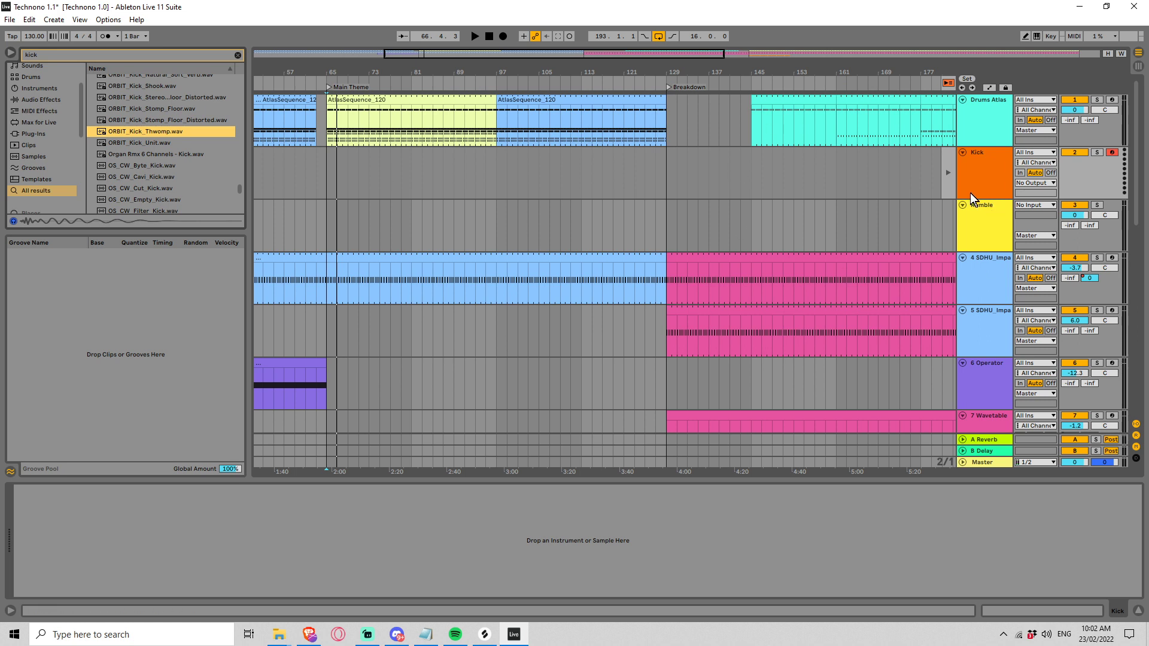
Step: Preview the OS_CW kick samples from Byte to Cut and load OS_CW_Cut_Kick onto the Kick track
click(159, 167)
scroll(165, 168, down, 2)
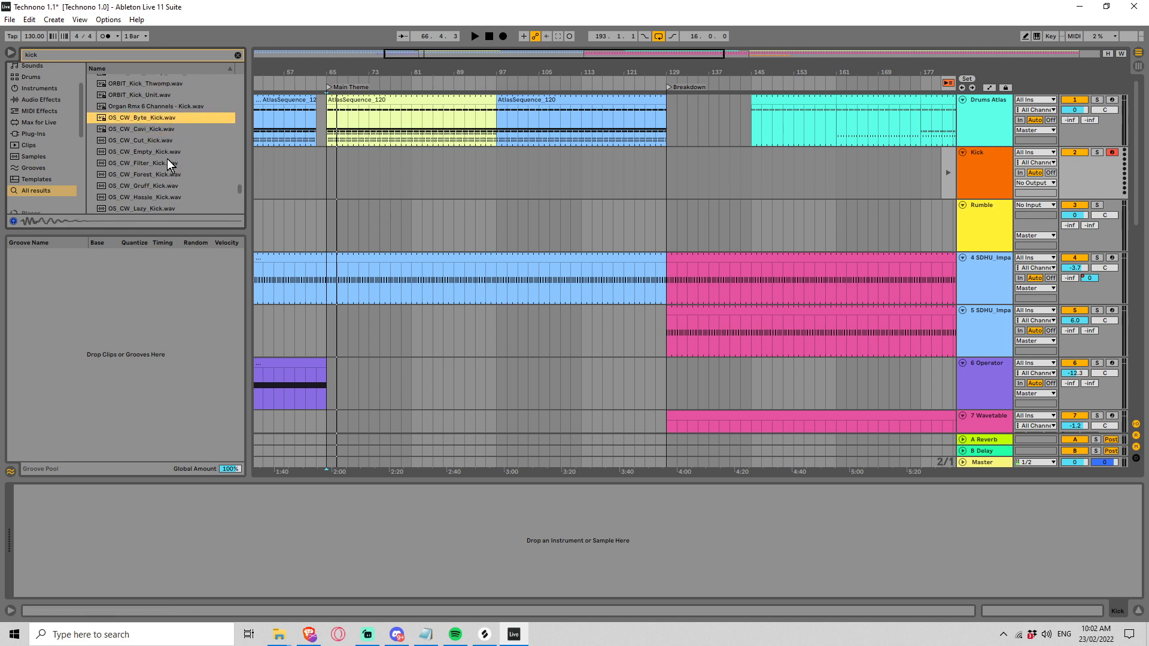
key(Down)
key(Down)
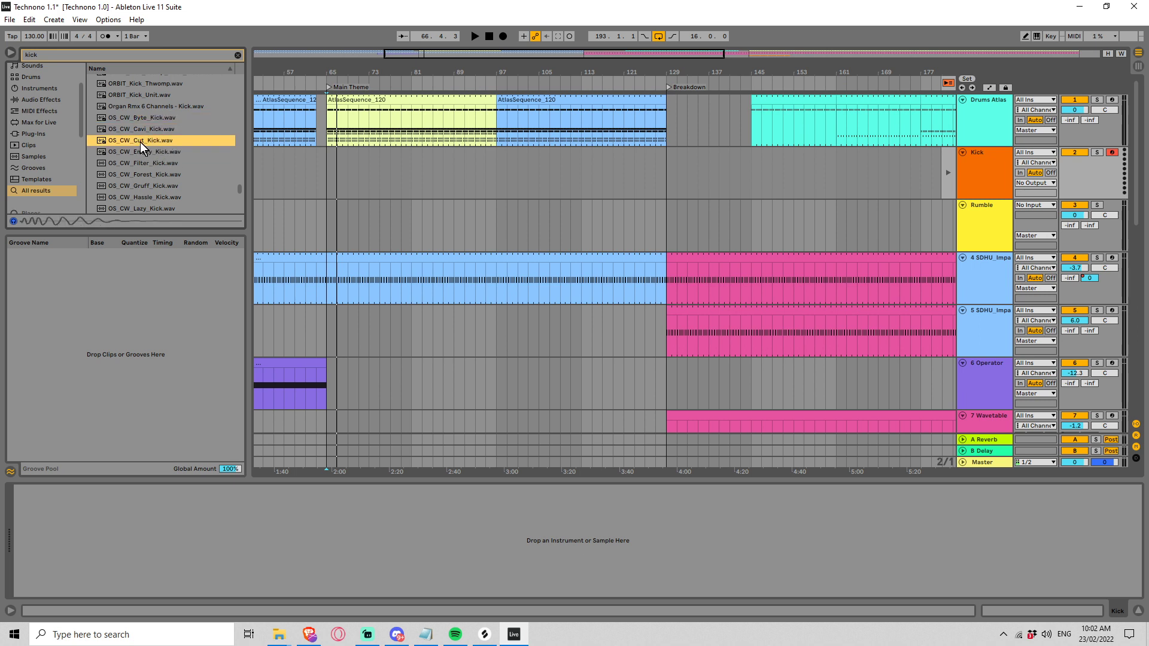
drag(140, 141, 275, 529)
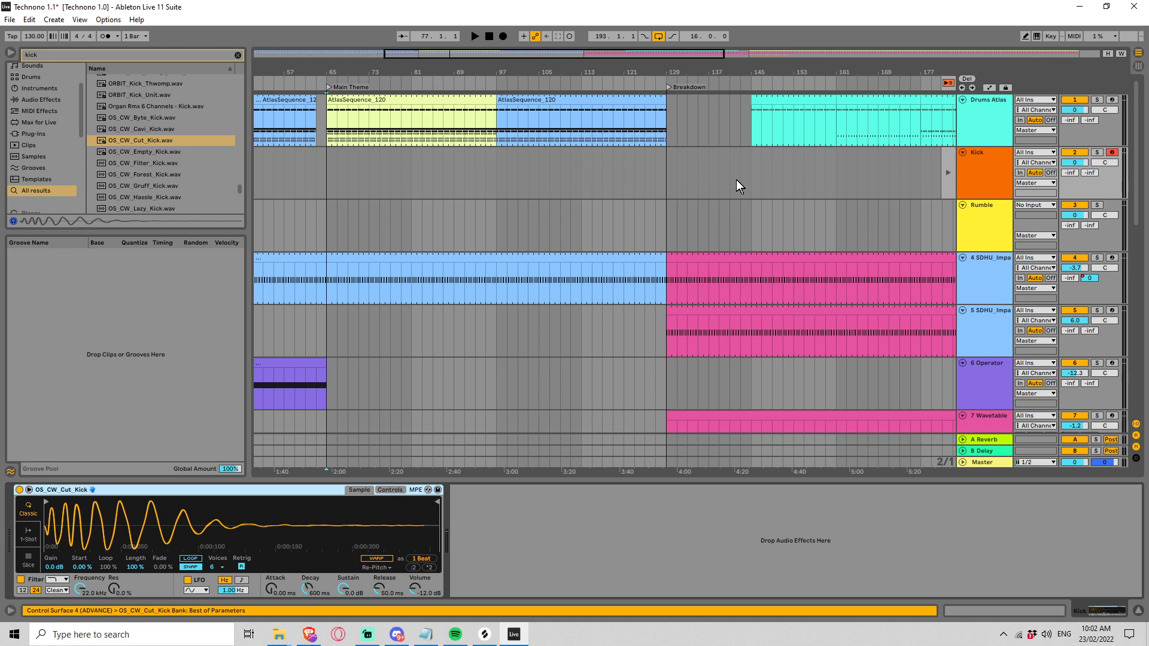
Step: Create a two-bar MIDI clip at bar 65 on the Kick track, with a one-bar loop and C3 notes on all four beats
drag(320, 185, 328, 183)
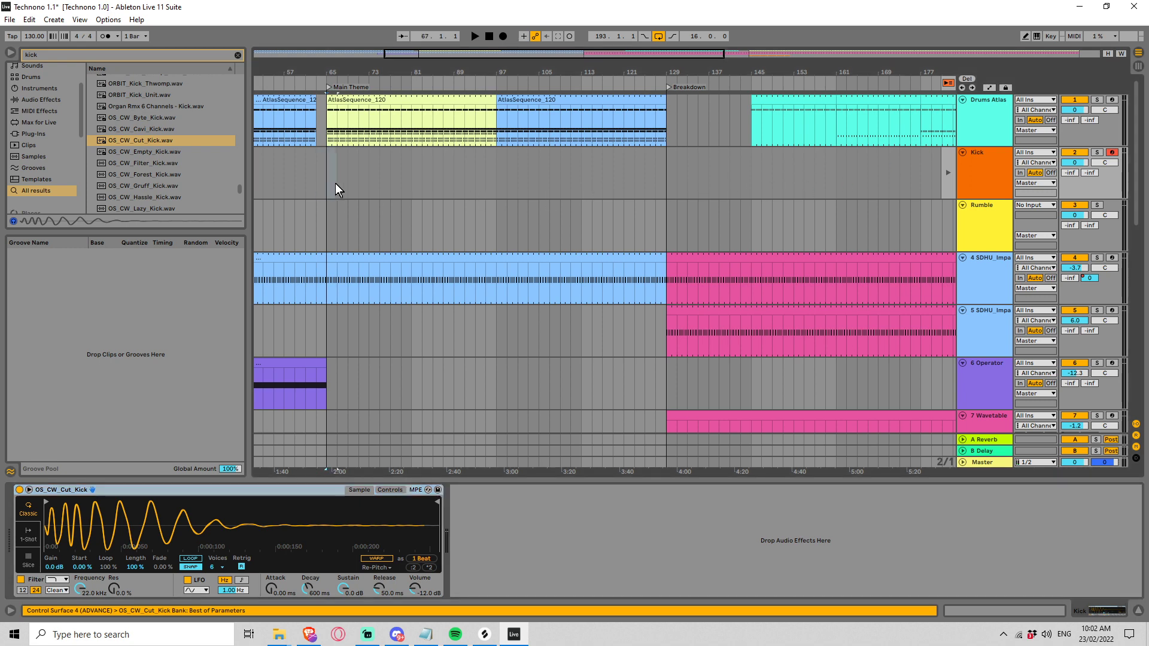
key(ctrl+shift+m)
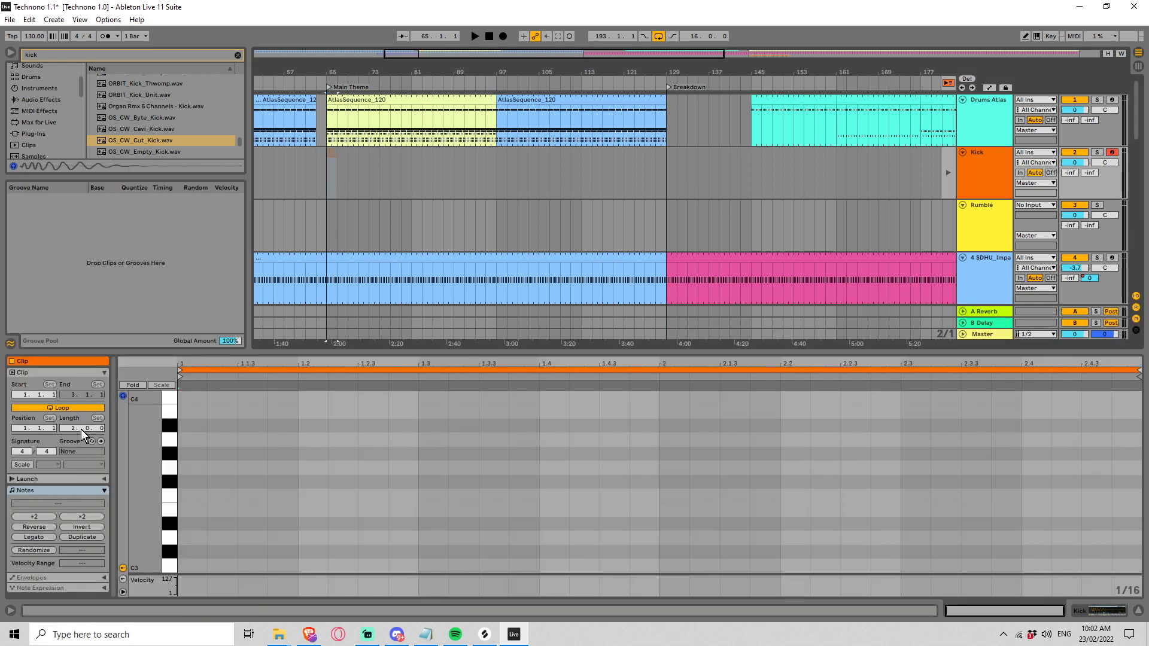
drag(81, 429, 80, 439)
double_click(188, 566)
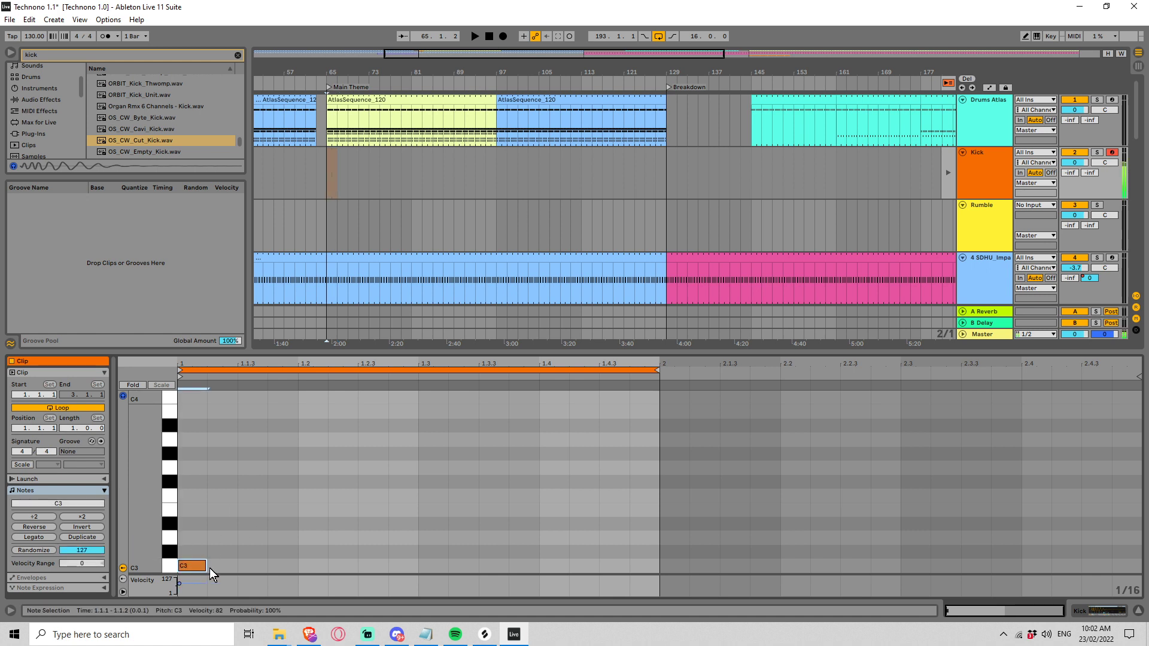
double_click(310, 566)
double_click(445, 566)
double_click(555, 564)
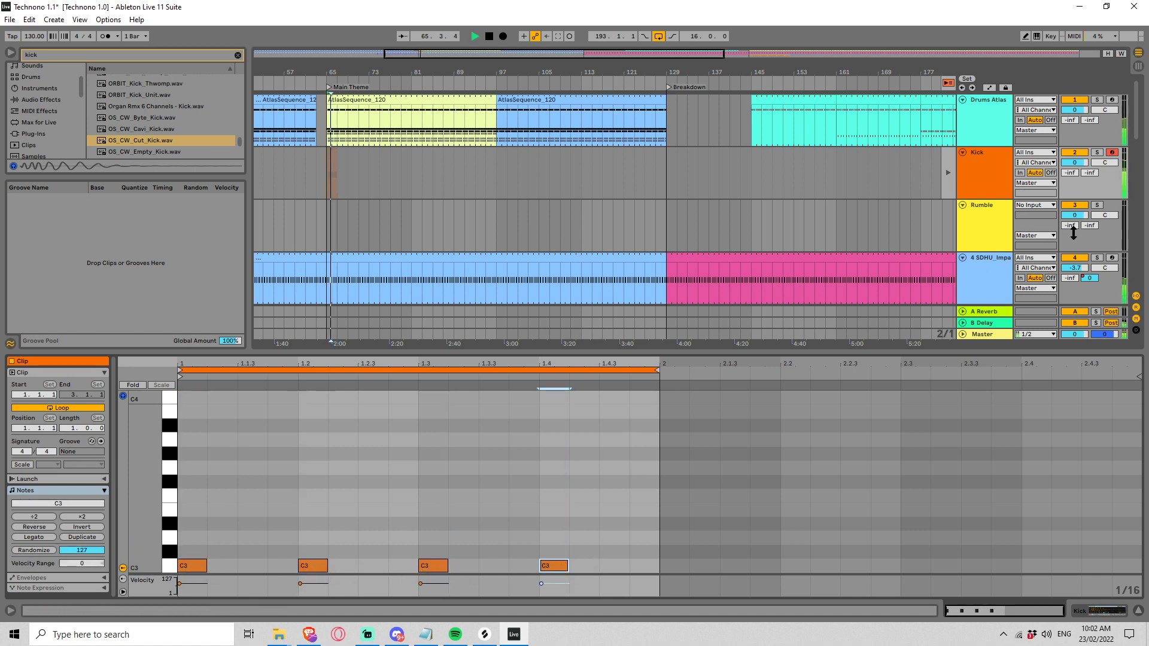
Step: Set the Rumble track's audio input to Kick and raise the Kick track's volume to 1.8 dB
click(1044, 207)
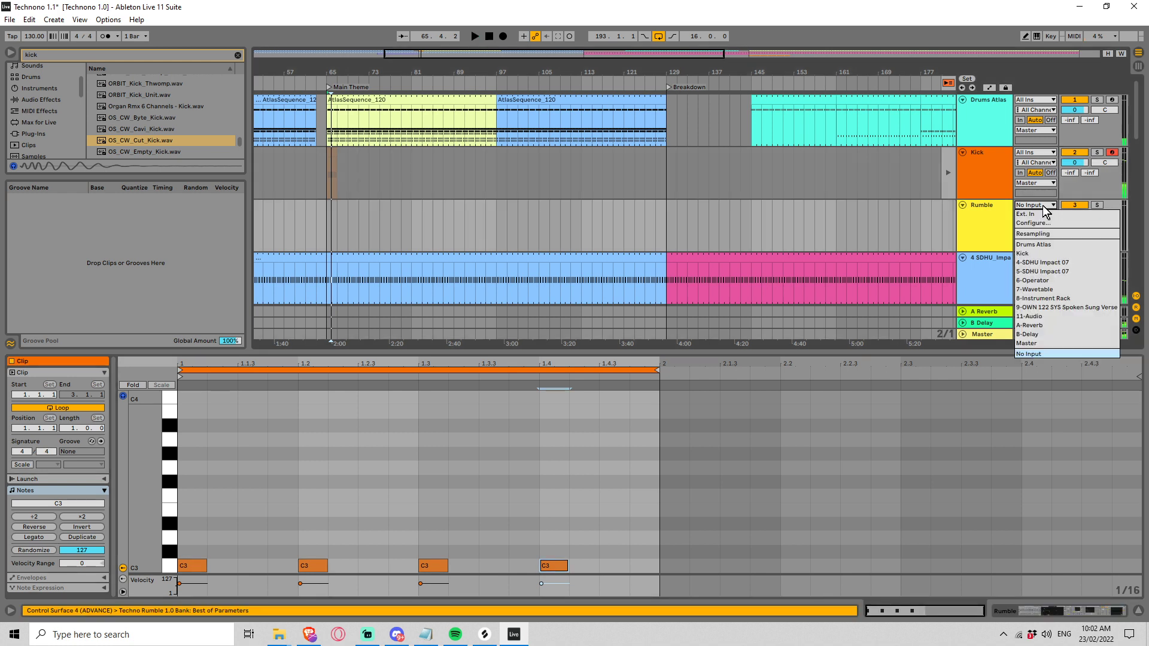
click(1063, 252)
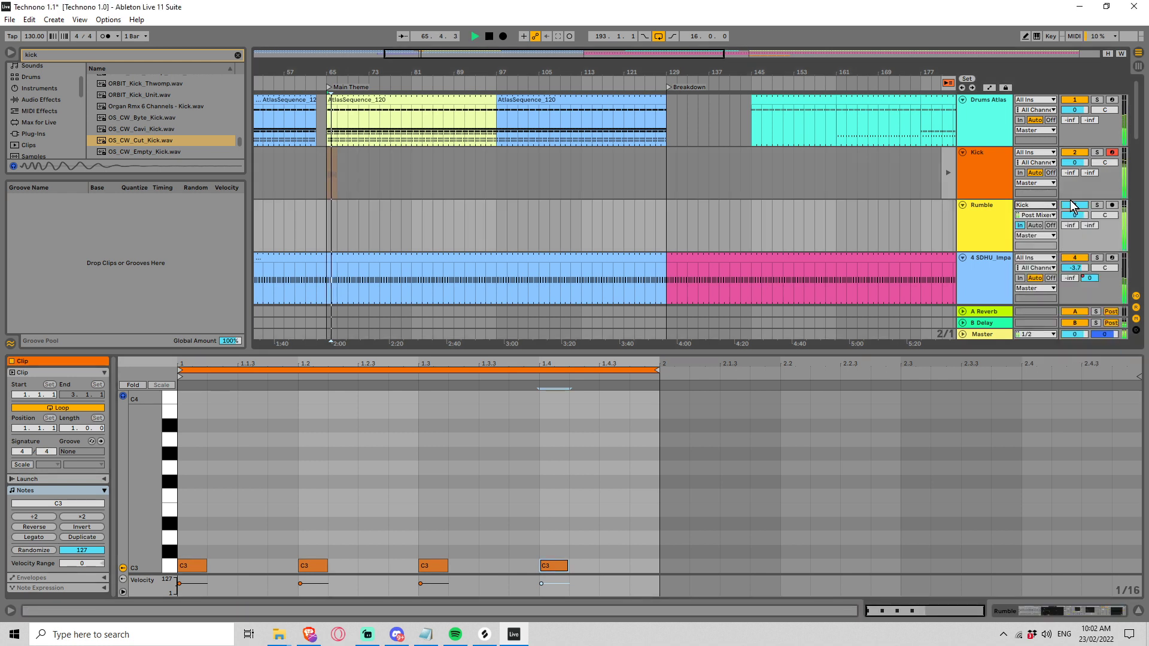
drag(1074, 162, 1075, 157)
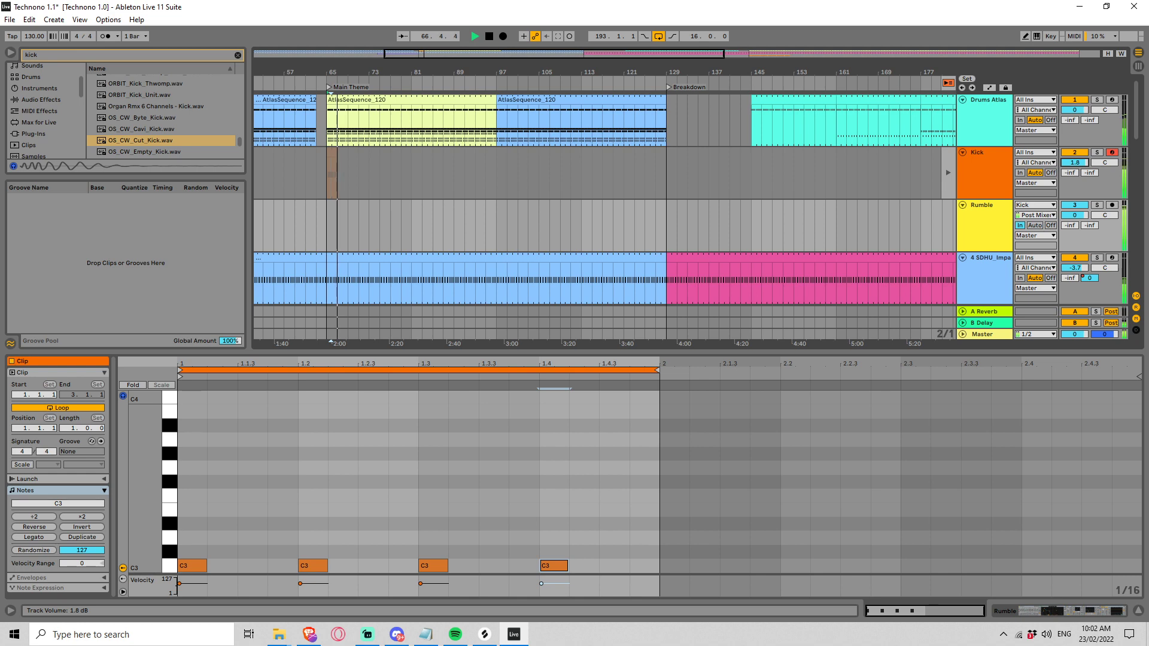
Step: Listen to the Rumble track briefly in solo and lower the Techno Rumble rack's Threshold to -45.7 dB
click(1095, 205)
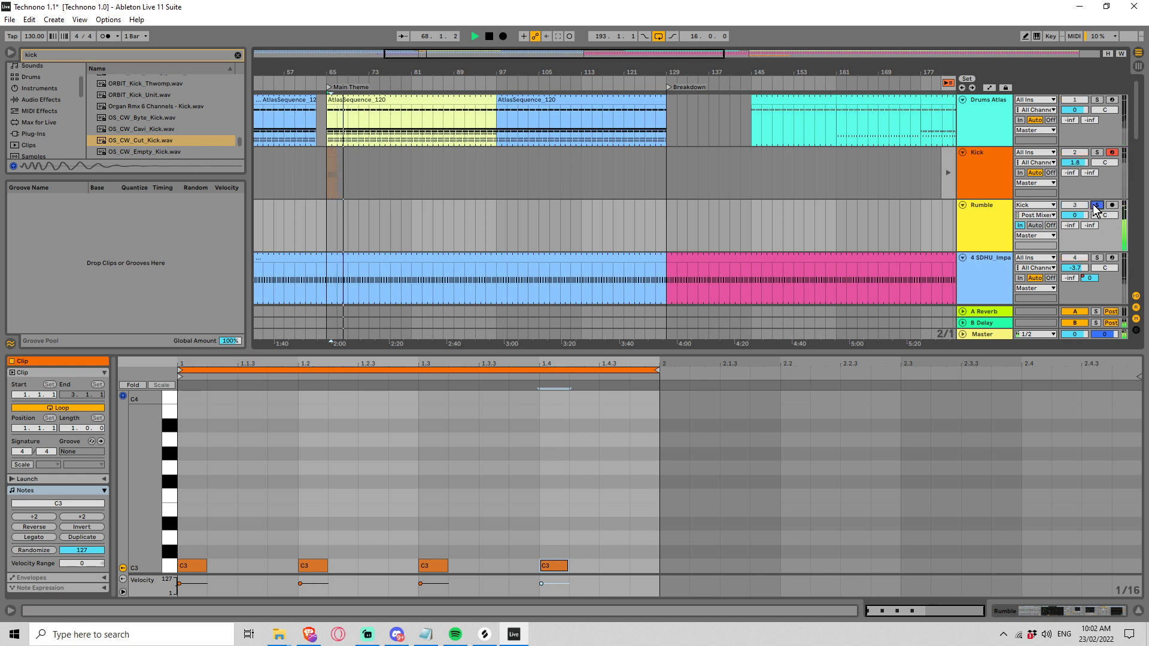
click(1094, 206)
double_click(996, 209)
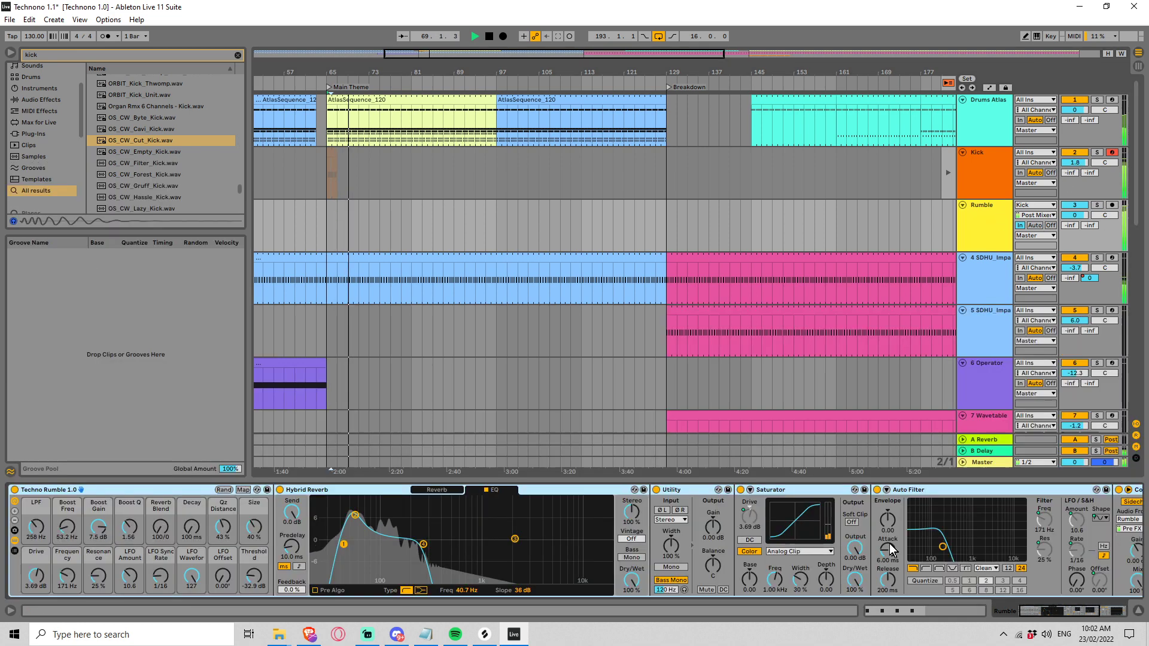
key(space)
scroll(931, 540, right, 5)
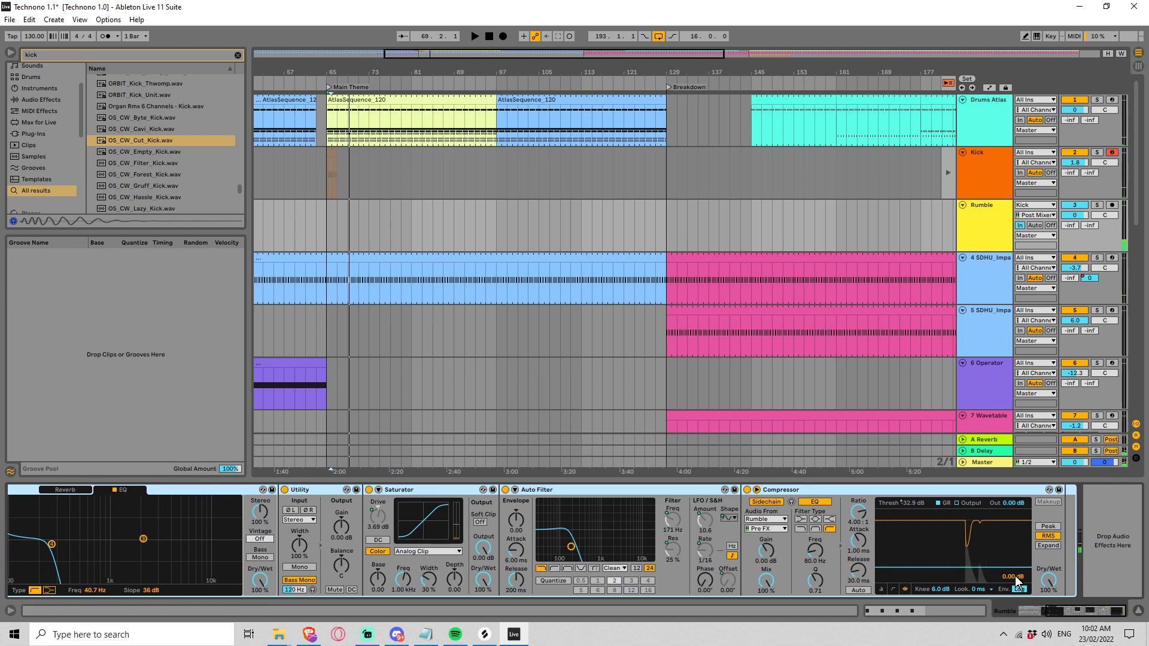
key(space)
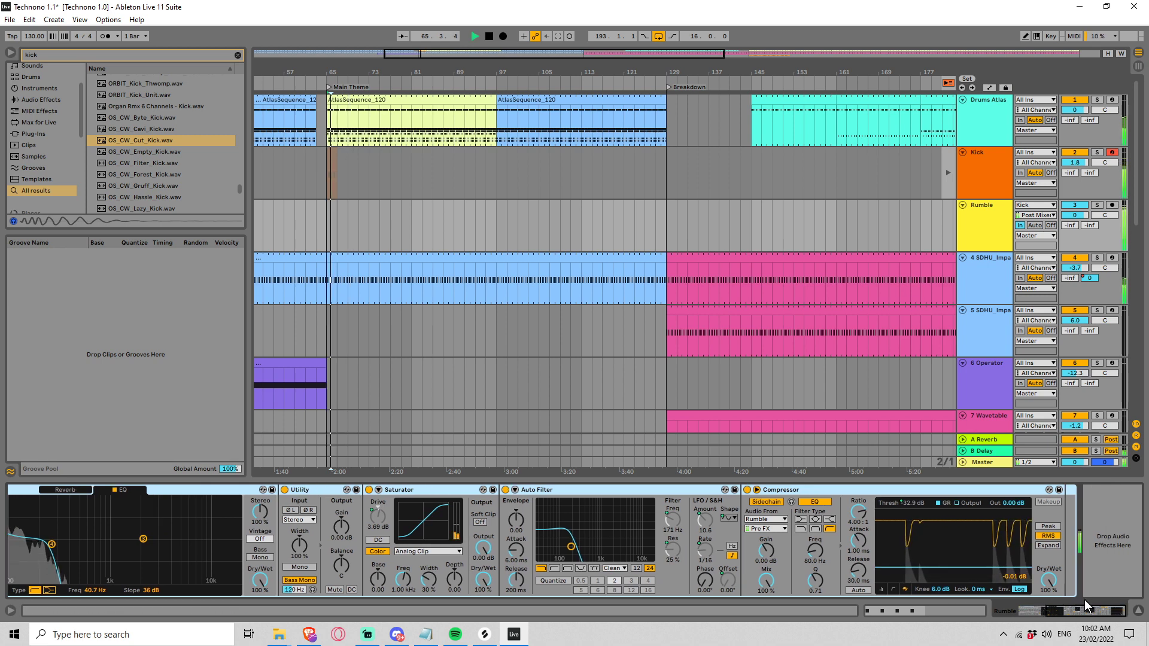
drag(1075, 609, 1042, 609)
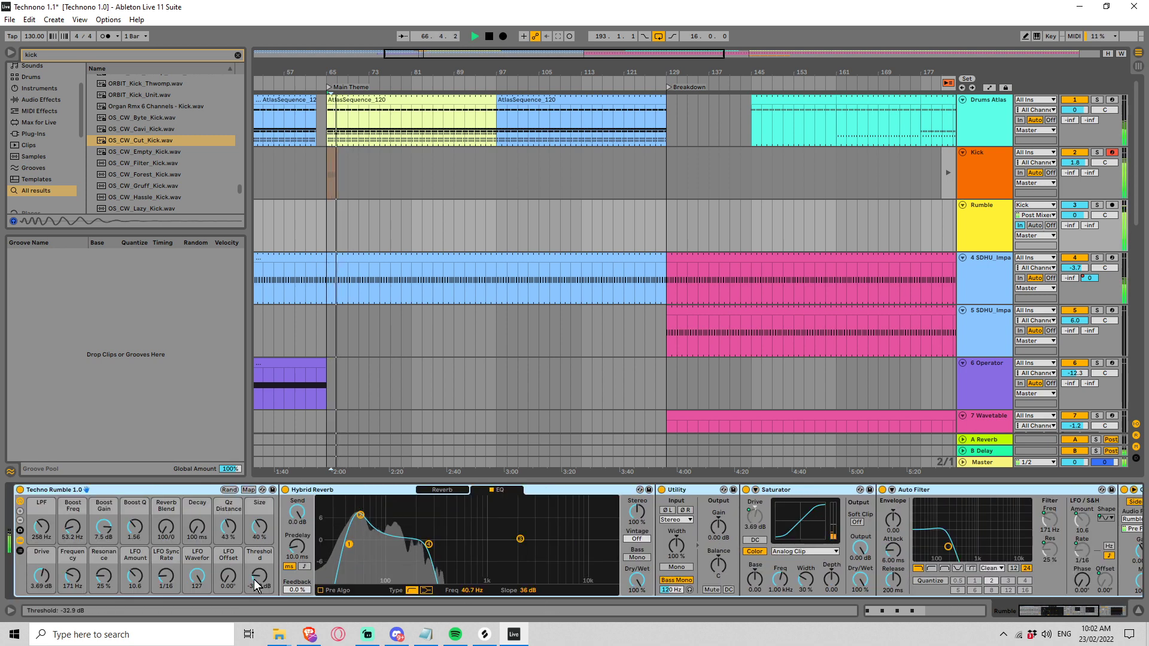
drag(257, 578, 257, 592)
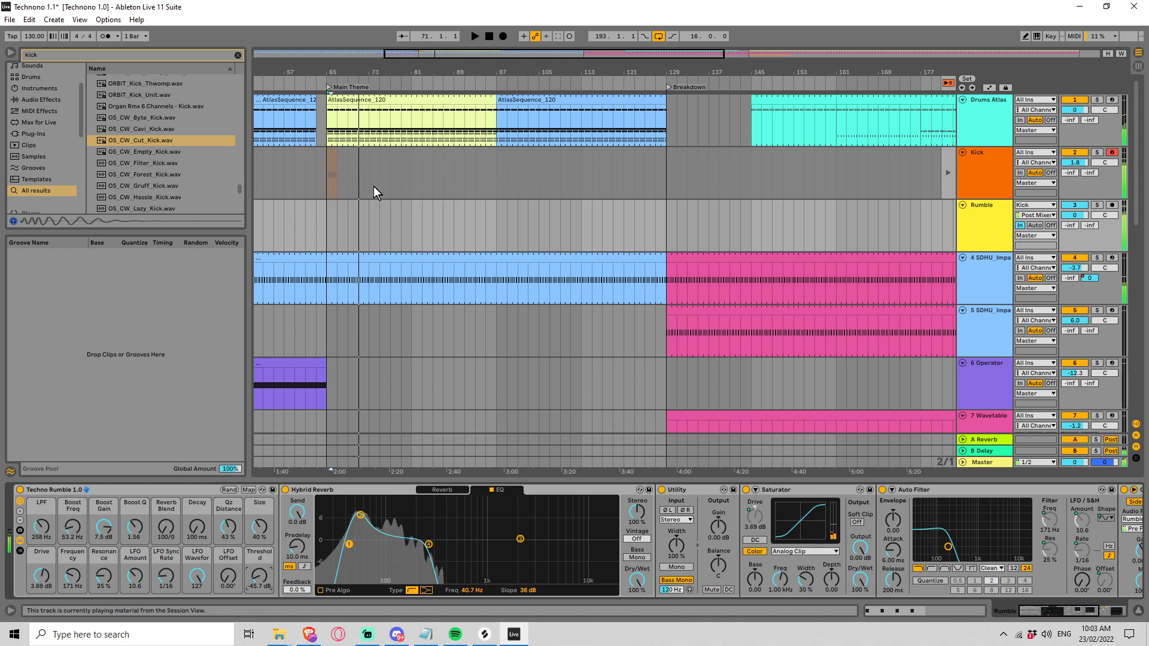
Step: Delete the Kick track's clip from the first Session View slot and return the Kick track to arrangement playback
key(space)
key(Tab)
click(331, 68)
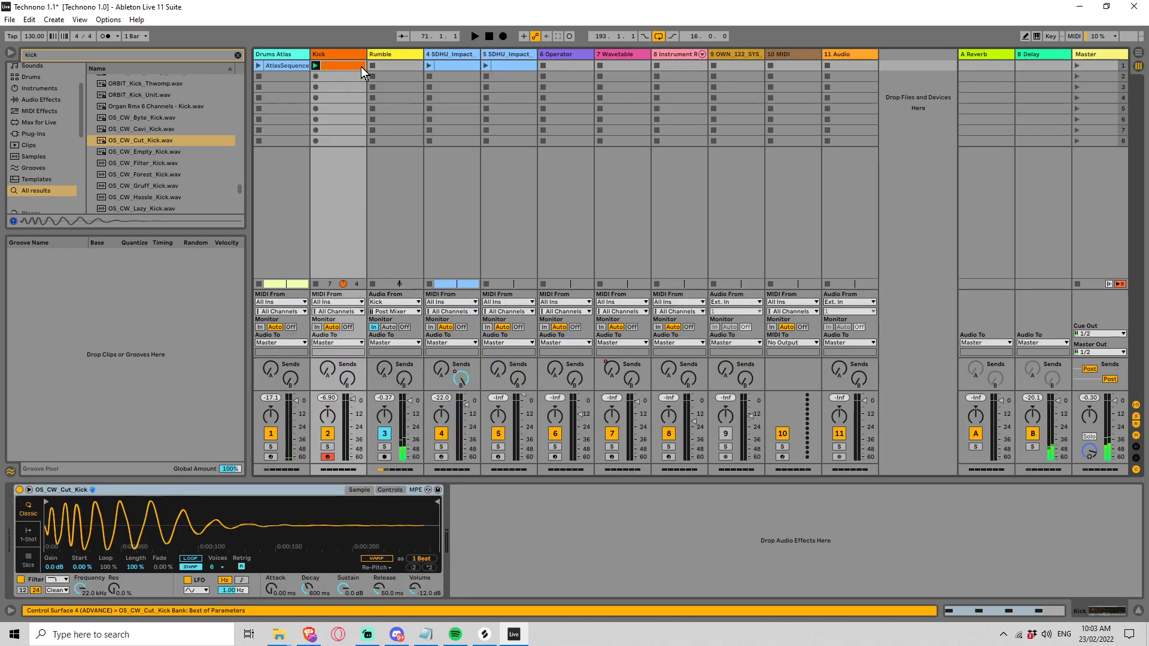
key(Delete)
key(Tab)
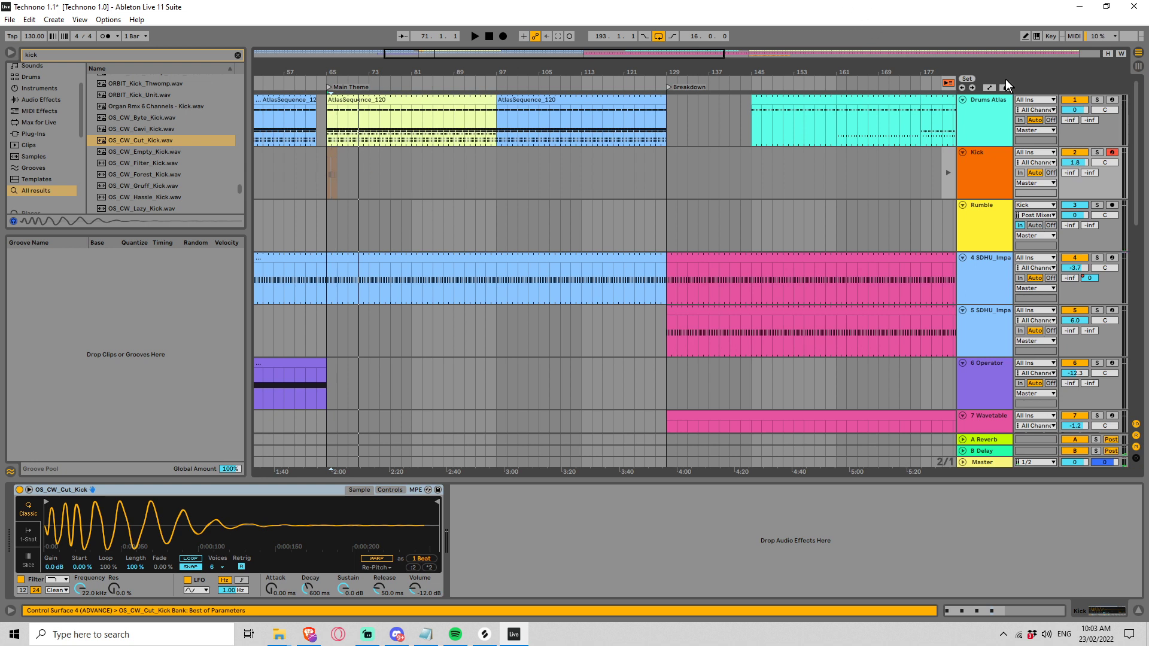
click(948, 84)
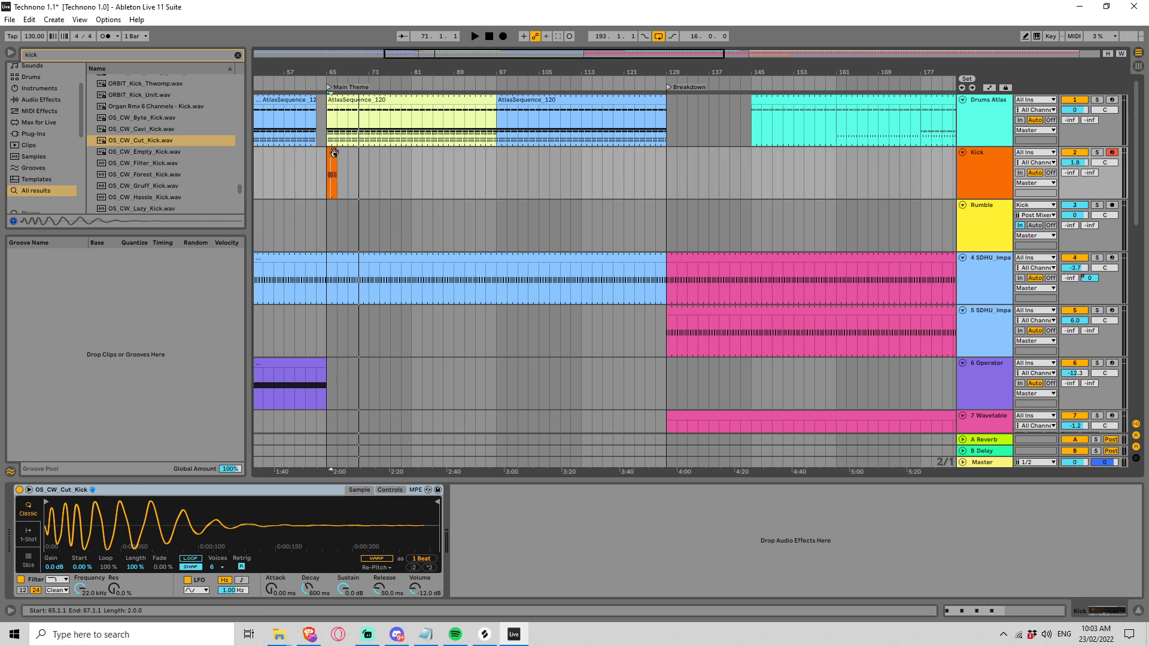
Step: Extend the Kick clip to about bar 71 and play it from bar 65 with the Kick track soloed
drag(337, 154, 359, 156)
click(324, 178)
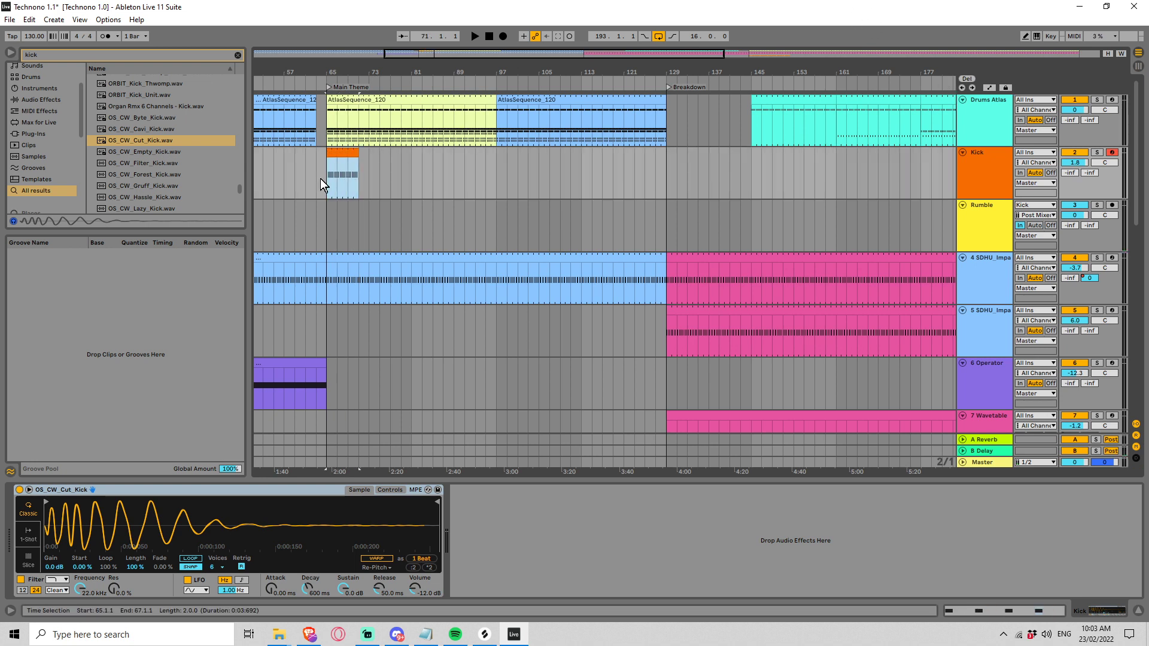
key(space)
click(1097, 153)
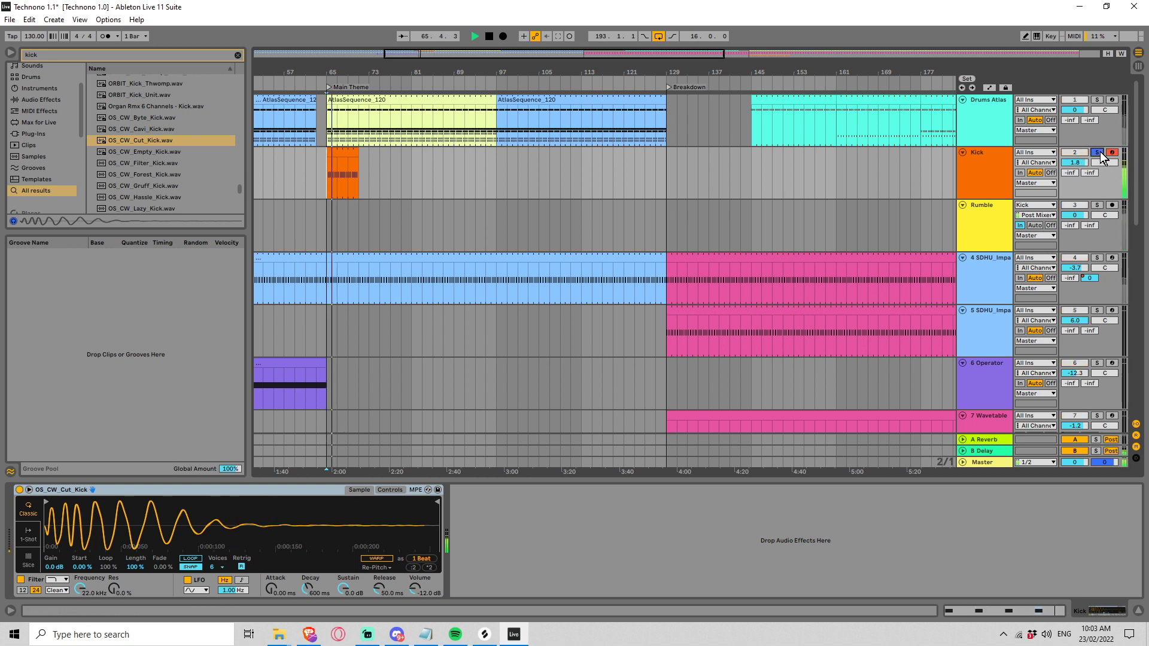
Step: Preview further OS kick samples, including OS_CW_Filter and the OS_RD series from Dust to Round, and return to Pandora
click(152, 164)
scroll(152, 163, down, 1)
scroll(152, 163, down, 5)
click(152, 153)
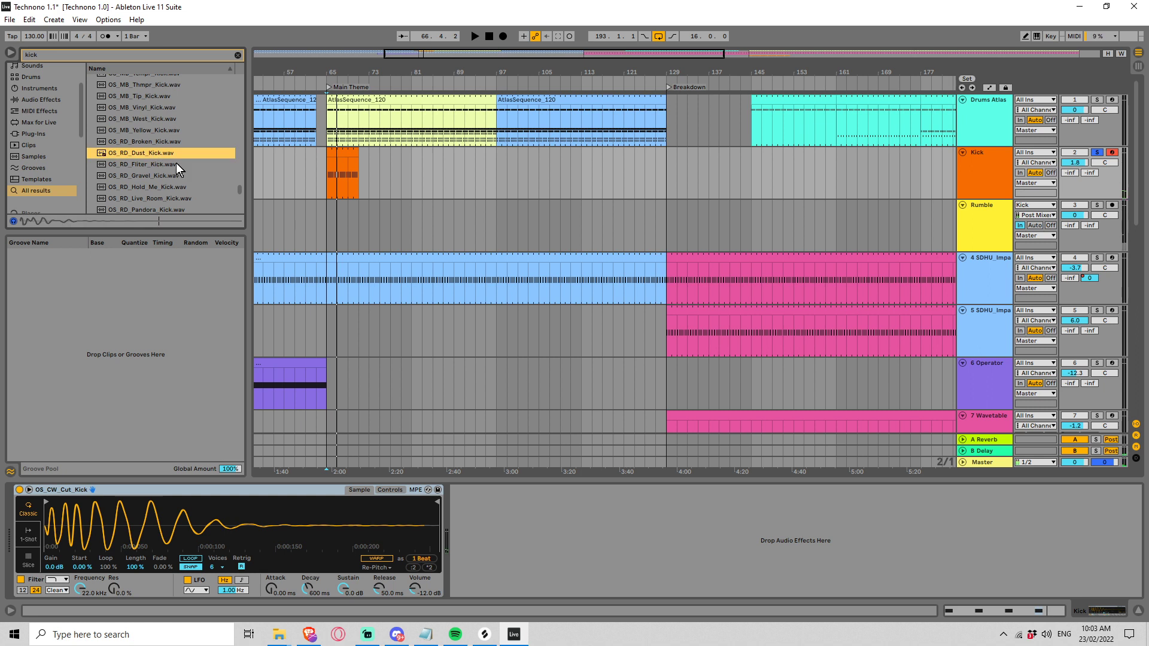
scroll(176, 163, down, 1)
key(Down)
scroll(199, 155, down, 2)
key(Down)
key(Down)
key(Down)
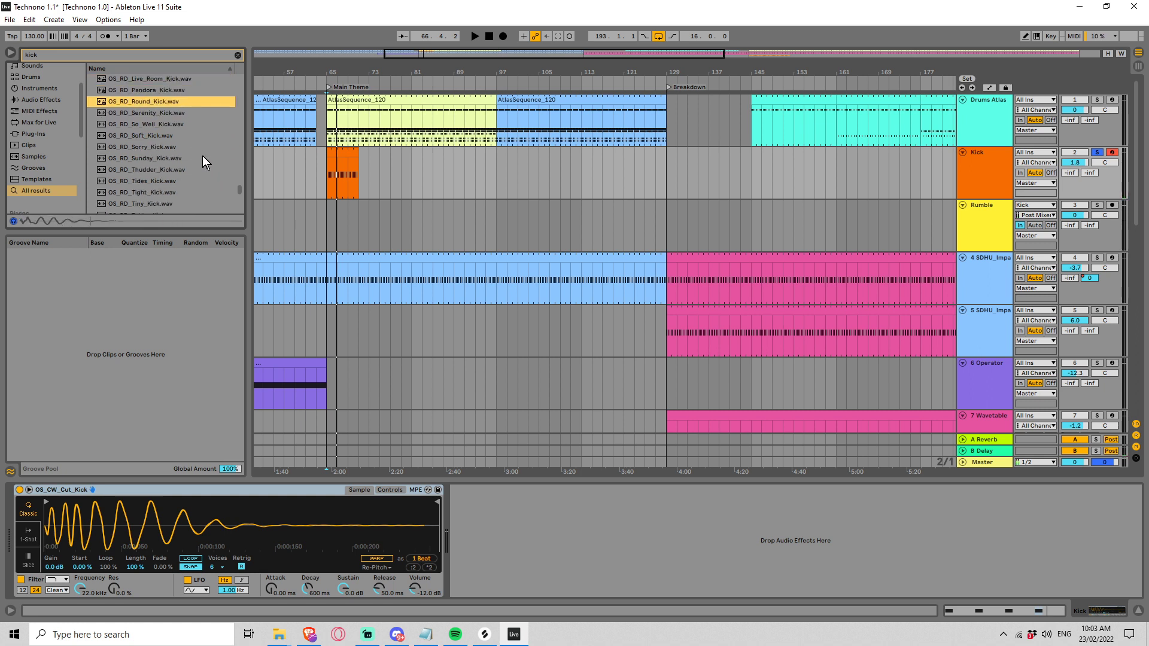
key(Up)
Step: Replace the Kick instrument's sample with OS_RD_Pandora_Kick, unsolo the track and raise its volume to 3.7 dB
drag(143, 89, 191, 358)
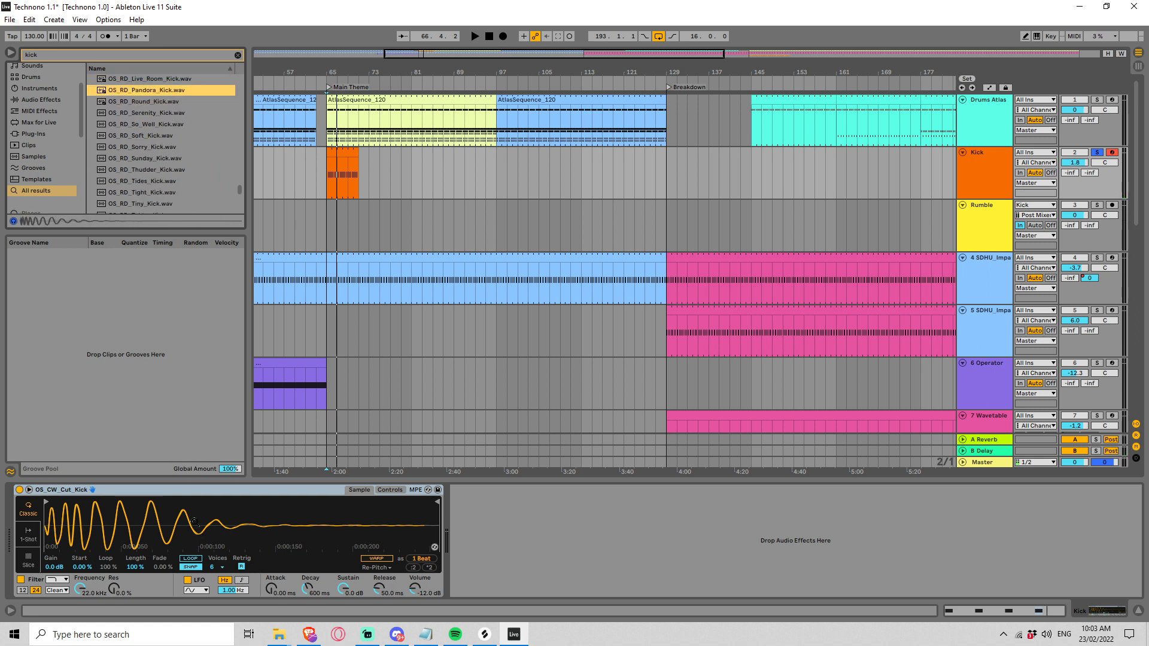
drag(194, 522, 196, 521)
key(space)
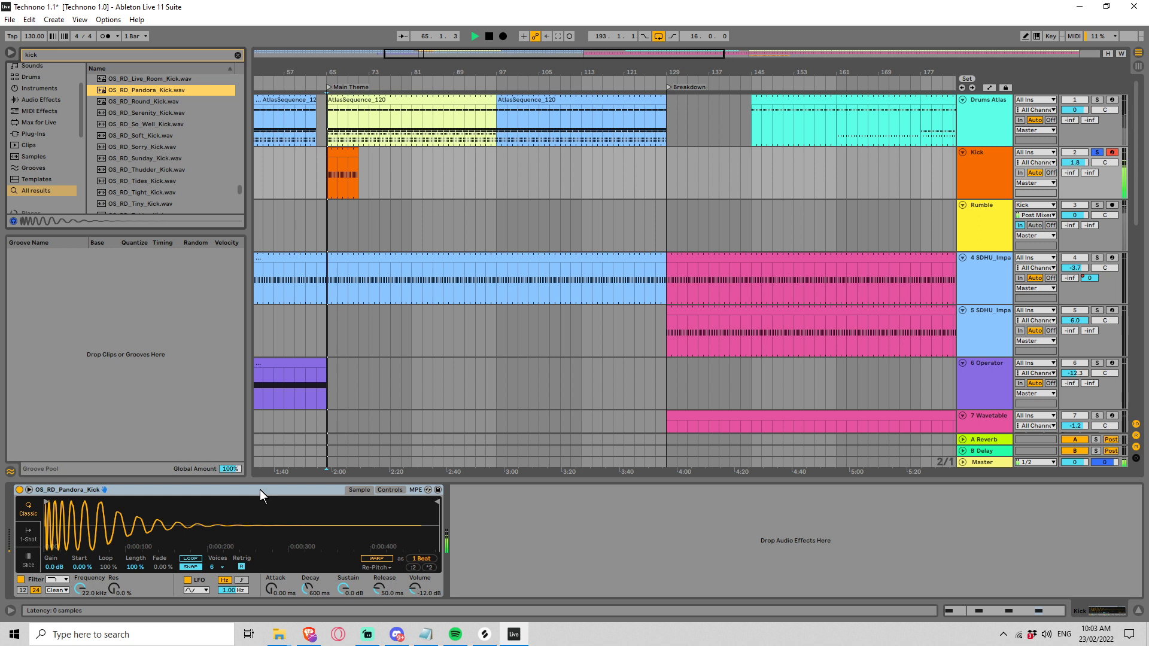
click(1094, 153)
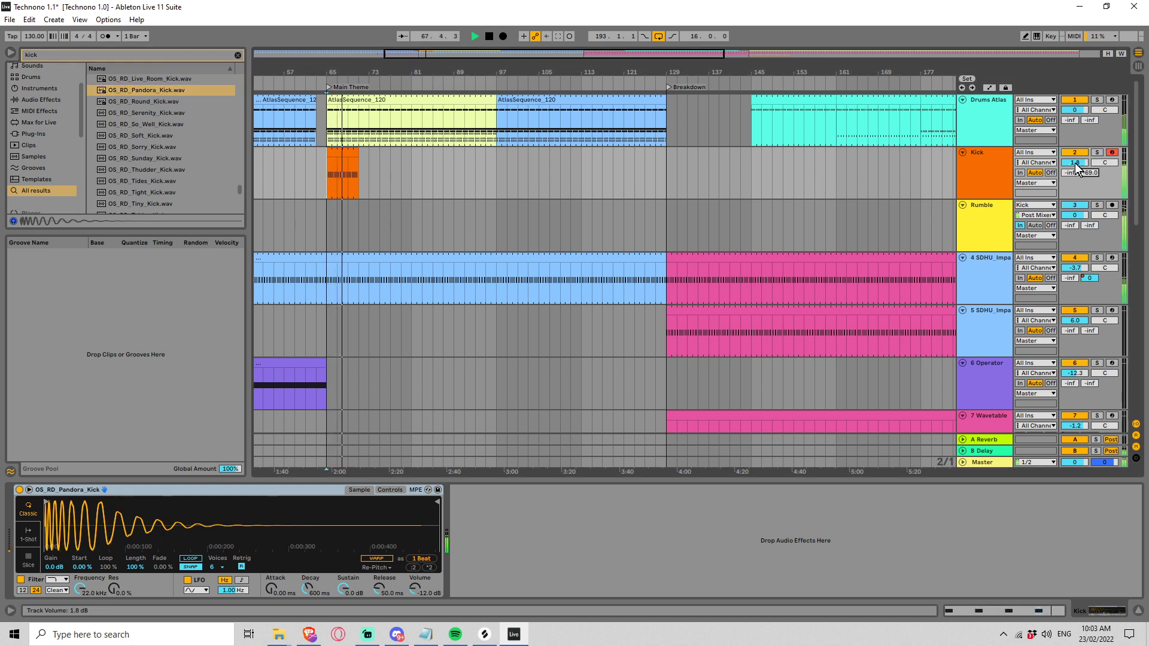
drag(1075, 164, 1076, 152)
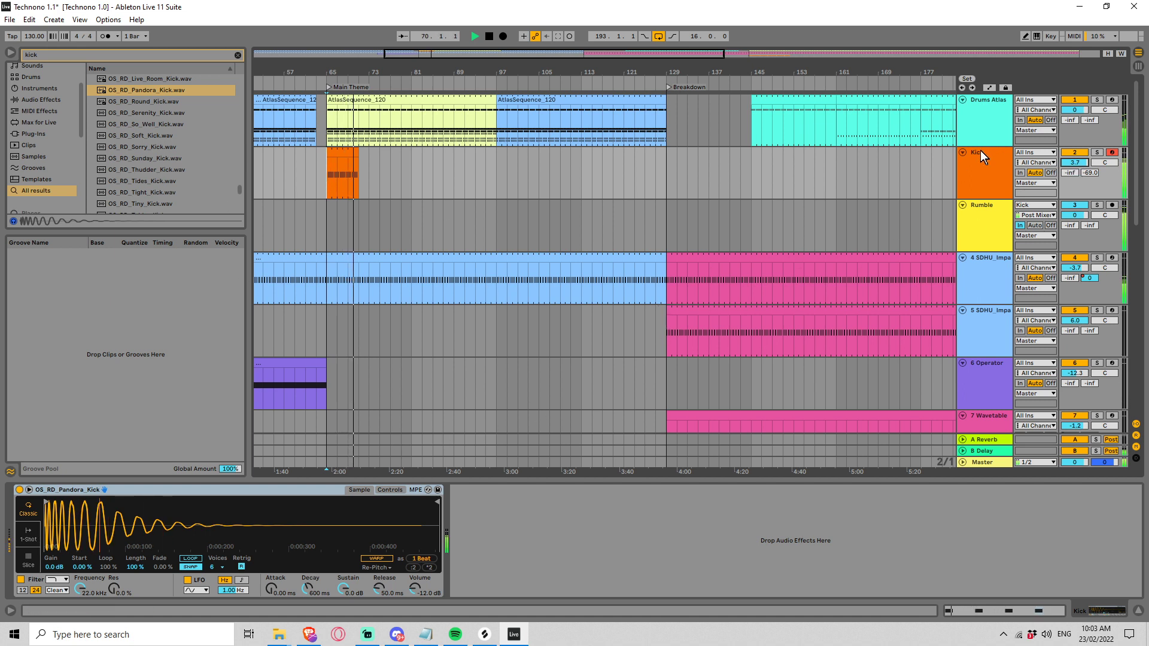
Step: Clear the browser search and add a Saturator audio effect to the Kick track
click(58, 99)
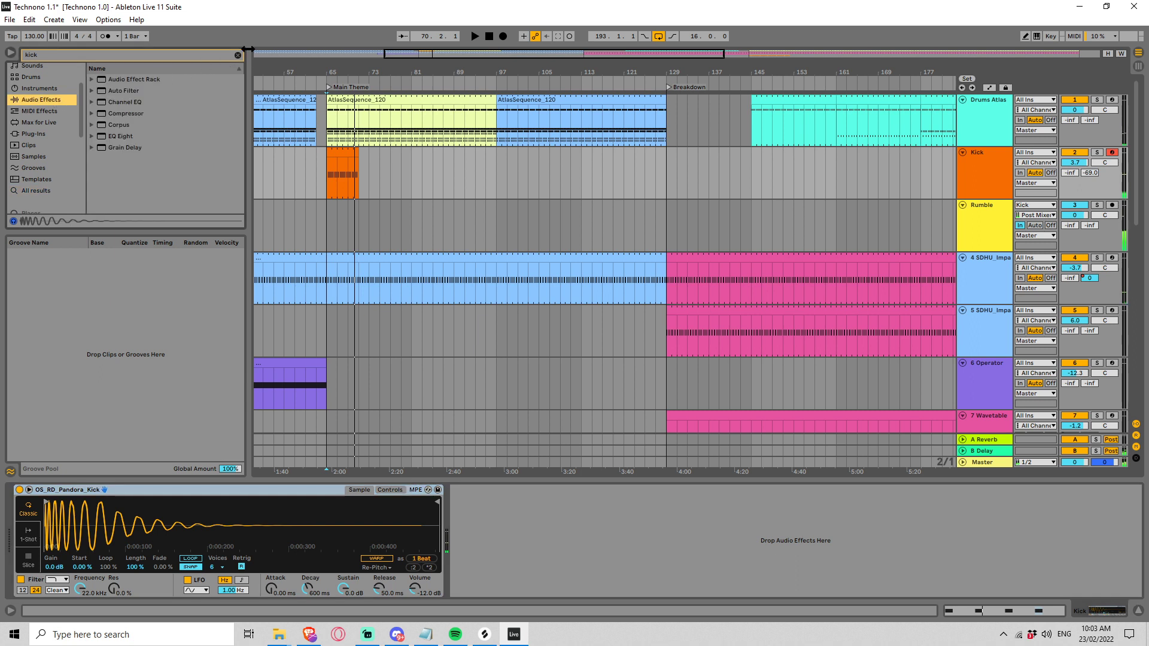
click(237, 55)
scroll(145, 171, down, 7)
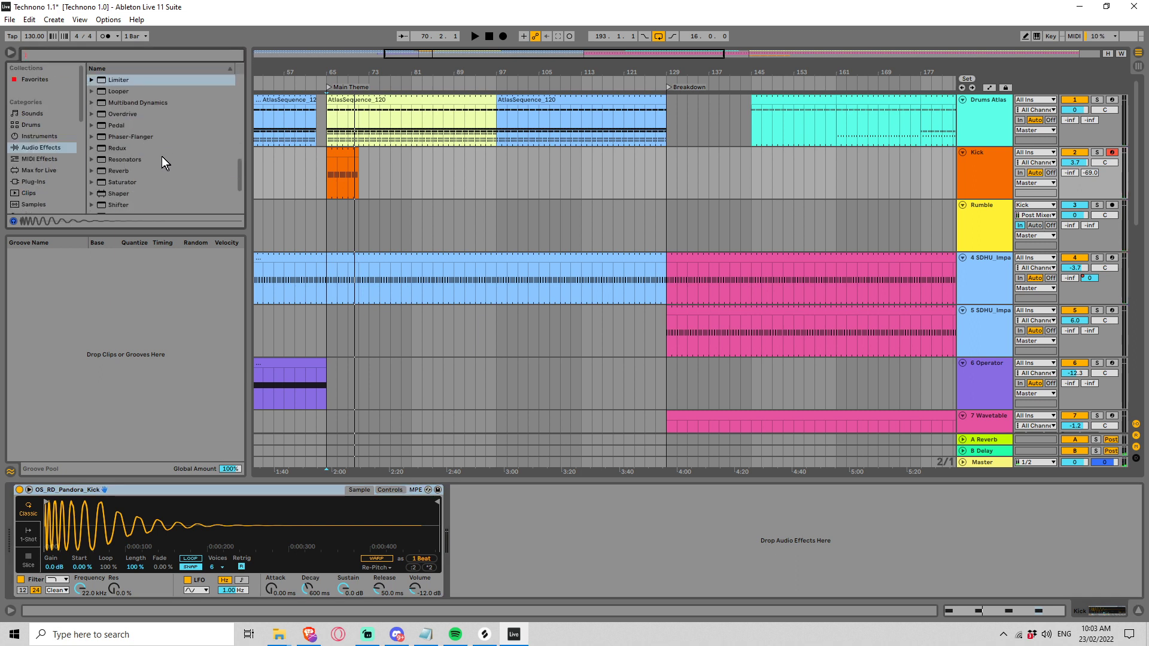
click(122, 183)
double_click(122, 182)
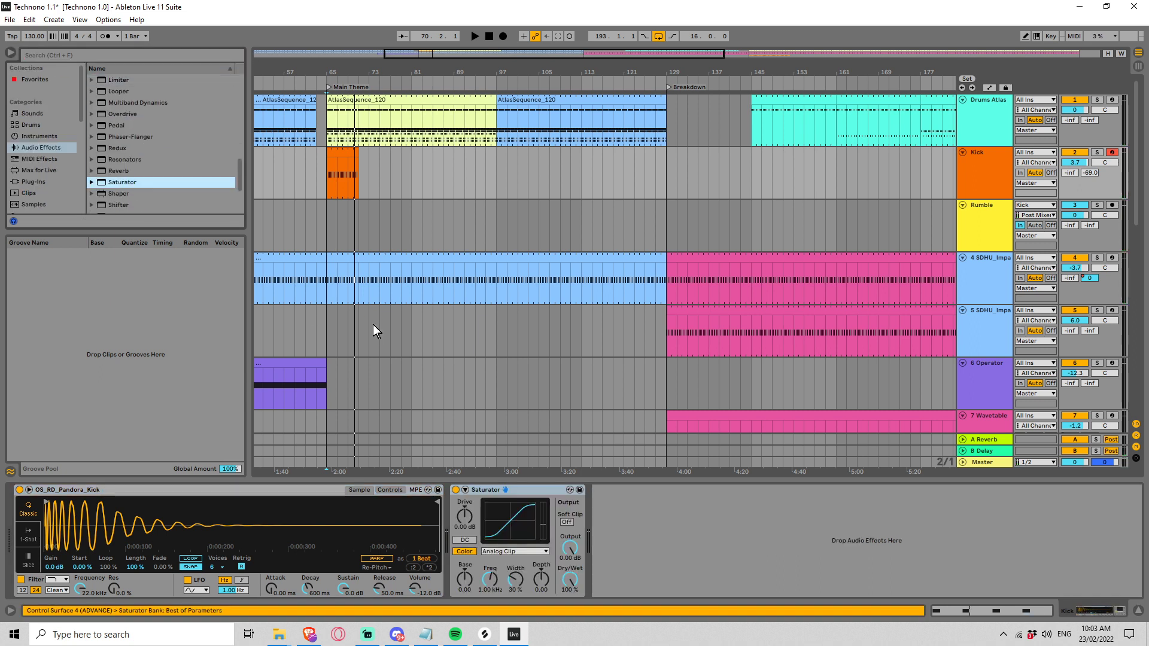
Step: Set the Saturator's drive to 4.57 dB and enable Soft Clip while playing the section from bar 65
key(space)
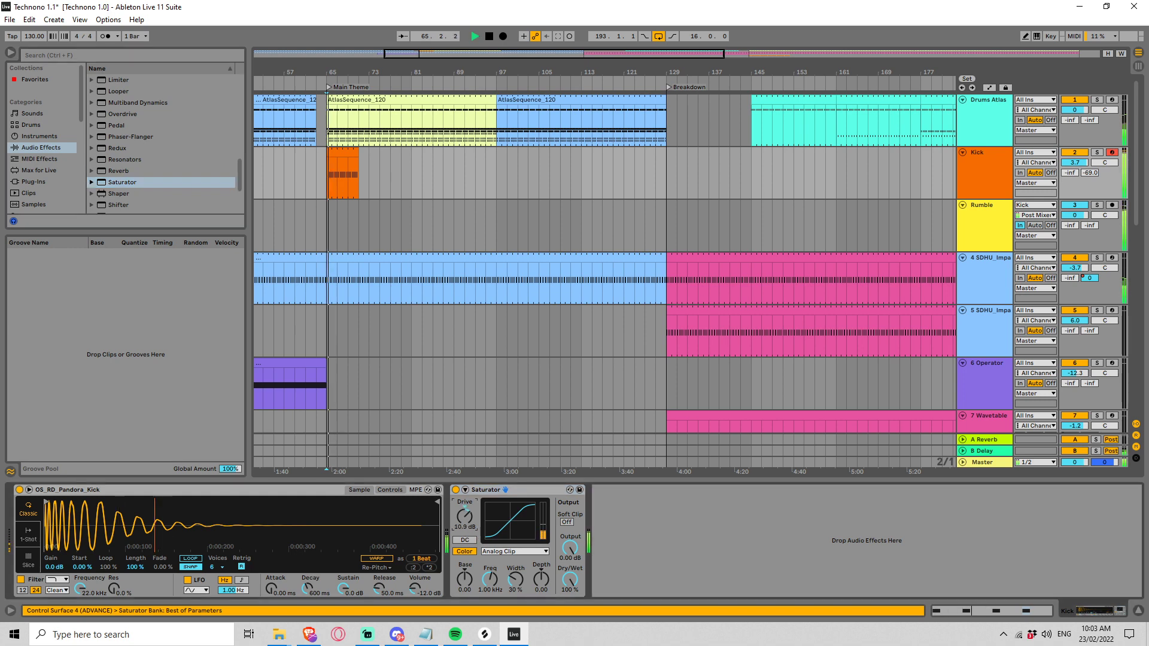
drag(465, 515, 465, 524)
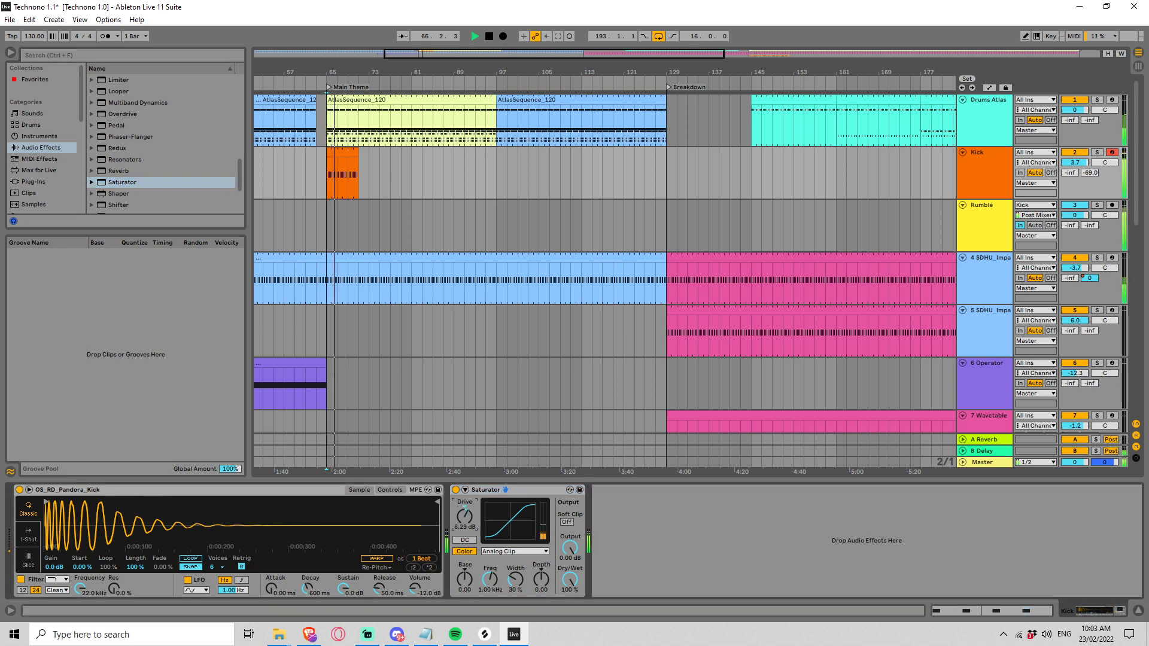
click(566, 521)
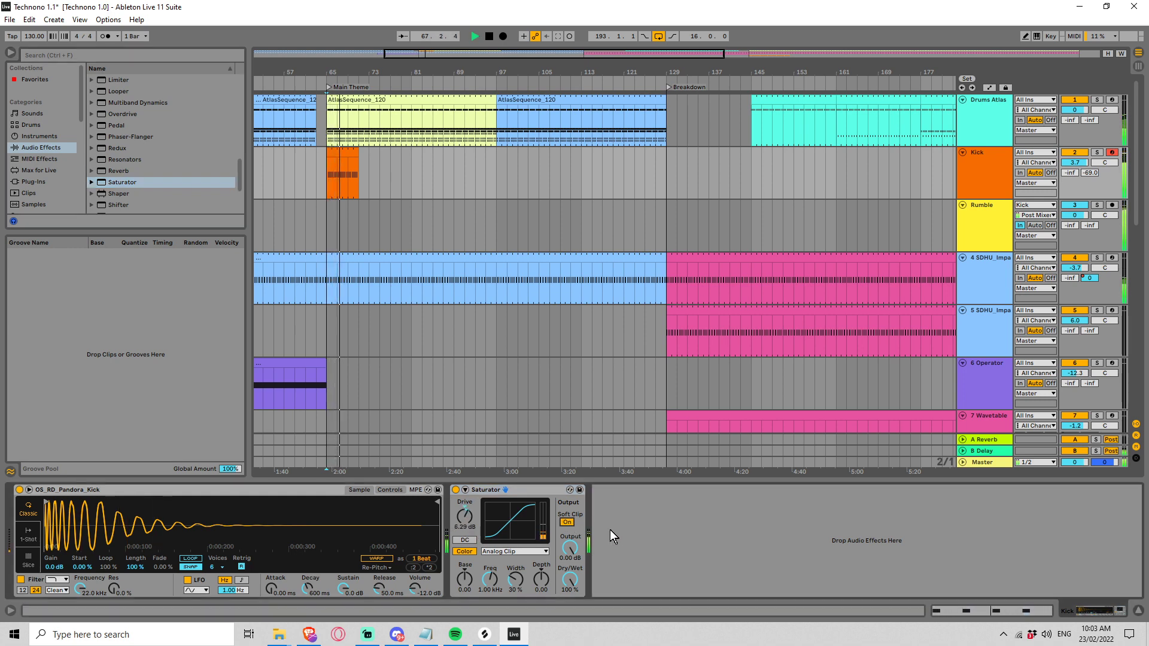
drag(464, 516, 464, 519)
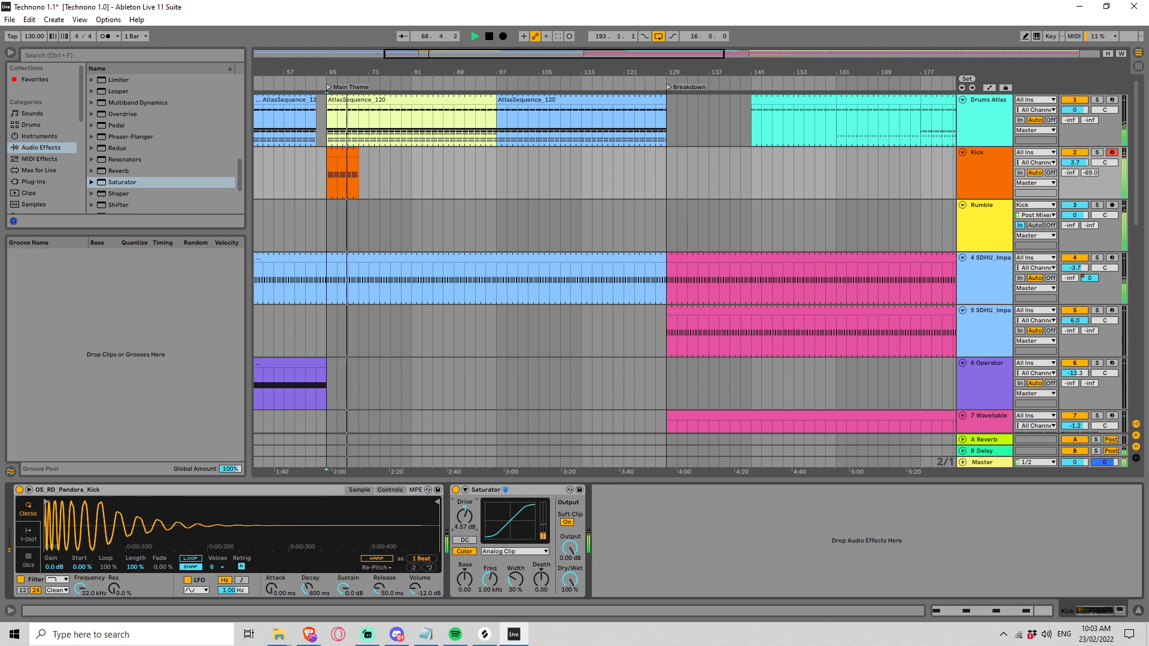
Step: Transpose the Pandora kick by -1 semitone in the sampler's controls and play the result
click(383, 505)
click(383, 490)
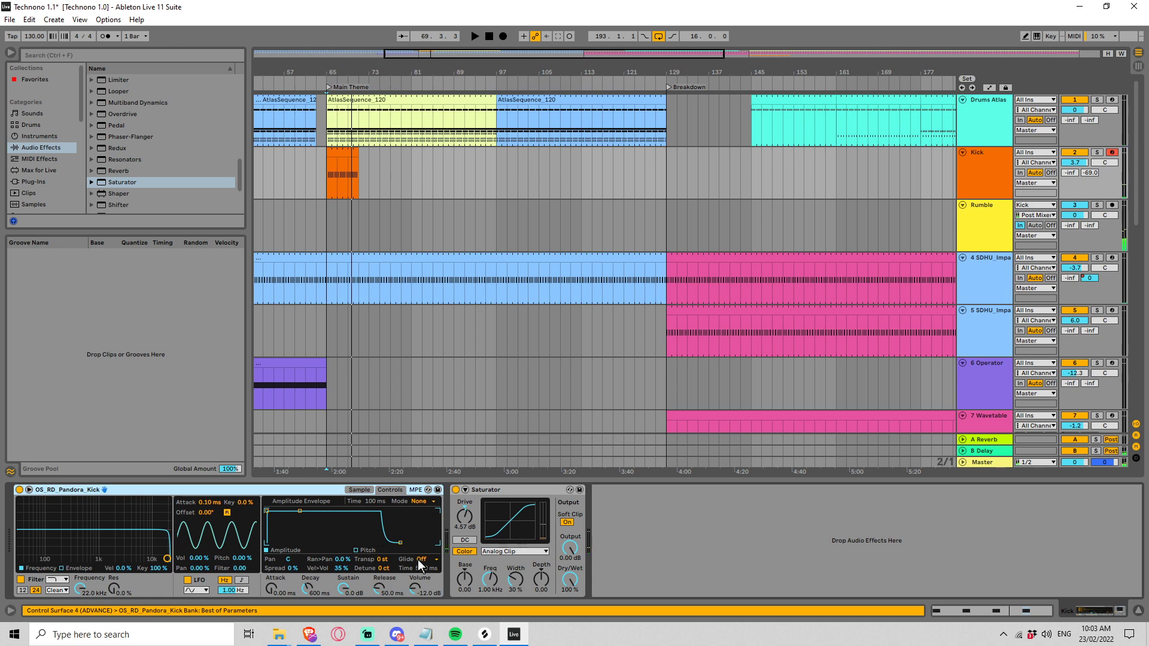
mouse_move(380, 560)
mouse_down()
mouse_move(379, 581)
mouse_move(383, 538)
mouse_move(381, 566)
mouse_up()
key(space)
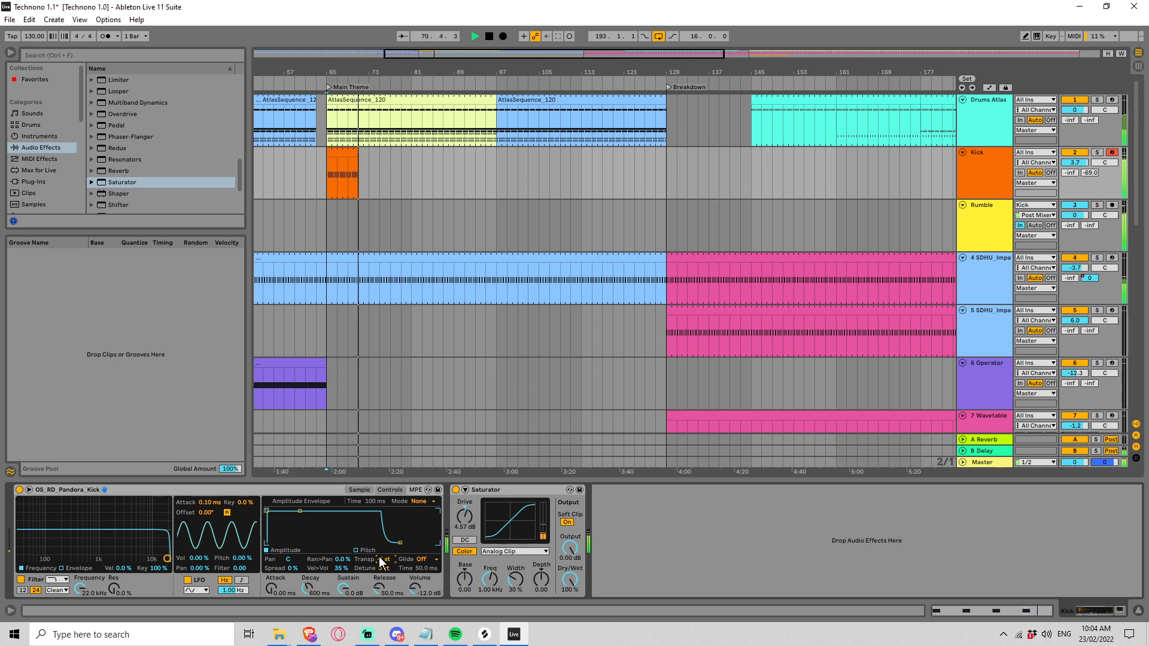
key(space)
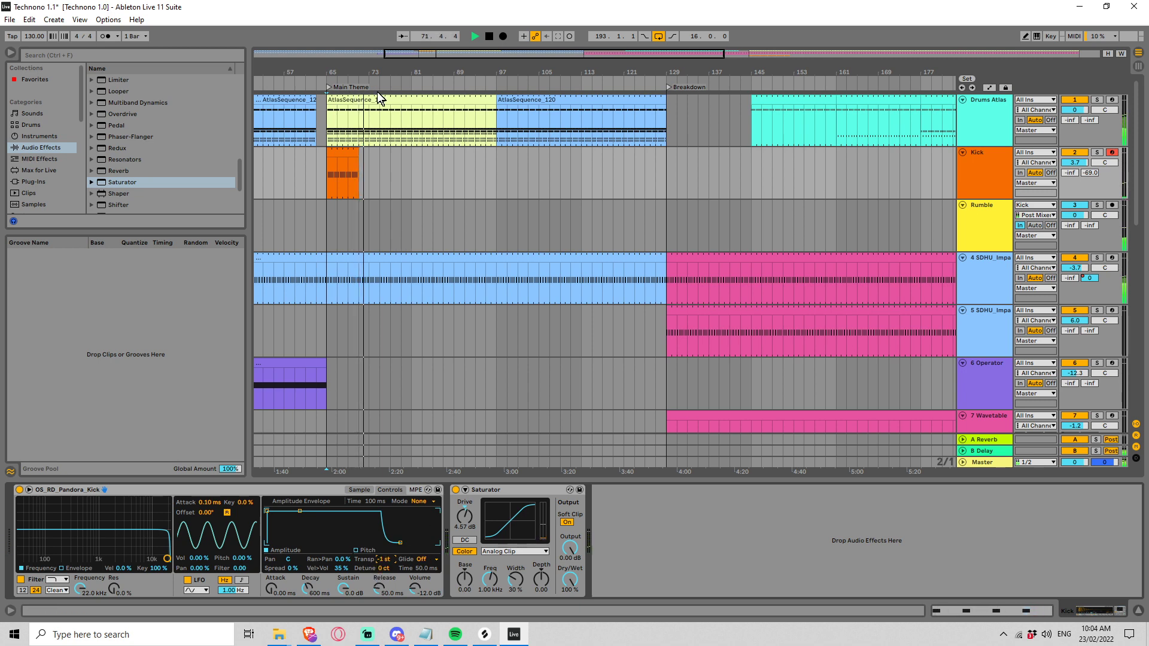
Step: Extend the Kick clip to bar 73 and loop its eight bars from bar 65
drag(360, 160, 369, 160)
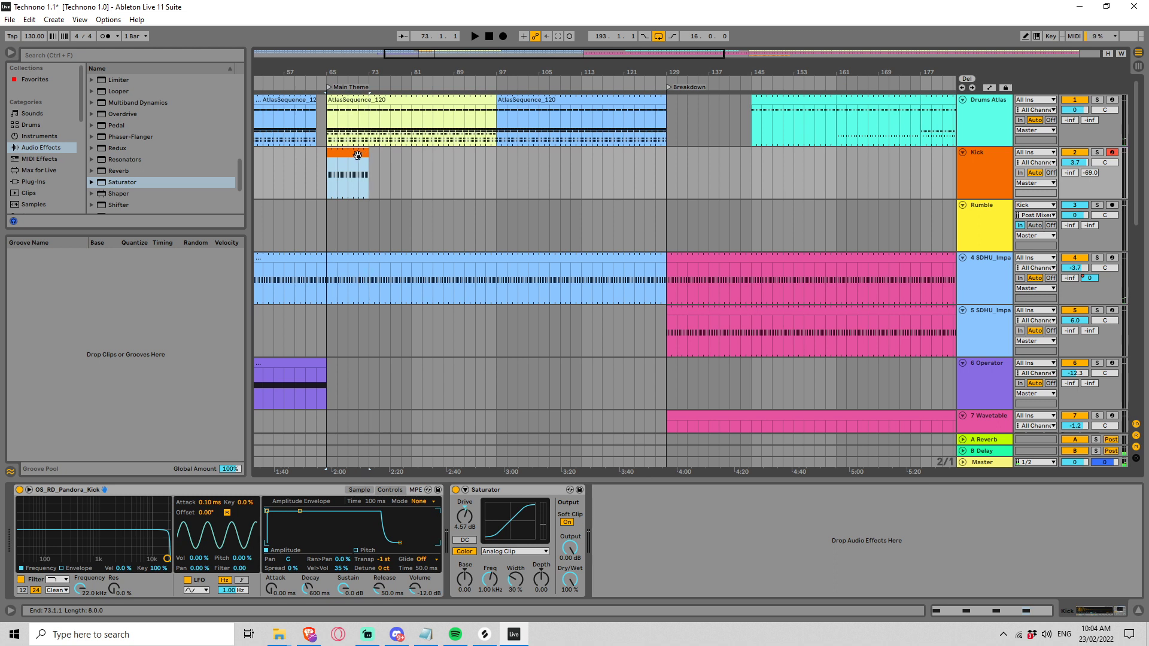
key(ctrl+l)
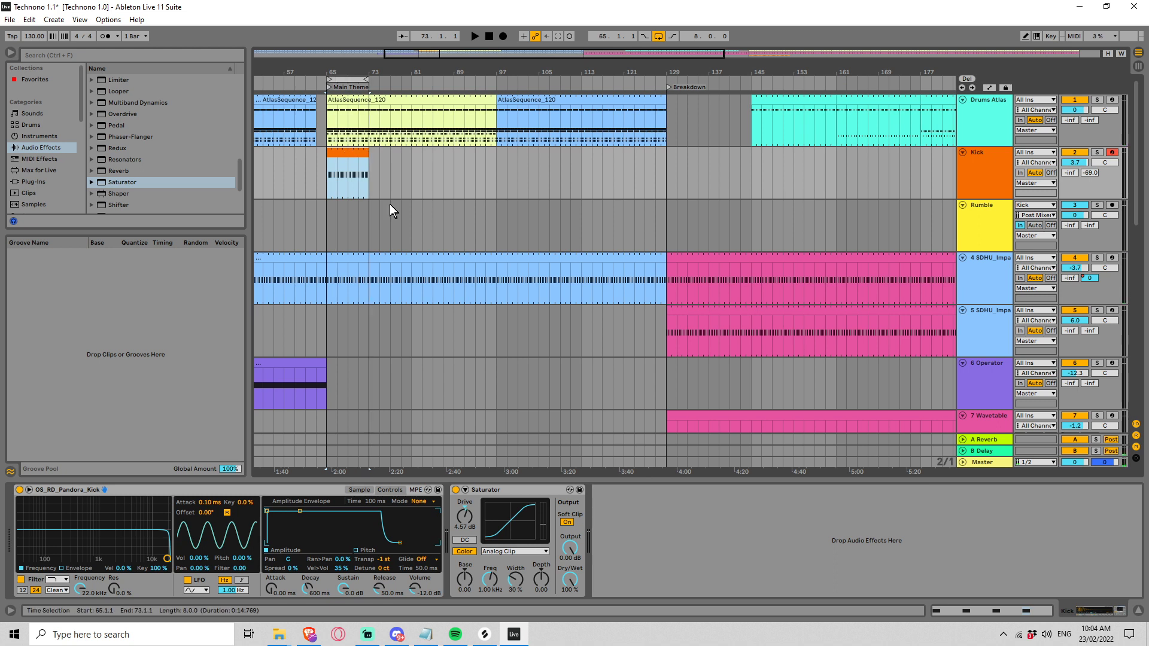
Step: Group the Kick track's OS_RD_Pandora_Kick instrument into an Instrument Rack and show its chain list
click(1001, 153)
right_click(152, 489)
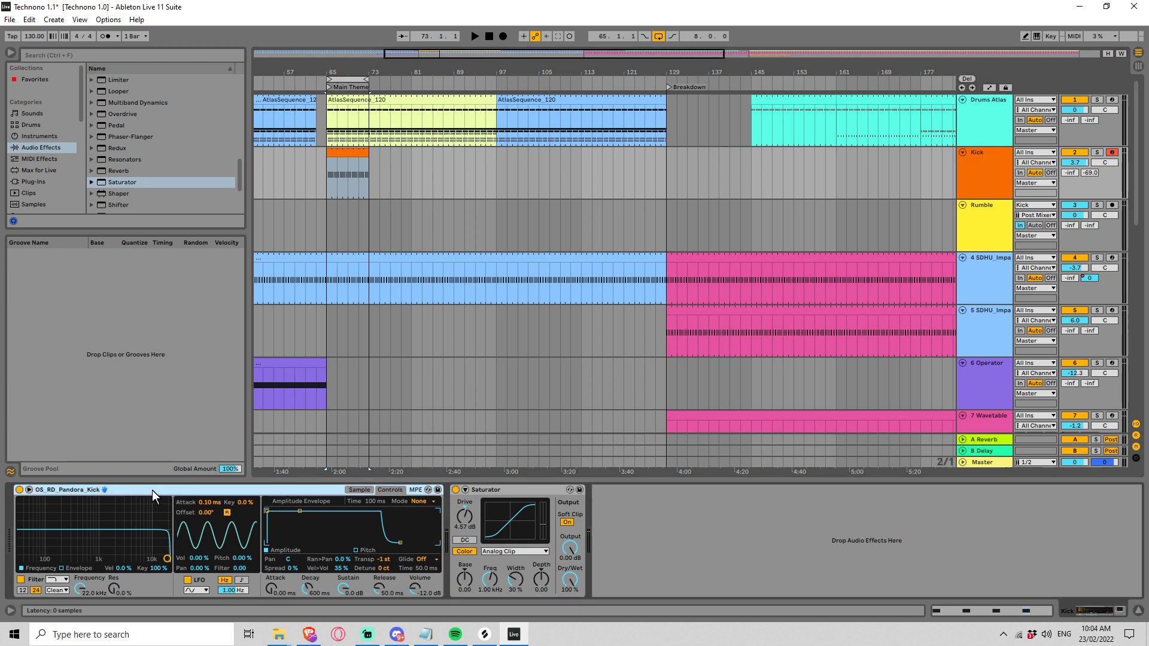
click(180, 353)
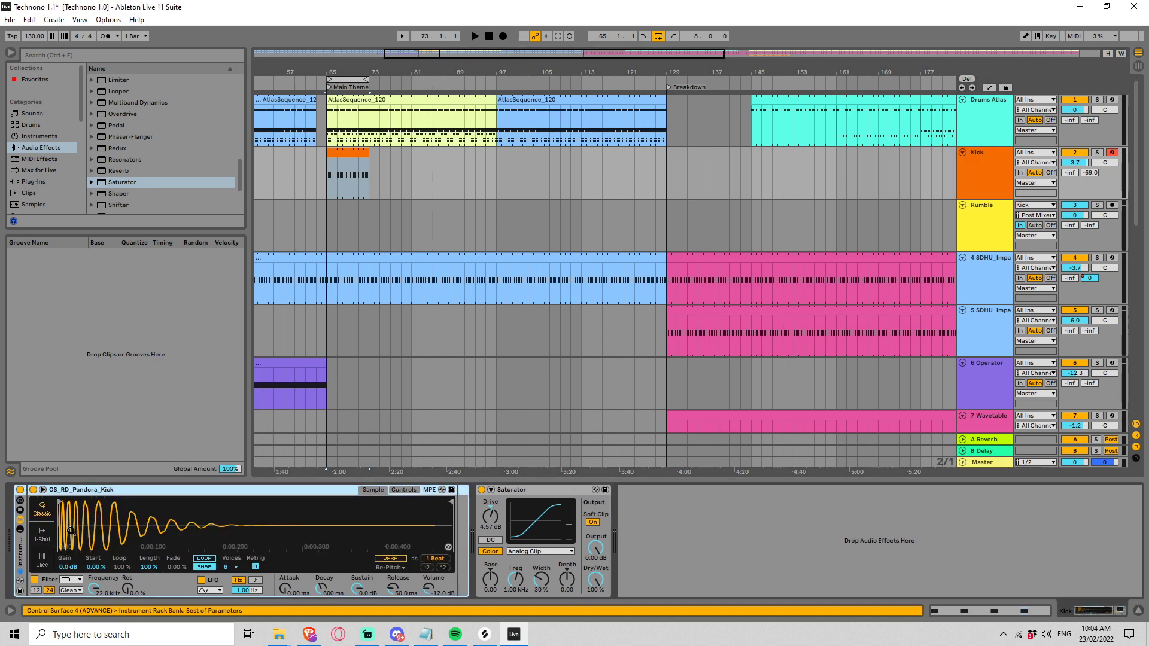
click(20, 529)
click(52, 518)
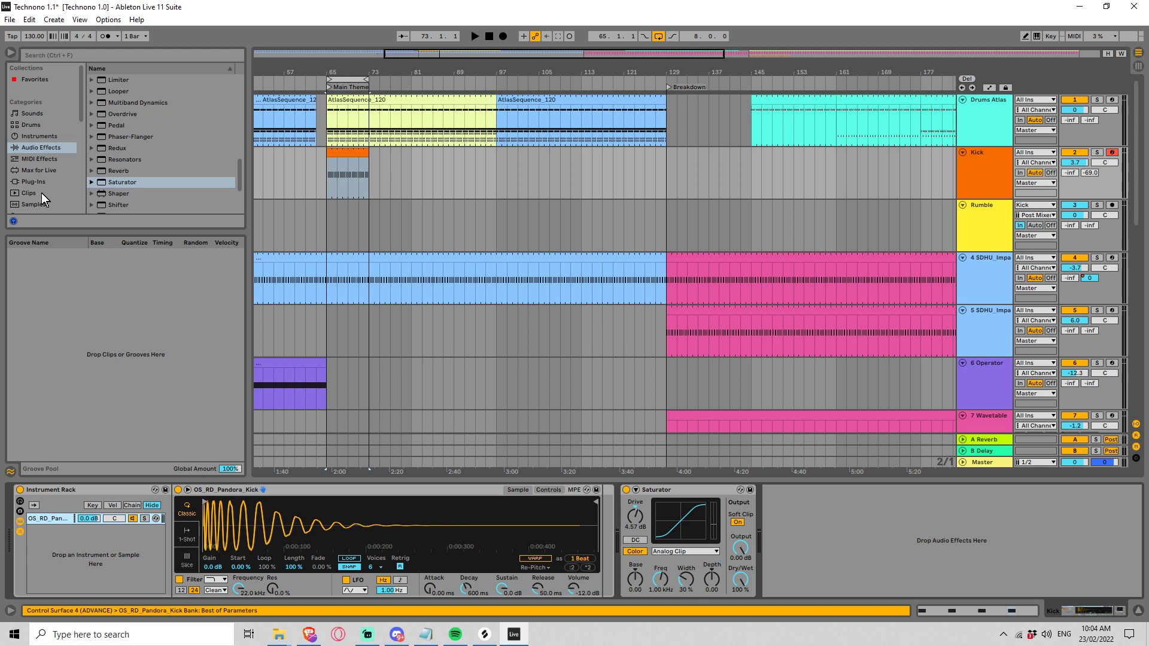
Step: Search all browser results for "kicks" and go to the middle of the sample list
click(63, 52)
text(kick)
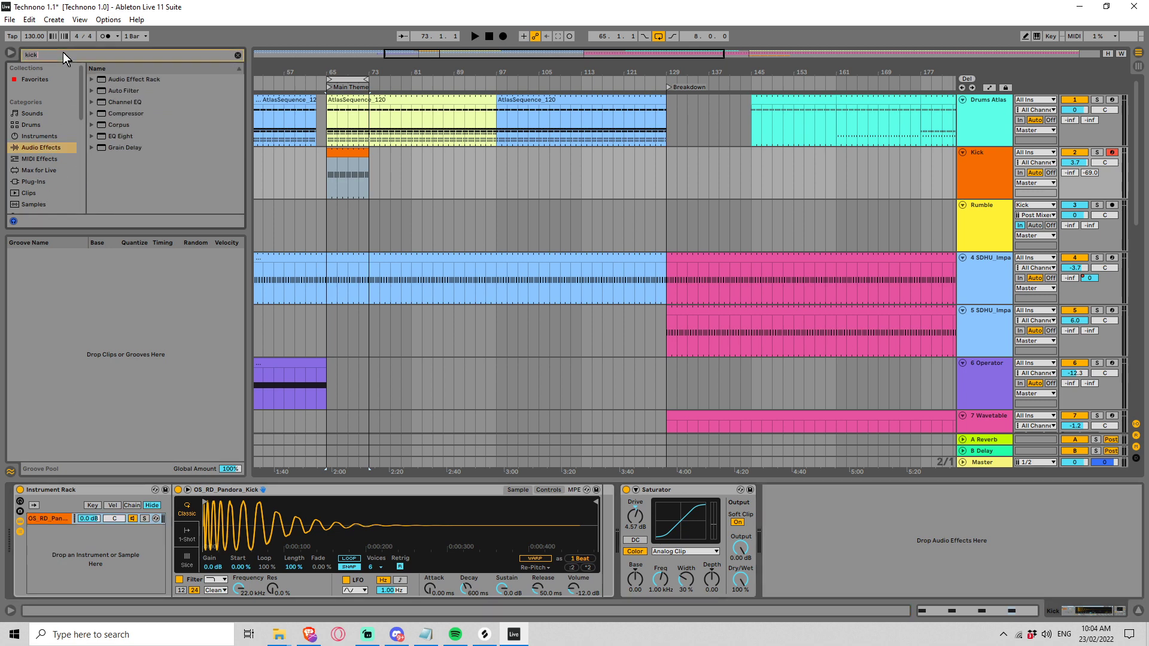
text(s)
scroll(42, 160, down, 2)
click(40, 178)
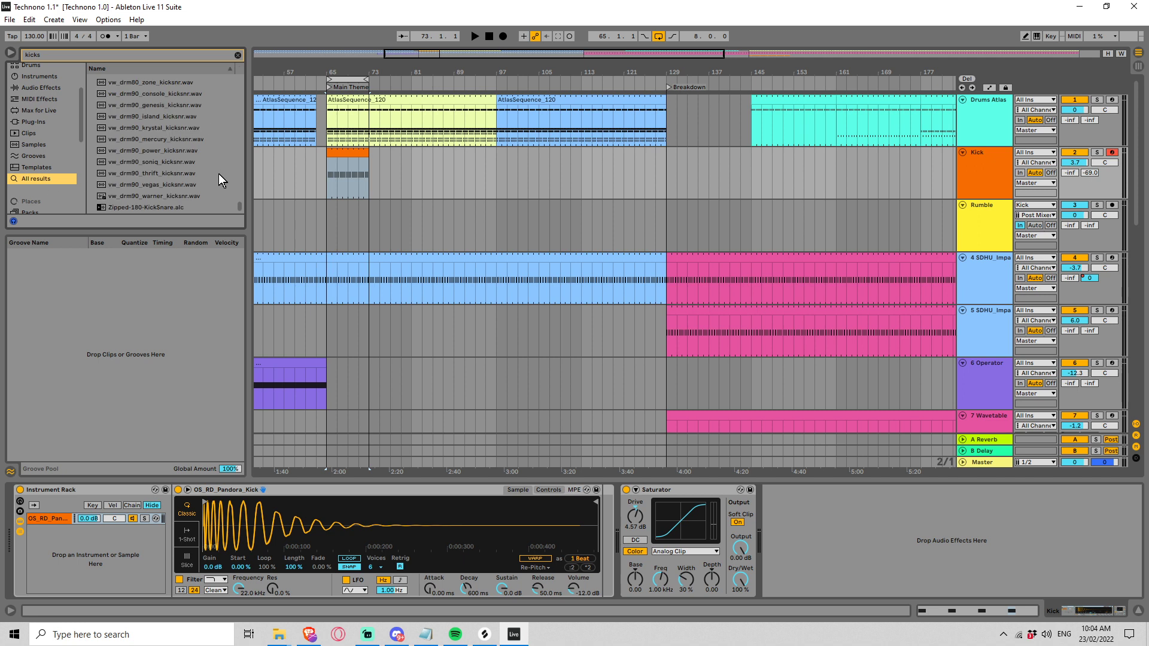
click(218, 175)
drag(239, 205, 238, 173)
scroll(195, 142, up, 2)
Step: Preview the Konkrete Drums DrillKicks, Kicksubtlebutdeadly and neighbouring samples up to KickSplat
click(195, 144)
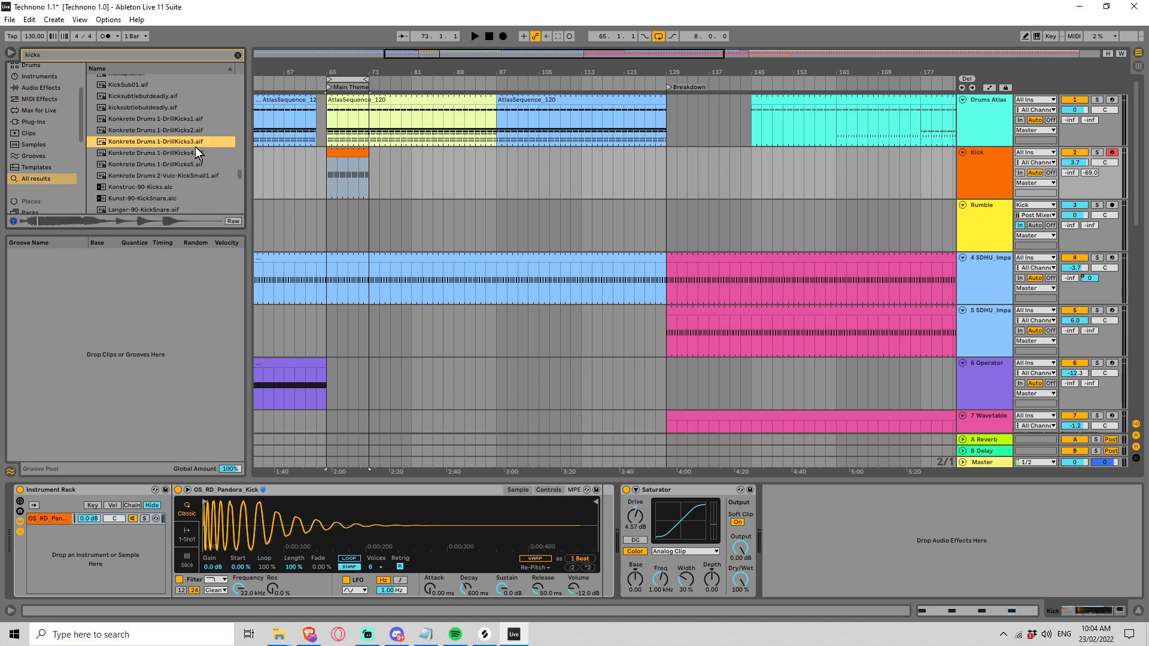
key(Up)
click(175, 112)
scroll(192, 149, up, 1)
key(Up)
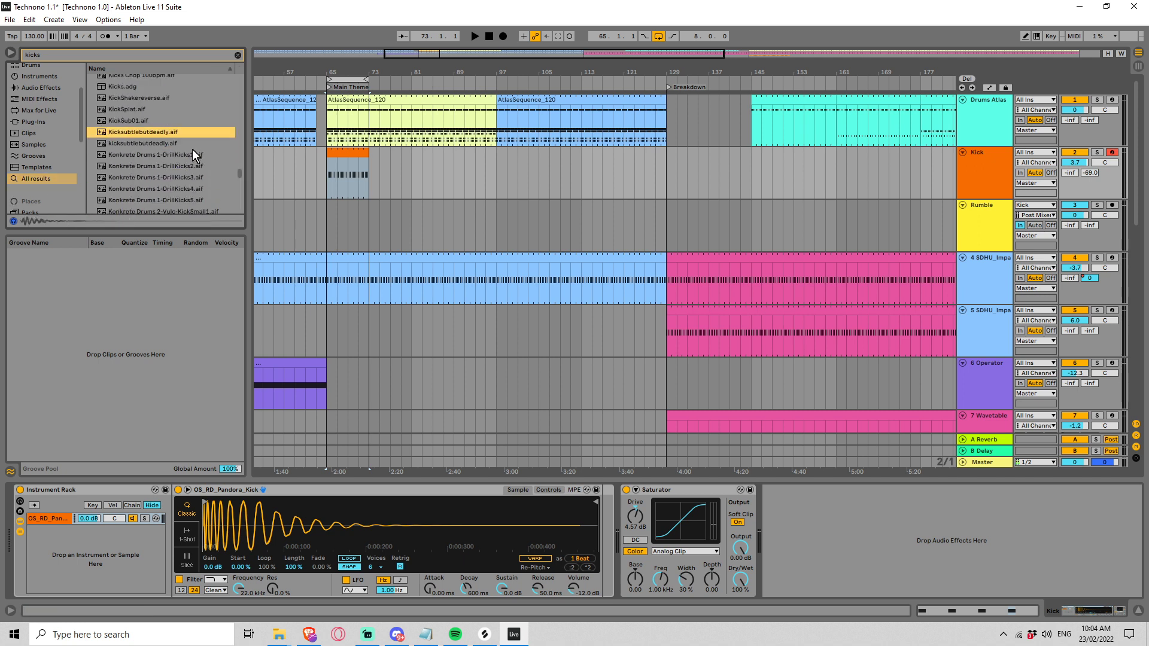
key(Up)
key(Up)
scroll(160, 149, up, 1)
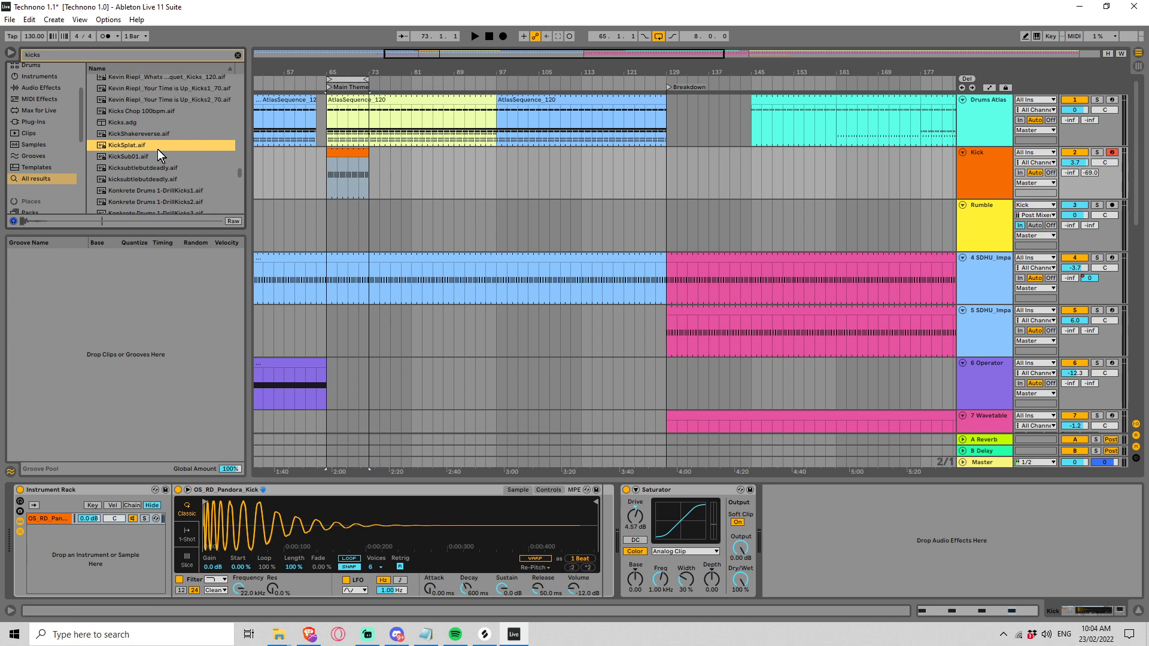
Step: Preview KickShakereverse, Kicks Chop 100bpm and several kick loops, including HY_Latin Organic_Cumbia_Kicks_105
click(147, 133)
click(153, 111)
scroll(167, 145, up, 3)
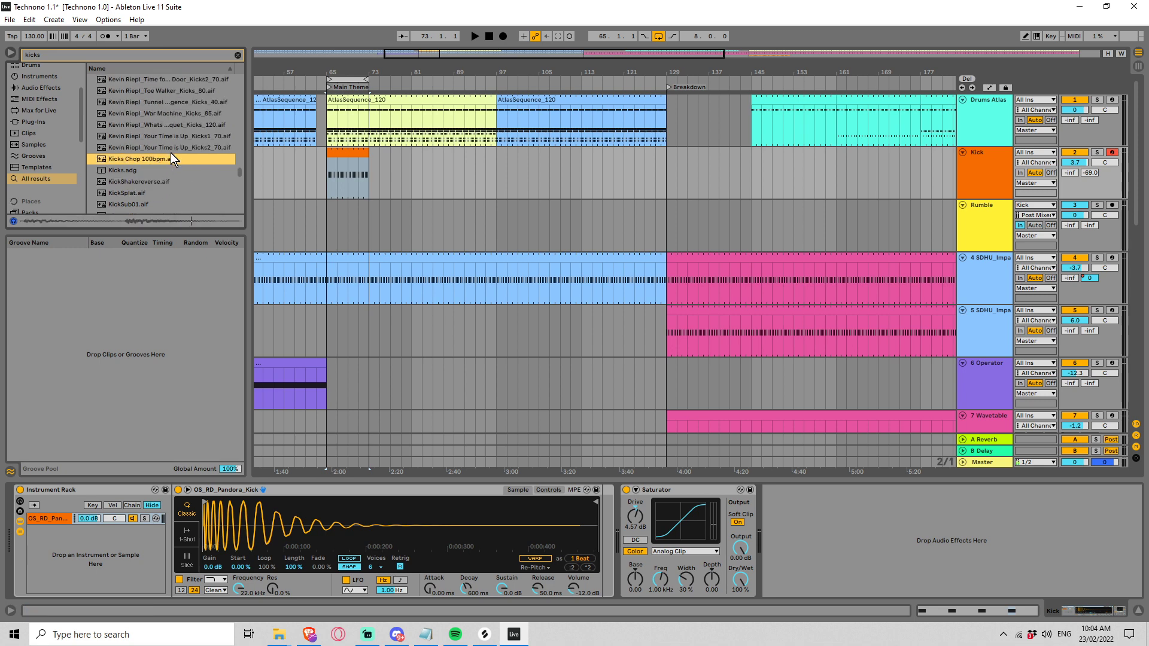
click(160, 125)
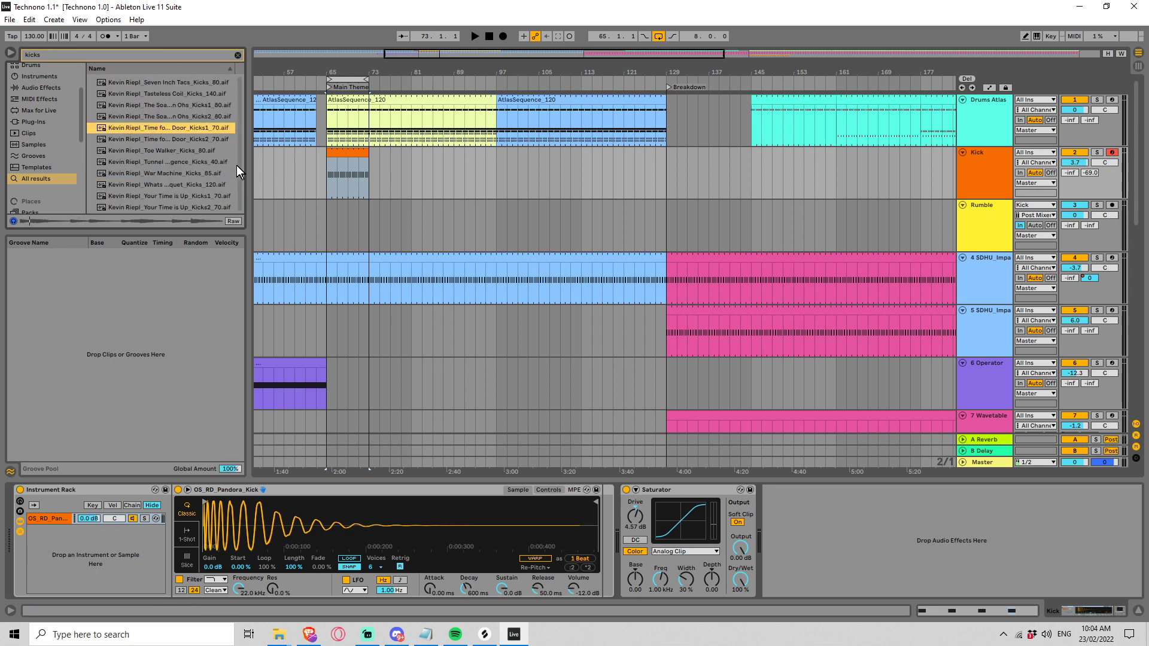
scroll(236, 155, up, 1)
scroll(227, 150, up, 5)
click(196, 148)
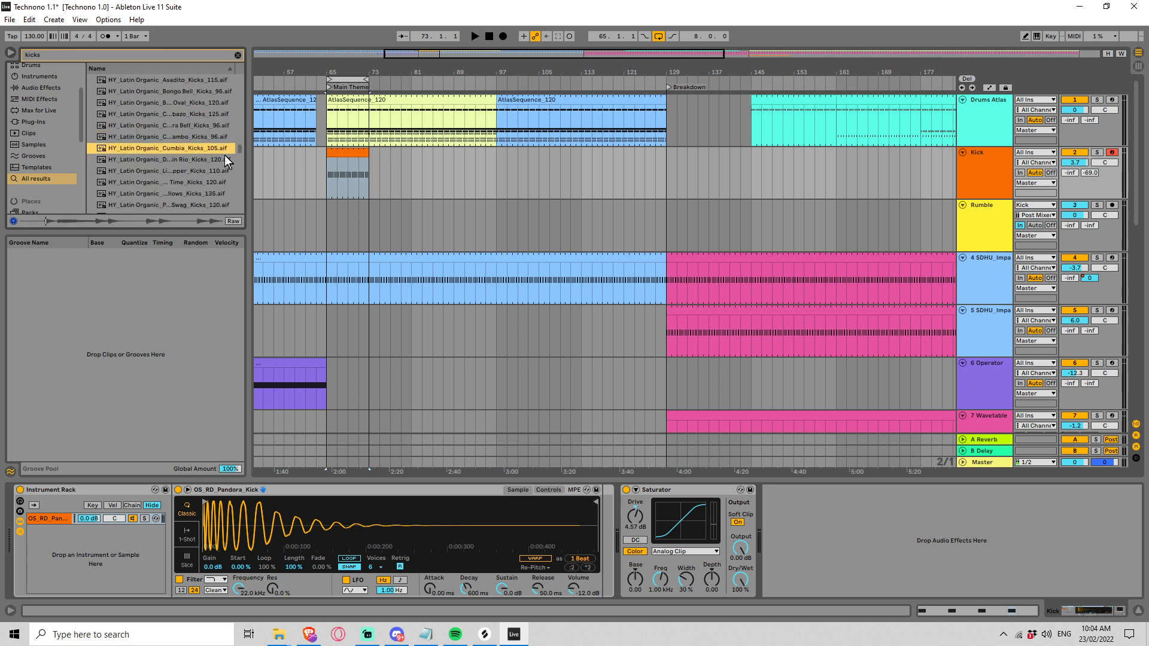
Step: Preview DRUM HITS KICKS samples from _81 to _85 and add _84 as a second chain in the Instrument Rack
drag(242, 144, 239, 126)
click(185, 150)
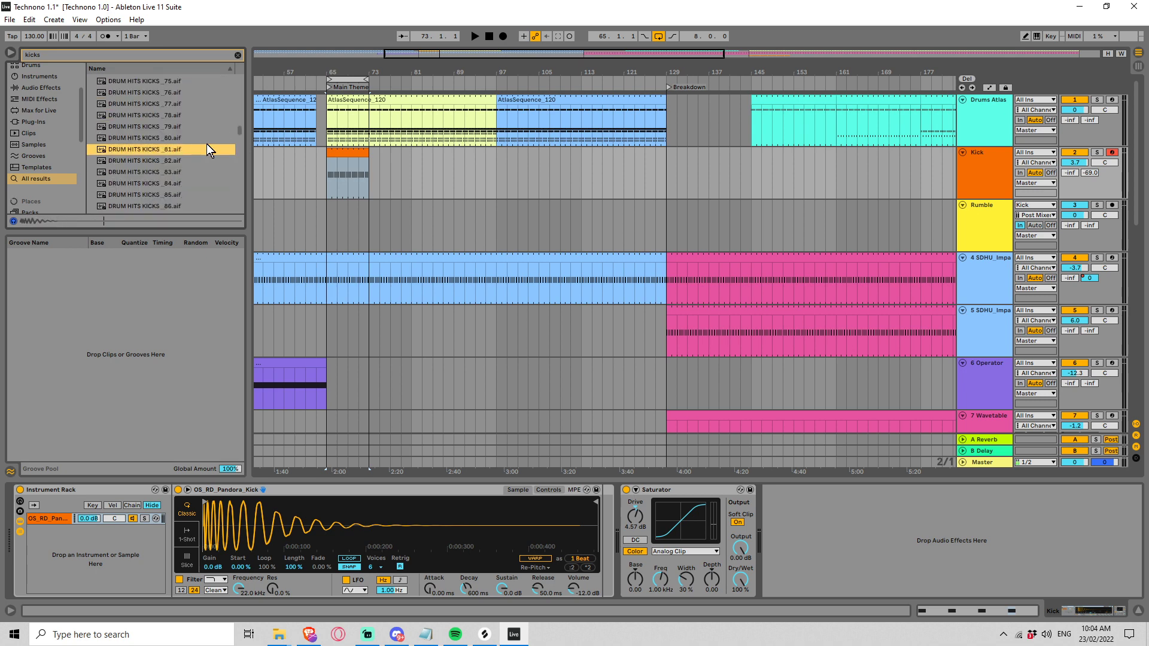
key(Down)
key(Down)
key(Up)
key(Down)
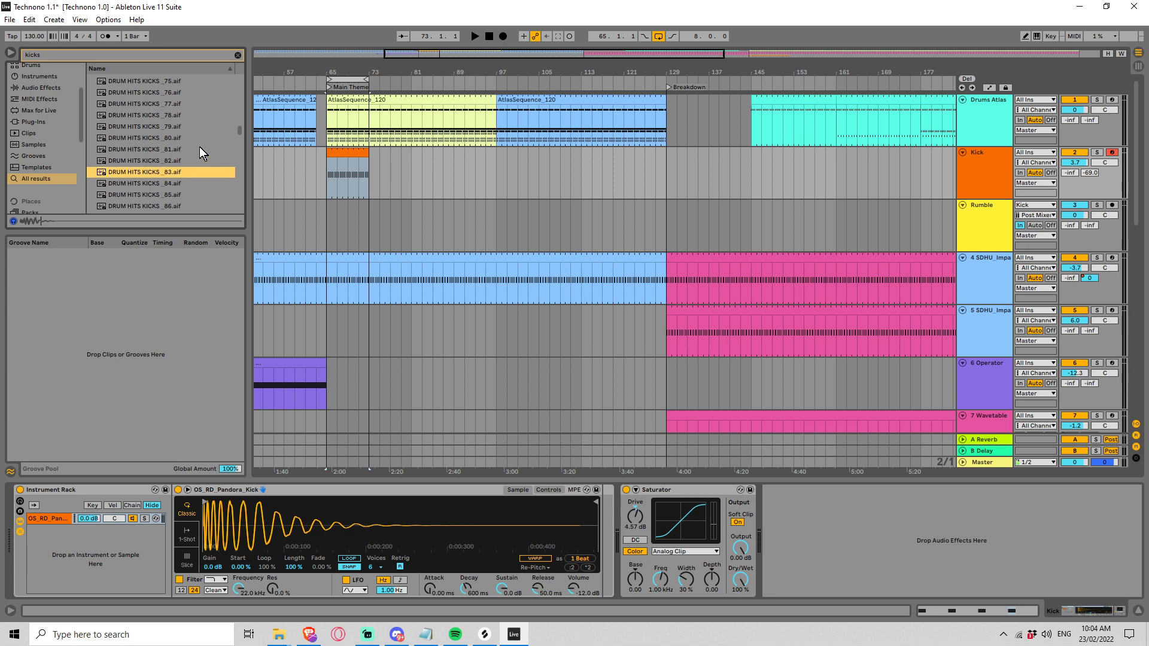
key(Down)
key(Down)
key(Up)
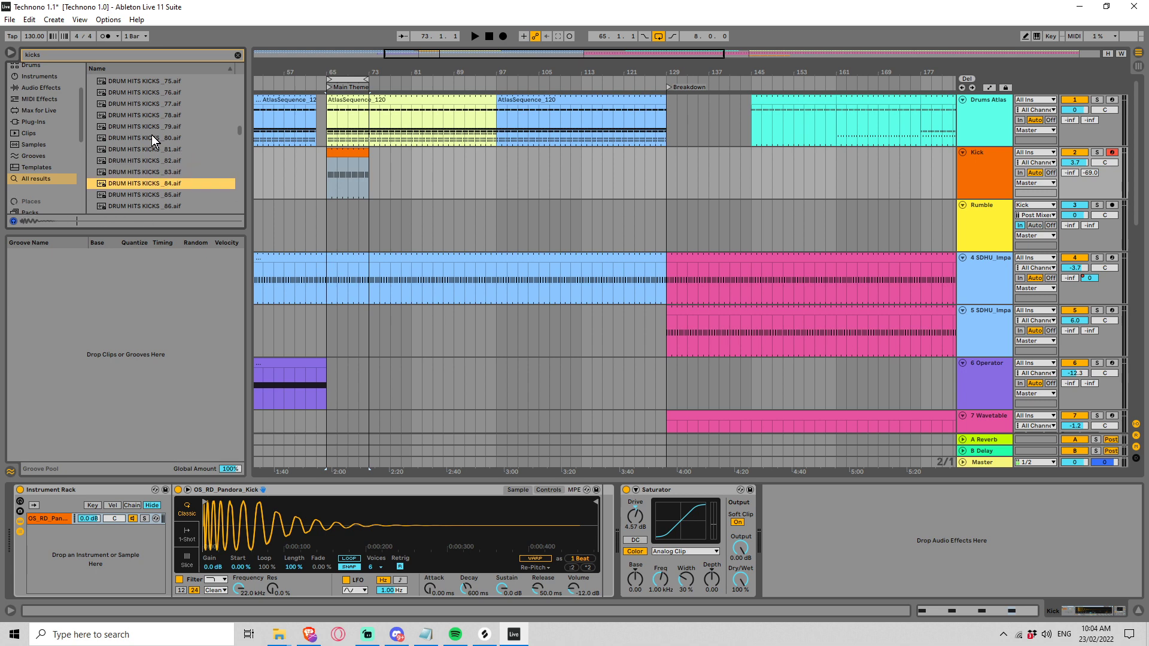
drag(137, 183, 74, 578)
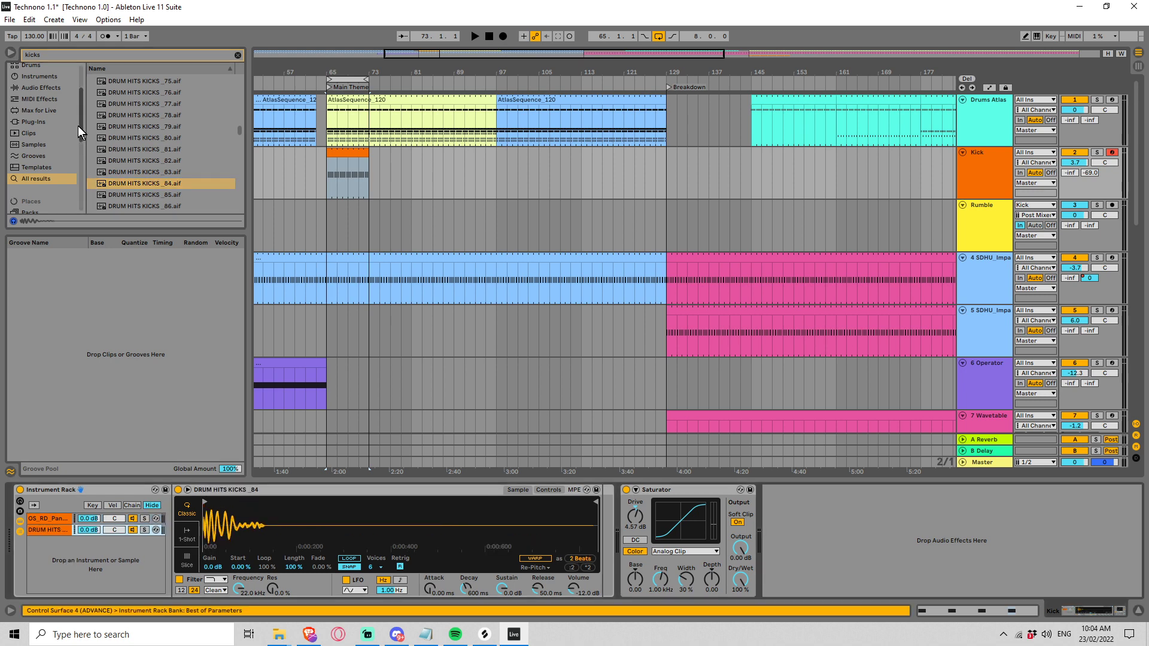
Step: Clear the browser search and add an EQ Eight to the DRUM HITS KICKS _84 chain
click(49, 90)
click(236, 54)
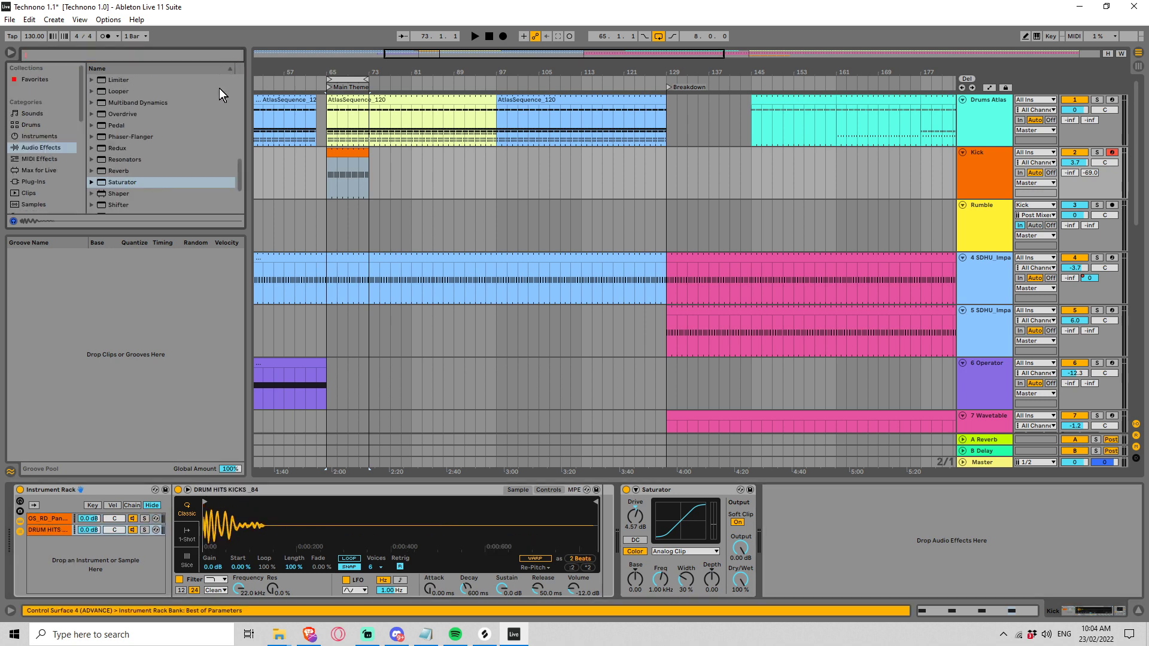
scroll(203, 143, up, 3)
drag(131, 88, 80, 539)
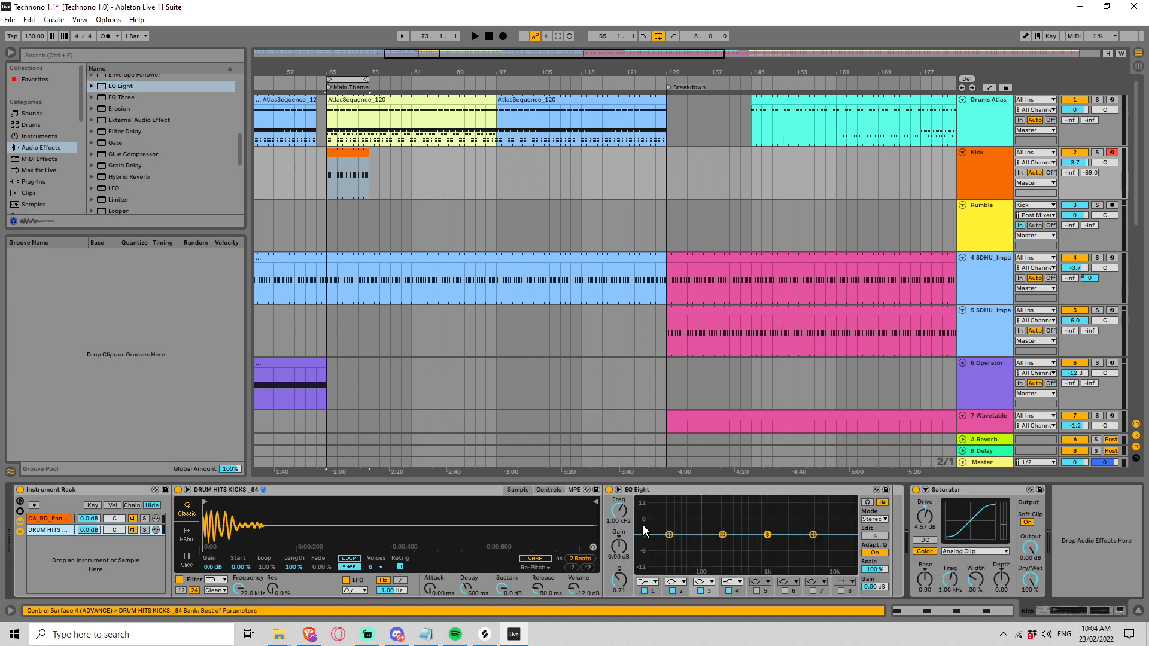
Step: Make EQ Eight's first band a low cut at 202 Hz with Q 0.41 and play the layered kick
click(650, 582)
click(649, 524)
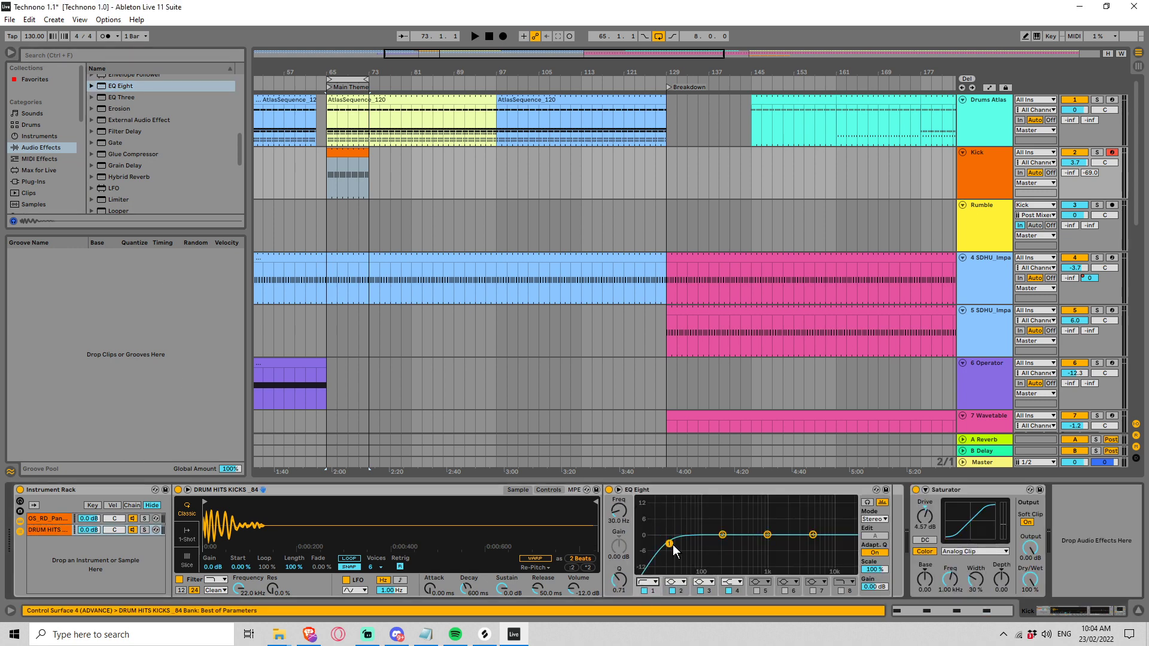
drag(667, 534, 722, 551)
key(space)
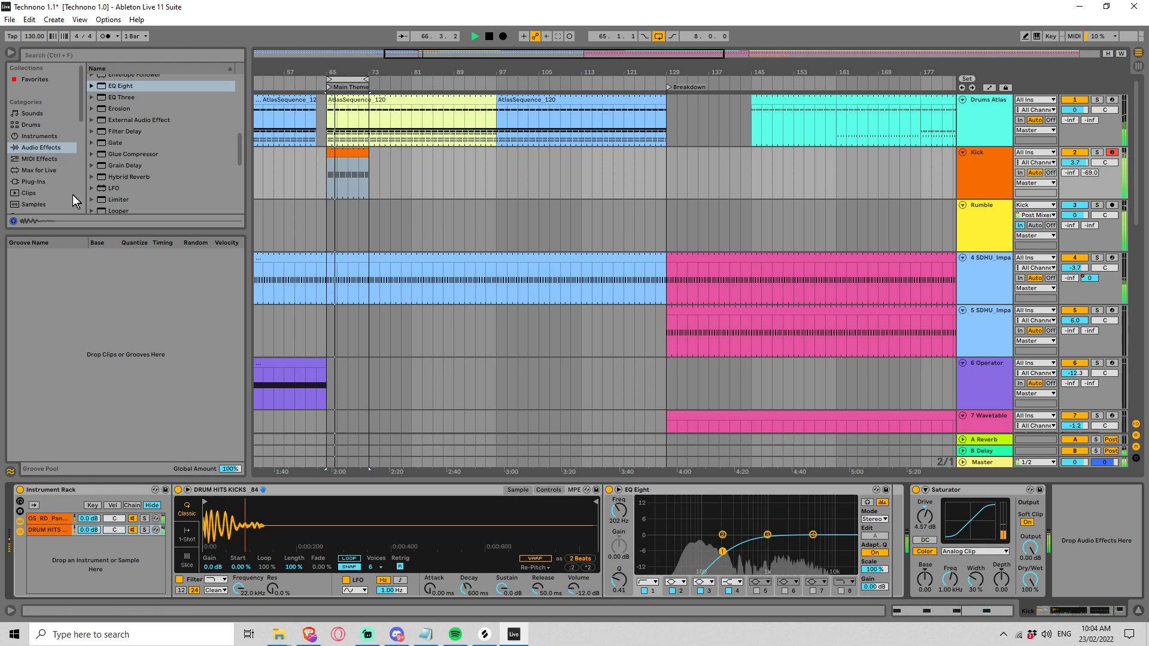
key(space)
Step: Search all browser results for "kick" and go further down the sample list
scroll(65, 123, down, 5)
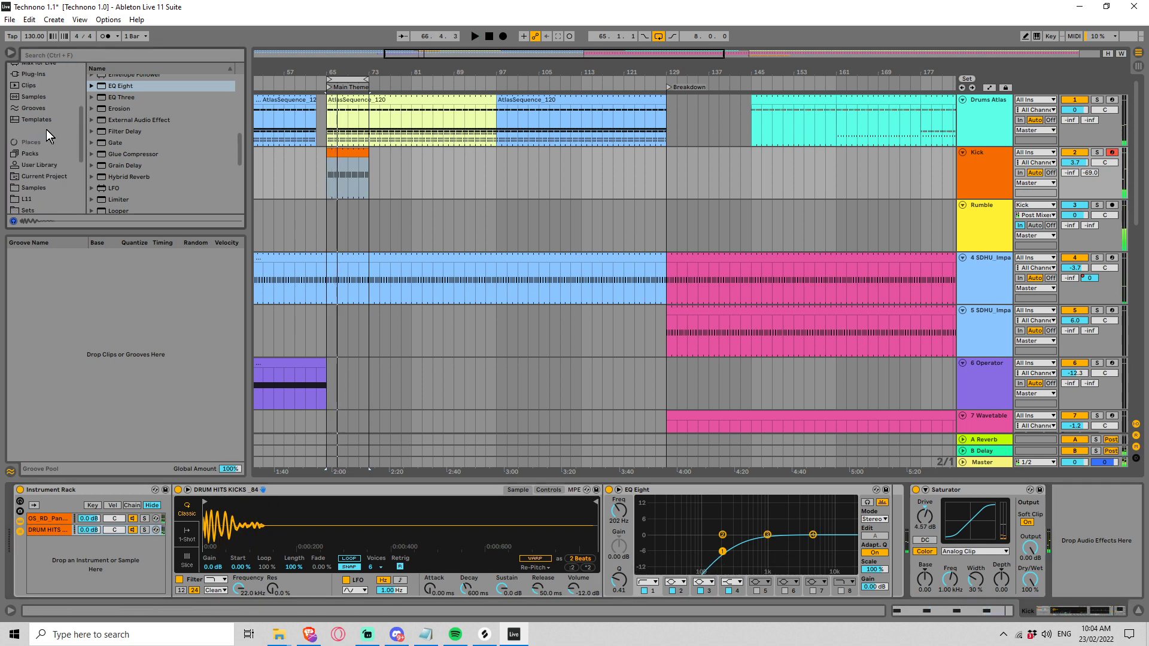
click(45, 53)
text(kick)
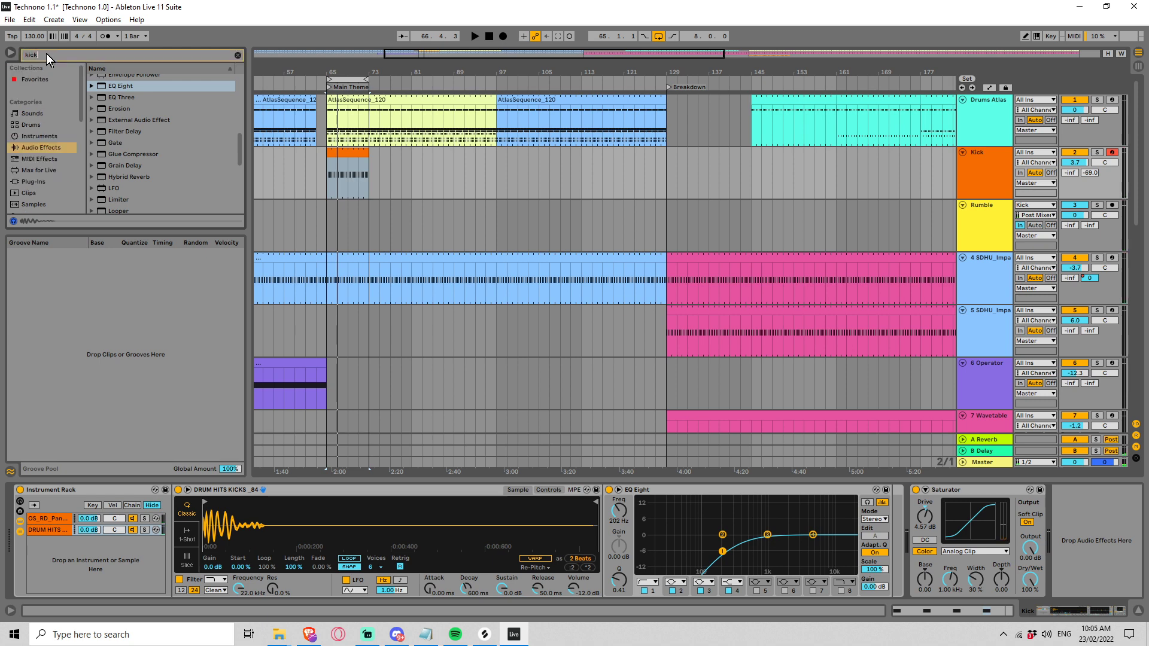
scroll(51, 148, down, 3)
click(38, 169)
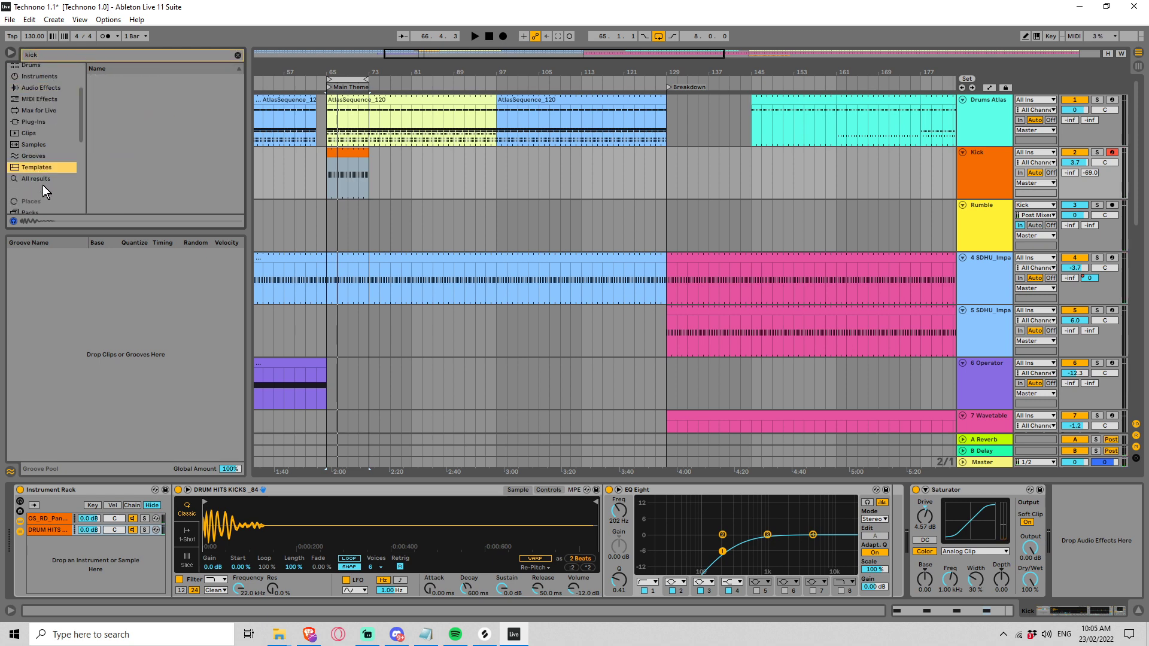
click(38, 178)
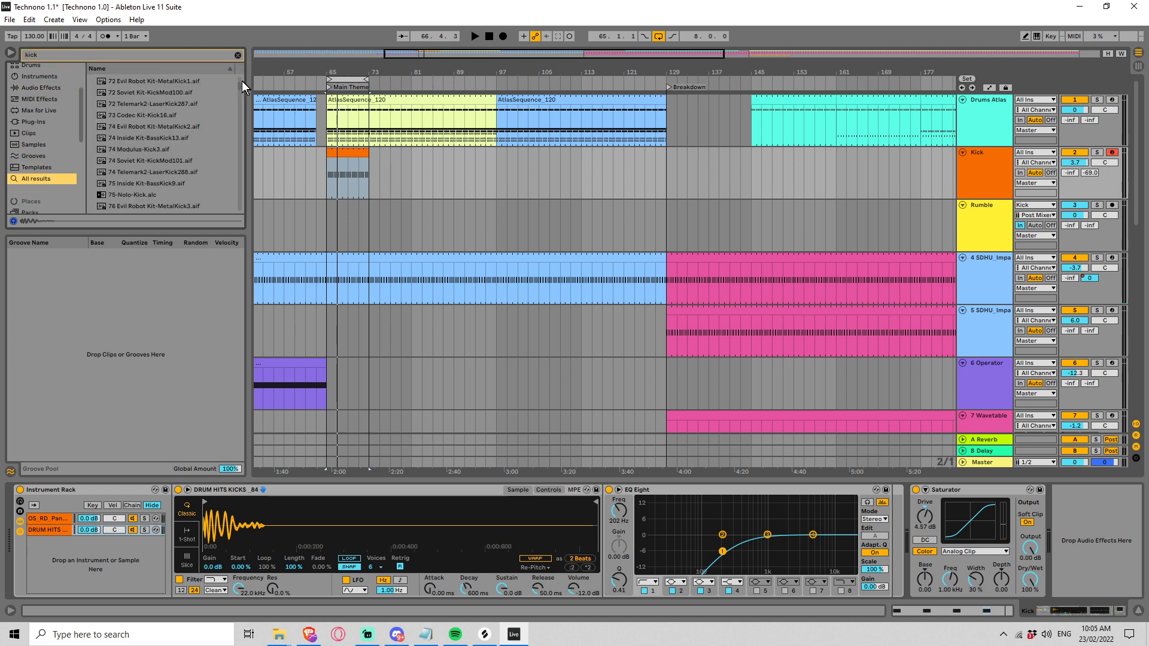
drag(241, 81, 239, 122)
Step: Preview the Kevin Riepl Tasteless Coil kick samples and the first The Soap Ran Ohs kick
click(205, 143)
click(181, 175)
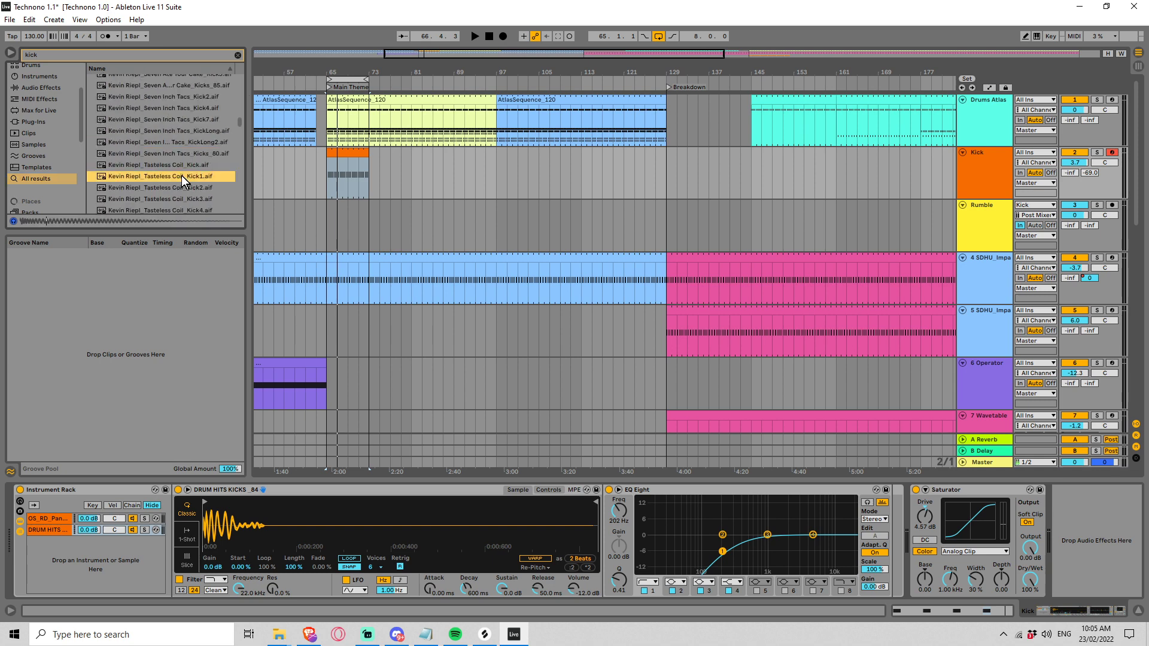
scroll(191, 162, down, 1)
click(205, 150)
key(Down)
key(Down)
key(Down)
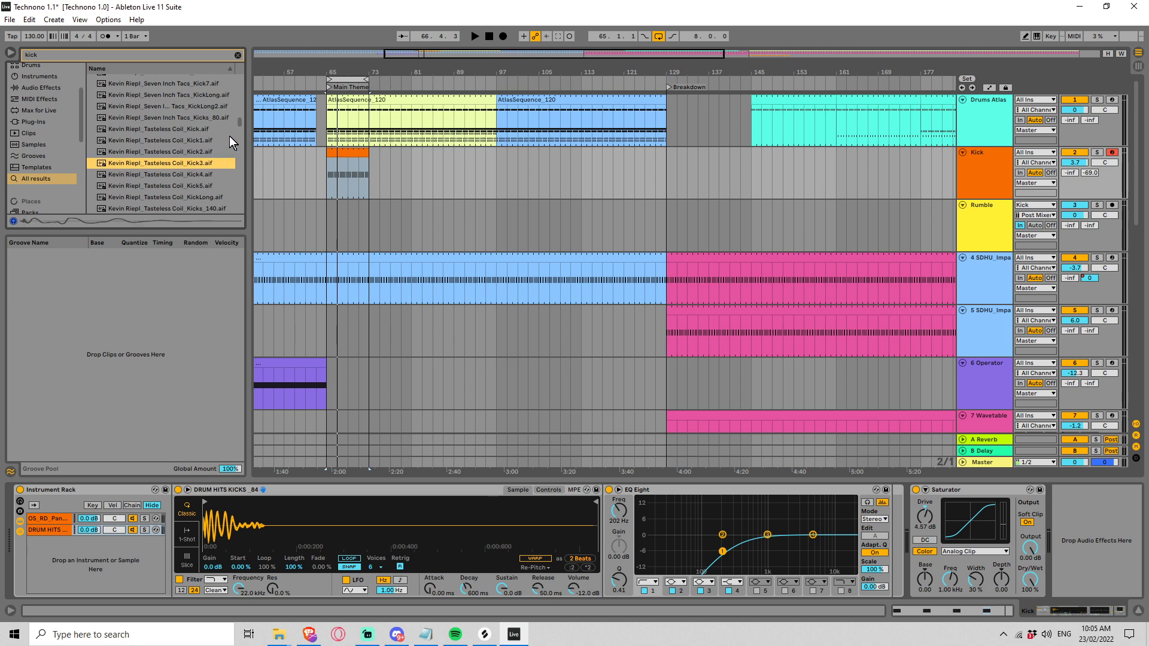
key(Up)
key(Down)
key(Down)
scroll(206, 148, down, 1)
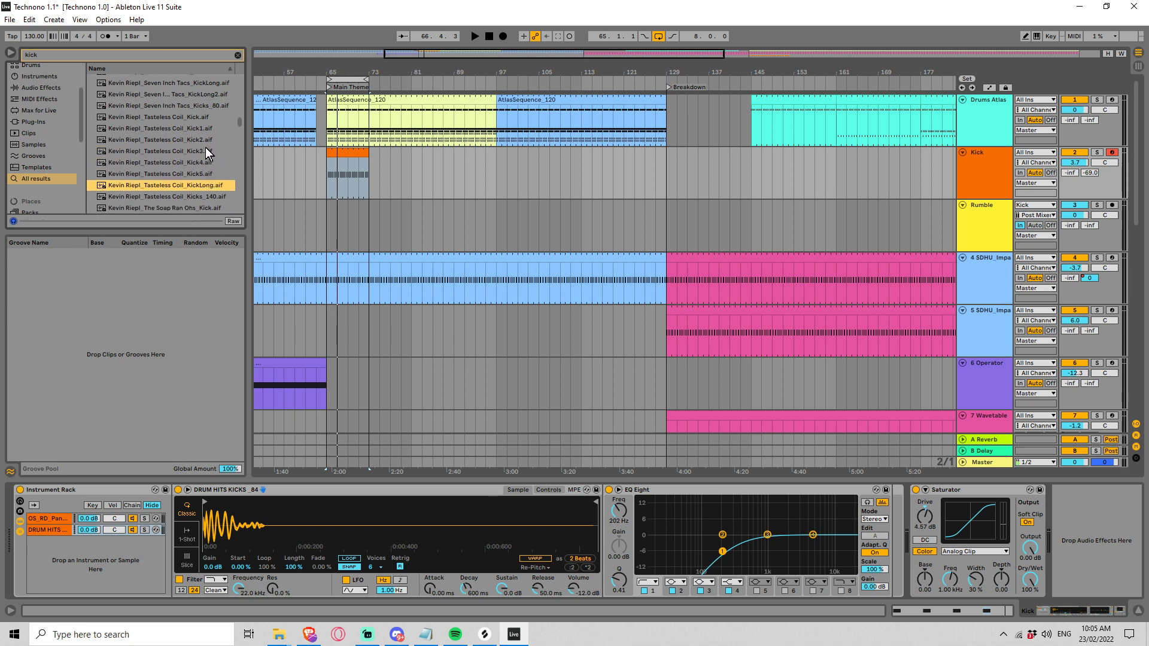
key(Up)
key(Down)
key(Down)
key(Down)
scroll(208, 146, down, 1)
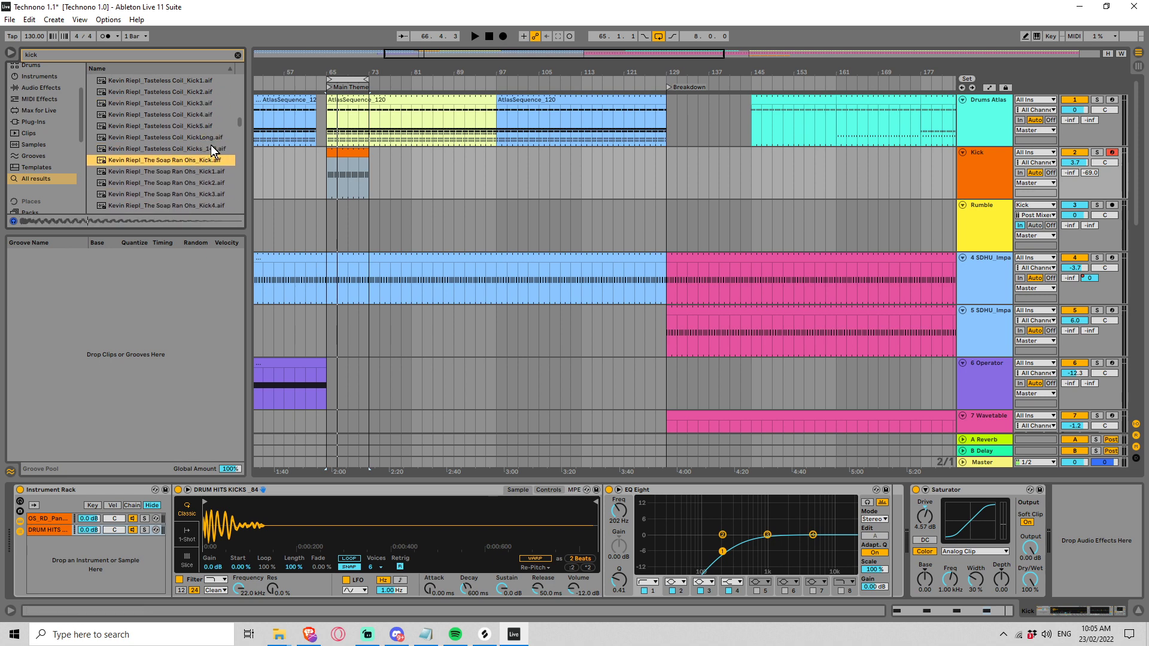
Step: Preview the Kick Deep samples and replace the second rack chain's sample with Kick Deep 03 KJS MB.aif
drag(243, 123, 239, 135)
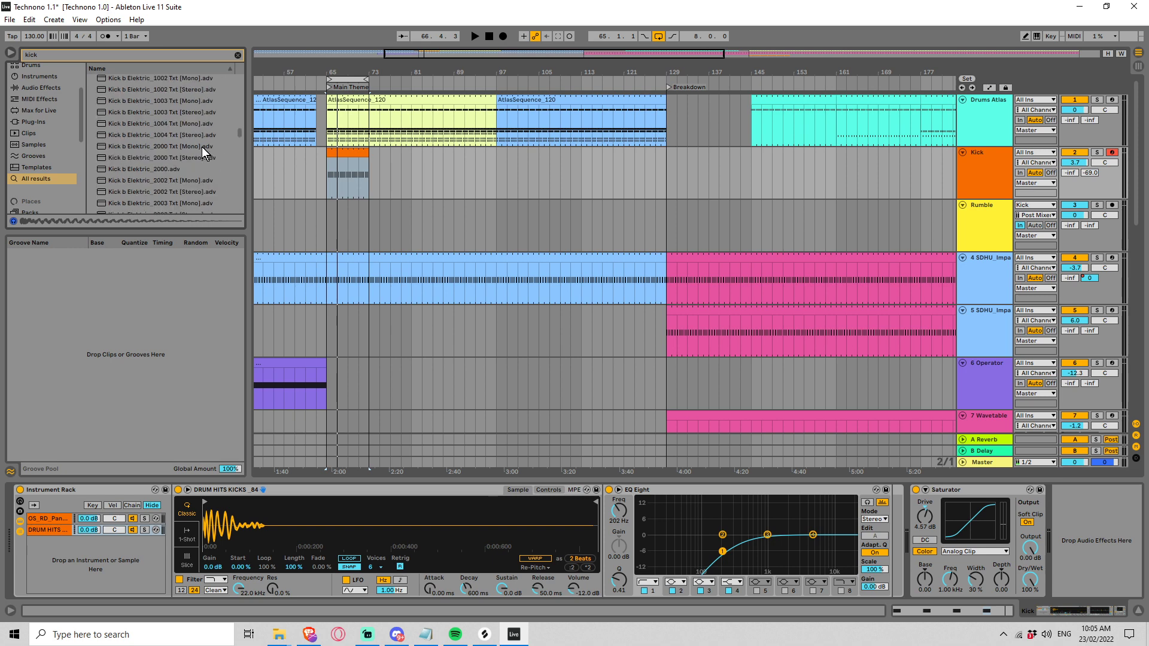
scroll(182, 163, down, 6)
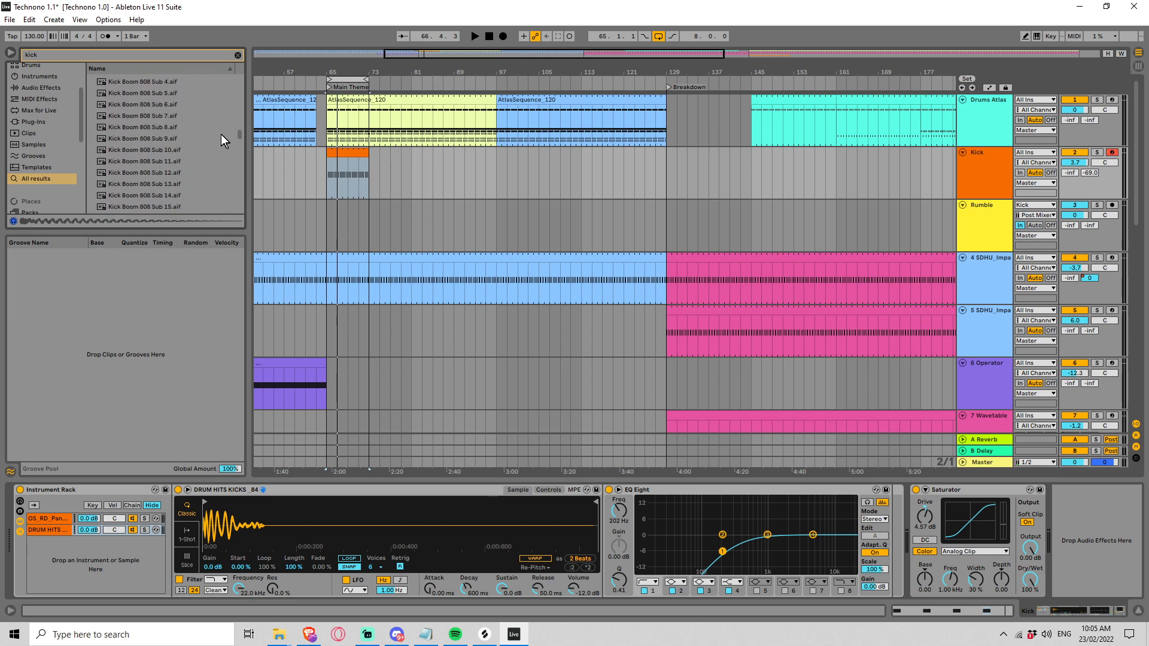
drag(238, 133, 237, 137)
click(182, 130)
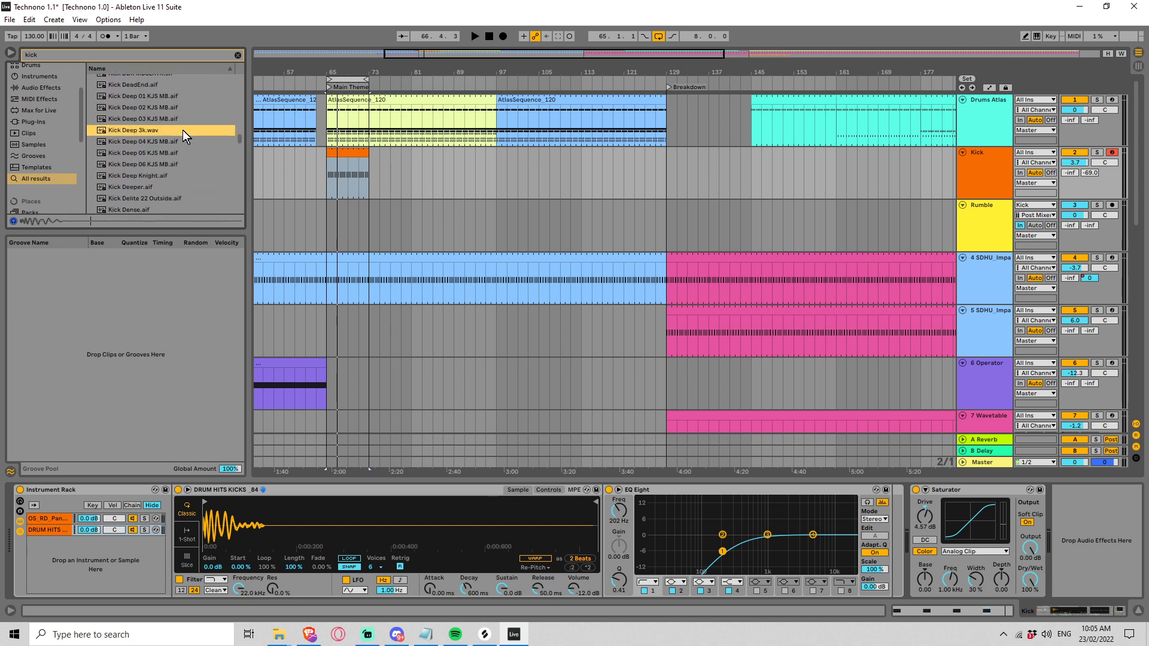
key(Up)
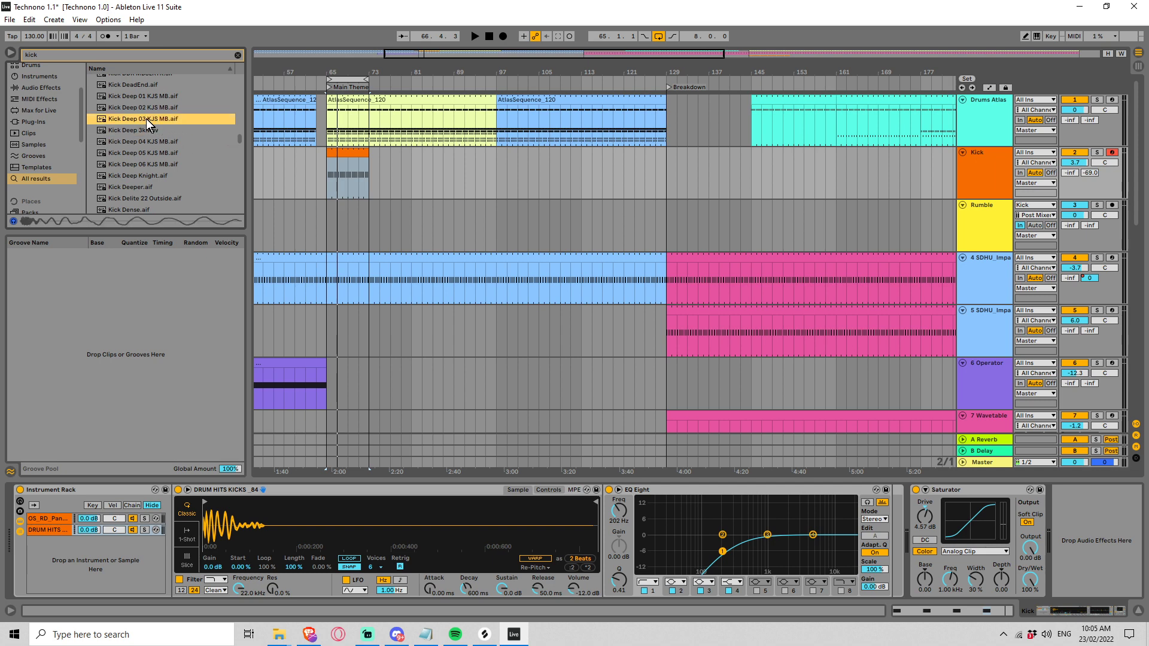
drag(153, 359, 67, 535)
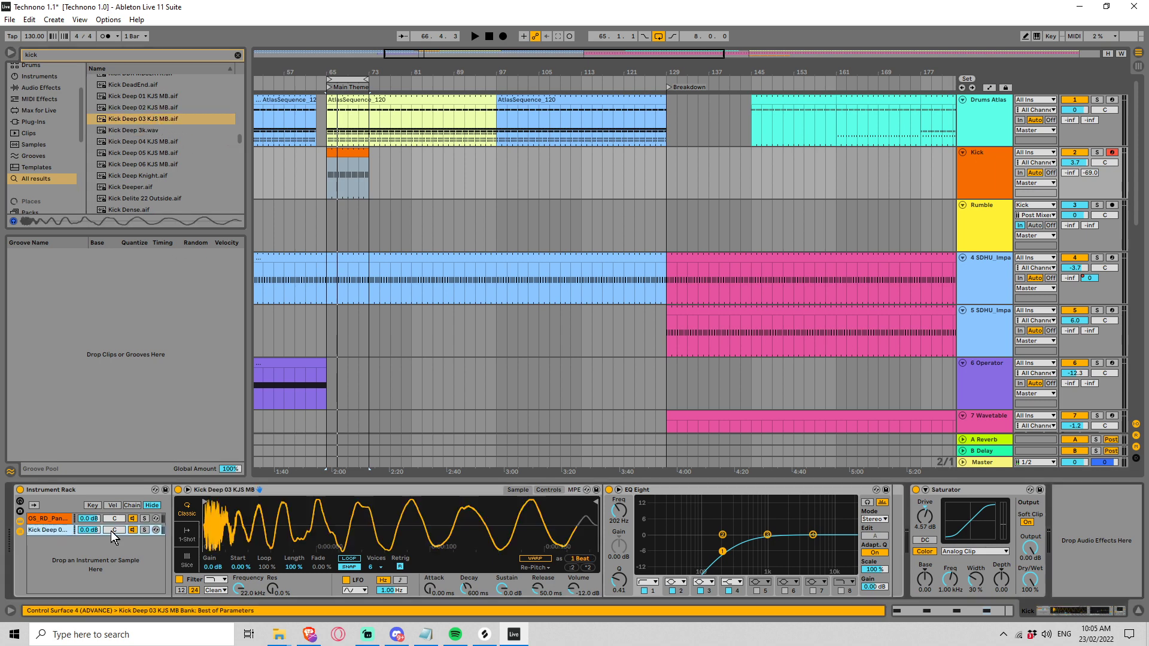
Step: Play the layered kick and shorten the Kick Deep 03 amplitude envelope's decay, with sustain at -inf dB
key(space)
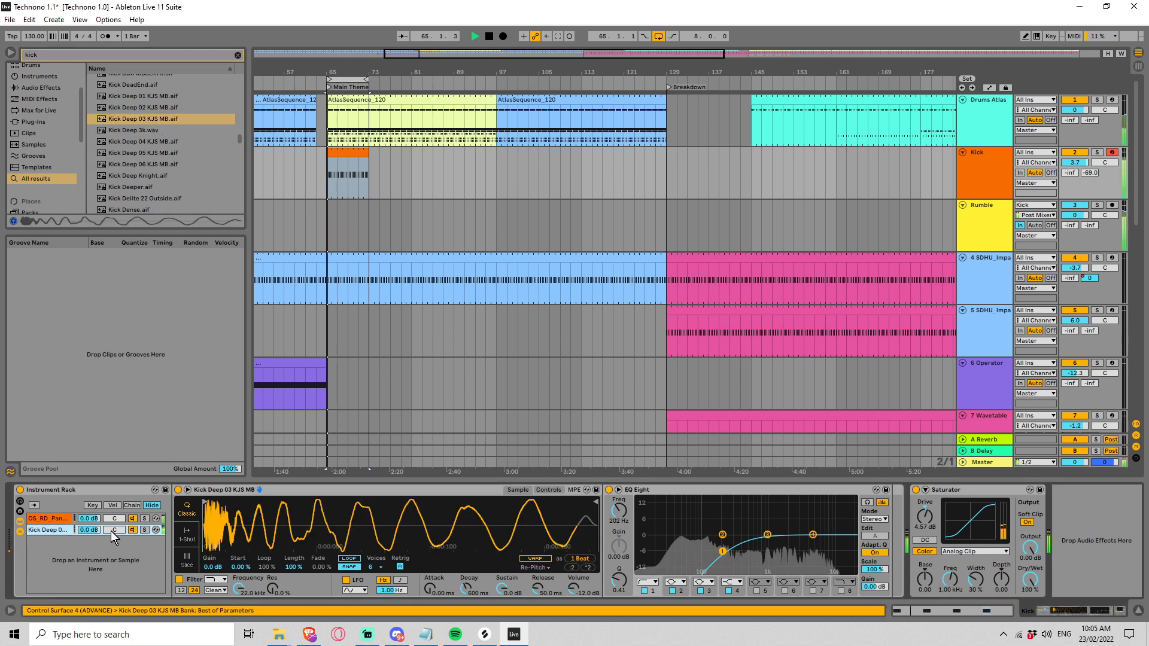
click(548, 490)
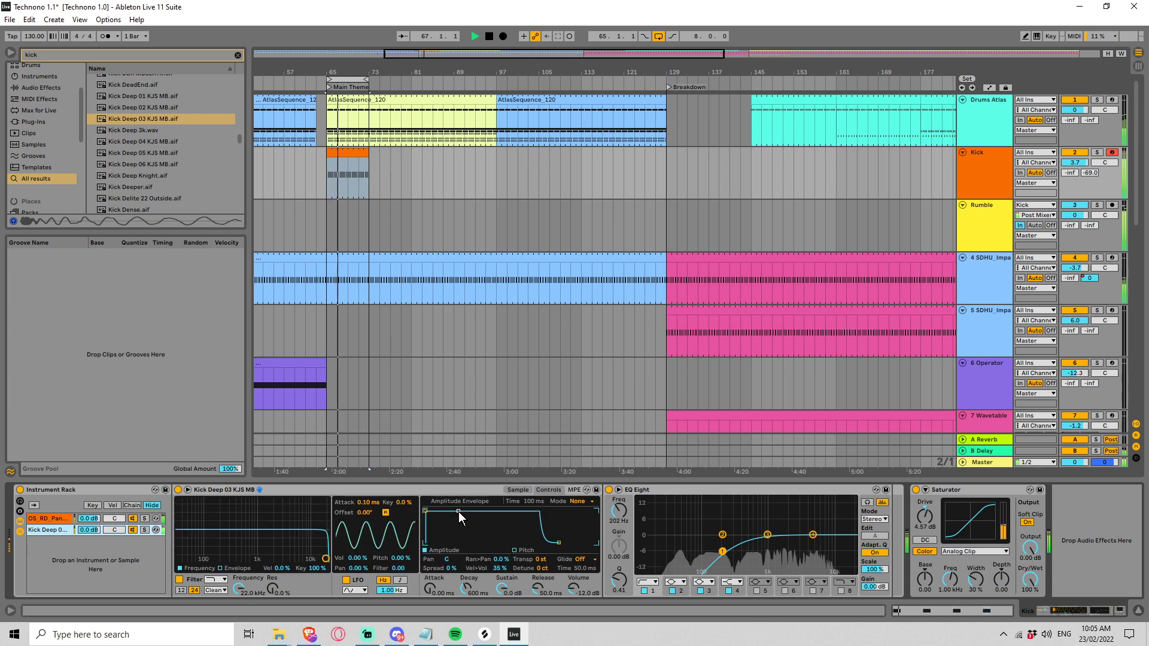
drag(458, 511, 450, 542)
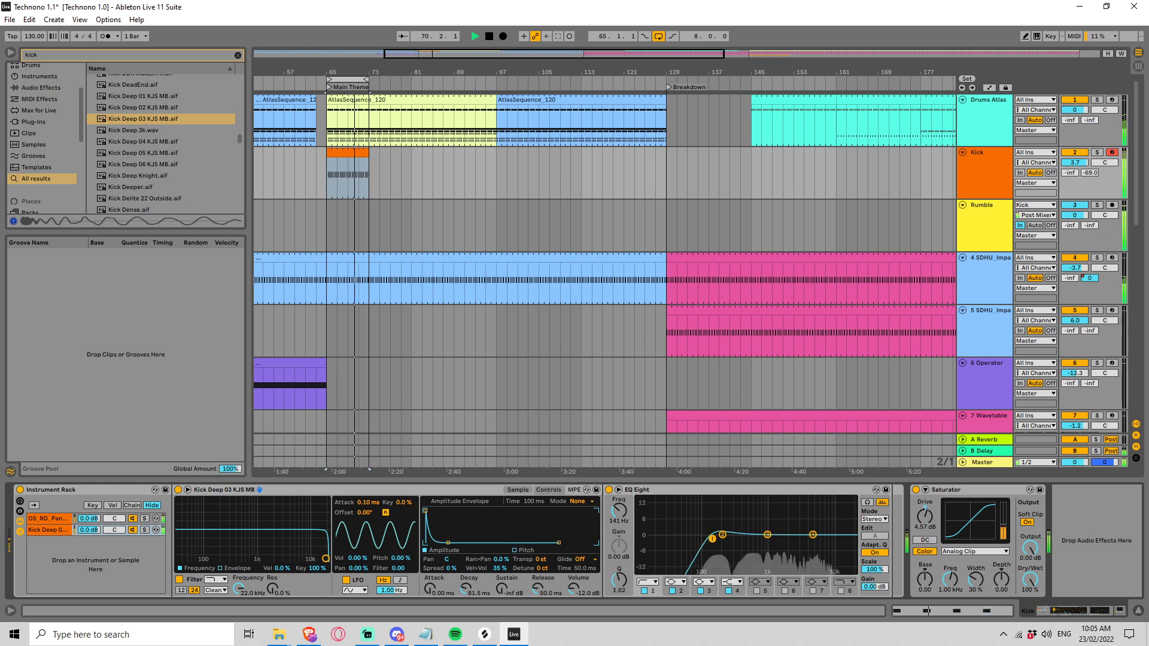
Step: Set EQ Eight's low cut to 119 Hz with Q 0.21 and the Kick Deep chain's volume to -4.6 dB
drag(720, 544, 708, 548)
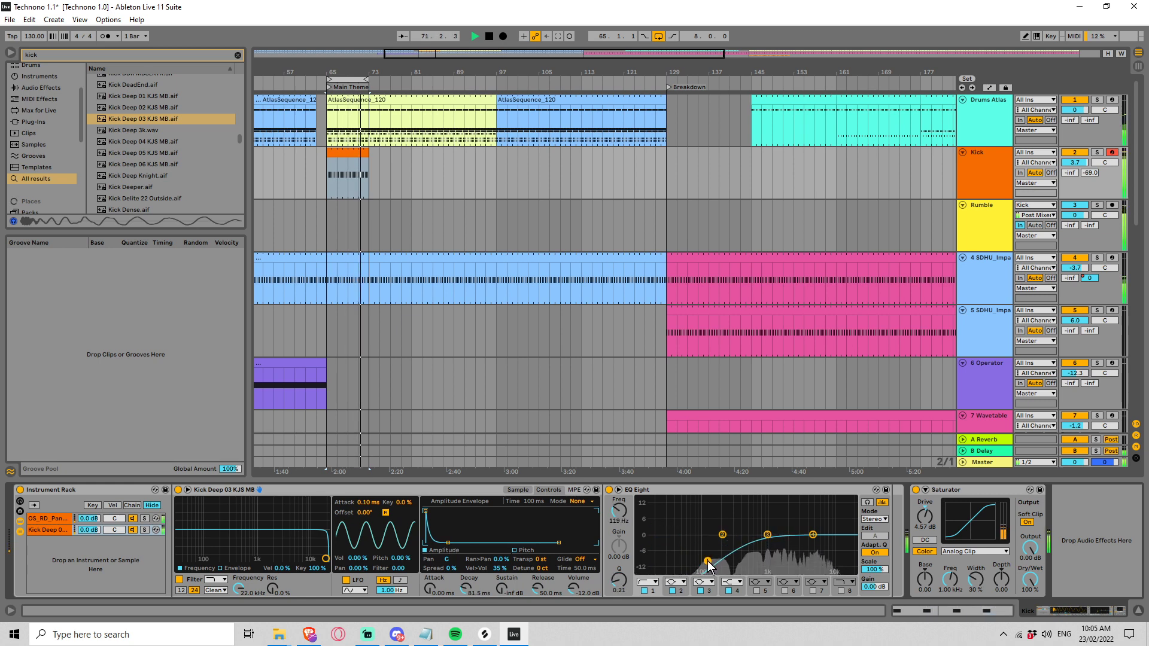
drag(89, 530, 89, 542)
click(129, 529)
click(129, 529)
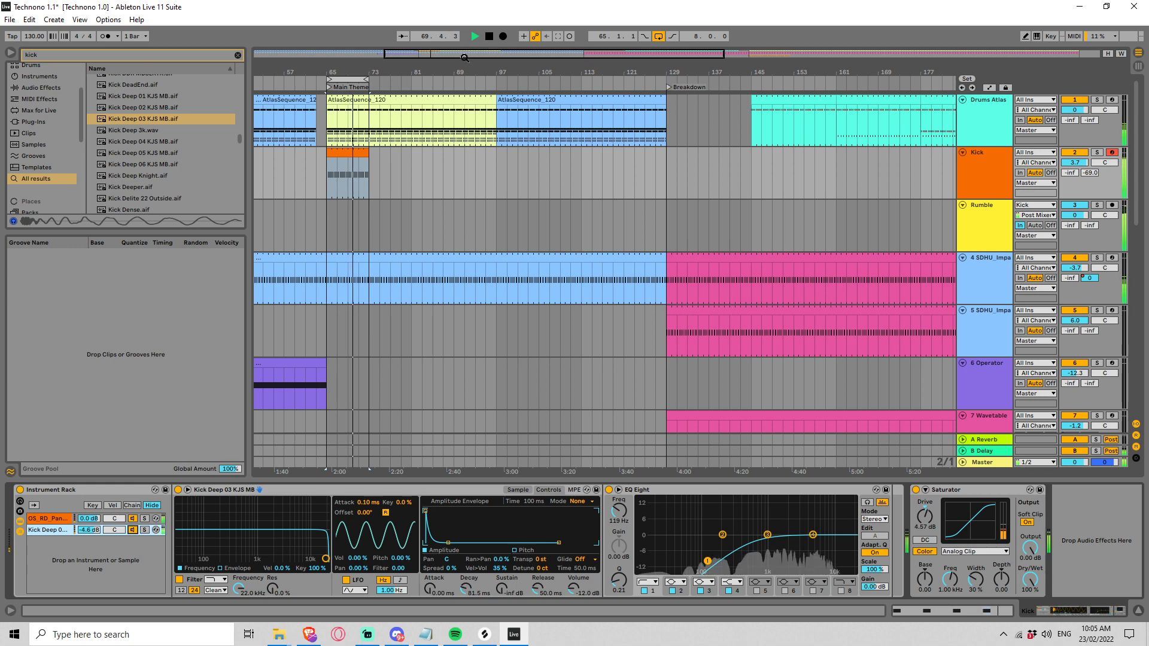
key(space)
Step: Extend the Main Theme Kick clip to the Breakdown at bar 129 and paste a copy at bar 145
click(364, 165)
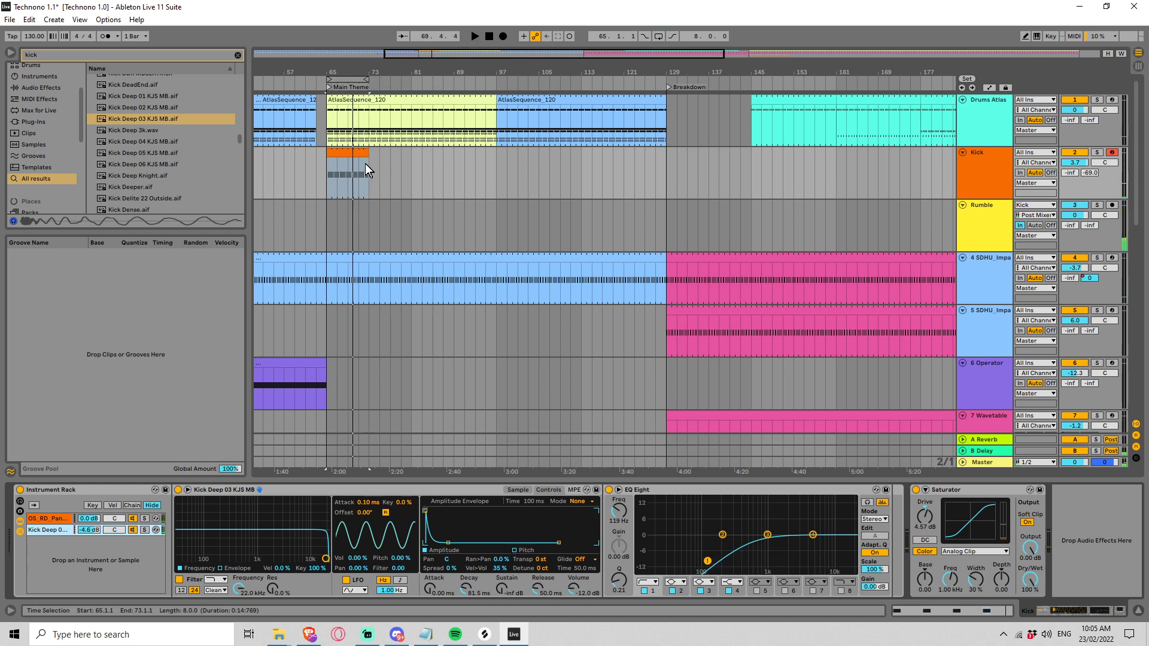
drag(367, 154, 665, 179)
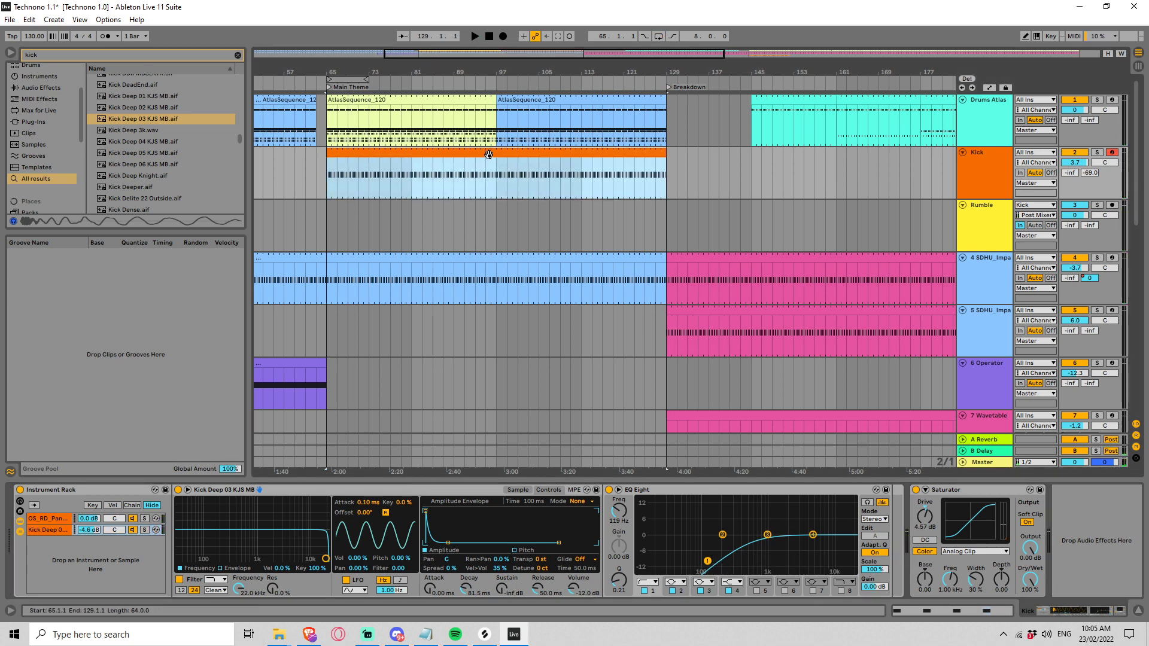
click(751, 176)
key(ctrl+v)
key(space)
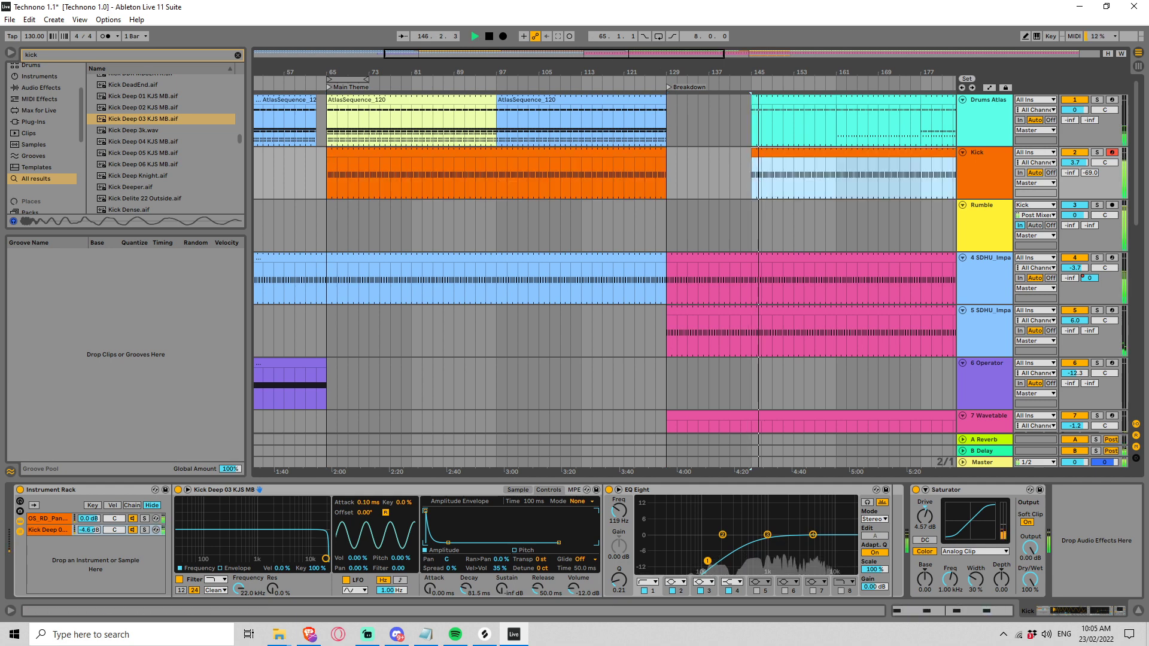
Step: Trim the pasted Kick clip's start to the Drop at bar 193 and play the transition from bar 189
drag(607, 52, 688, 37)
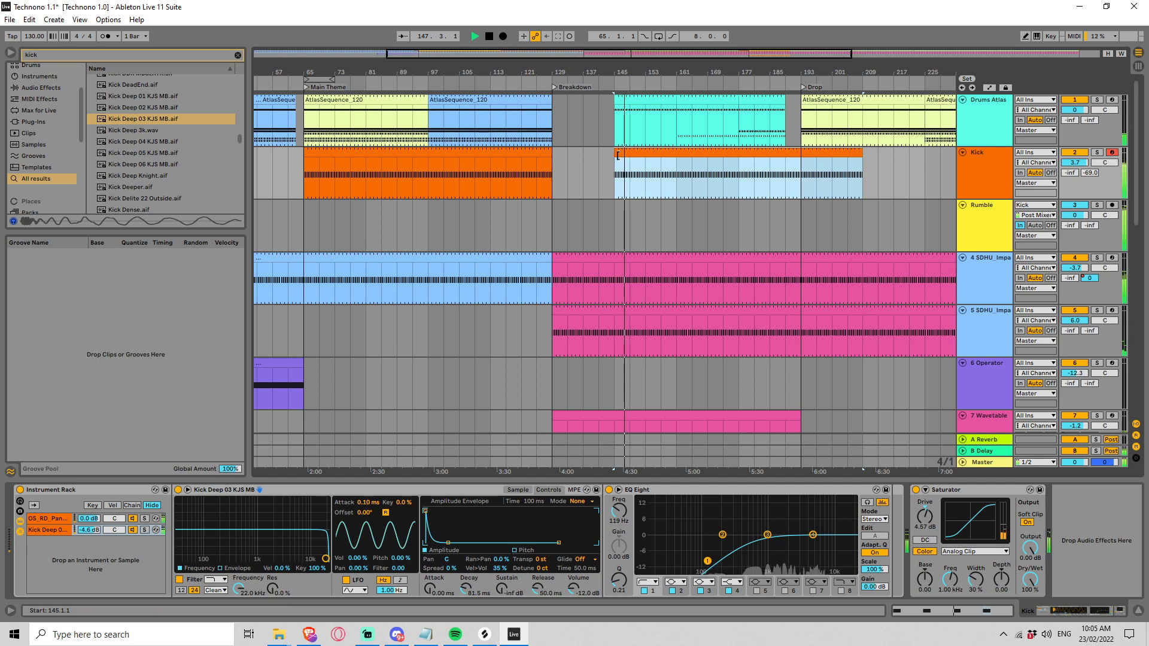
drag(616, 153, 807, 153)
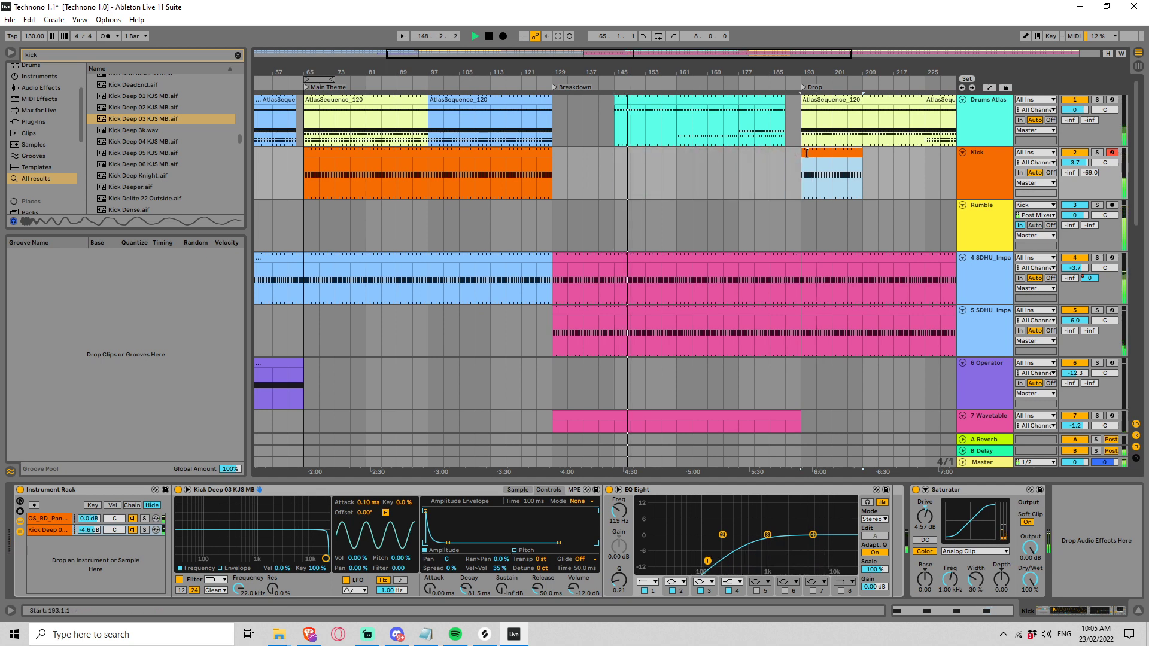
click(784, 180)
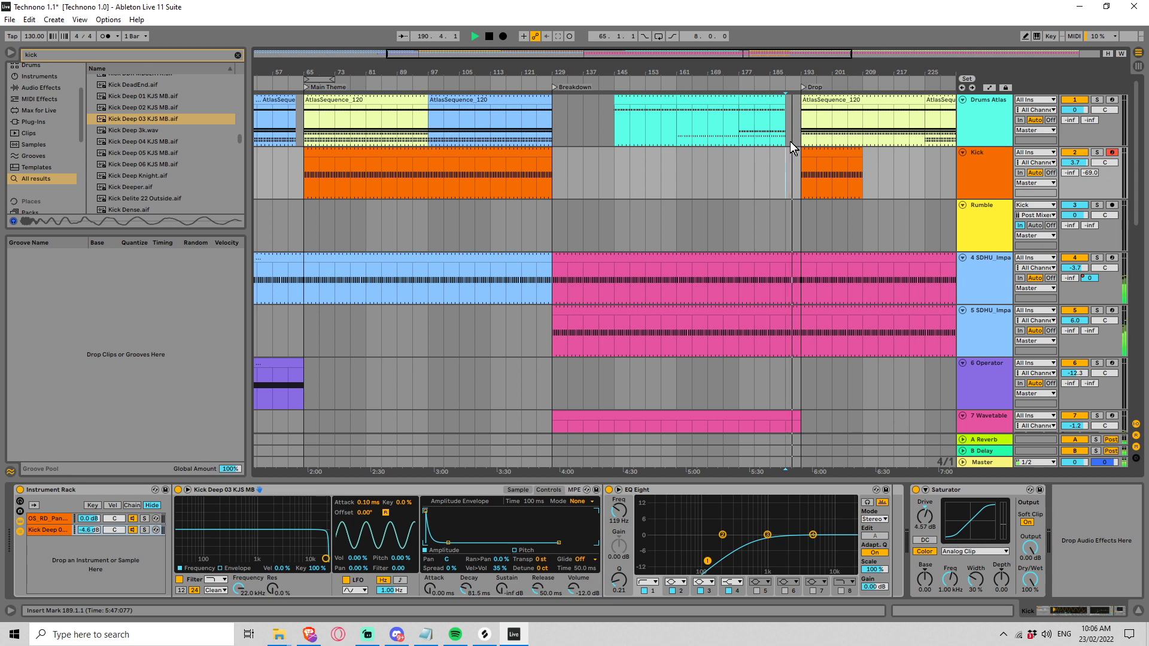
click(761, 103)
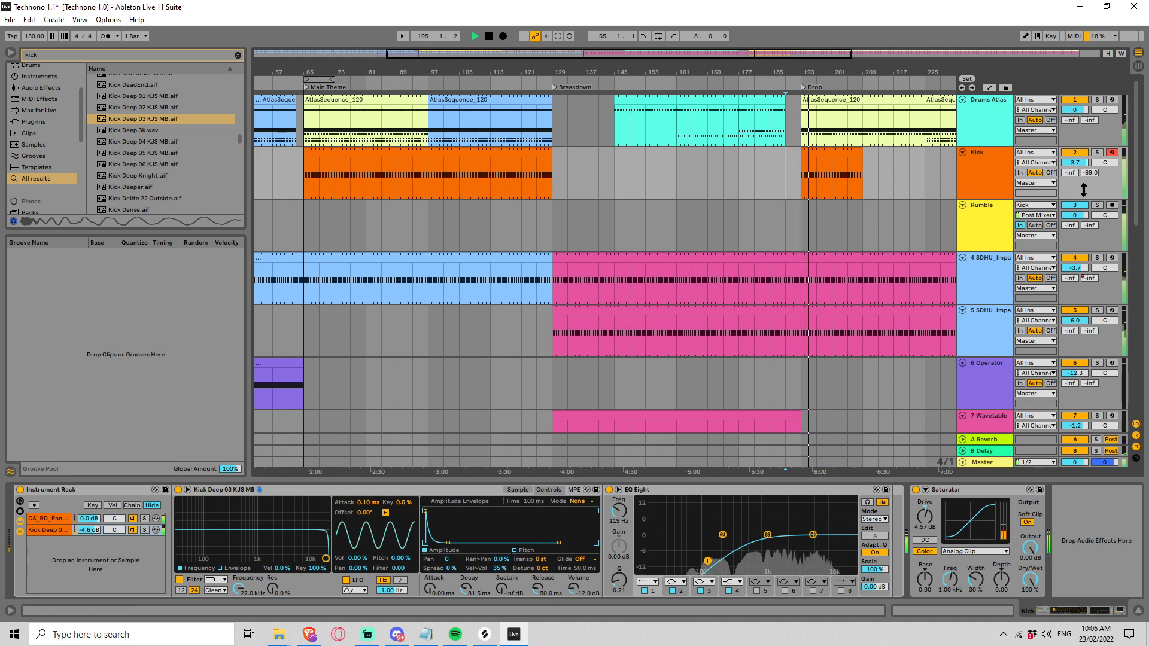
key(space)
Step: Rename the pink Instrument Rack track as "Shepards Up"
drag(1136, 191, 1136, 321)
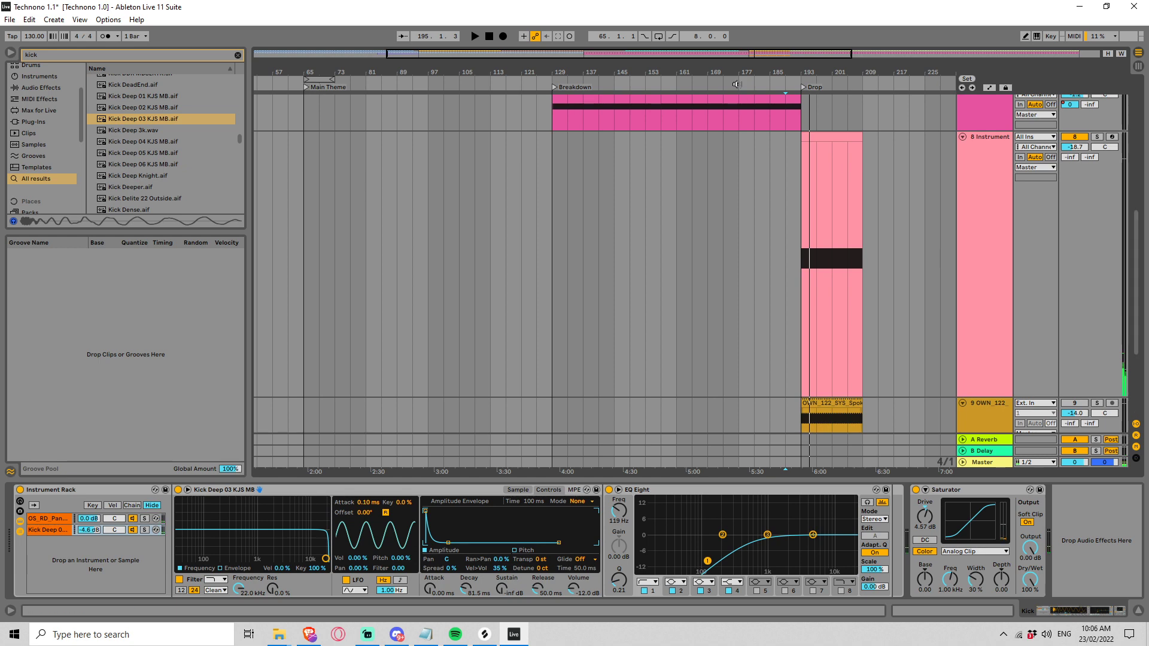
click(989, 145)
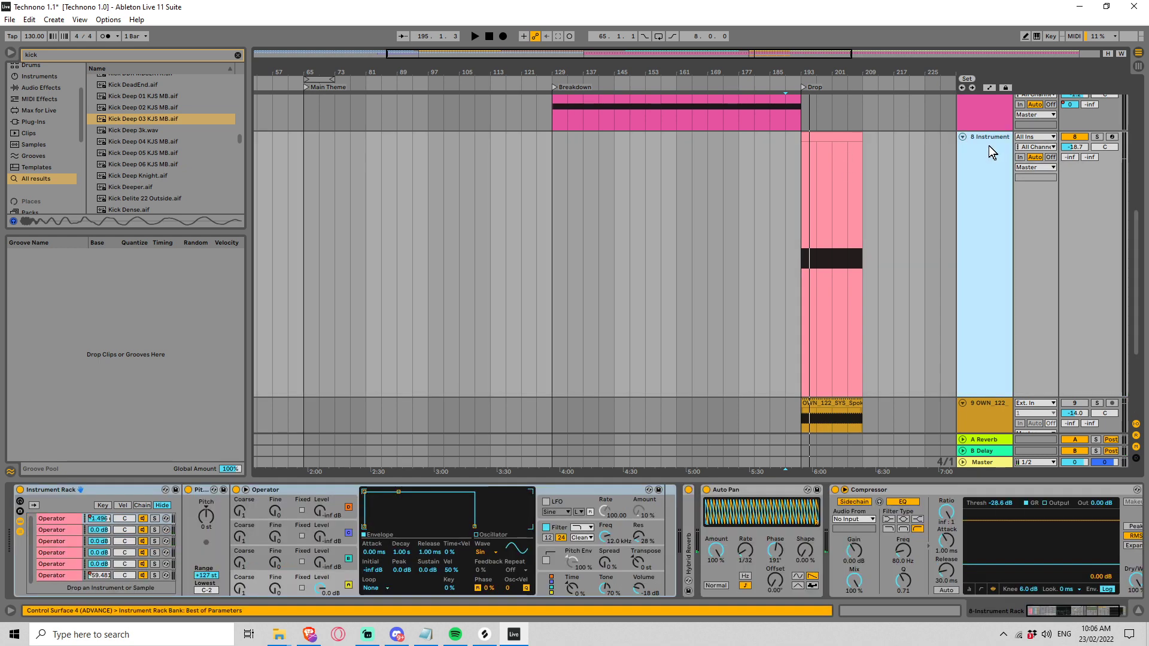
key(ctrl+r)
text(Shepards Up)
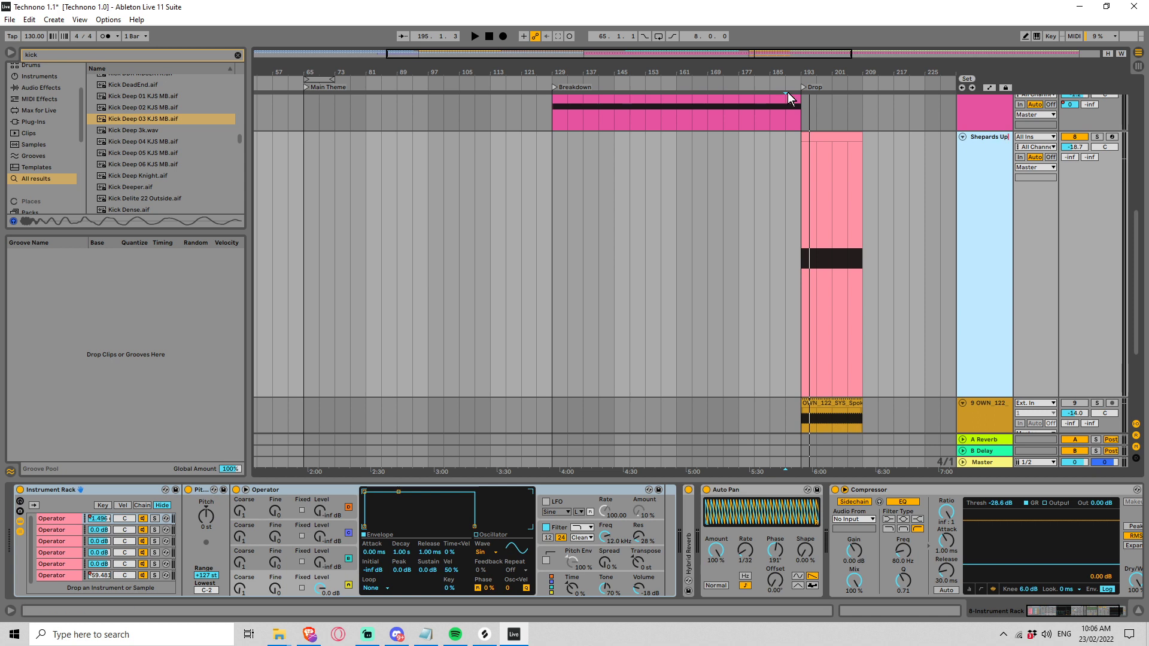
key(Return)
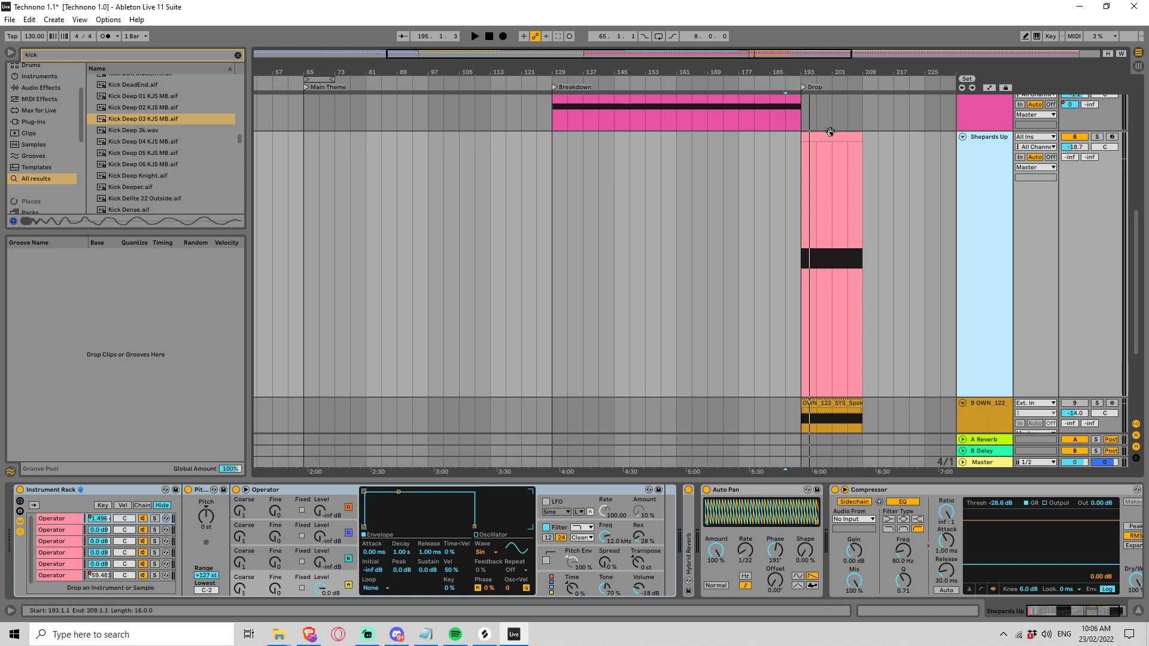
Step: Move the Shepards Up clip to bar 1, duplicate it repeatedly up to the Drop at bar 193, and play from bar 57
double_click(508, 58)
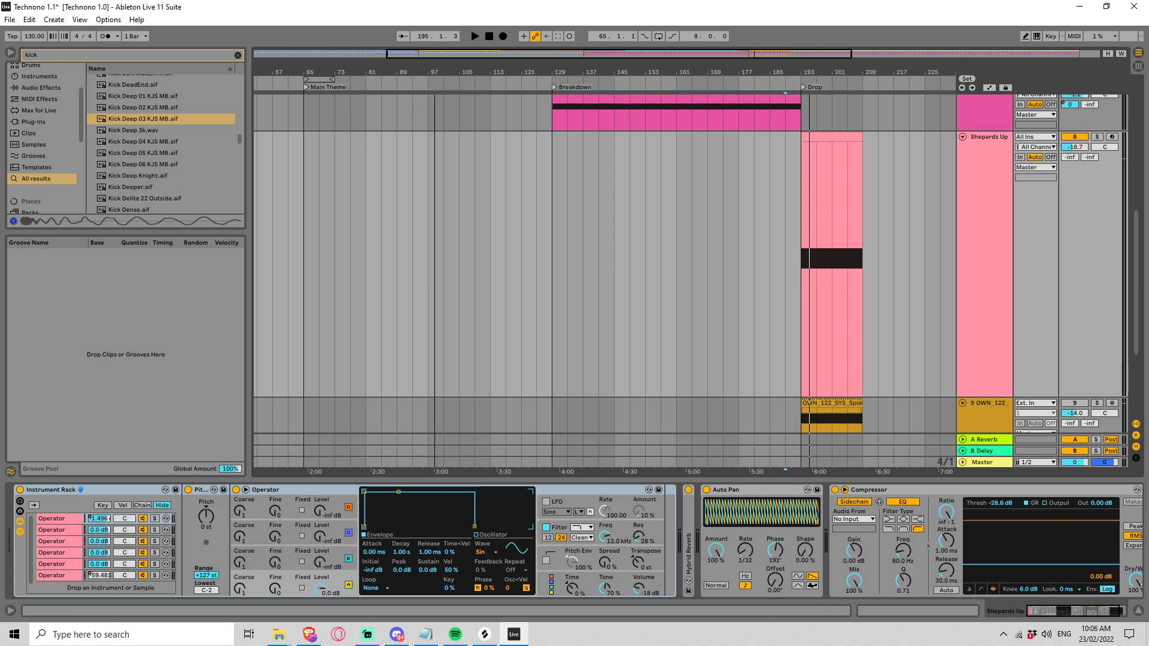
drag(681, 137, 268, 205)
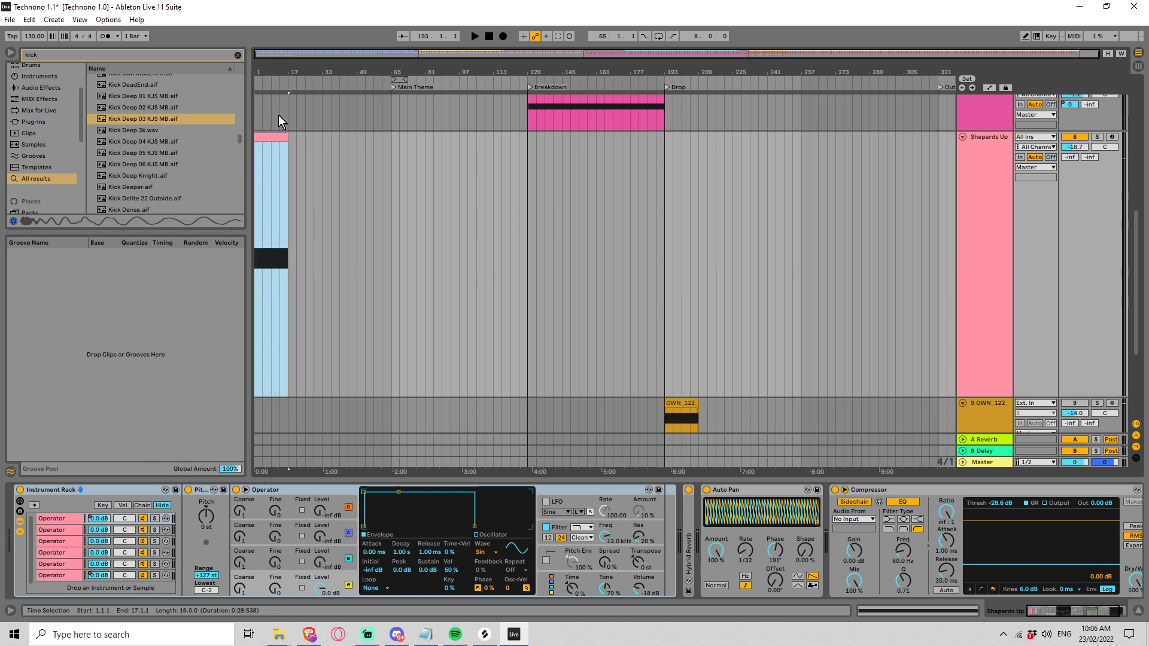
key(ctrl+d)
key(ctrl+d)
key(ctrl+d)
key(ctrl+d)
key(ctrl+d)
key(ctrl+d)
key(ctrl+d)
key(ctrl+d)
key(ctrl+d)
key(ctrl+d)
key(ctrl+d)
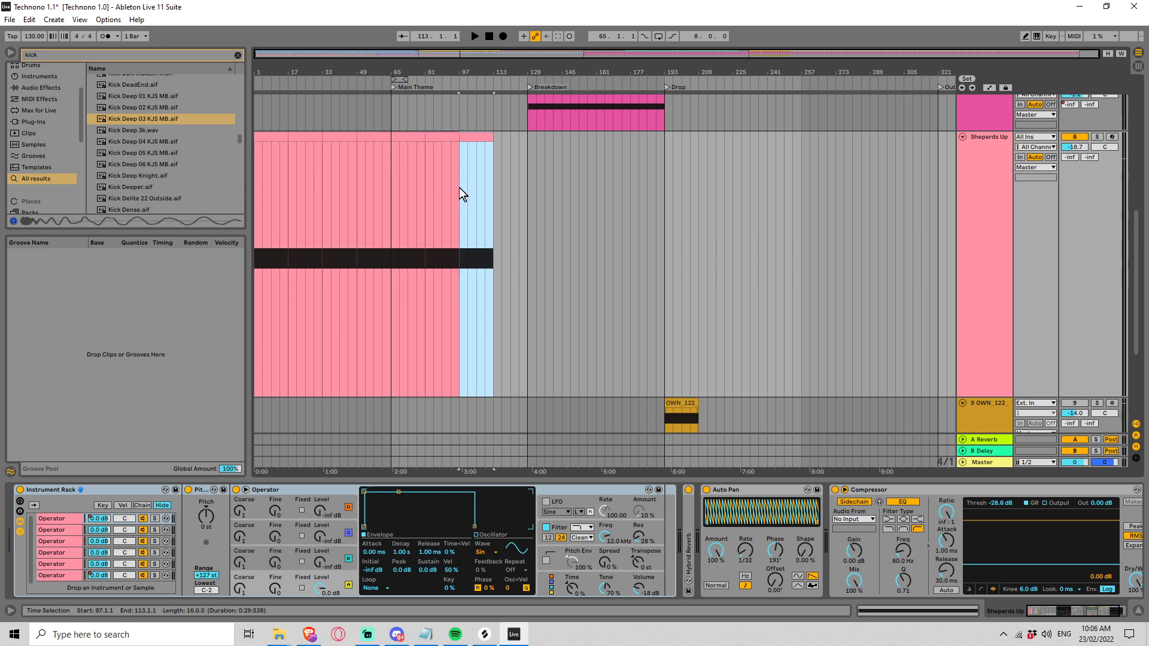
click(375, 182)
key(space)
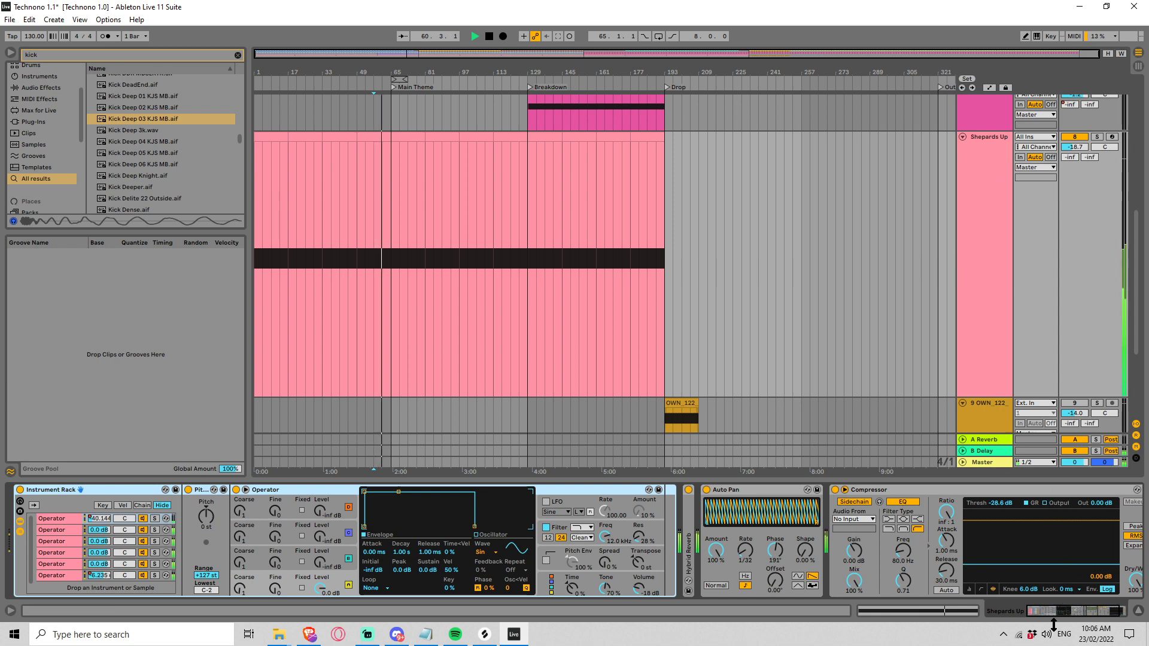
Step: Add an Auto Filter after the Compressor on the Shepards Up track and set its frequency to 906 Hz during playback
drag(1064, 611, 1082, 612)
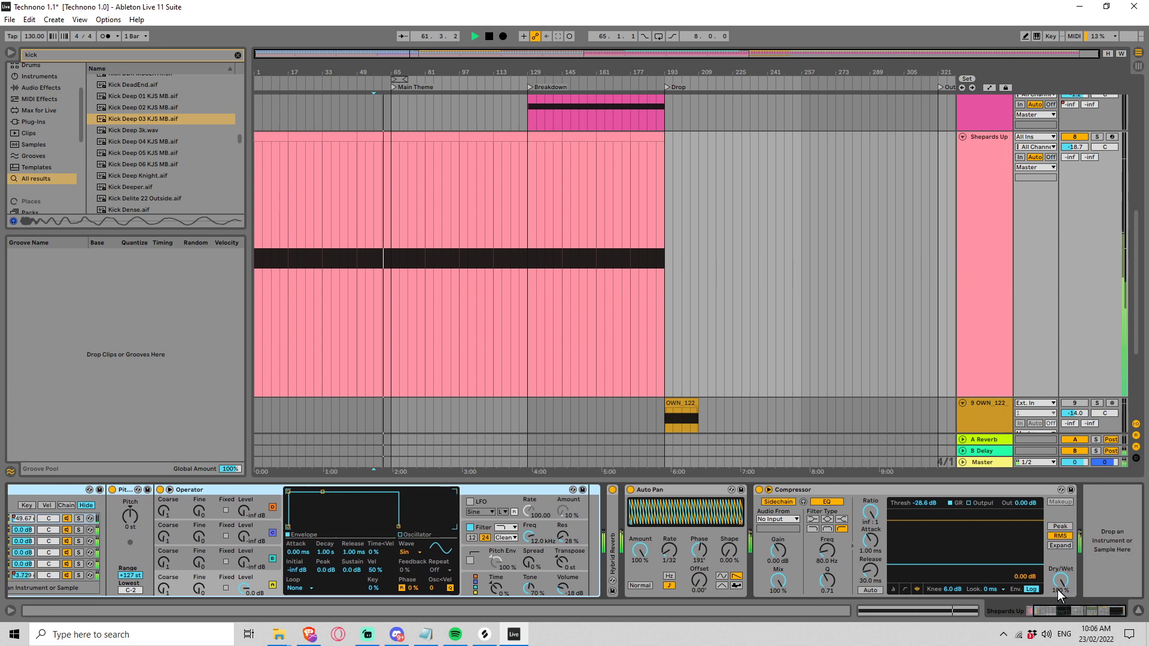
click(237, 55)
click(61, 114)
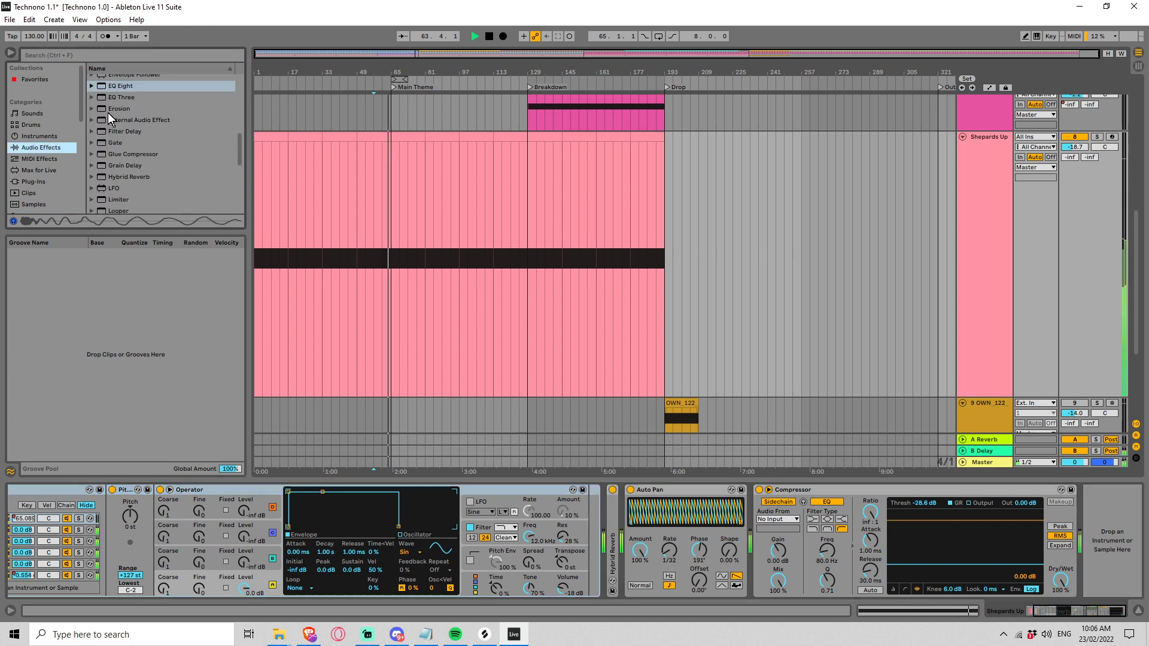
drag(239, 141, 239, 92)
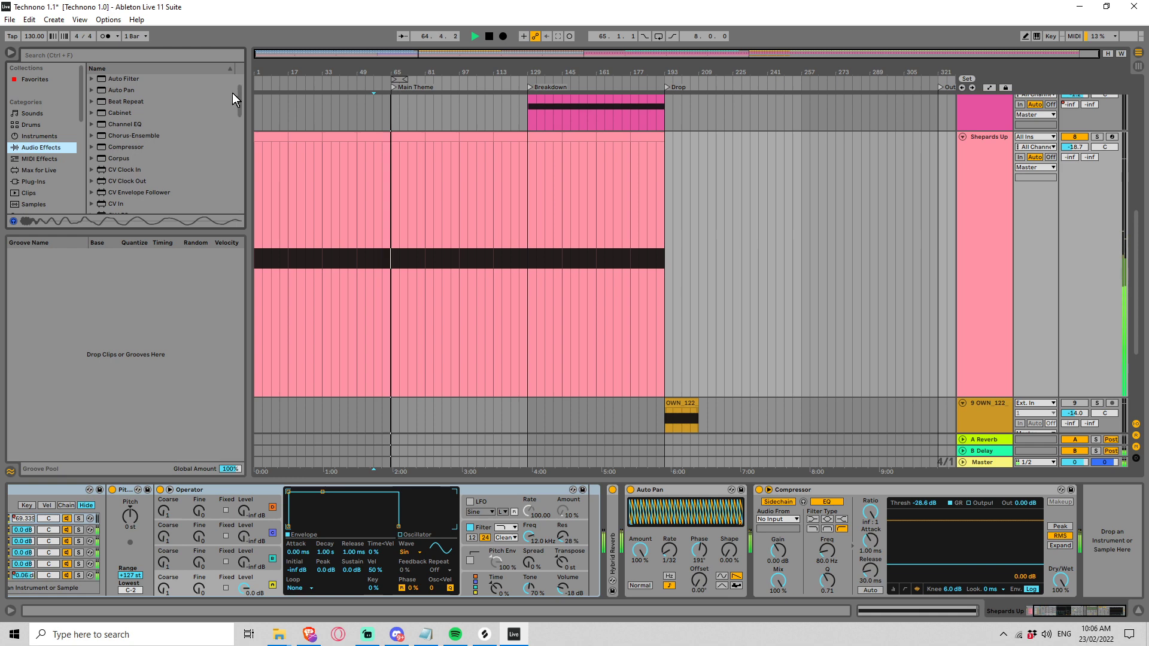
mouse_move(112, 78)
mouse_down()
mouse_move(380, 153)
mouse_move(1023, 518)
mouse_move(1070, 519)
mouse_move(1017, 553)
mouse_move(982, 557)
mouse_move(994, 555)
mouse_up()
key(space)
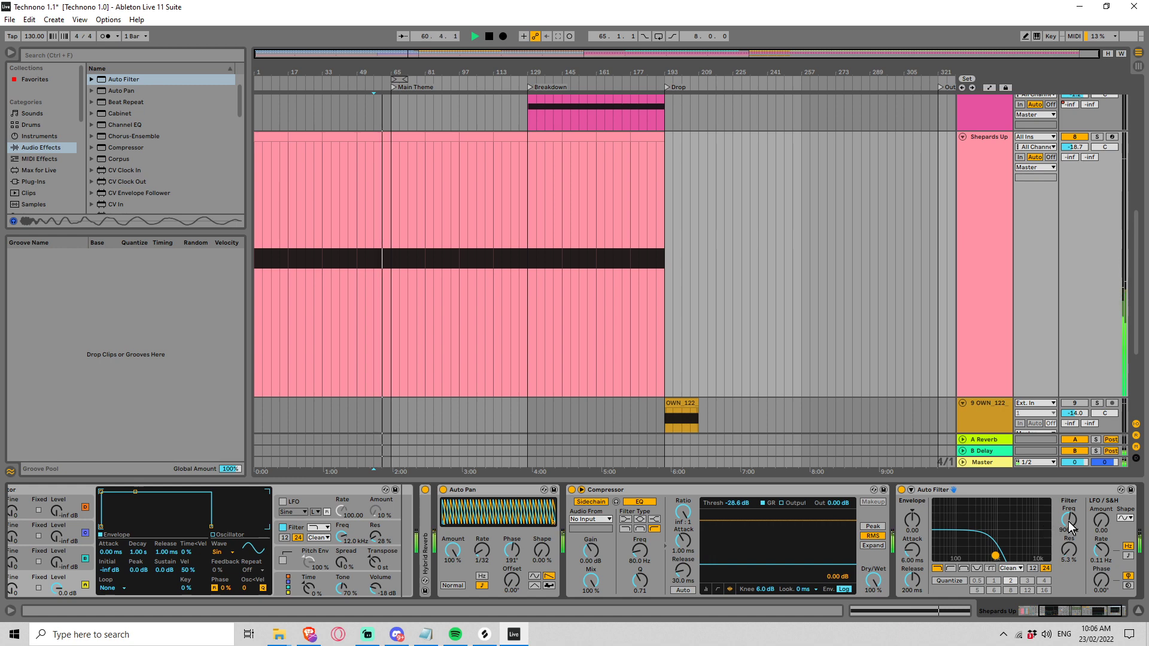
Step: Automate the Shepards Up Auto Filter frequency as a ramp from its minimum at bar 1 to 19.9 kHz at the Drop
key(a)
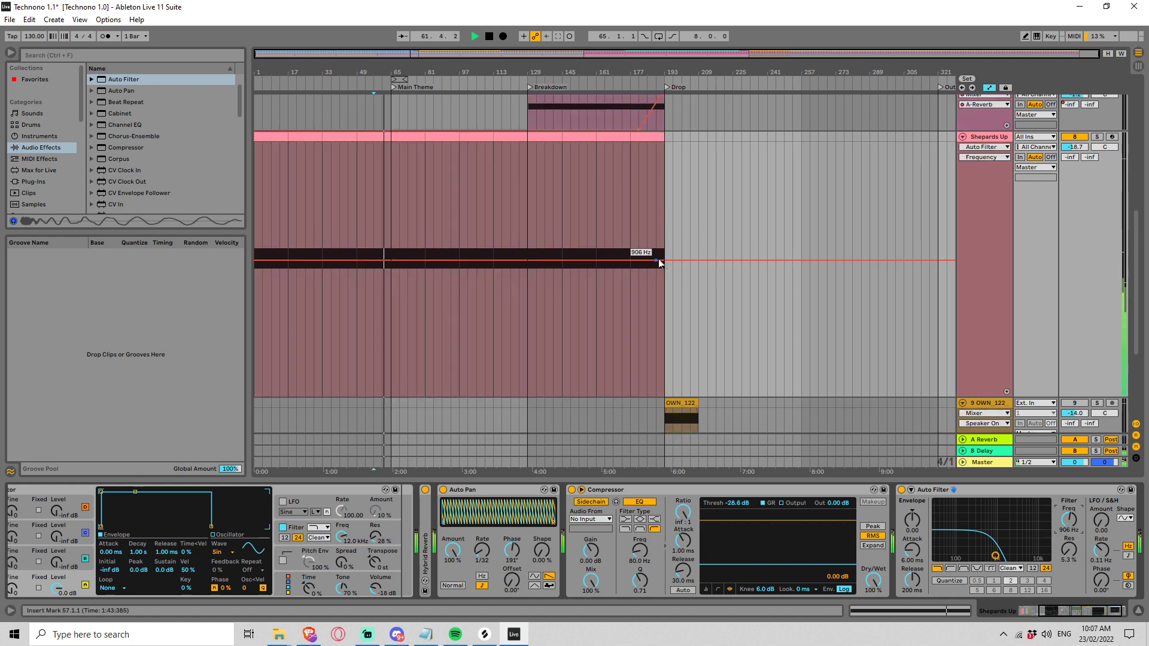
drag(668, 261, 668, 143)
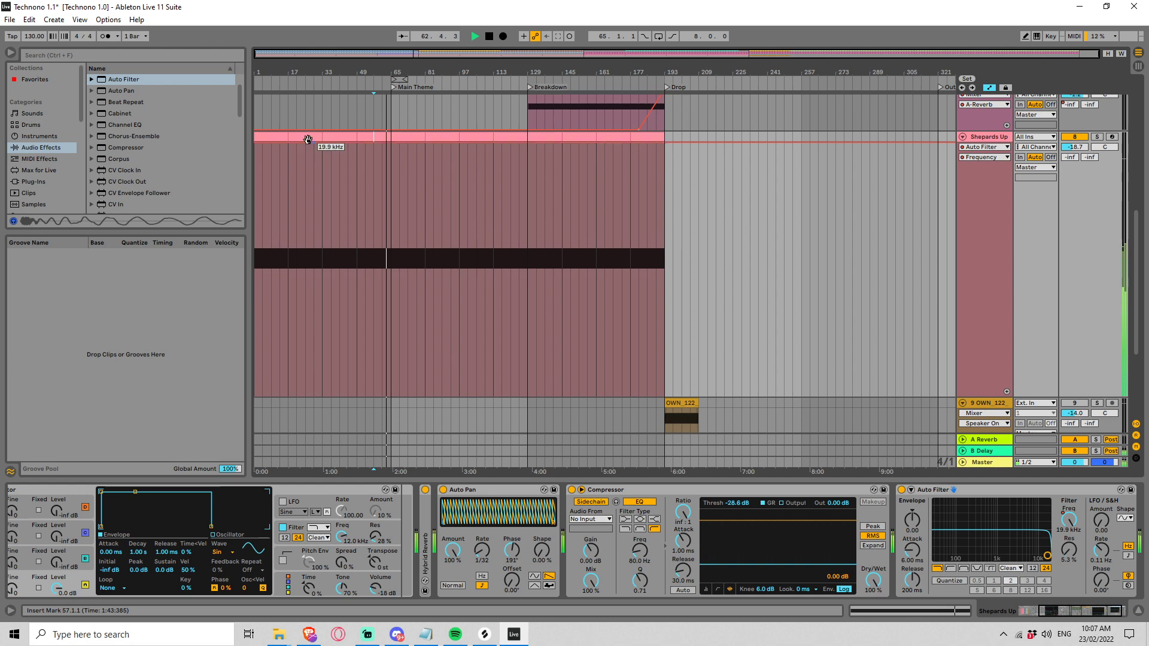
drag(291, 149, 260, 386)
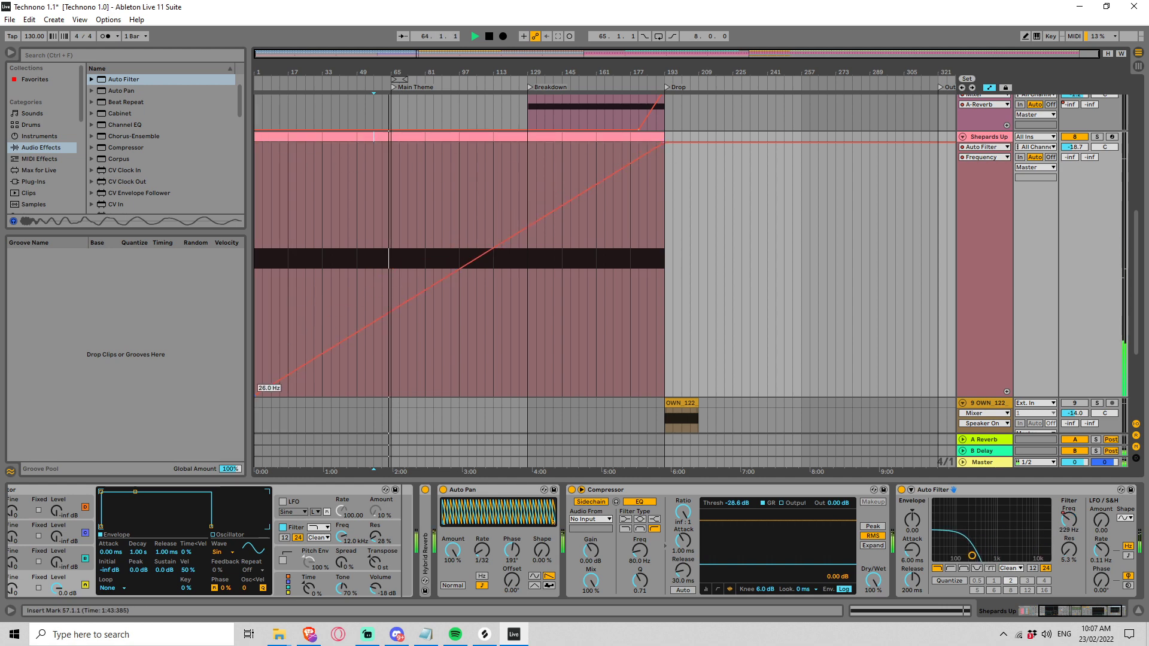
Step: Play the filtered Shepards Up riser from bar 121 and from bar 145, and place the insert mark at bar 193
click(451, 246)
click(508, 222)
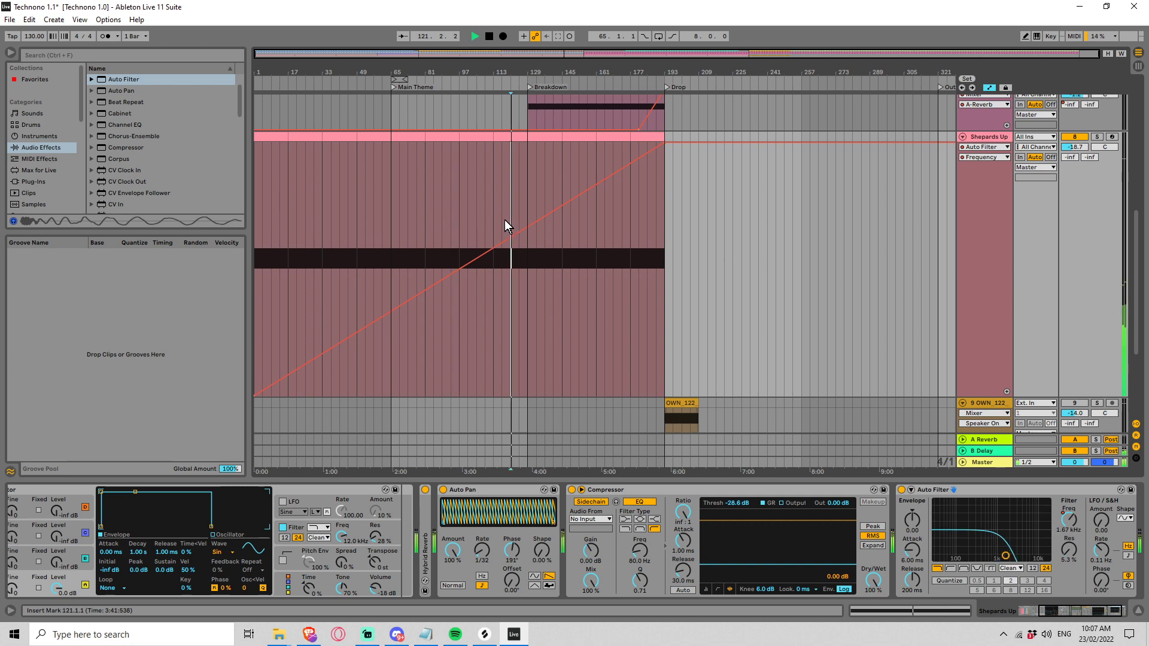
click(561, 250)
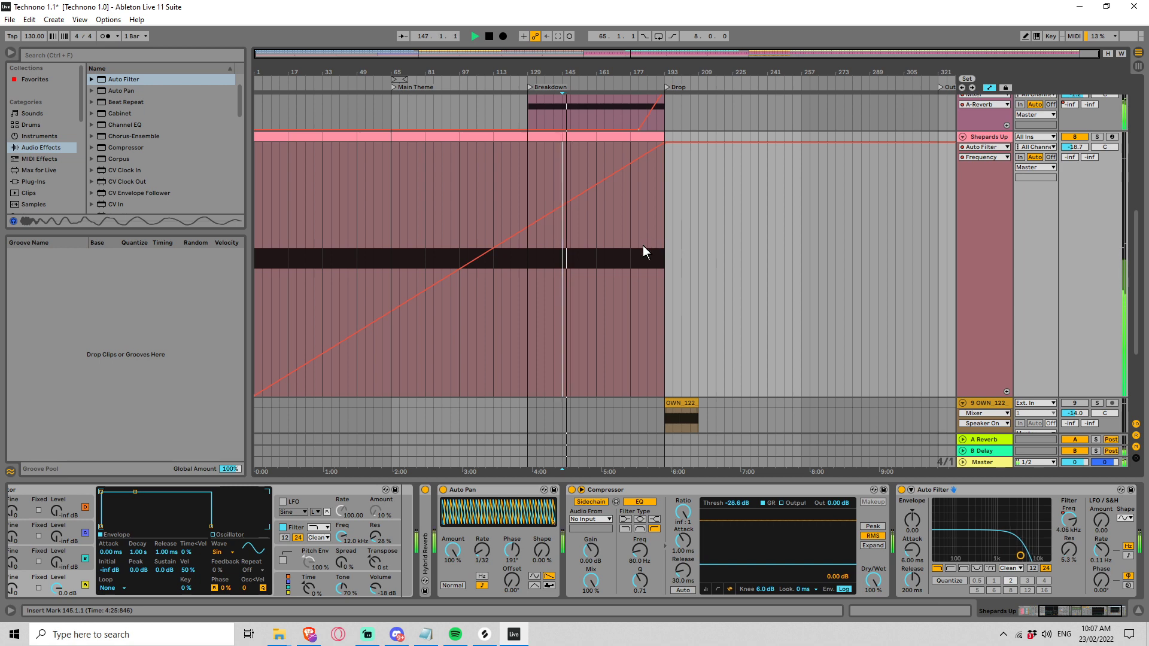
click(667, 221)
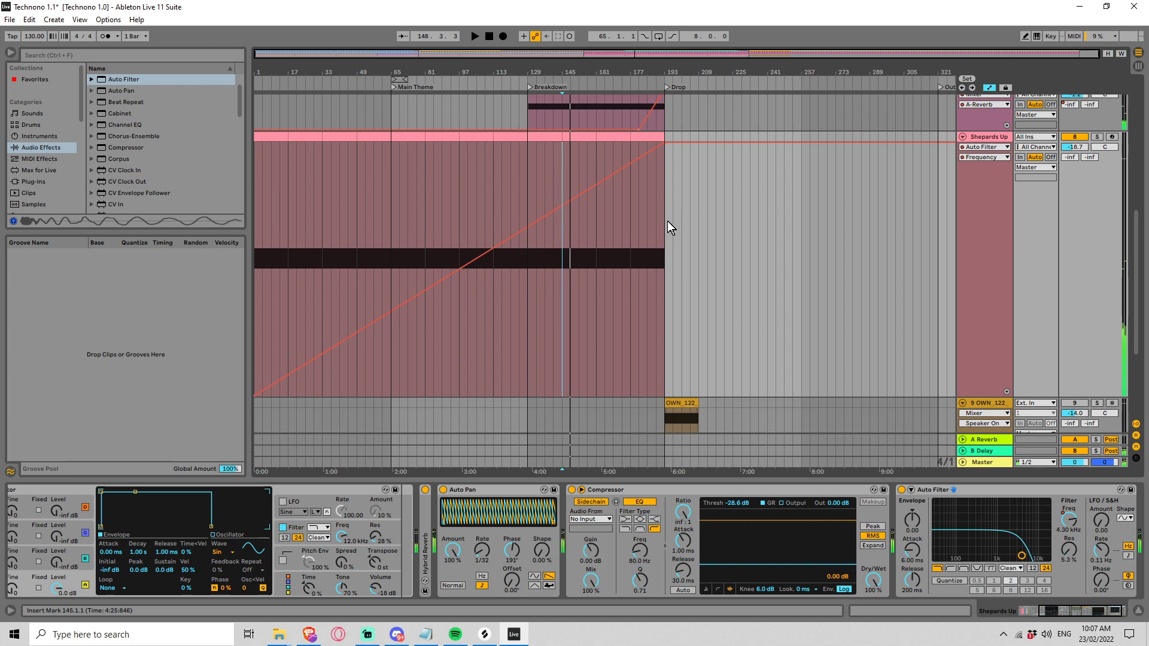
Step: Duplicate the Shepards Up track and name the copy "Shepards Down"
scroll(958, 174, down, 3)
scroll(989, 163, up, 3)
scroll(989, 163, up, 1)
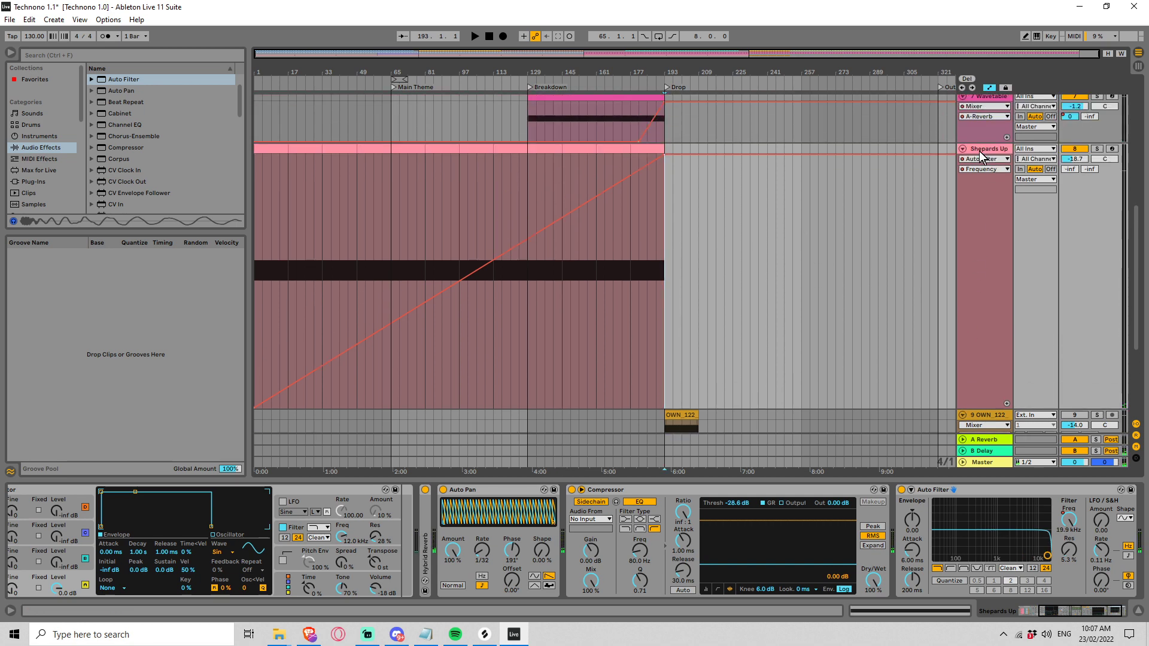
click(1034, 194)
key(ctrl+d)
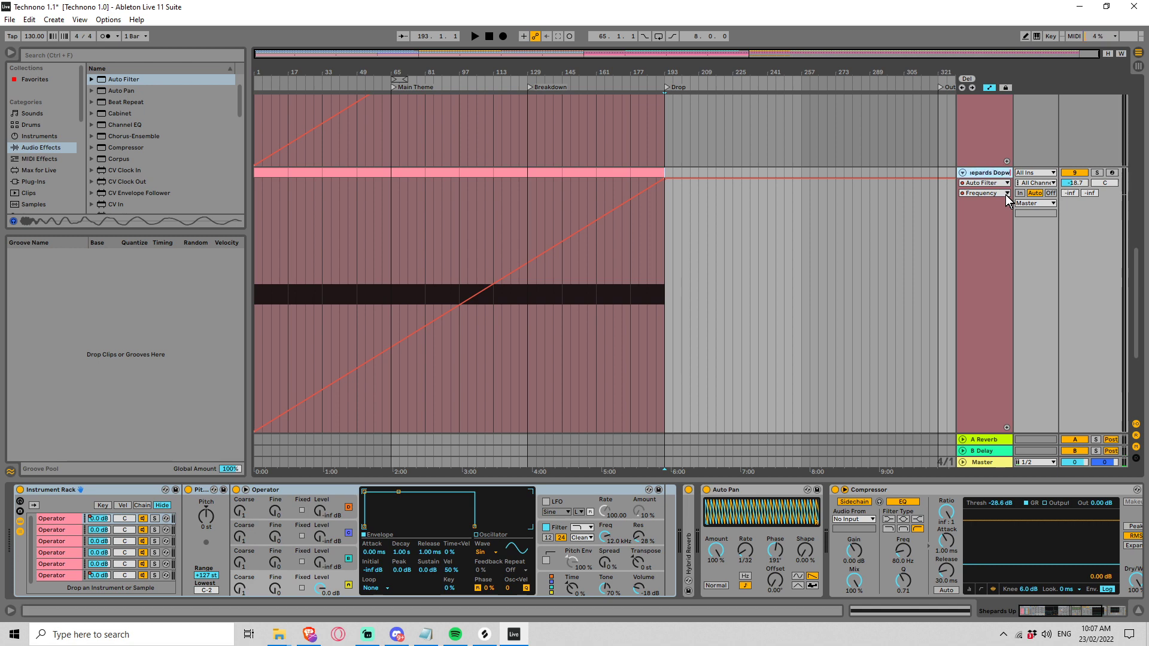
text(n)
key(Return)
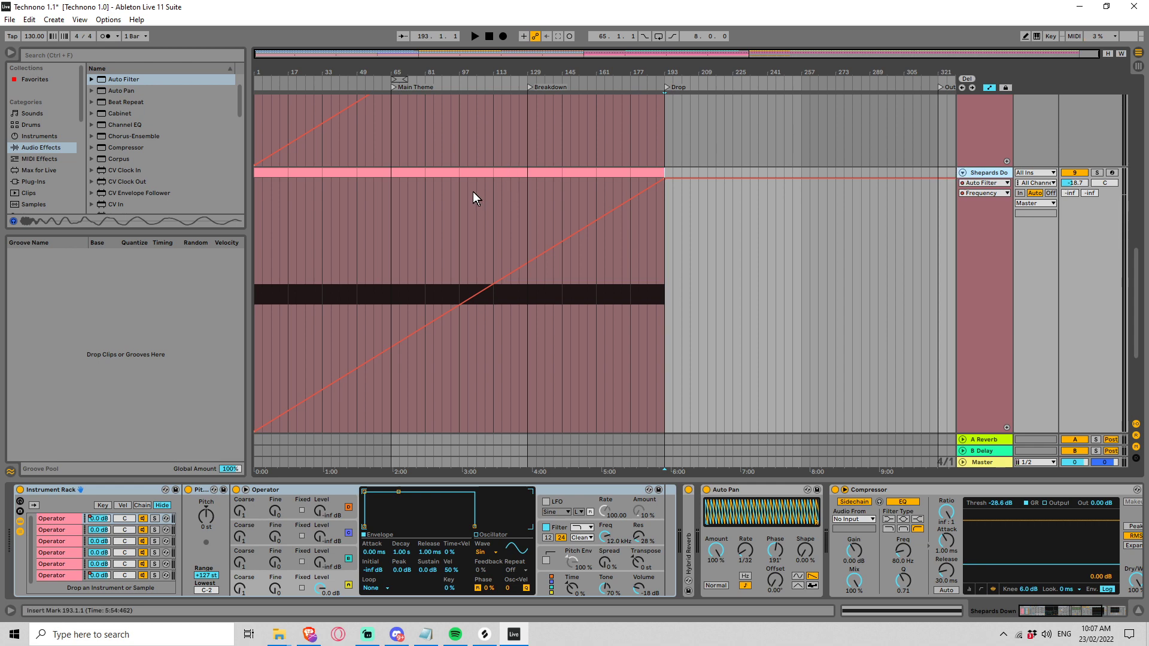
Step: Delete the Shepards Down clips from bar 1 to 177 and move the remaining 16-bar clip to the Drop at bar 193
click(640, 173)
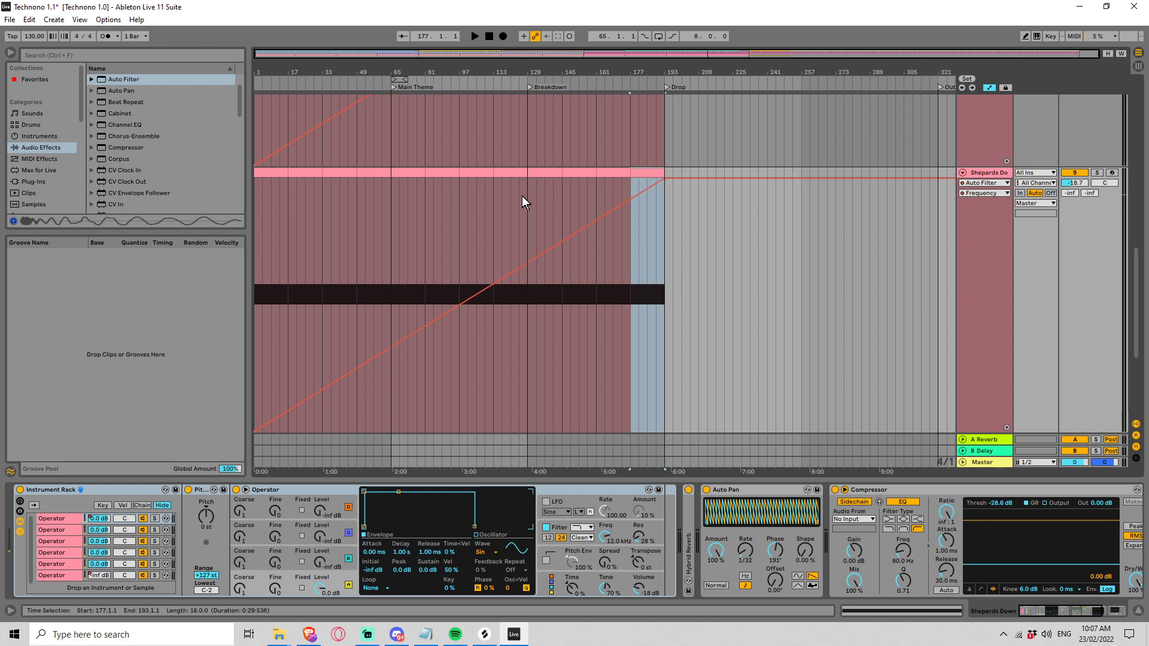
click(259, 173)
shift+click(609, 170)
key(Delete)
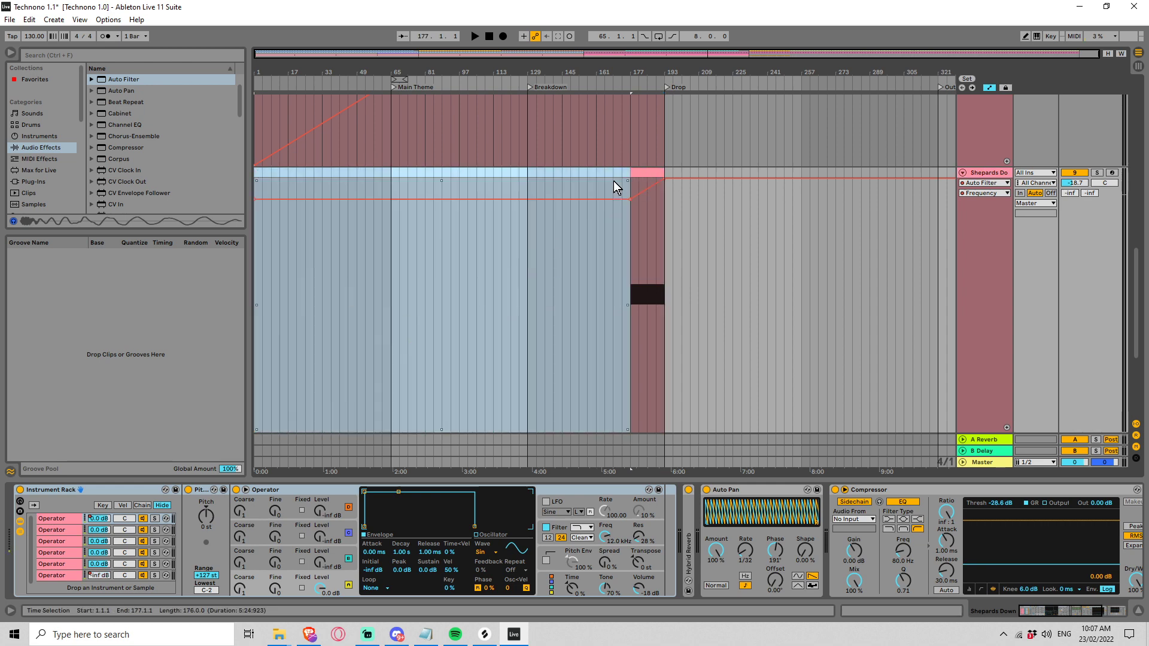
drag(652, 173, 691, 176)
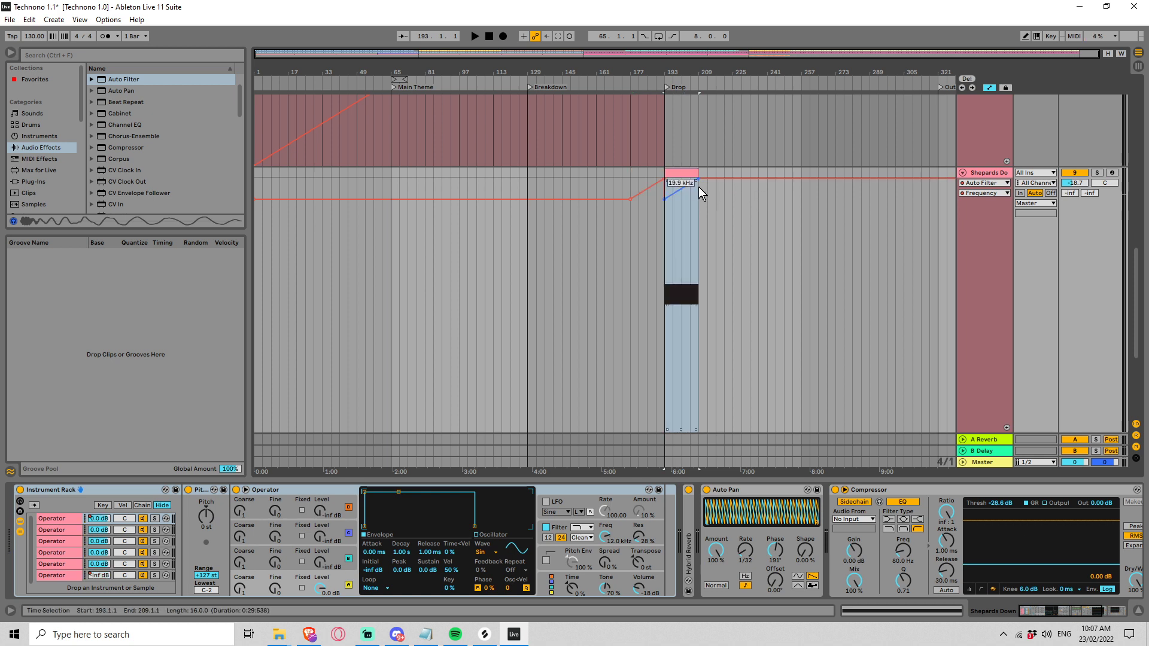
Step: Reverse the Shepards Down clip's envelope so it falls from its maximum at the start to 0 at the end
double_click(688, 174)
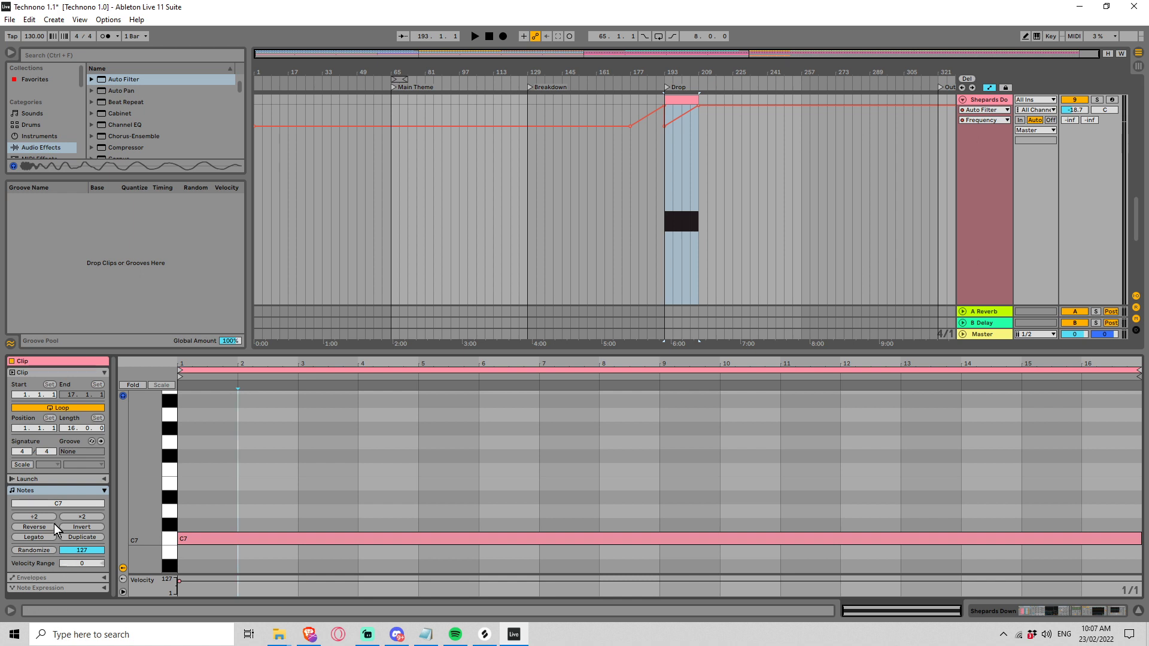
click(41, 577)
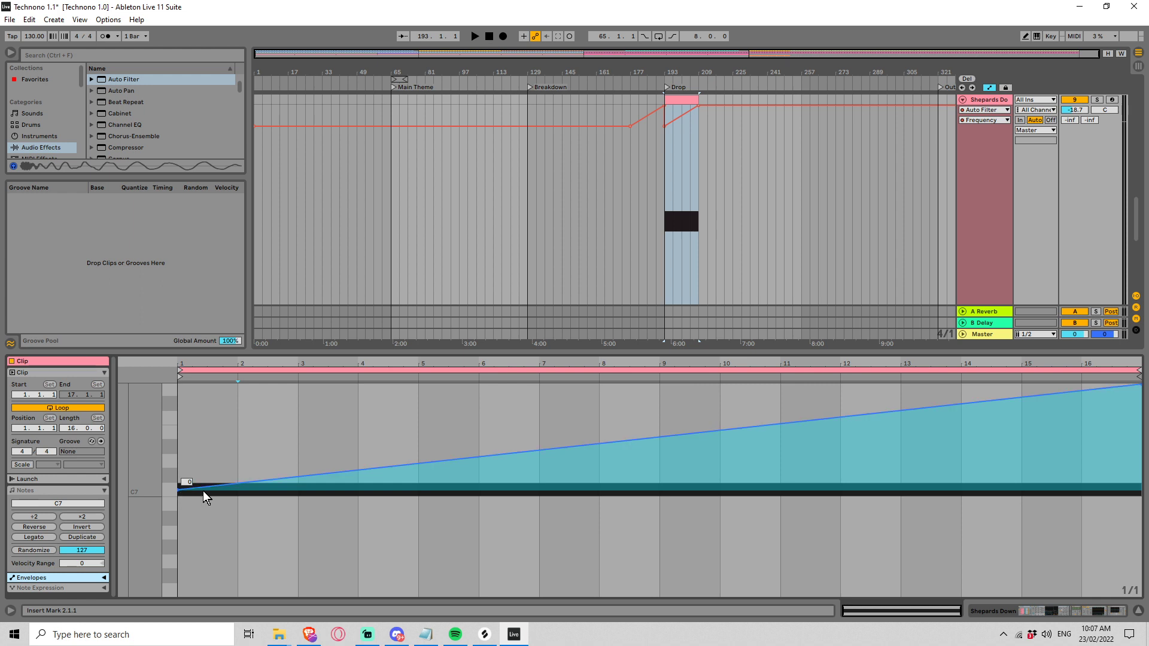
drag(203, 488, 202, 385)
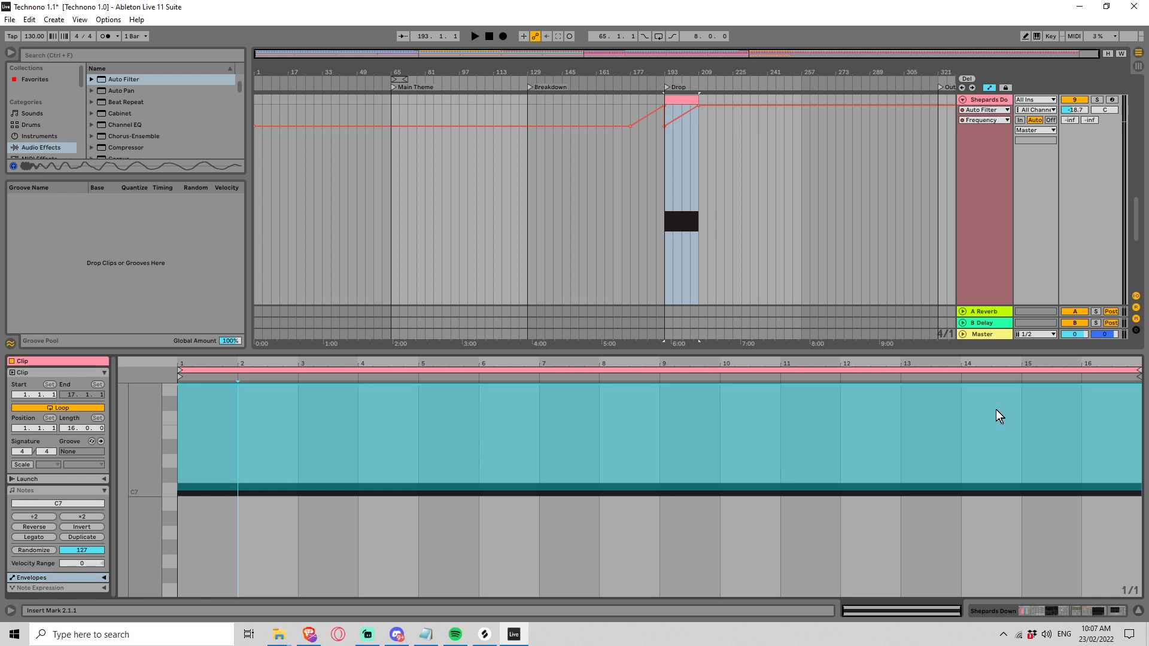
drag(1123, 388, 1137, 489)
right_click(1141, 495)
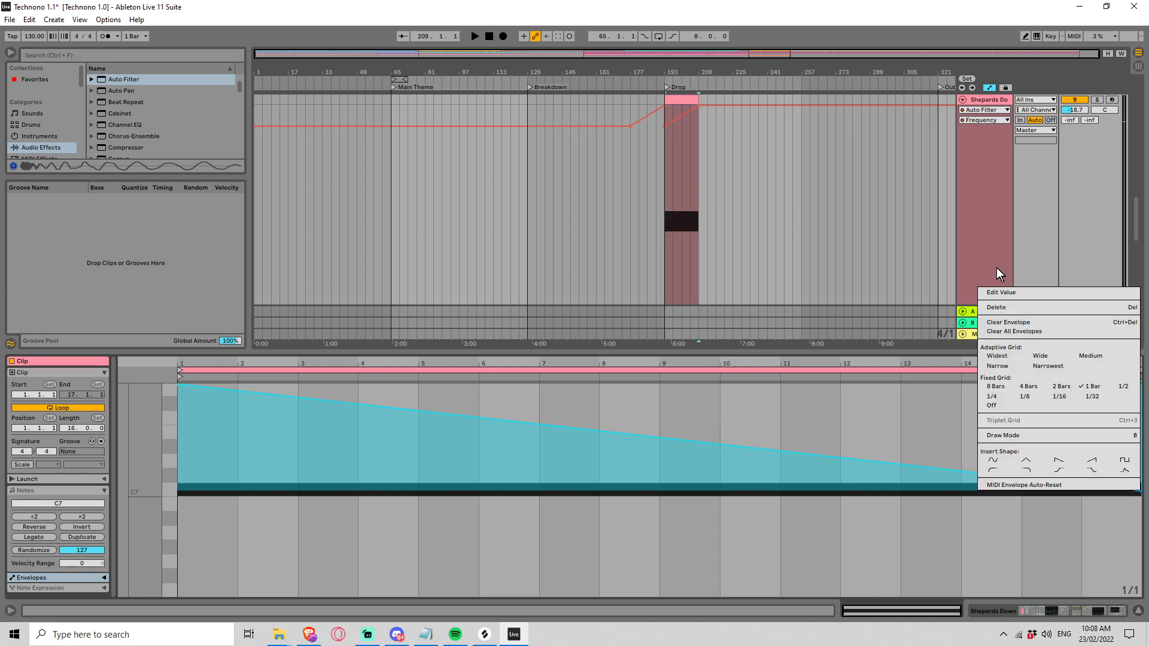
click(1011, 289)
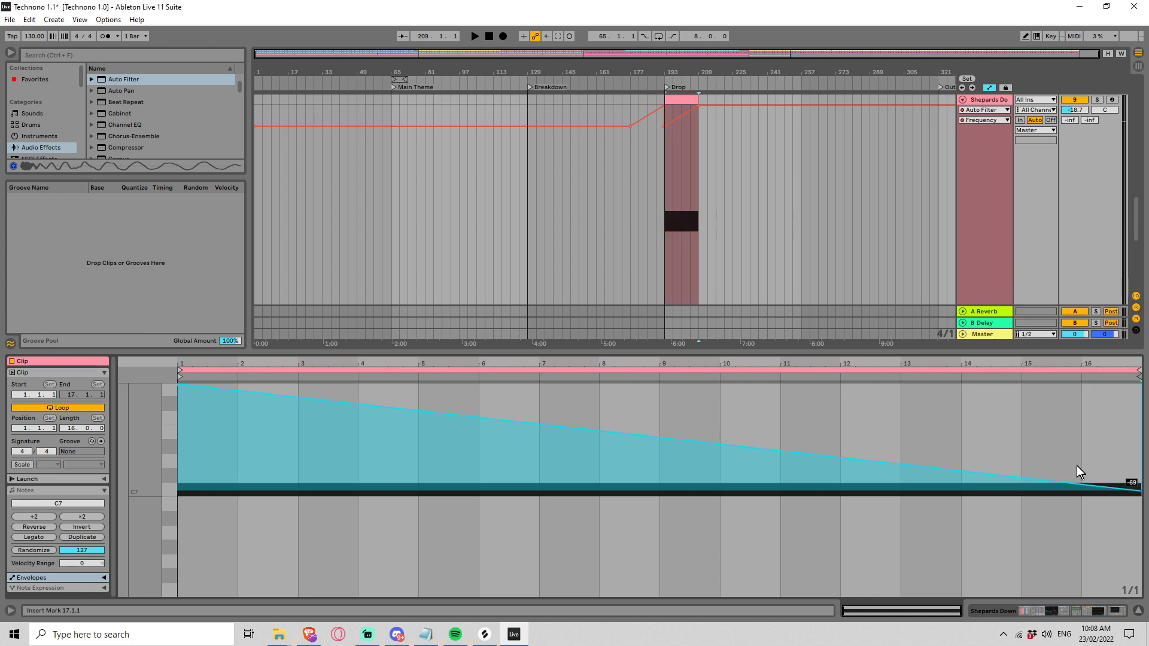
text(0)
key(Return)
Step: Remove the leftover frequency breakpoint at the Drop and delete the Auto Filter from the Shepards Down track
click(663, 126)
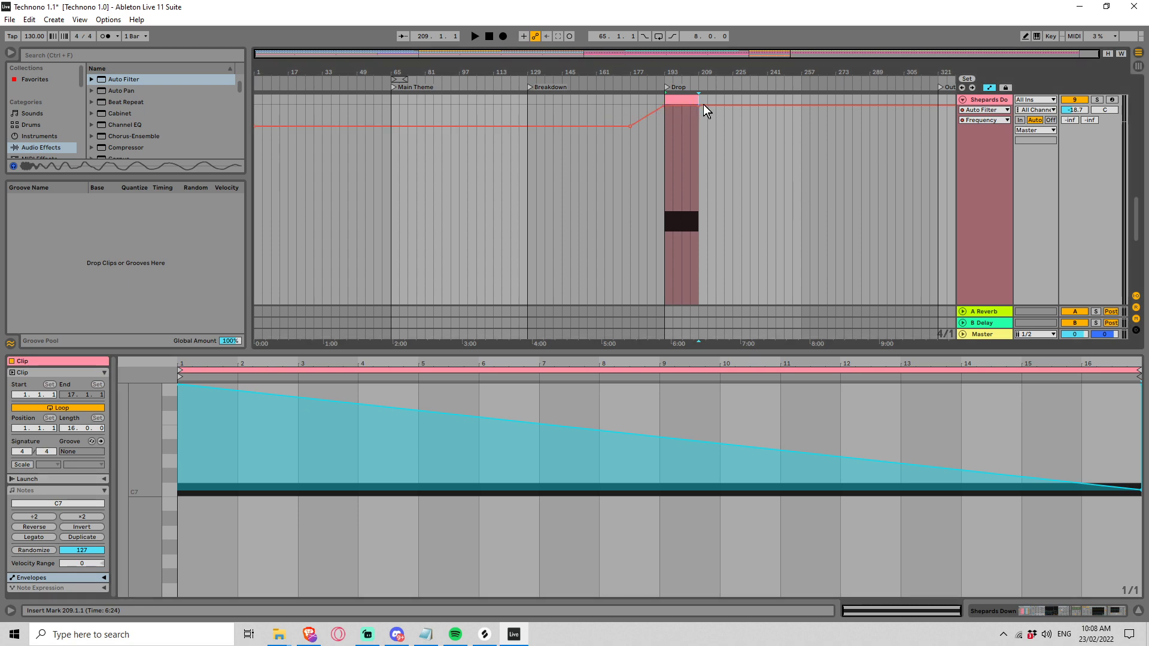
double_click(993, 101)
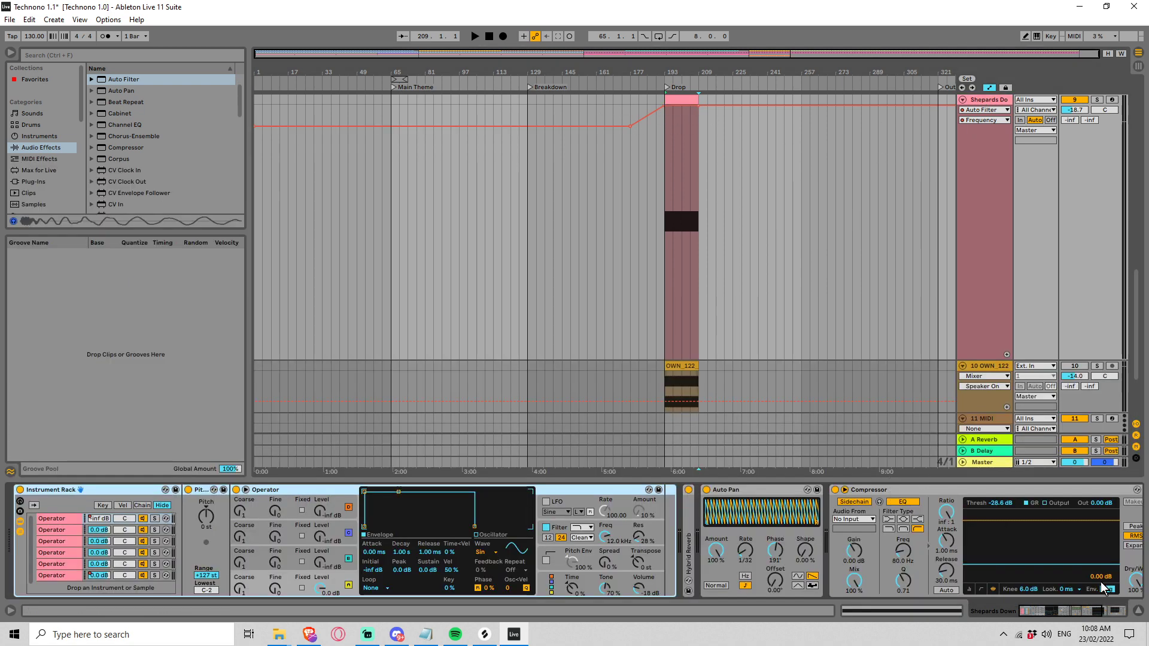
drag(1076, 609, 967, 605)
click(916, 489)
key(Delete)
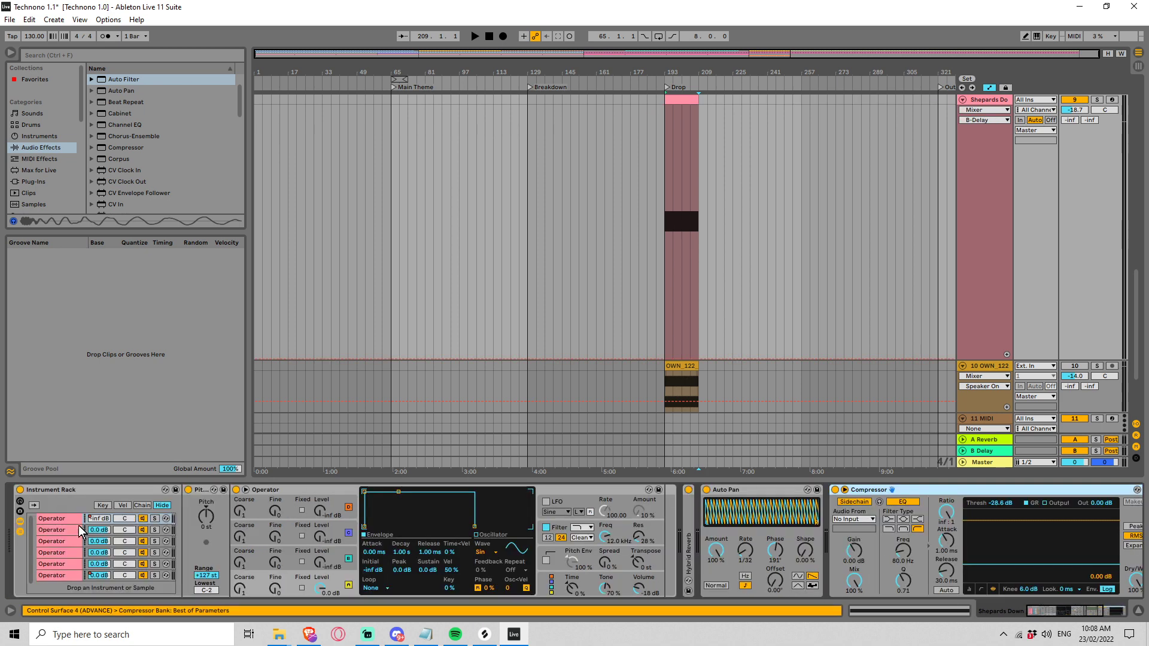
Step: Flip the first Operator chain's volume automation to rise from -inf dB at bar 193 to 0 dB at bar 209
click(97, 522)
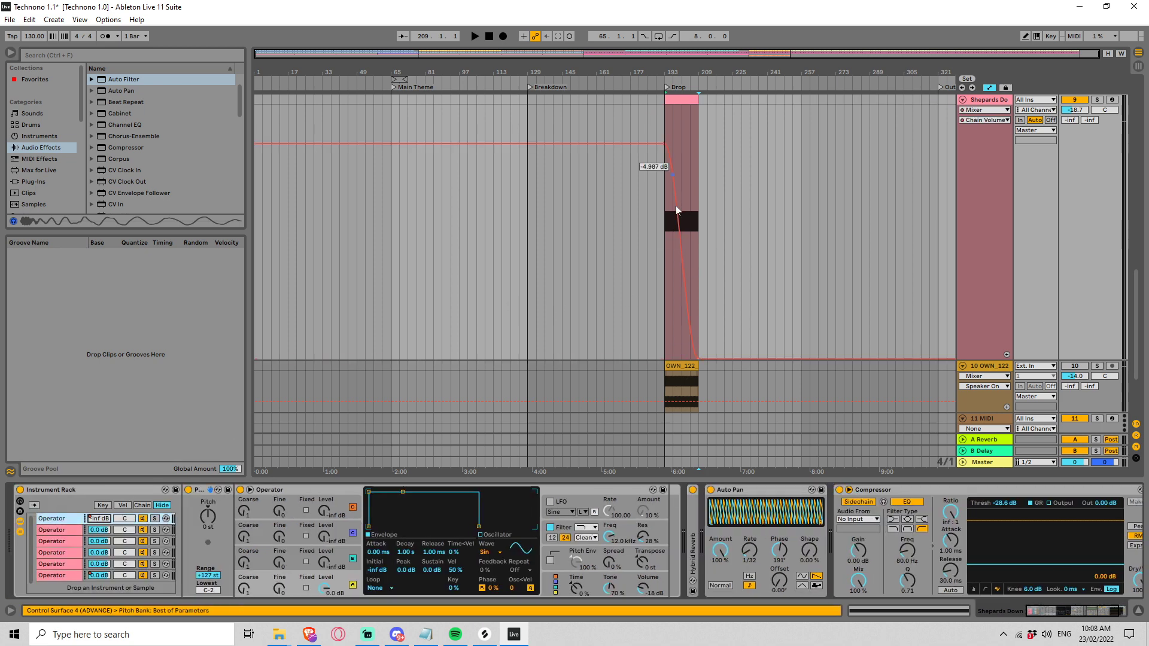
drag(665, 217, 698, 221)
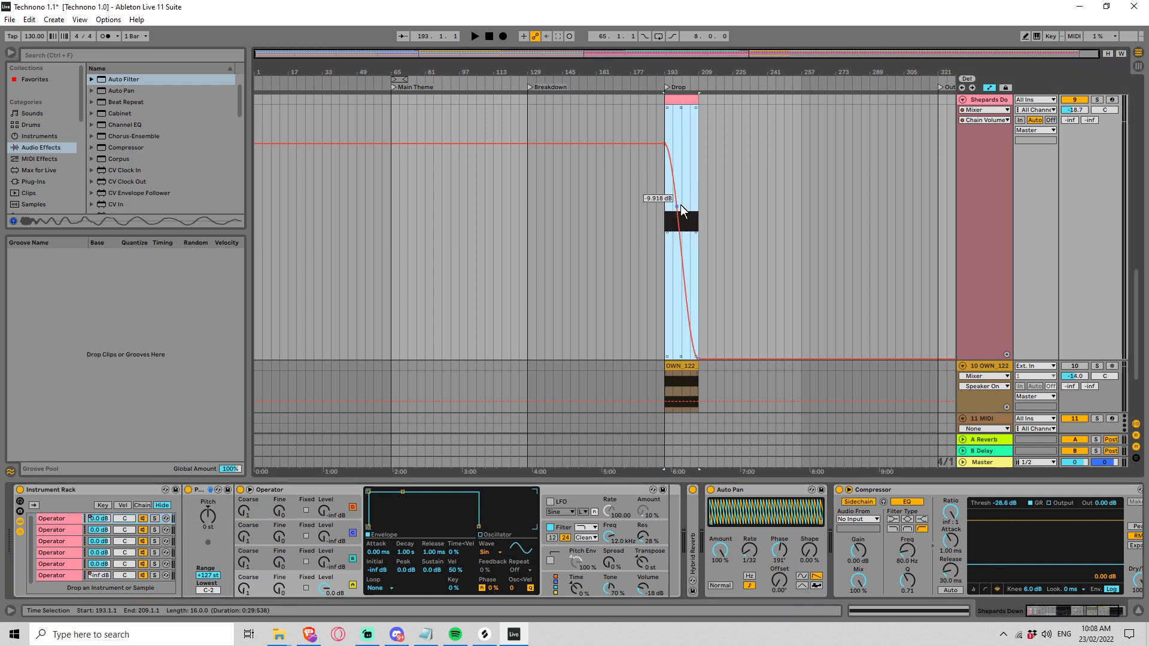
key(ctrl+z)
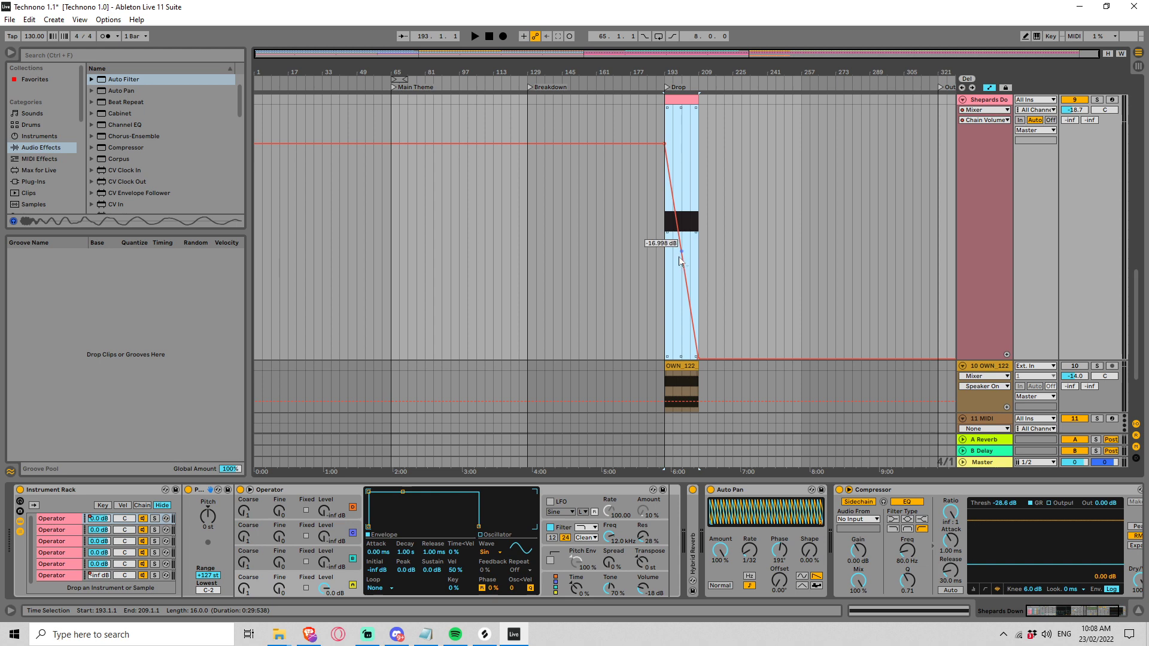
drag(681, 260, 681, 156)
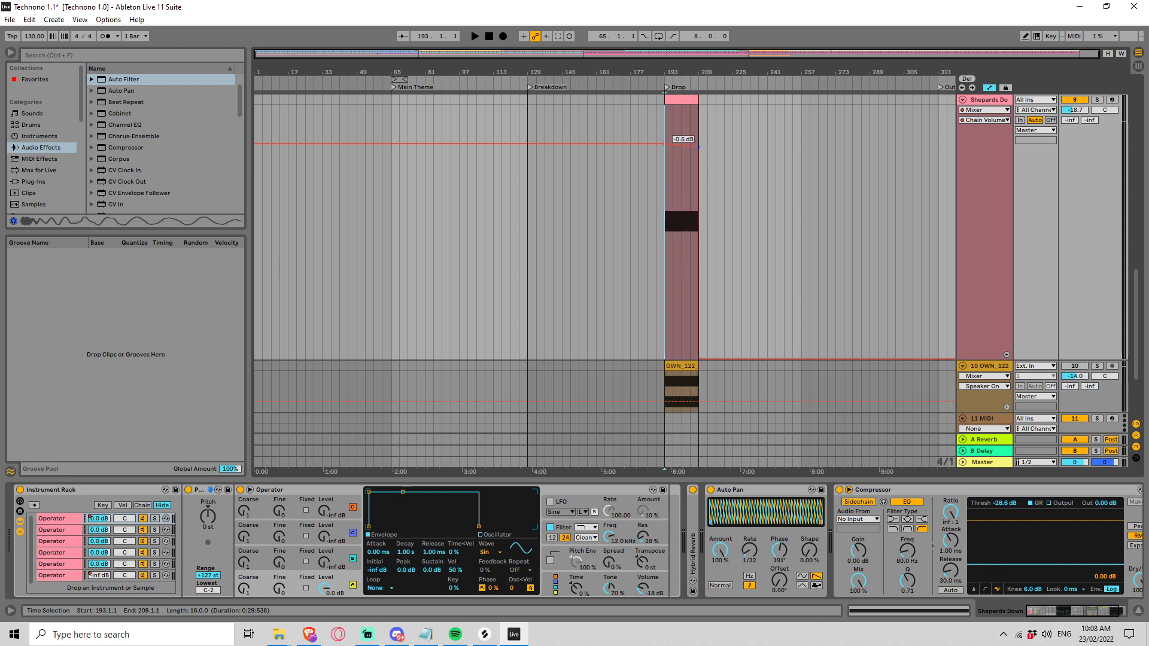
right_click(697, 151)
click(716, 158)
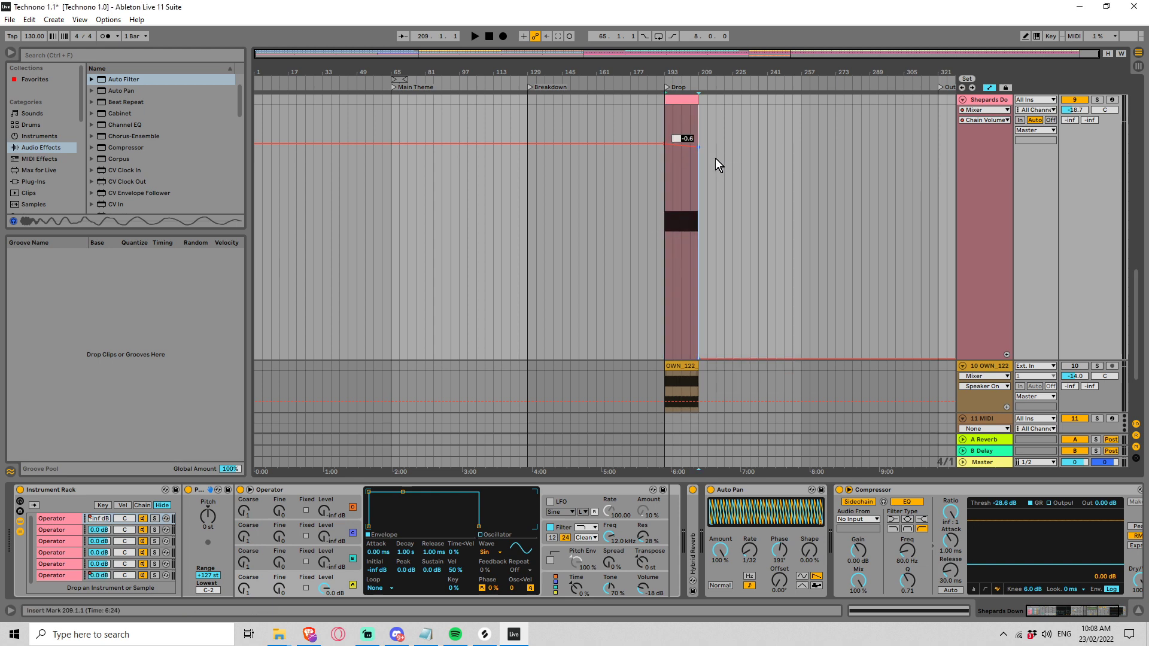
key(Return)
drag(671, 146, 670, 359)
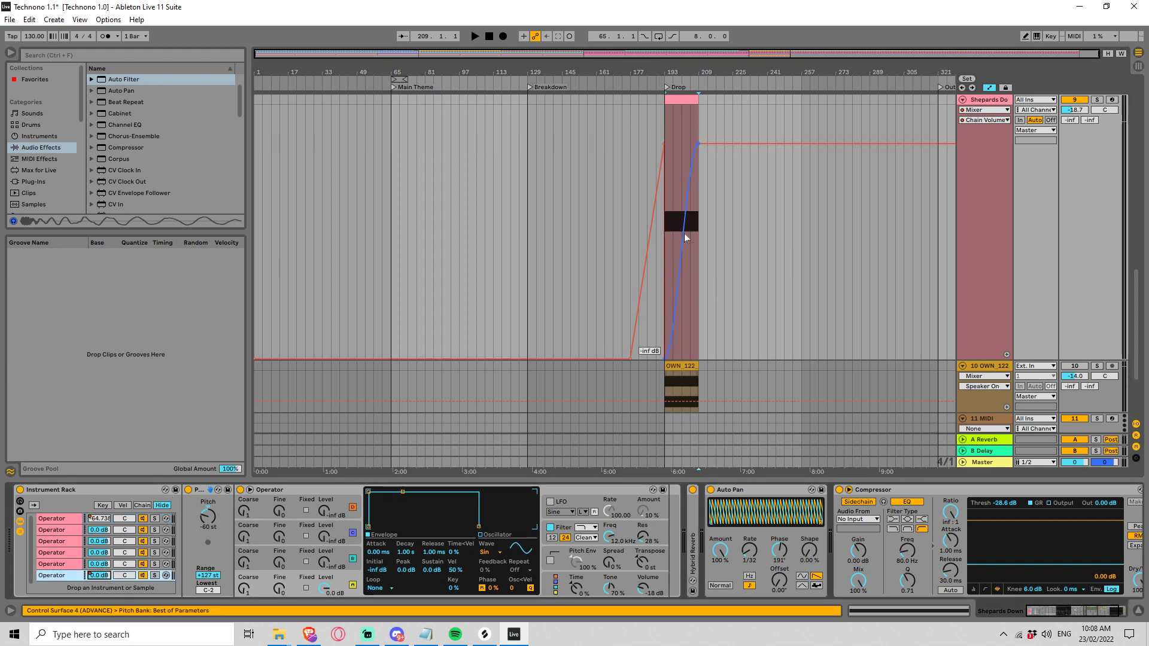
Step: Clear the last Operator chain's volume automation over the Shepards Down clip and raise a new point at bar 193 to -0.4 dB
drag(700, 207, 638, 212)
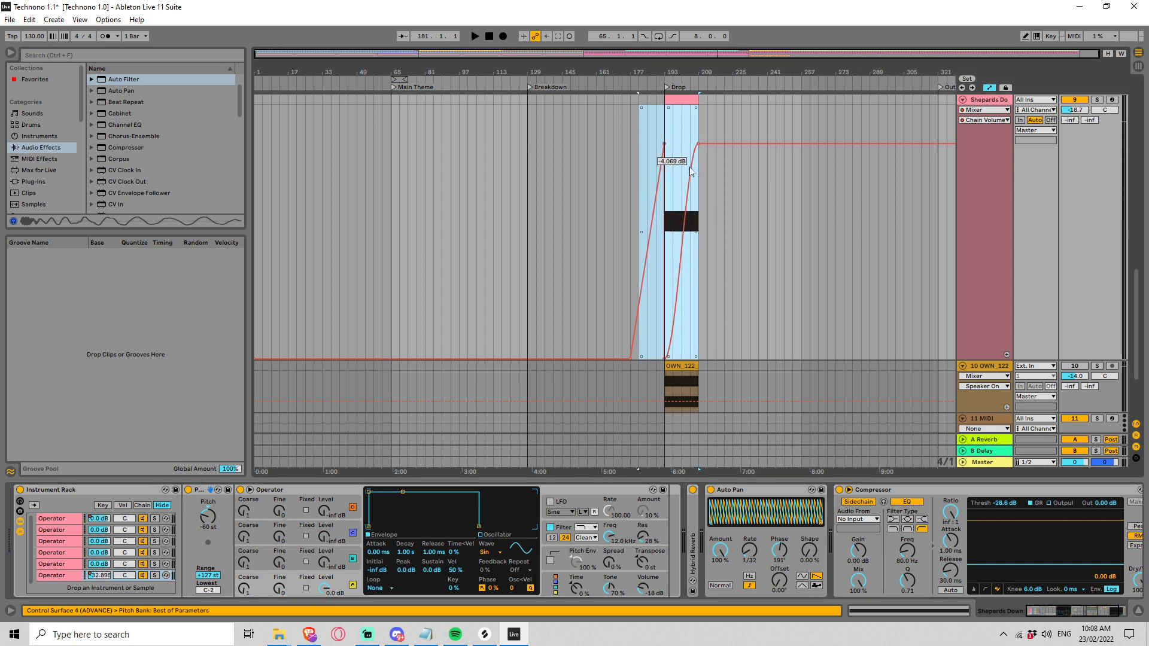
key(Delete)
click(664, 165)
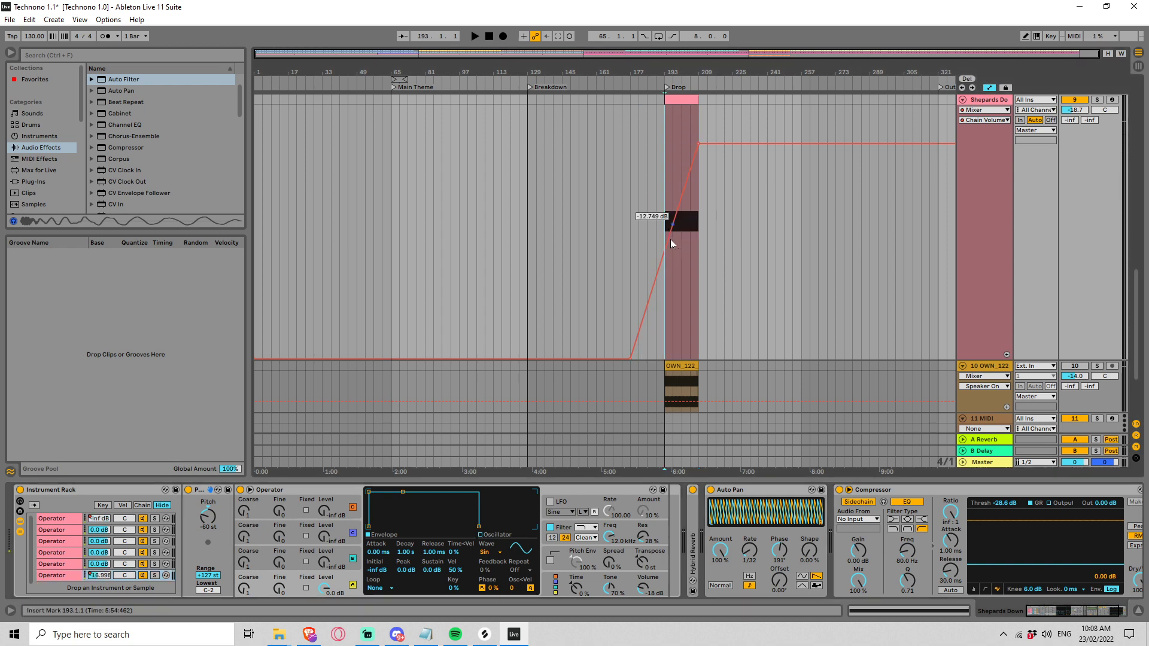
click(662, 253)
drag(677, 210, 664, 145)
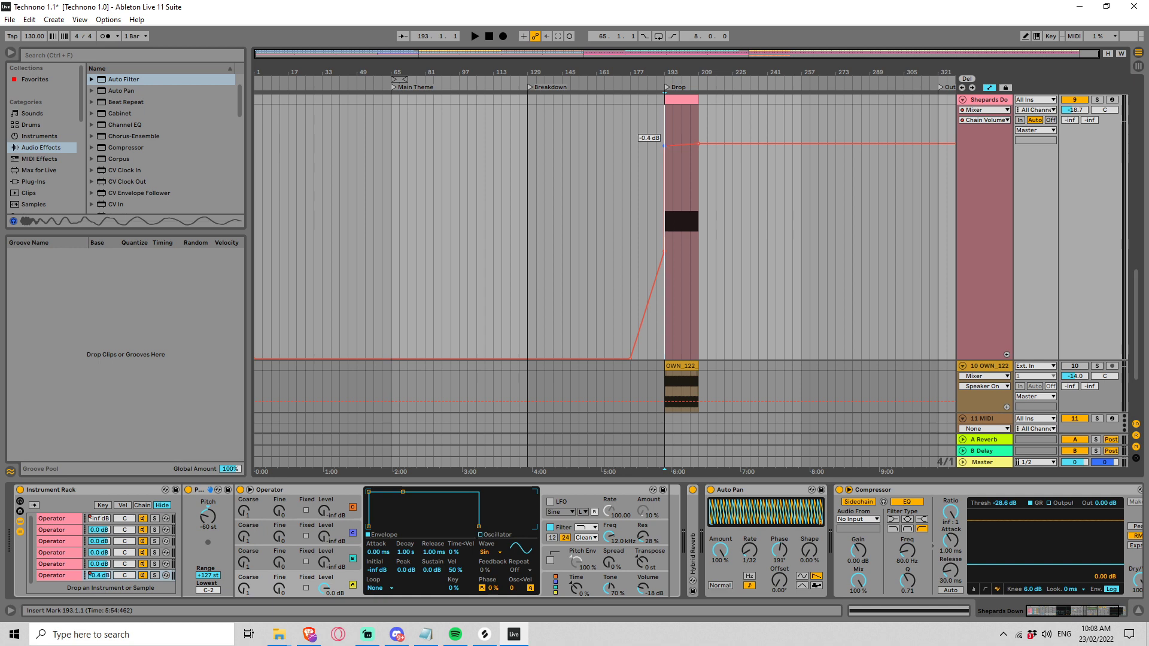
Step: Set the last Operator chain's volume to exactly 0 dB at bar 193 and lower its bar 209 point to -inf dB
right_click(662, 159)
click(664, 144)
right_click(665, 149)
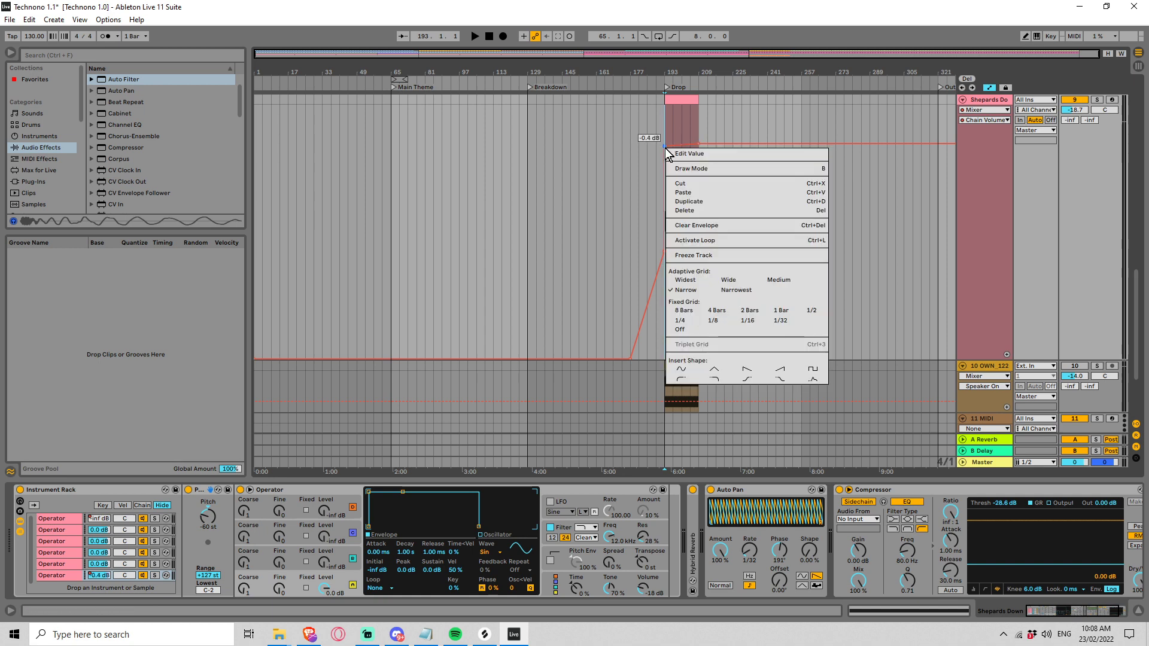
click(675, 155)
text(0)
key(Return)
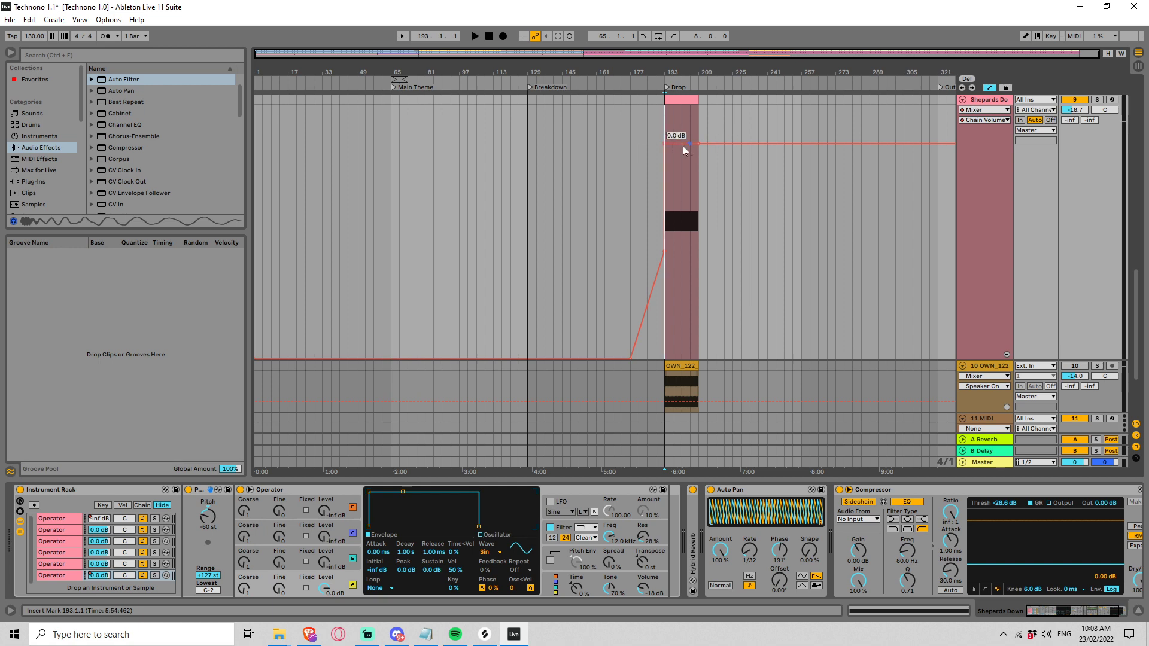
drag(698, 143, 697, 358)
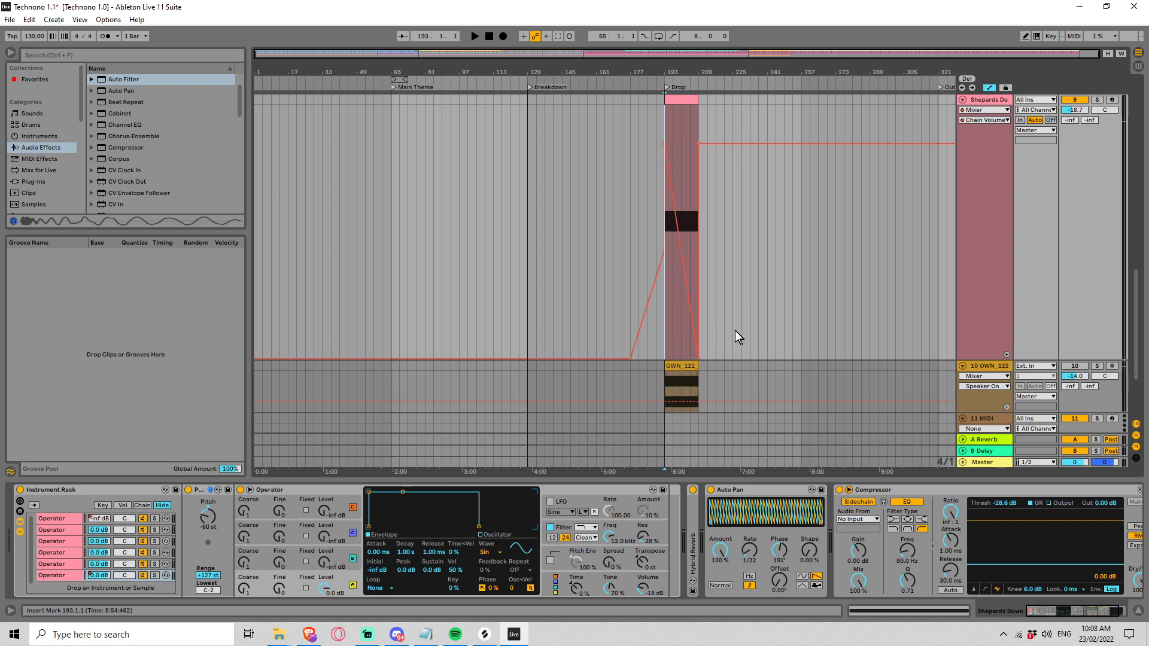
click(697, 143)
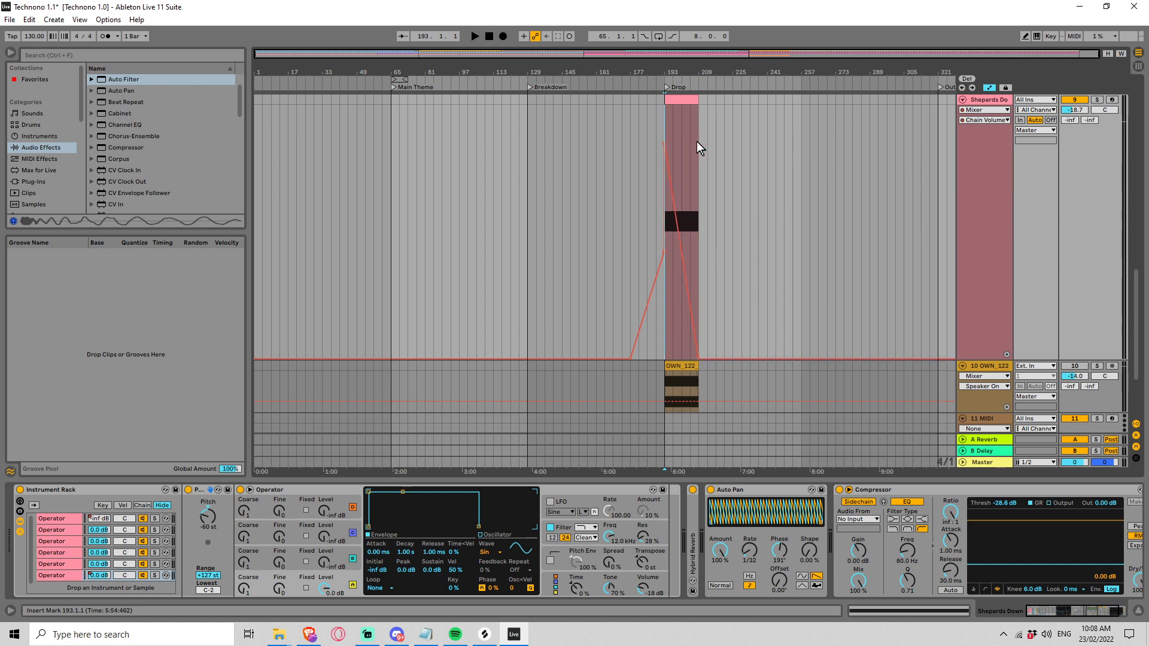
Step: Play the Shepards Down clip from the Drop and loop the 16 bars from bar 193 to 209
key(space)
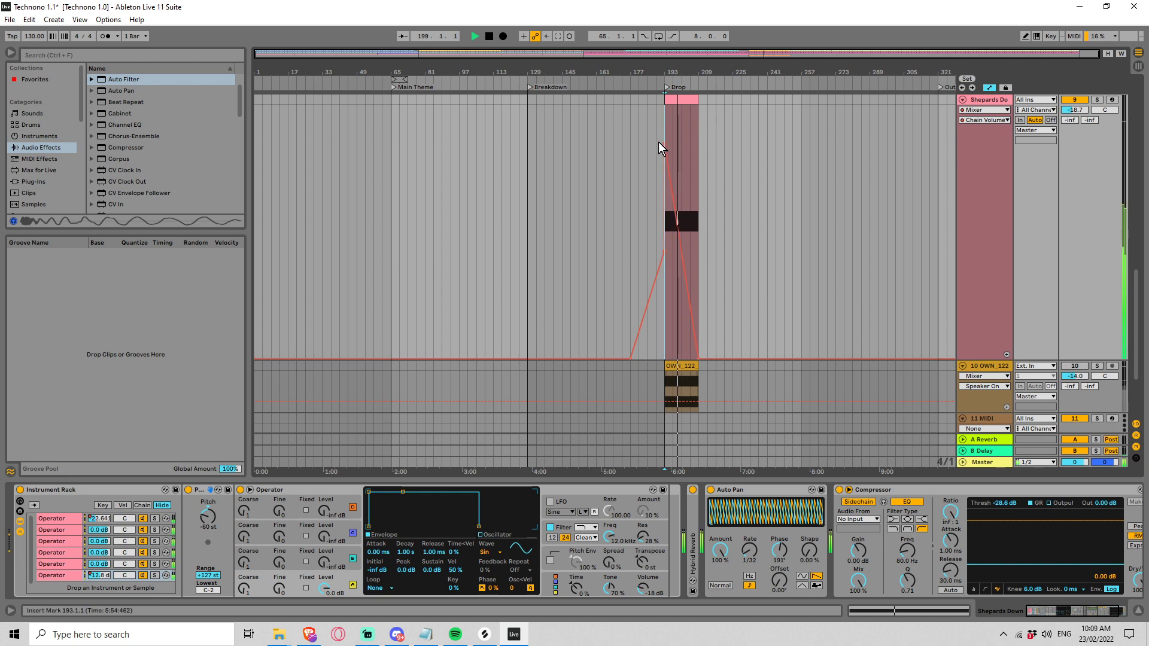
drag(664, 133, 695, 131)
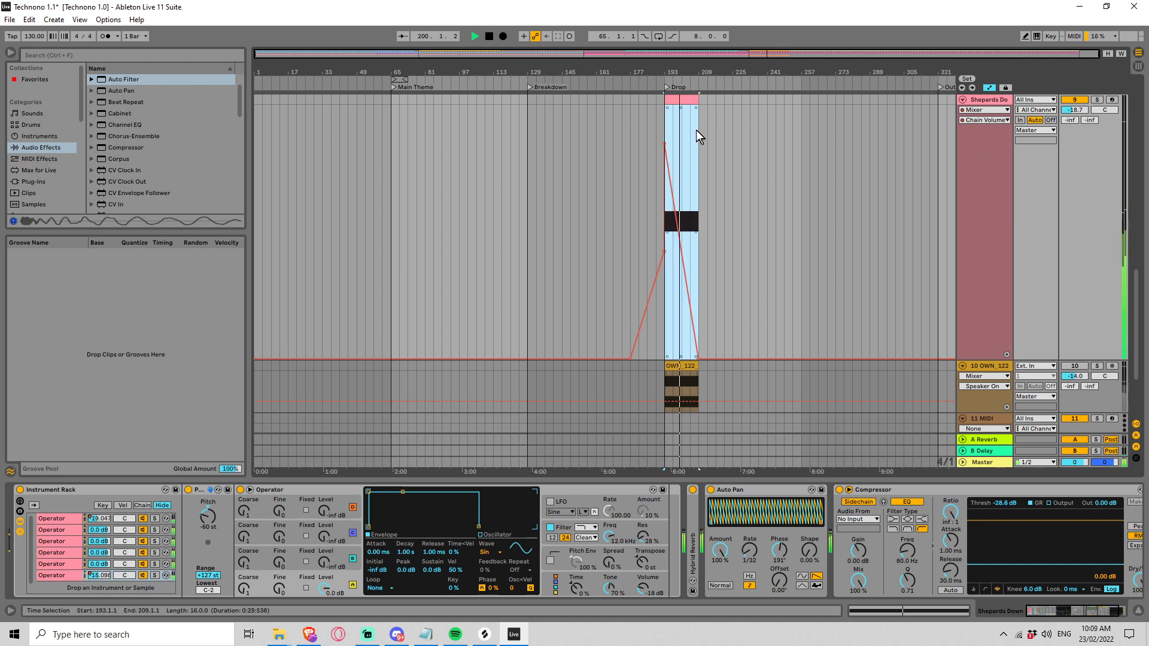
key(ctrl+l)
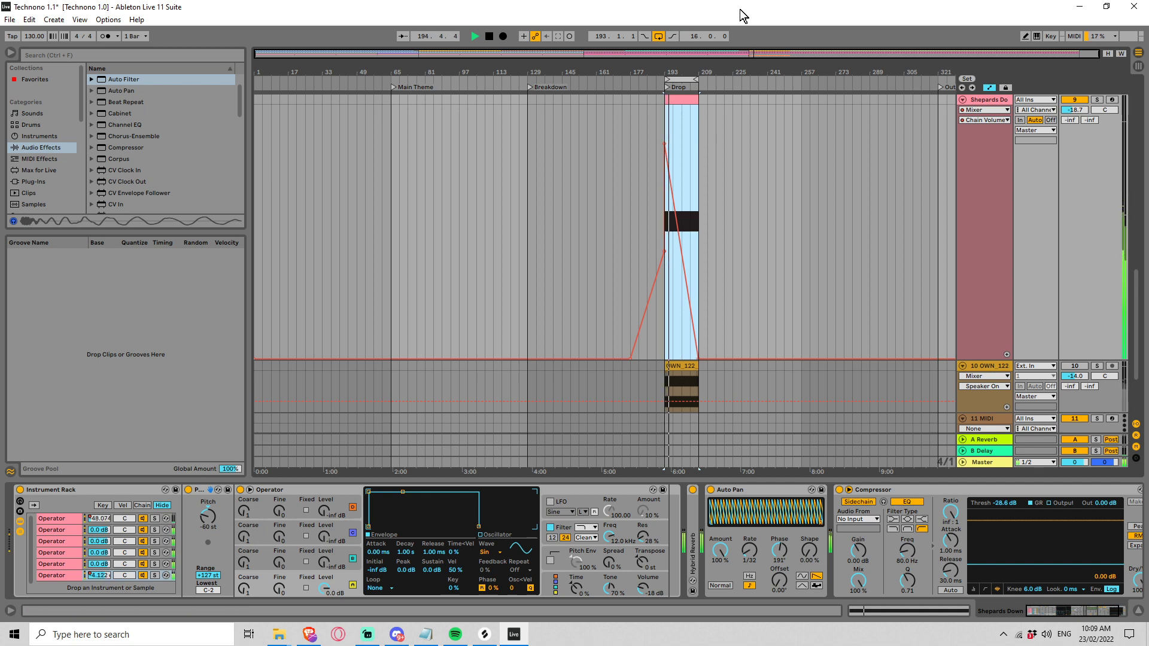
Step: Feed the Shepards Down Compressor's sidechain from the Kick track and replay the looped section
key(space)
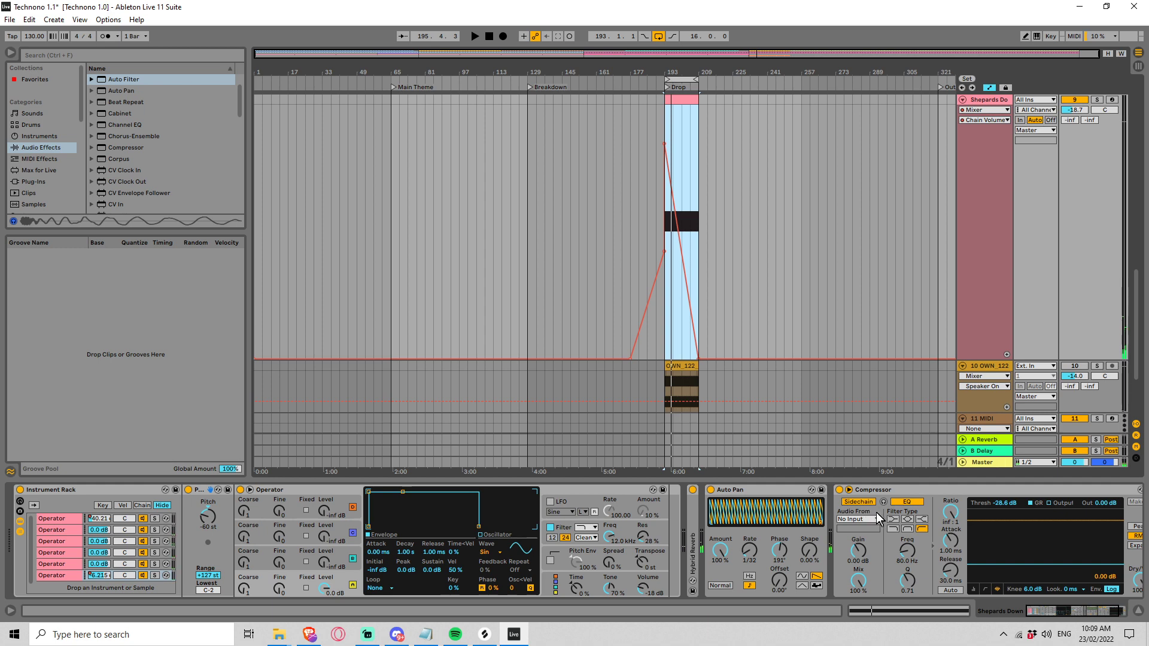
click(971, 508)
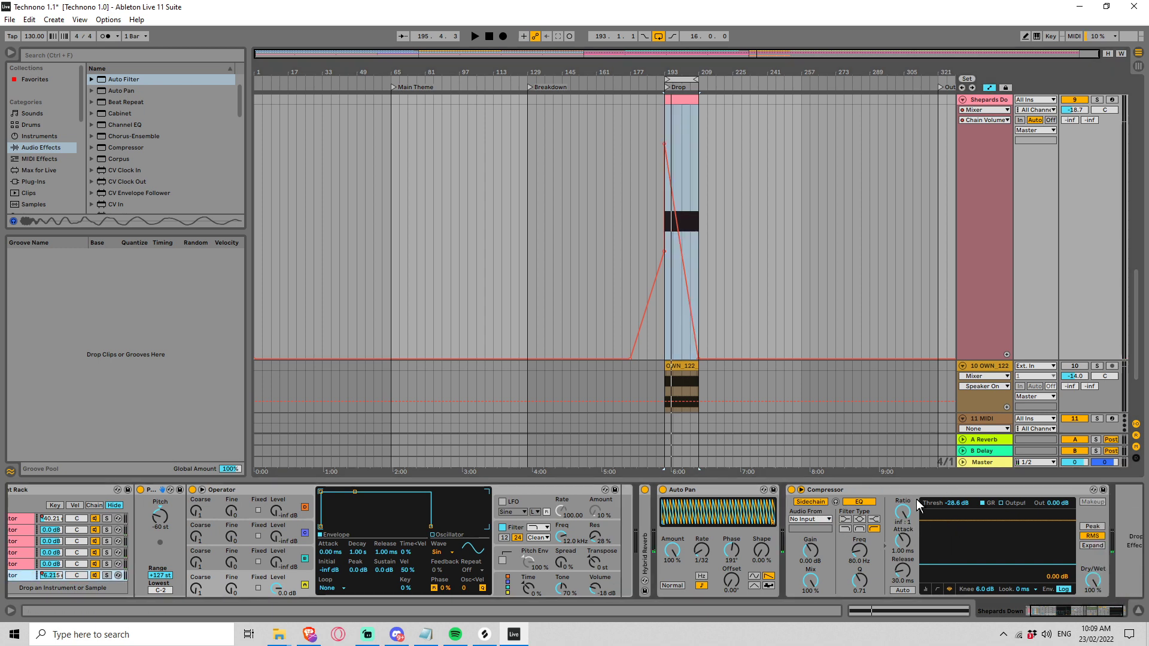
click(826, 519)
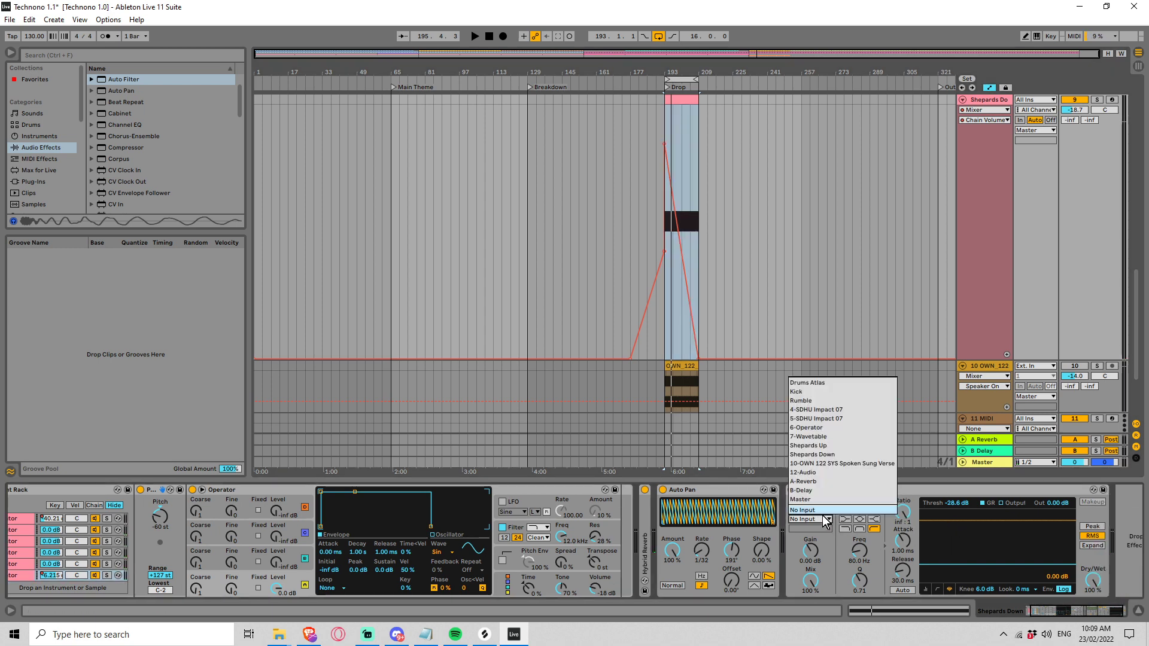
click(806, 390)
key(space)
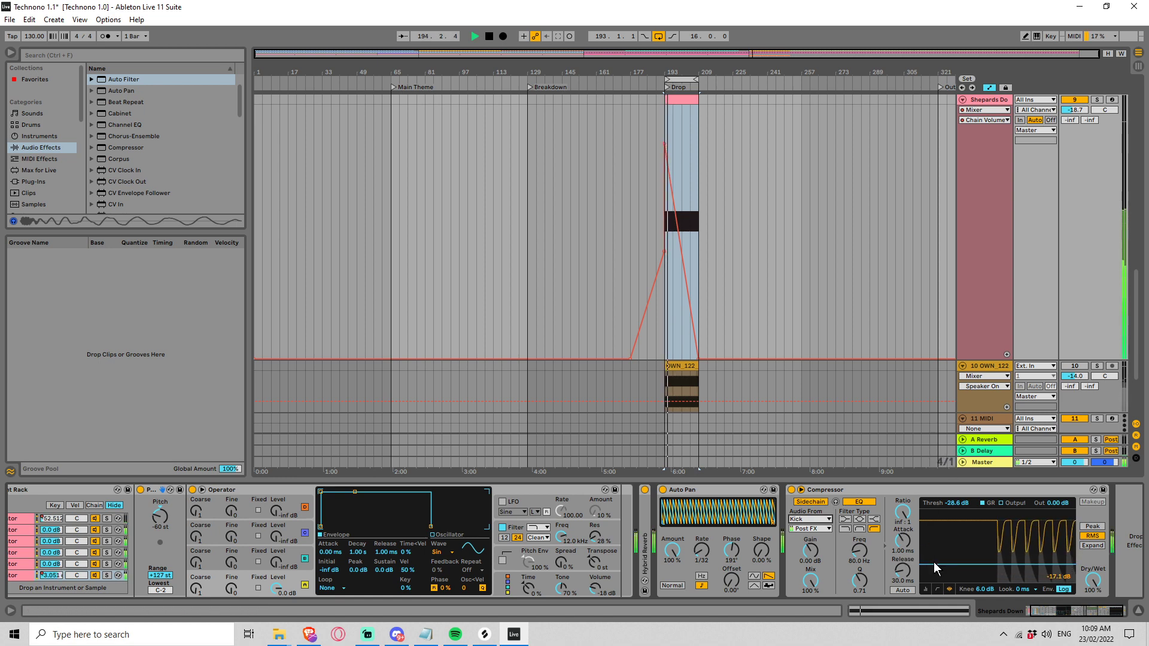
Step: Raise the Compressor's threshold to -7.33 dB, stop playback and switch the Compressor off
drag(934, 563, 933, 535)
key(space)
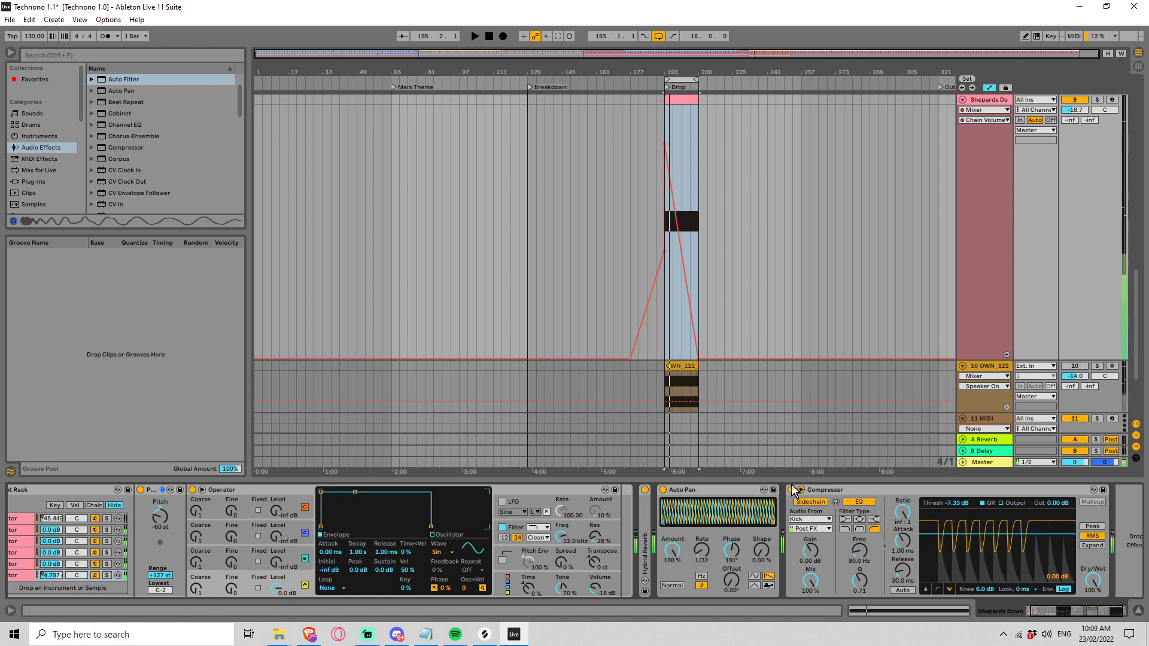
click(792, 489)
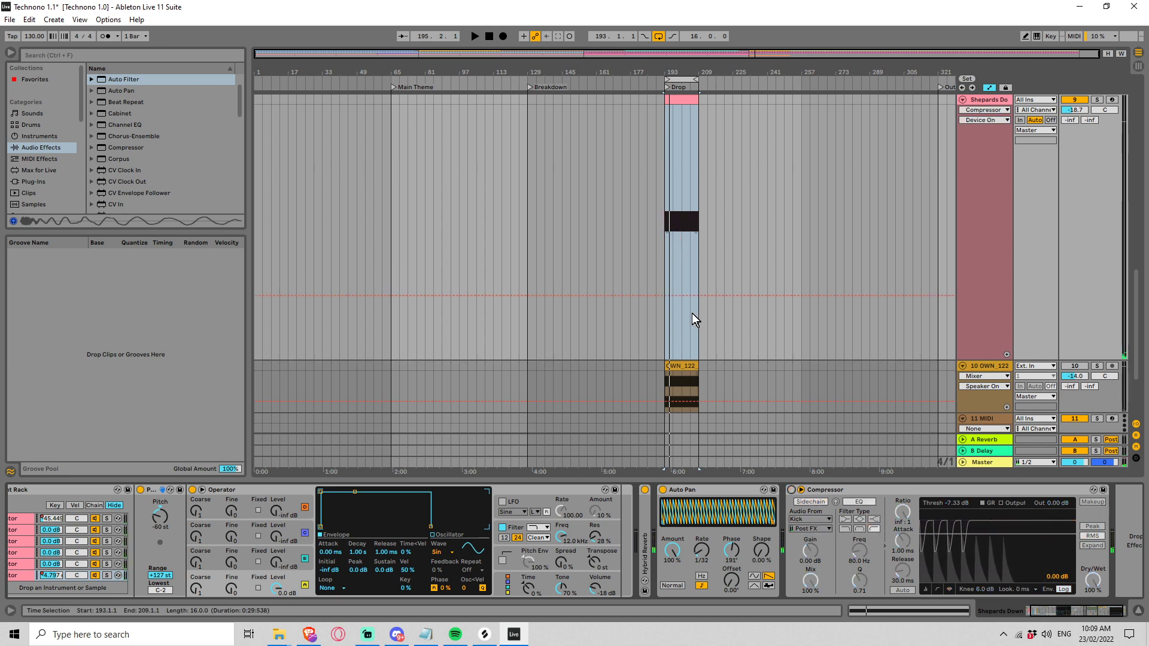
Step: Set the Auto Pan's phase to 0° and its synced rate to 1/6 while auditioning the loop
key(space)
drag(698, 552, 731, 602)
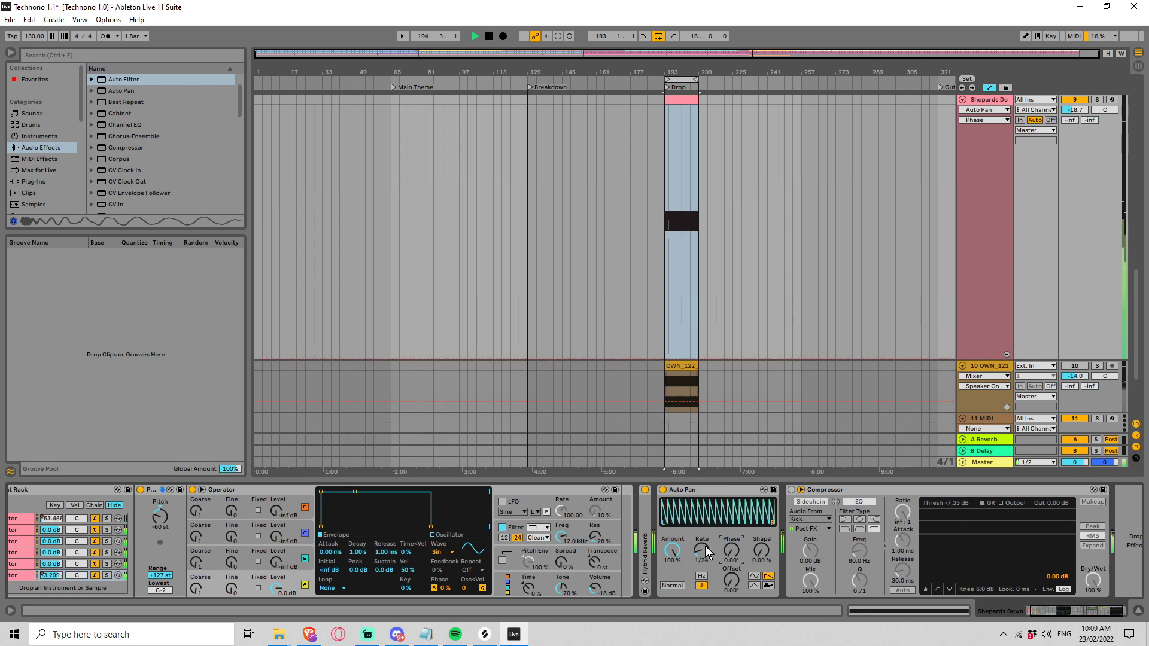
key(space)
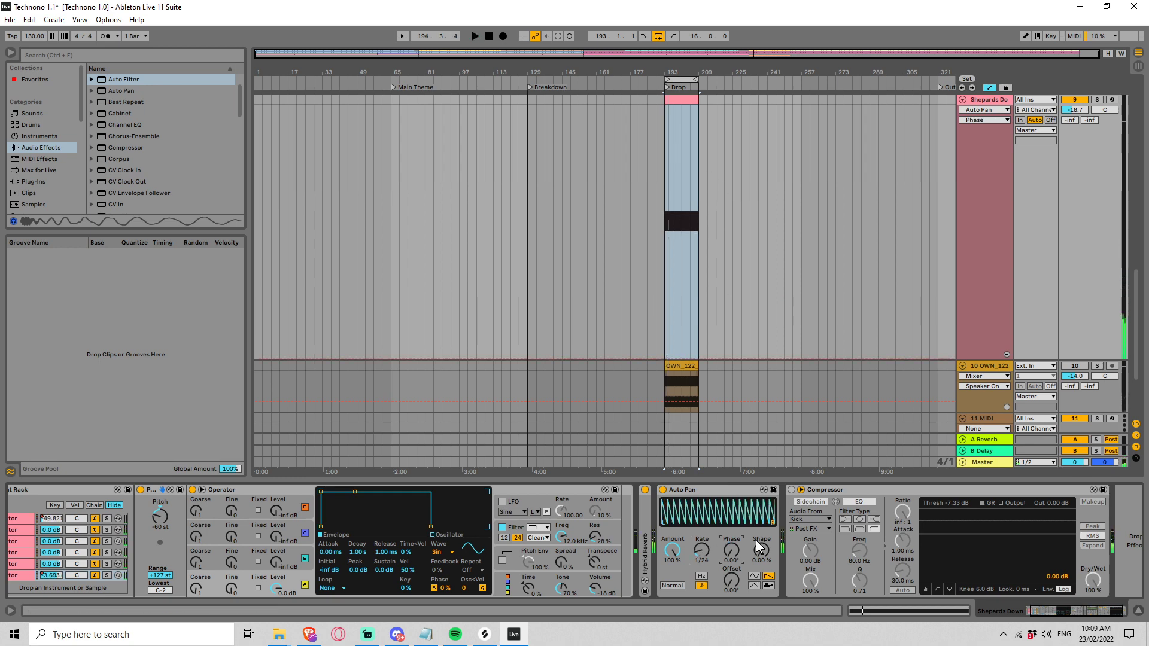
drag(706, 549, 705, 545)
key(space)
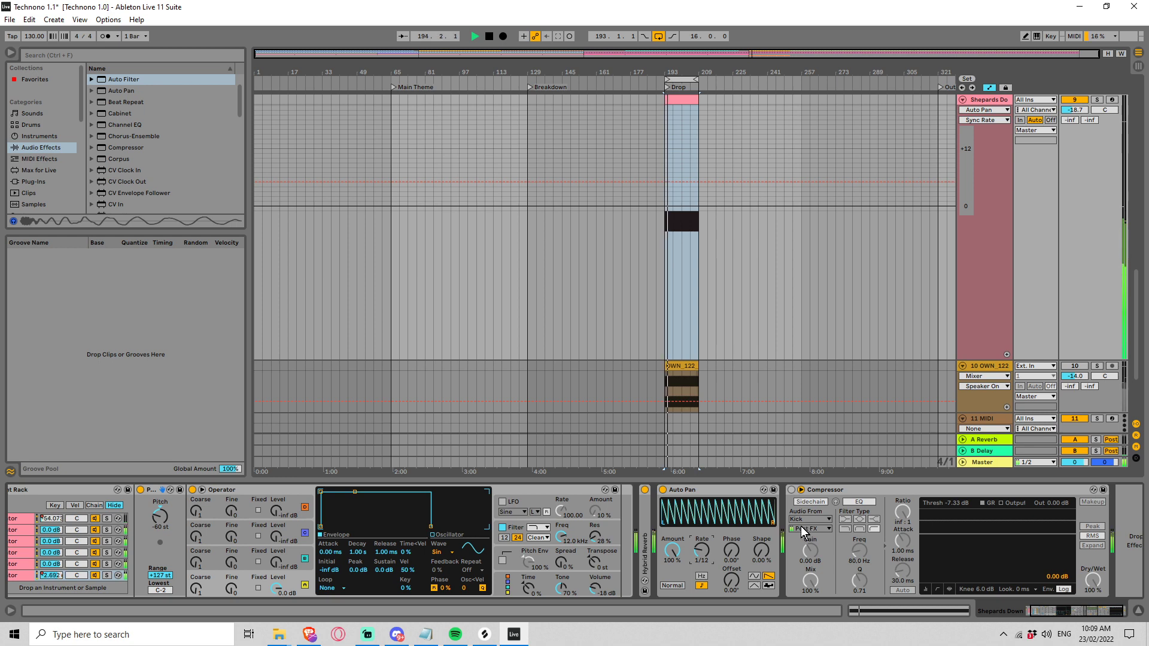
drag(709, 554, 708, 548)
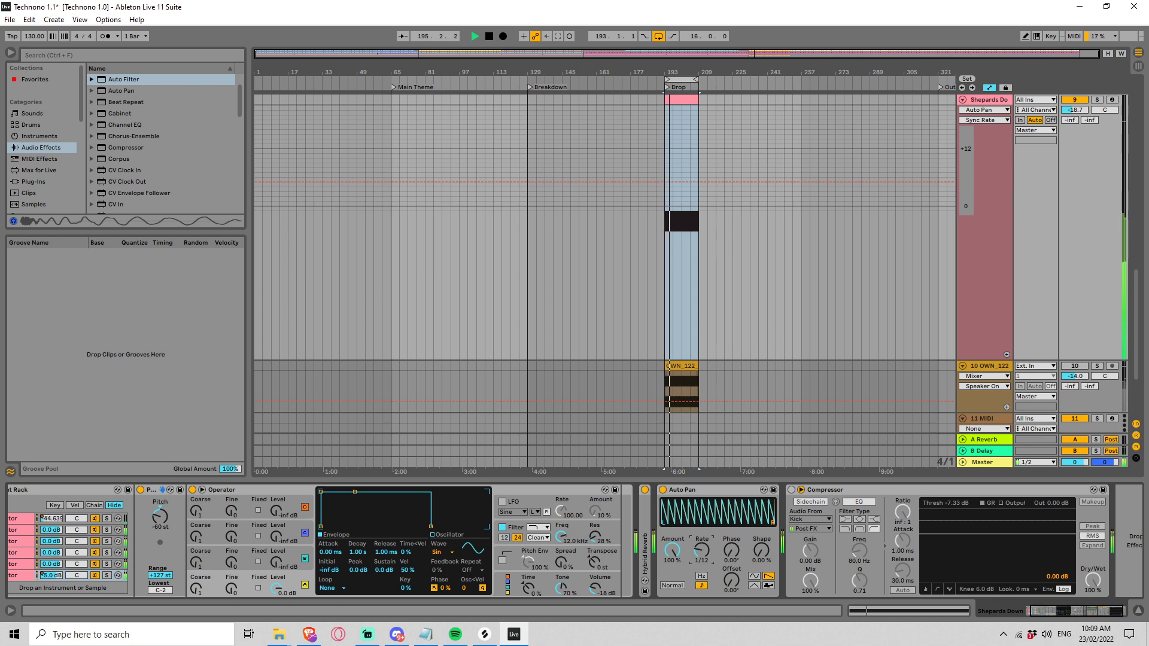
key(Up)
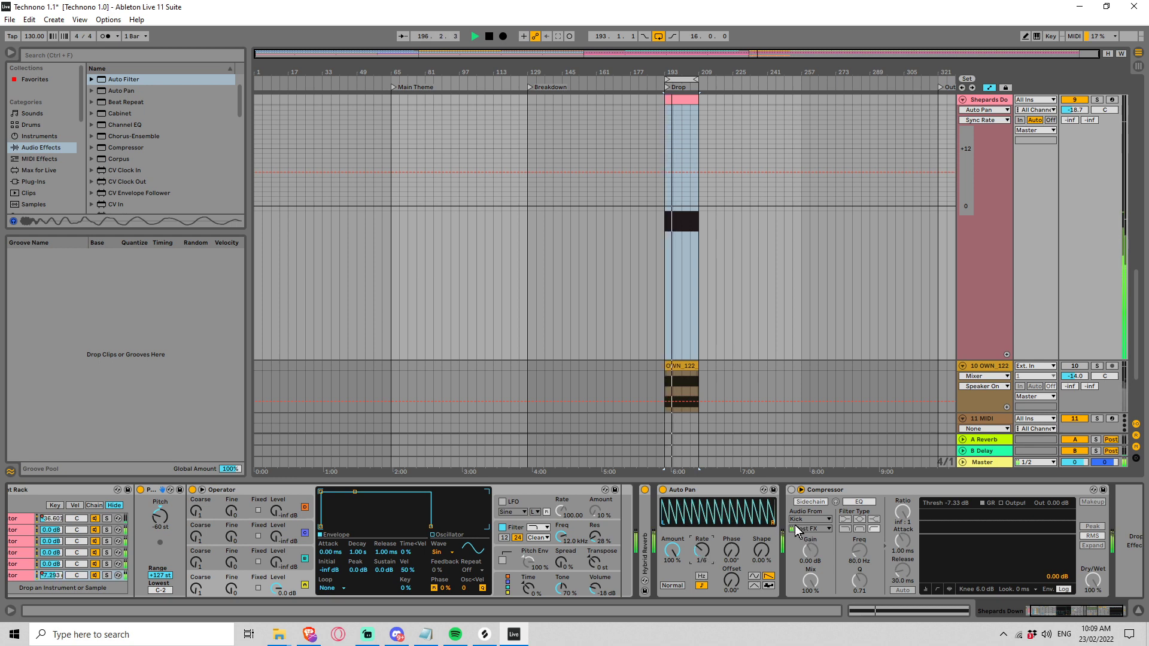
Step: Set the Auto Pan's shape to 57.8 % and restart the loop to hear it
mouse_move(761, 551)
mouse_down()
mouse_move(761, 512)
mouse_move(756, 557)
mouse_up()
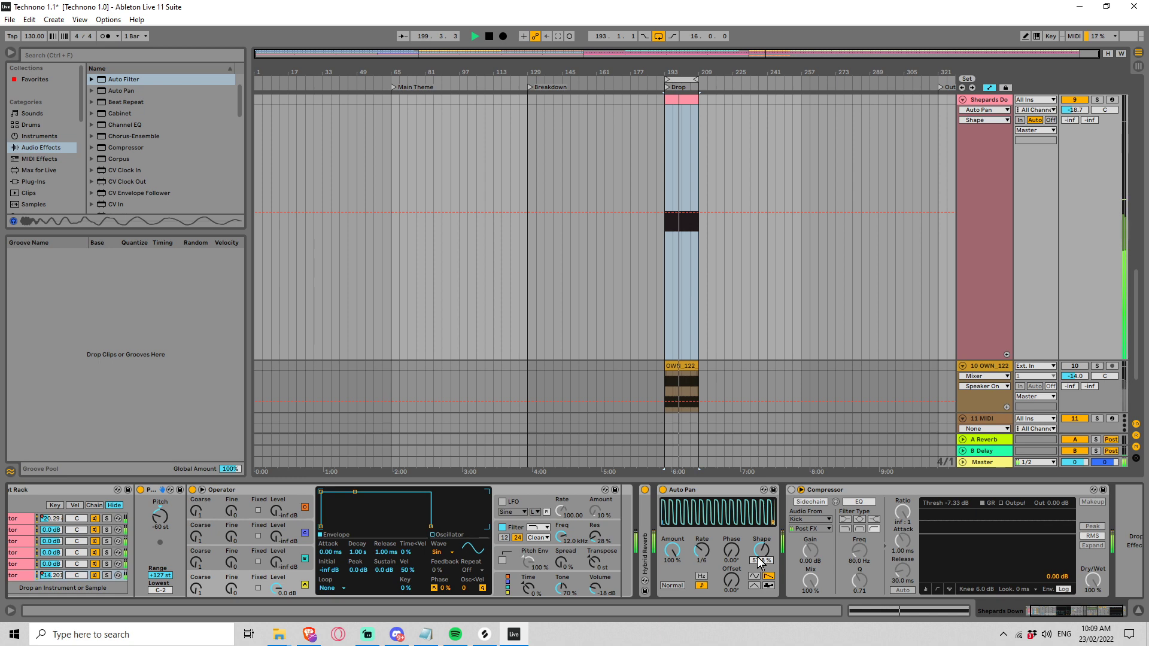
key(space)
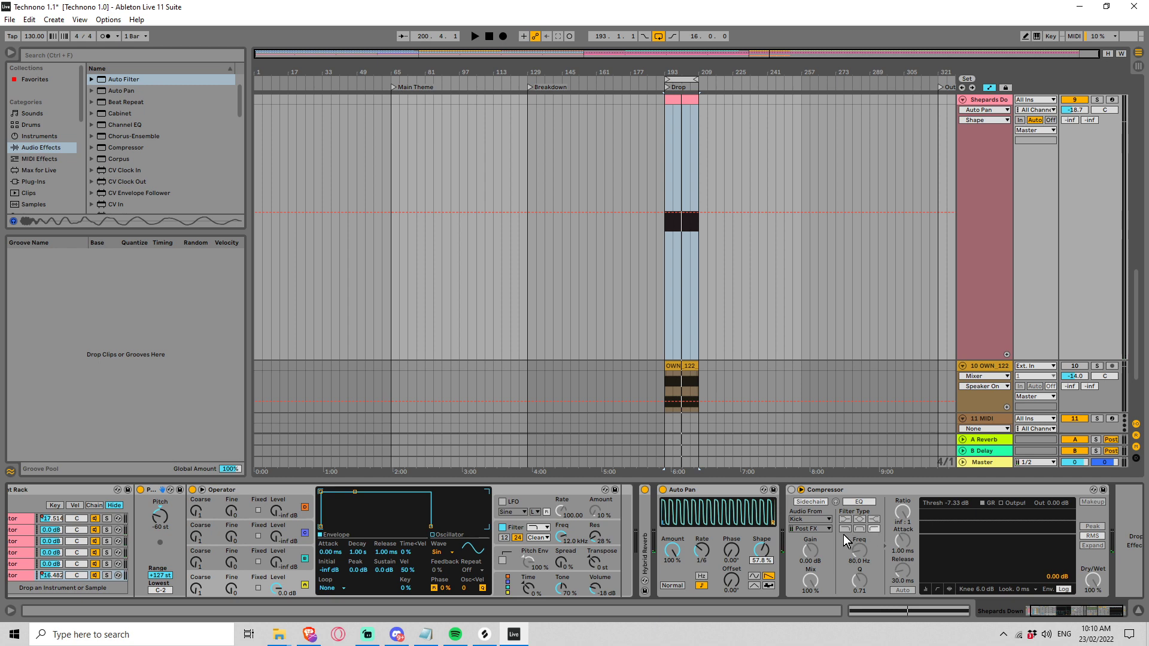
key(space)
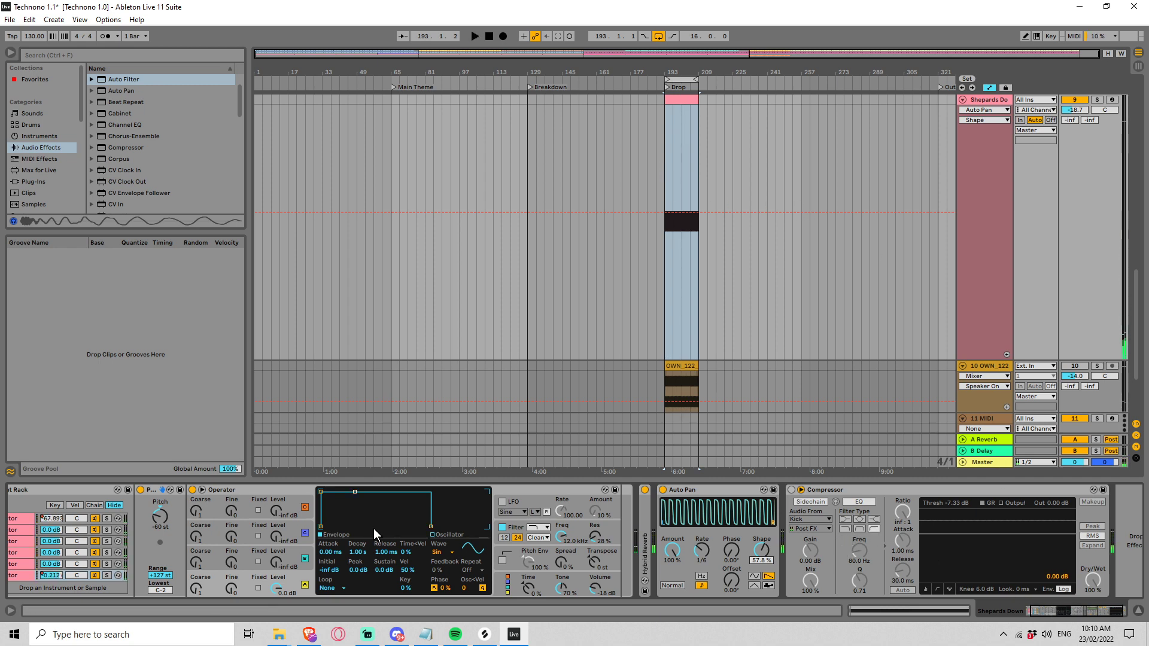
scroll(375, 531, up, 1)
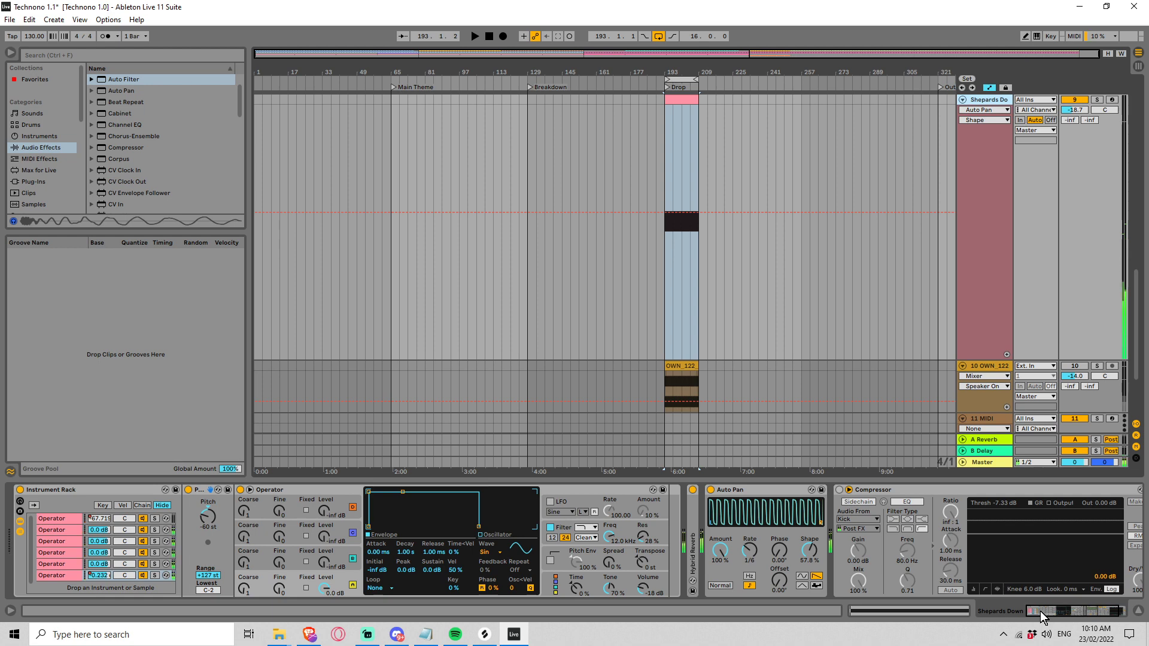
drag(1039, 611, 1096, 611)
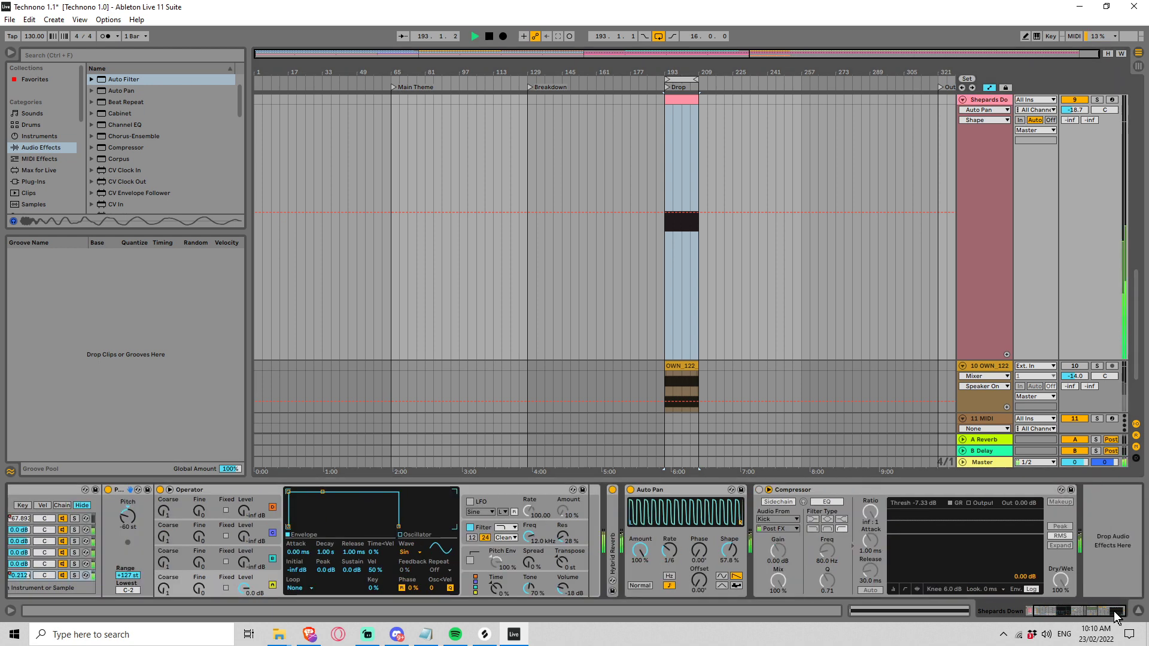
drag(1114, 611, 1040, 610)
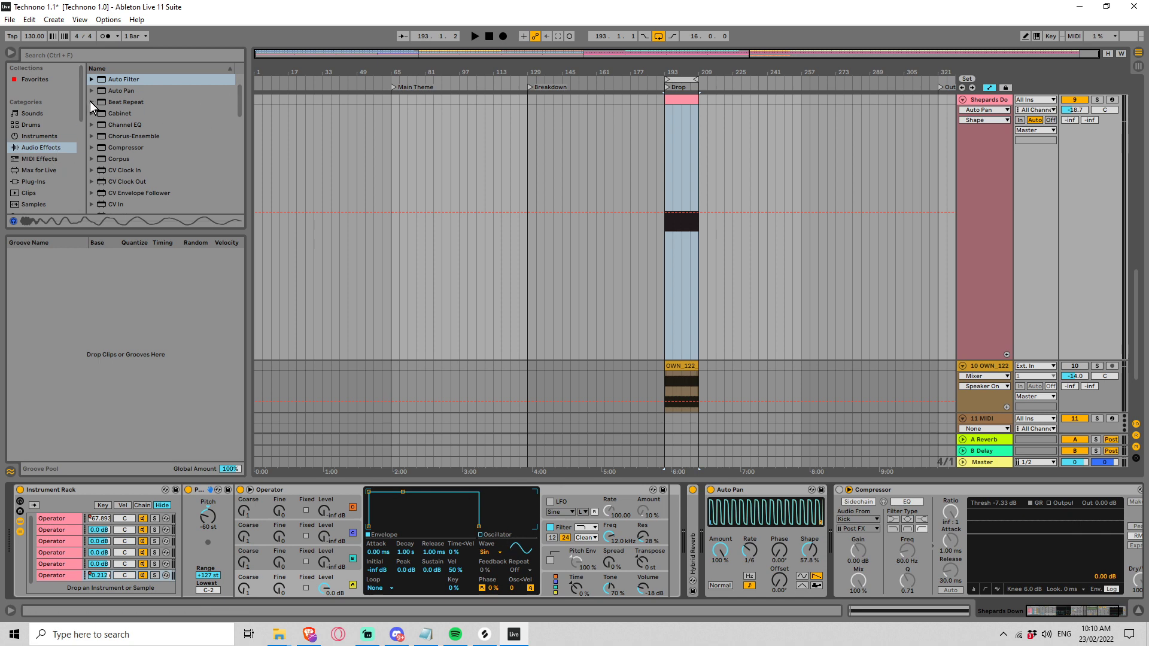
Step: Insert Outer Spaces.amxd from the Outer Spaces by Amazing Noises pack between the Auto Pan and Compressor on Shepards Down
mouse_move(85, 100)
mouse_down()
mouse_move(88, 139)
mouse_move(74, 121)
mouse_up()
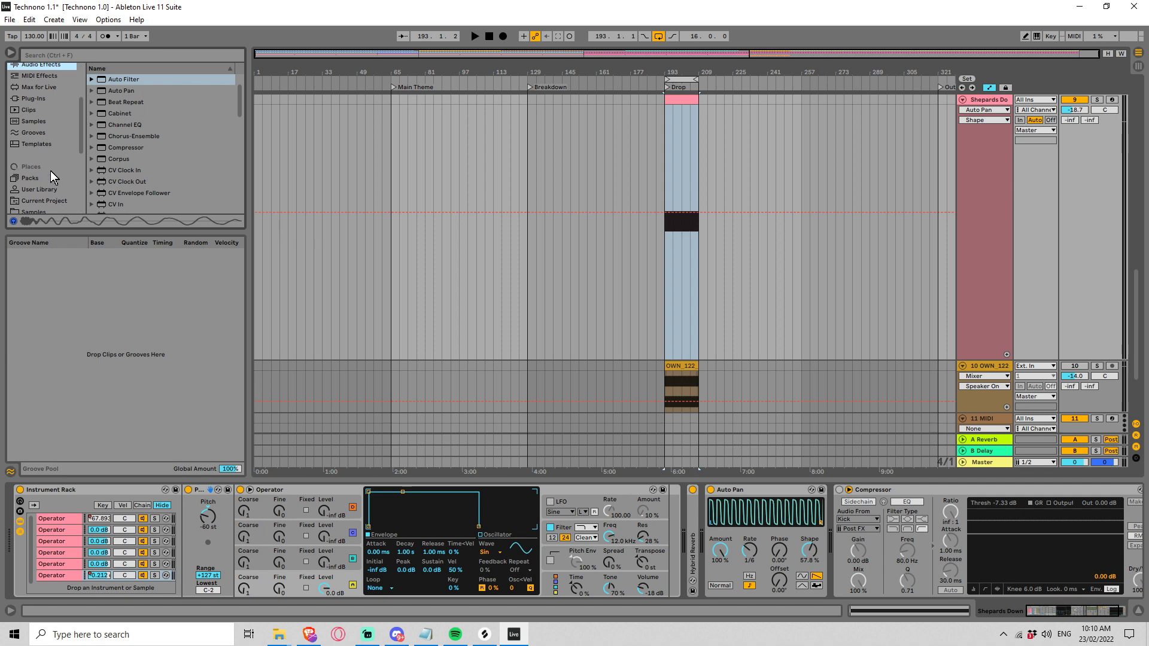
click(29, 179)
drag(238, 167, 236, 139)
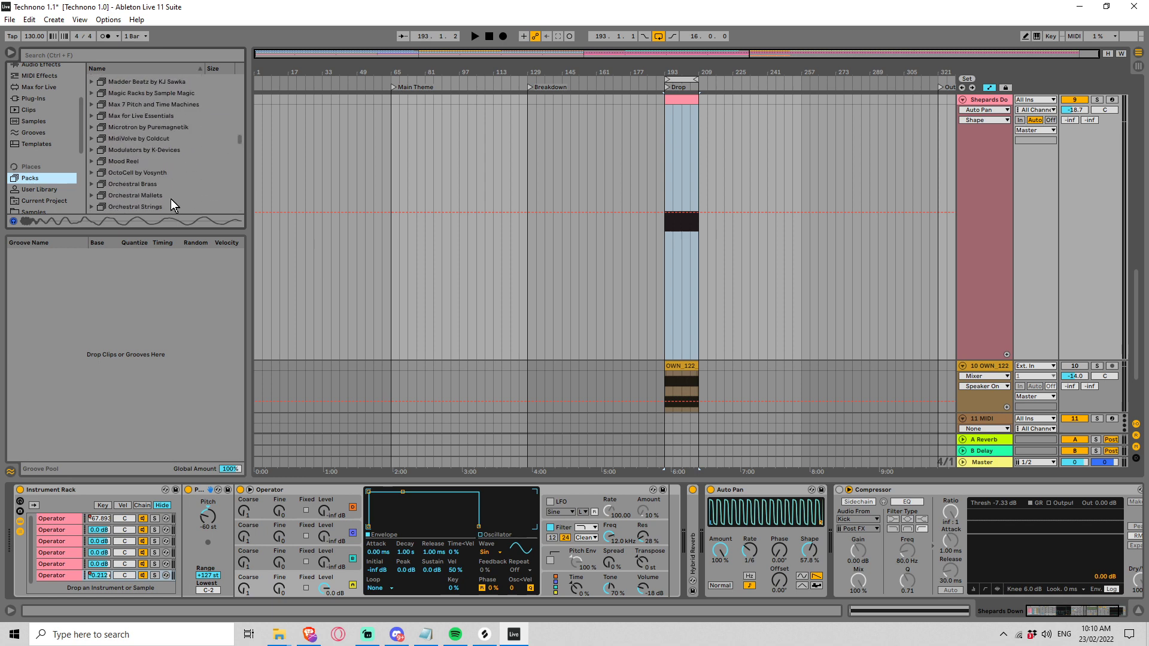
scroll(170, 199, down, 1)
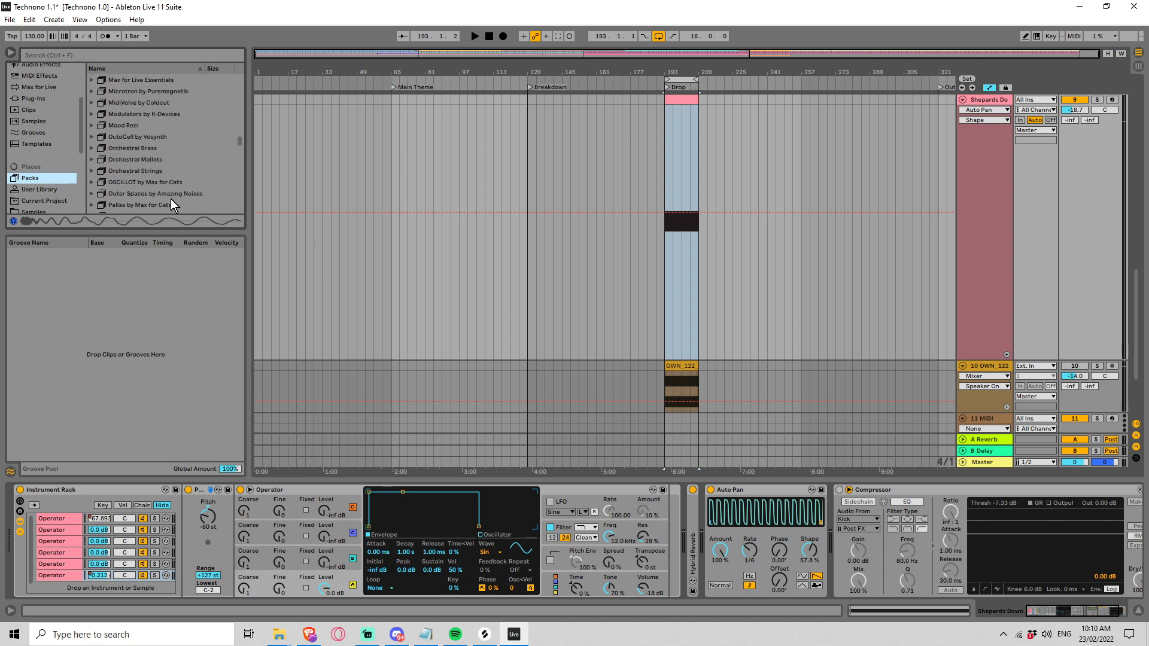
click(93, 193)
scroll(141, 193, down, 2)
drag(144, 181, 679, 365)
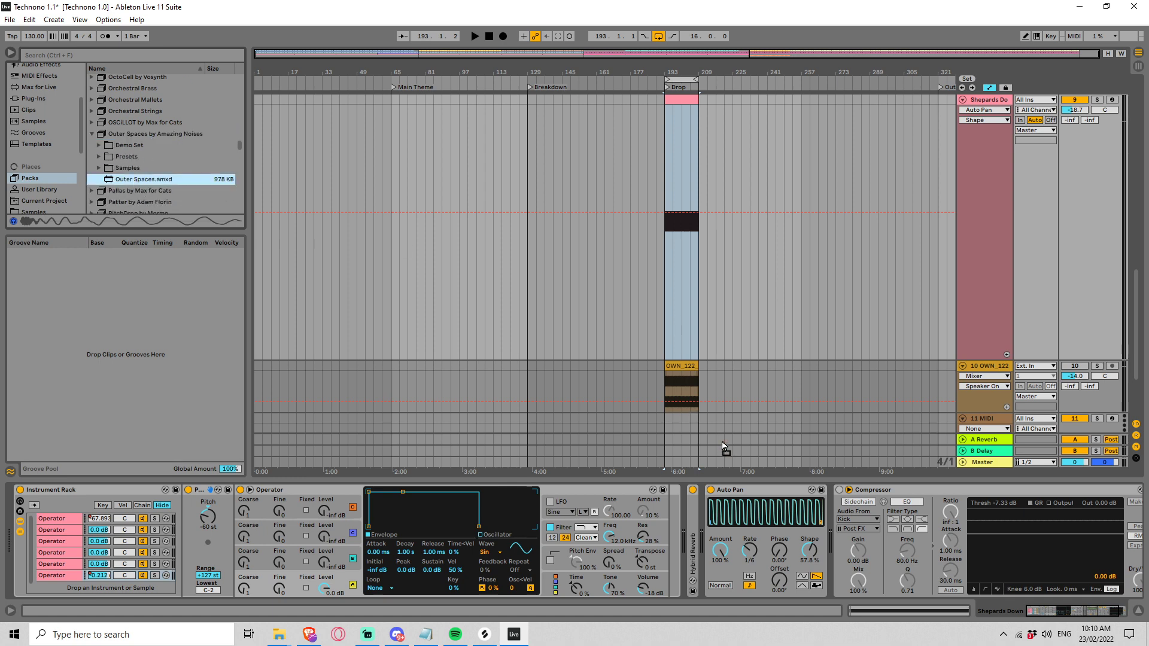
mouse_move(723, 446)
mouse_down()
mouse_move(823, 512)
mouse_move(841, 492)
mouse_up()
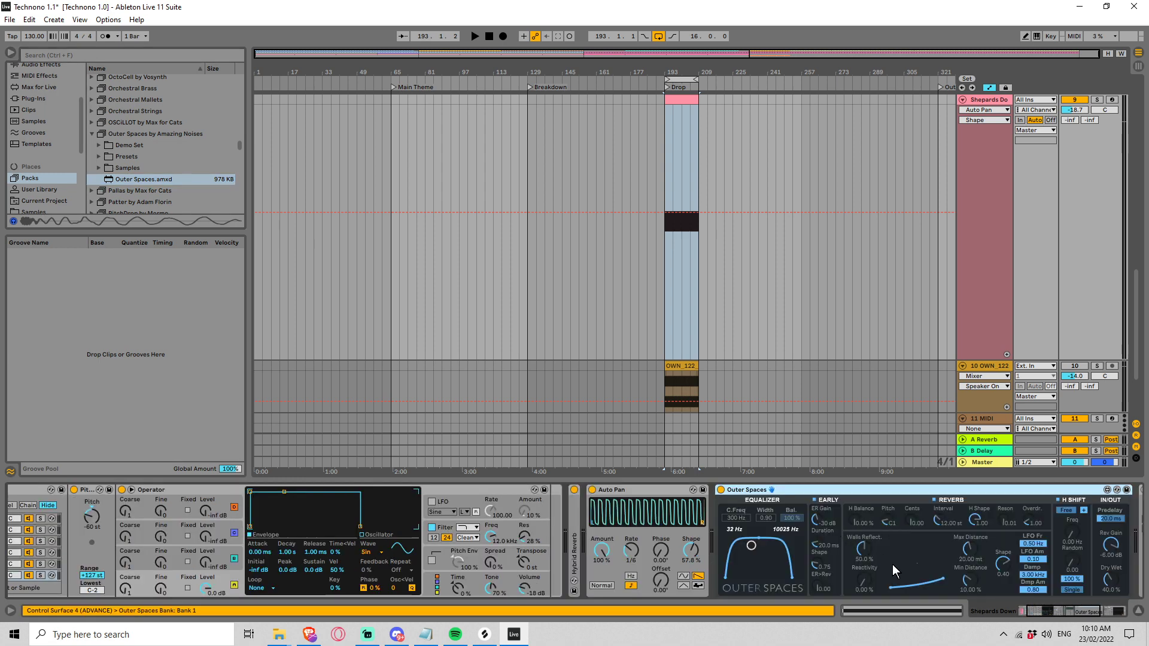
Step: During playback, set Outer Spaces' walls reflection to 77.8 %, reactivity to 72.4 % and dry/wet to 51.0 %, centring its equalizer at 1.23 kHz
key(space)
drag(866, 581, 863, 530)
drag(766, 537, 797, 546)
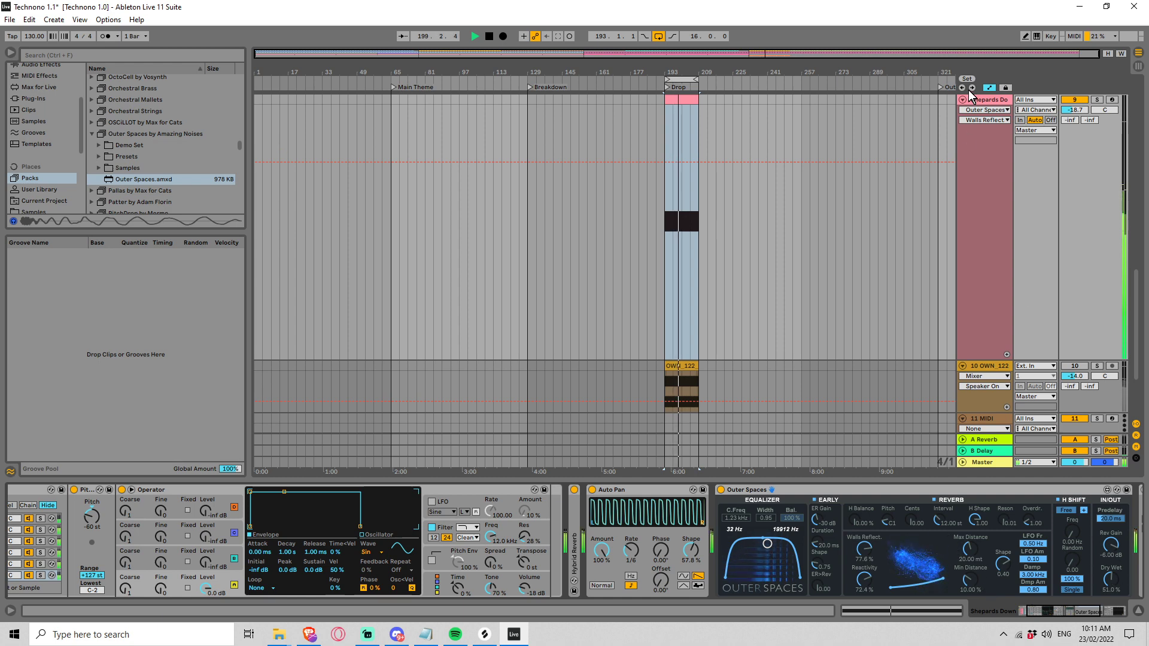
Step: Solo the Shepards Down track and shift the Outer Spaces equalizer band to higher frequencies with a width of about 0.80
click(1096, 100)
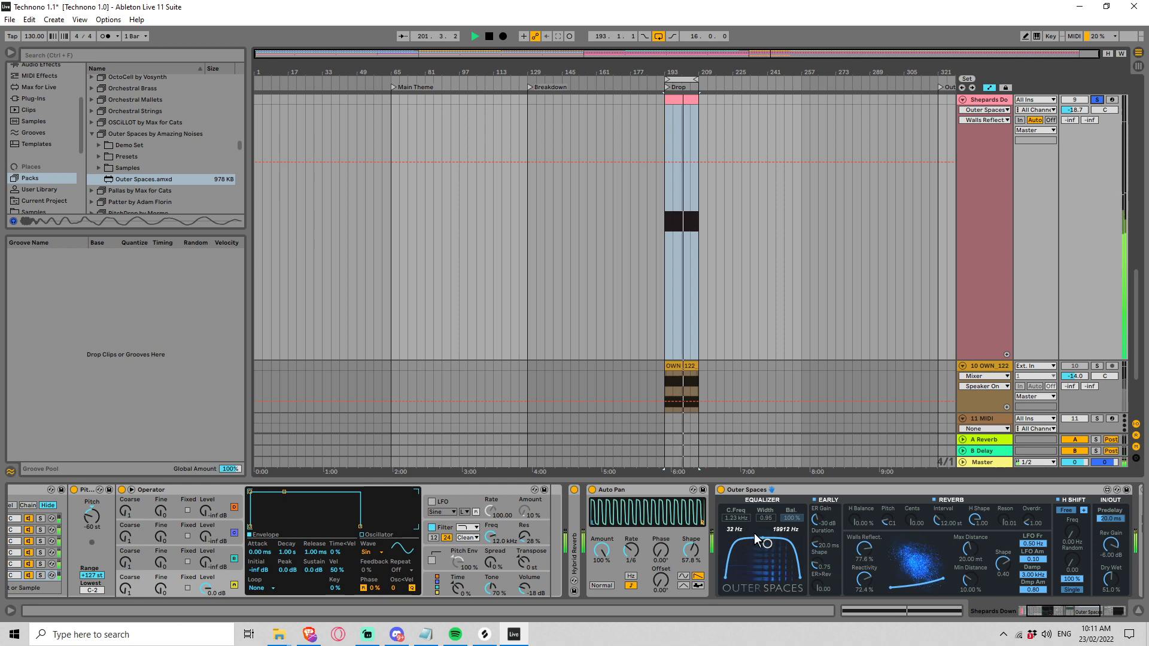
drag(817, 564, 788, 544)
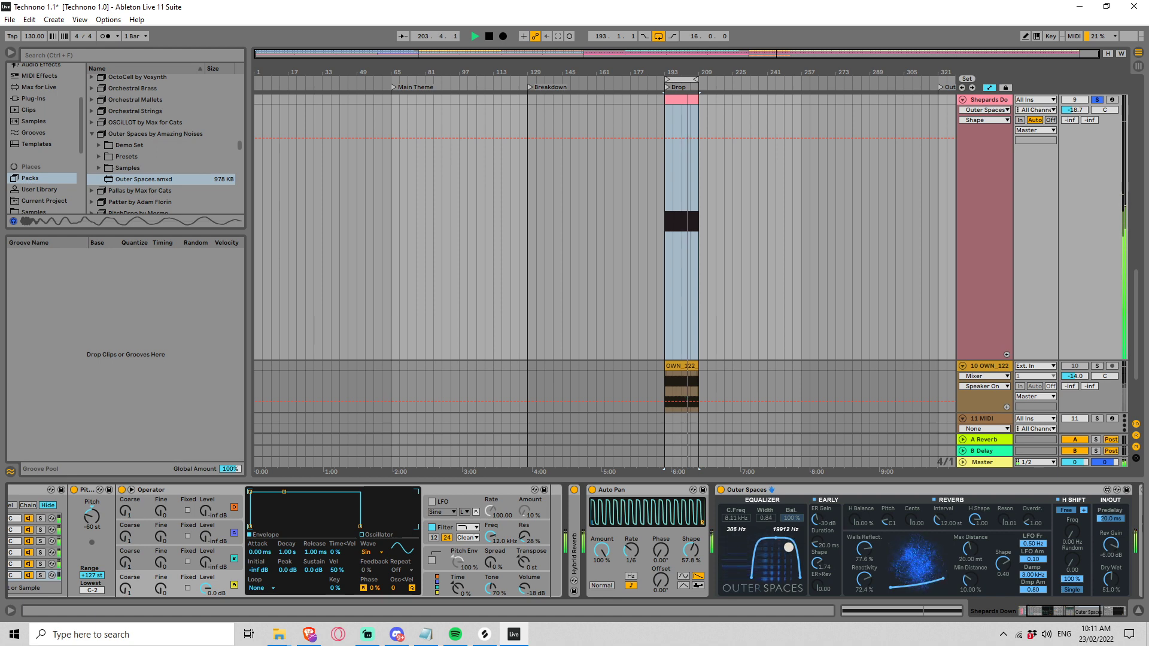
Step: Increase the Outer Spaces reverb's maximum distance, shorten its minimum distance and set the walls reflection to 74.8 %
drag(971, 547, 971, 587)
click(860, 545)
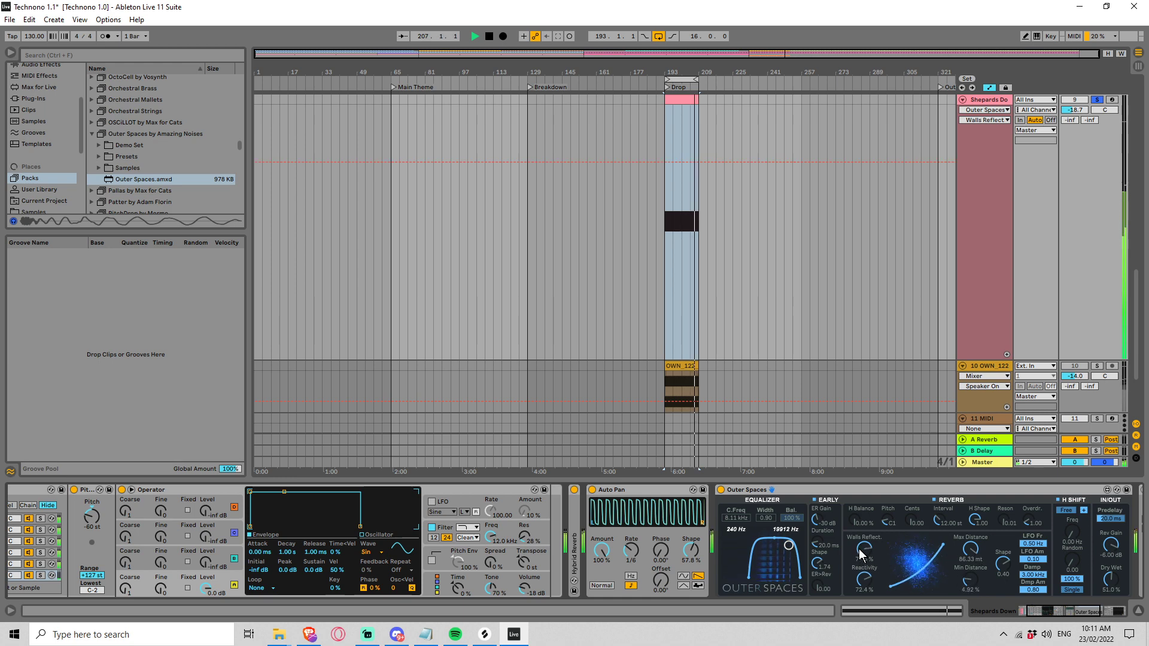
mouse_move(863, 540)
mouse_down()
mouse_move(863, 520)
mouse_move(863, 540)
mouse_up()
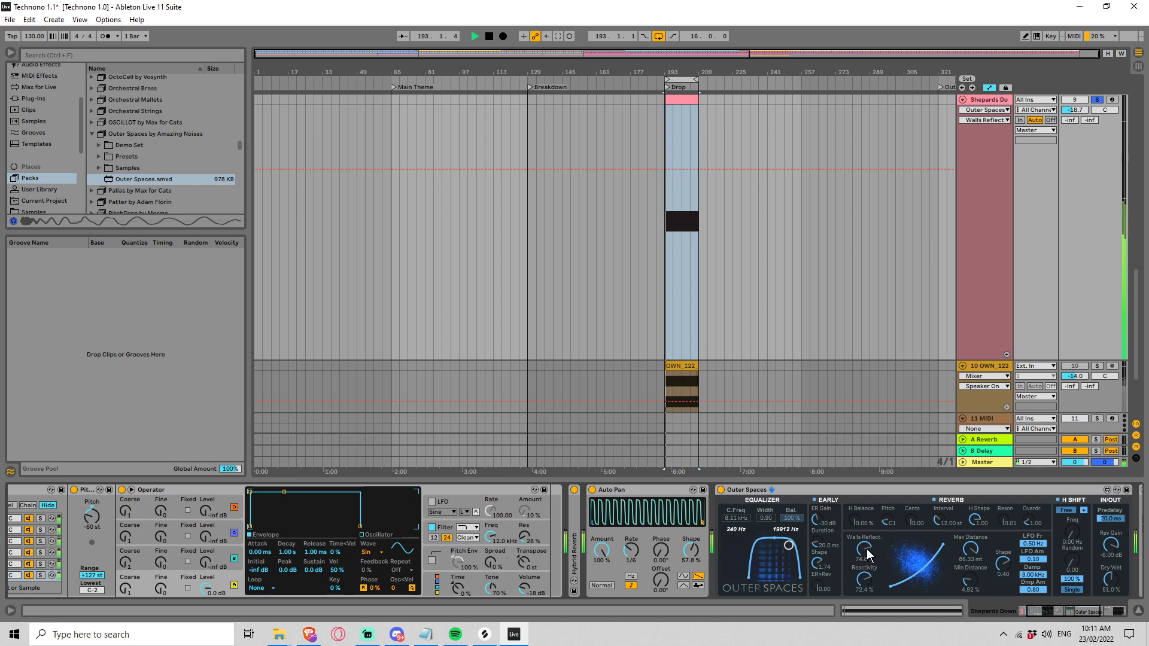
Step: Unsolo the Shepards Down track and set Outer Spaces' dry/wet to 45.5 %
click(1096, 100)
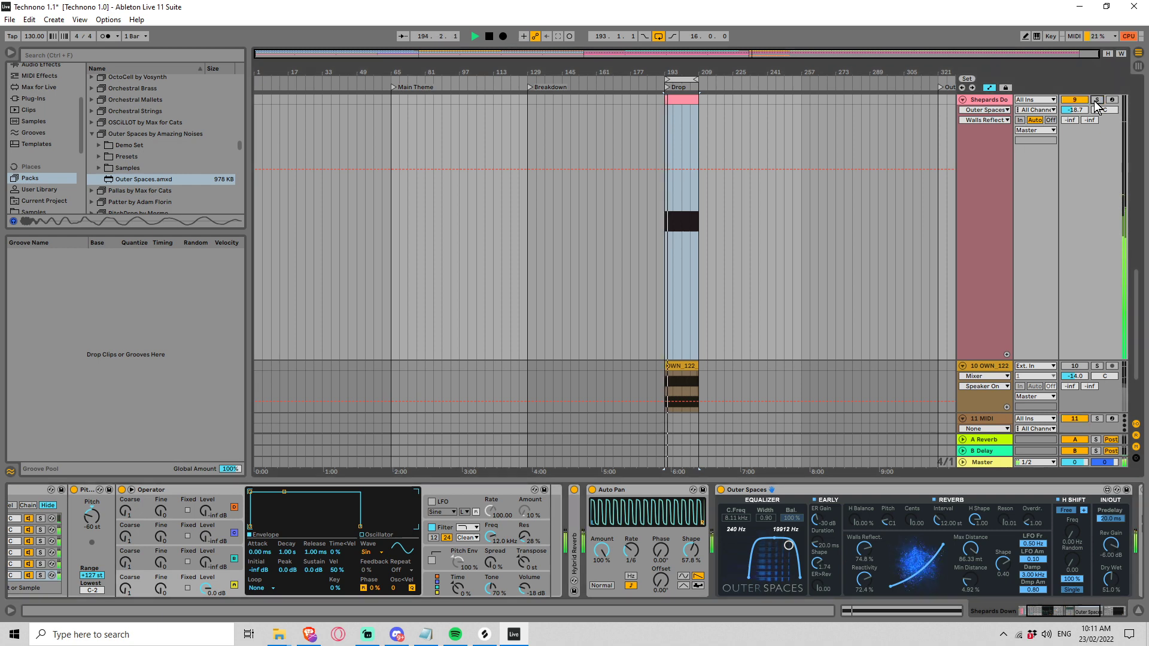
drag(1111, 569, 1111, 573)
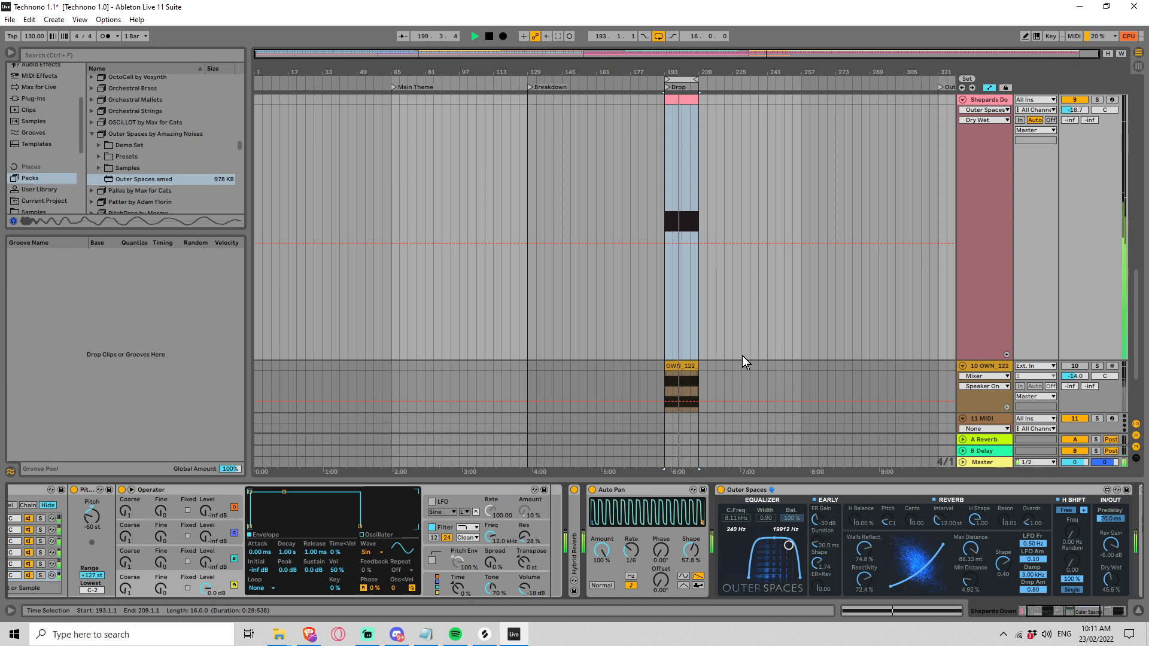
Step: Play the arrangement from bar 169 and show the 7 Wavetable track's A-Reverb send automation
click(613, 309)
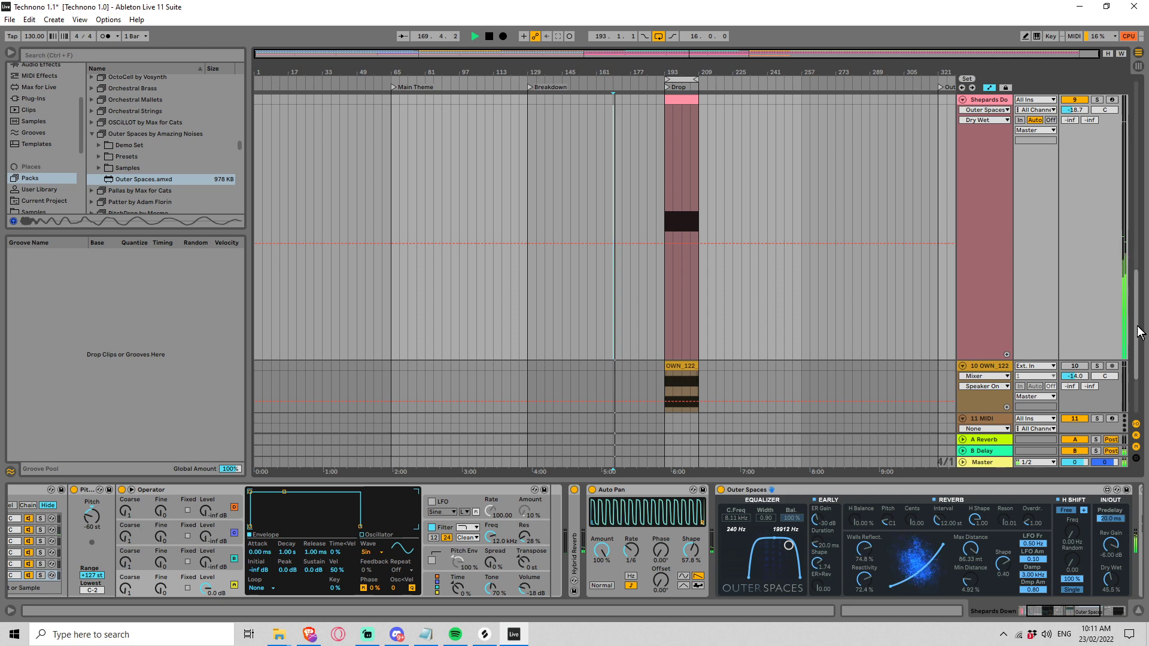
drag(1137, 321, 1086, 219)
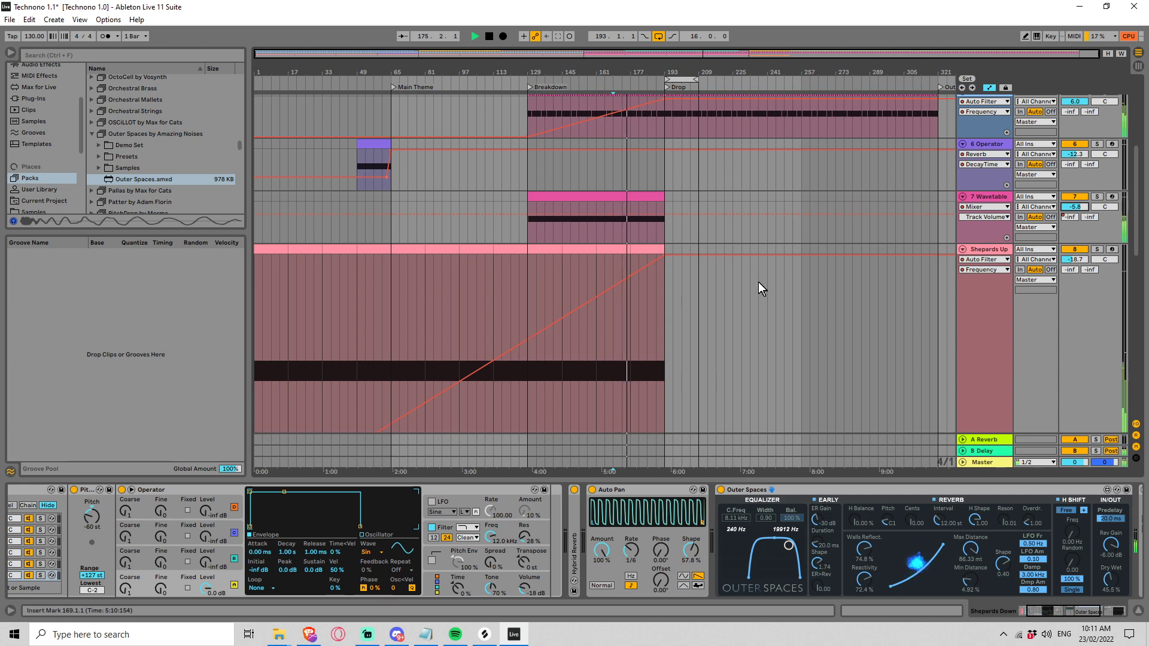
click(1070, 216)
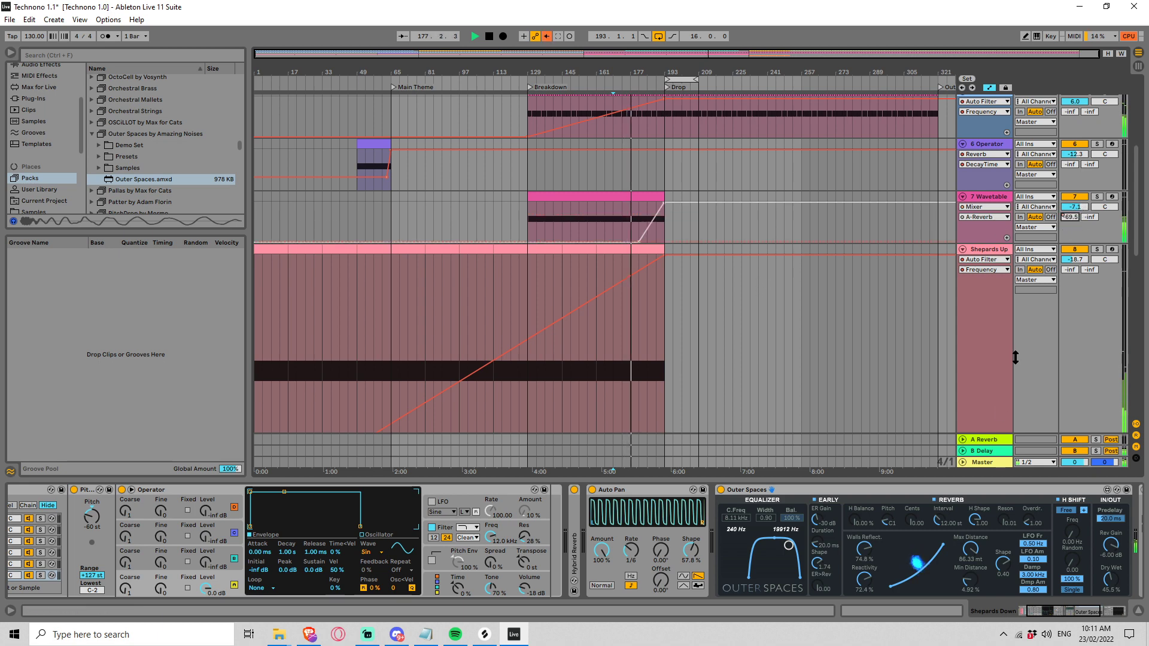
Step: Set the A Reverb return's decay time to 6.53 s and re-enable the overridden automation
click(981, 439)
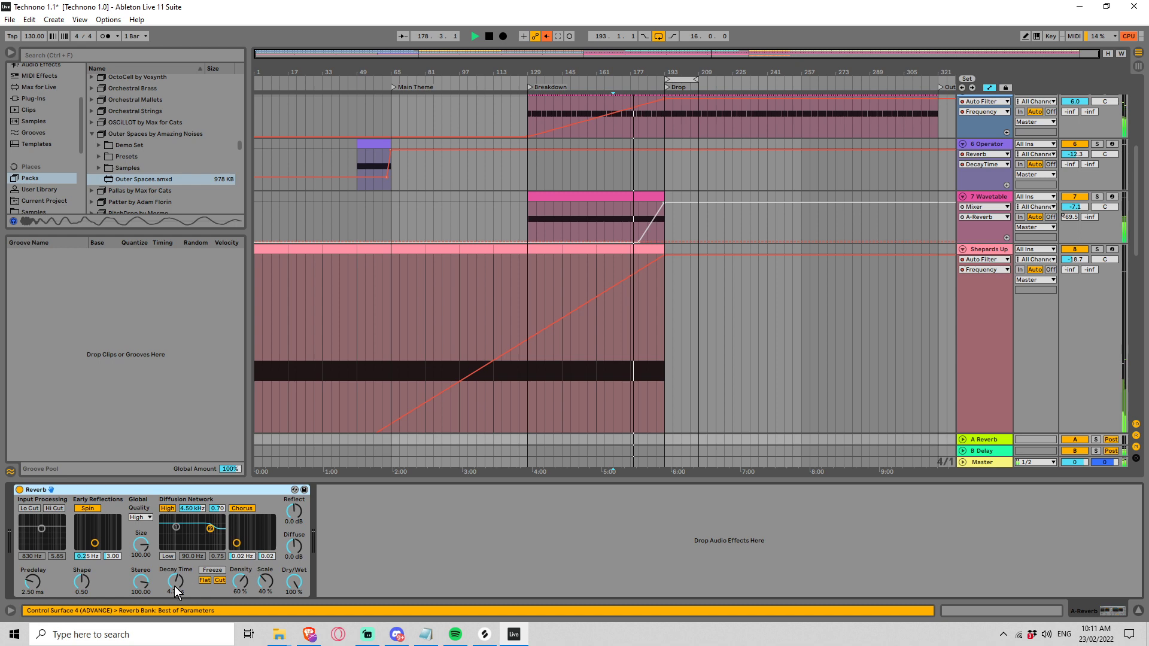
drag(175, 585, 175, 571)
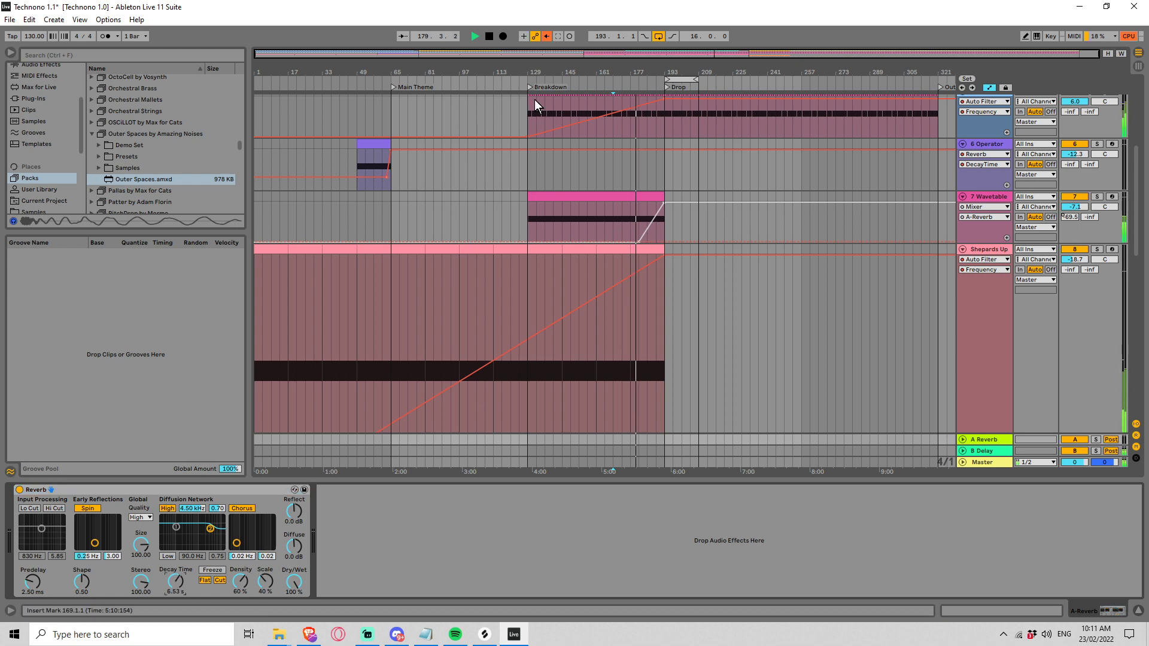
click(545, 37)
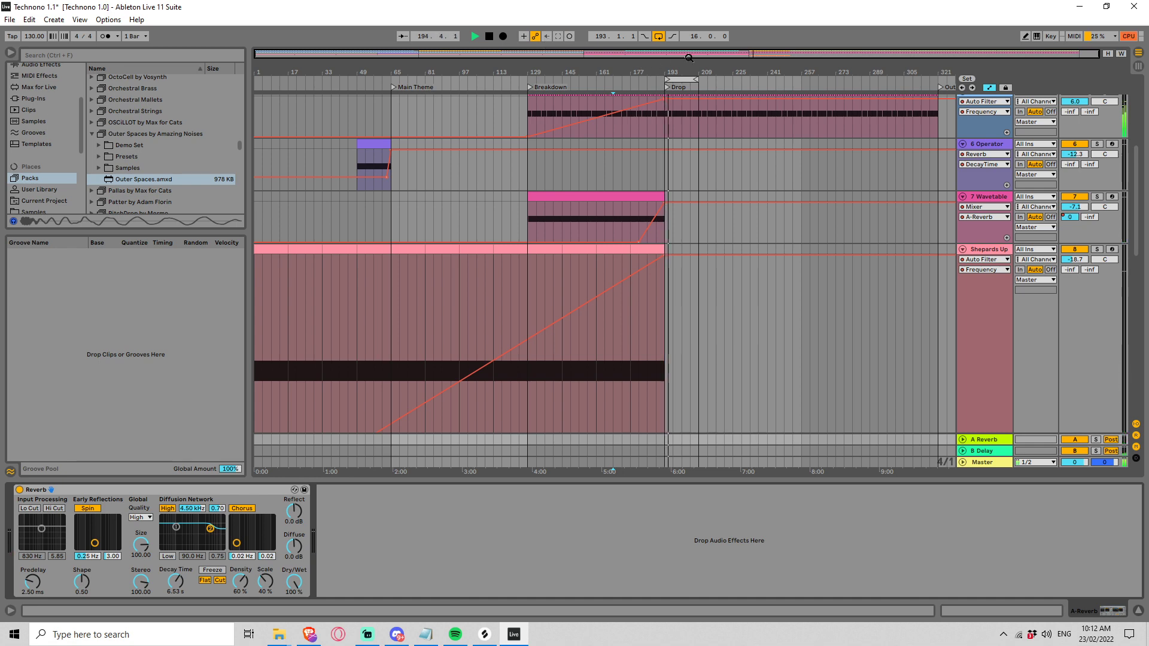
Step: Stop playback and insert a new MIDI track directly below the Rumble track
key(space)
drag(687, 57, 741, 107)
drag(1136, 170, 1138, 96)
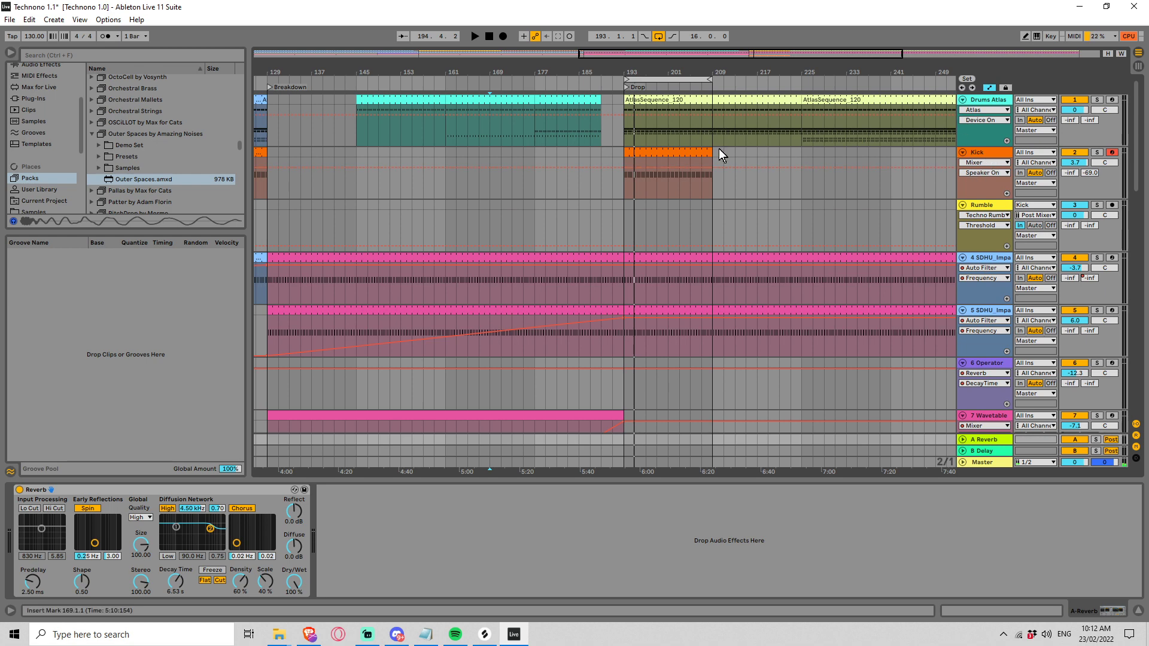
click(986, 153)
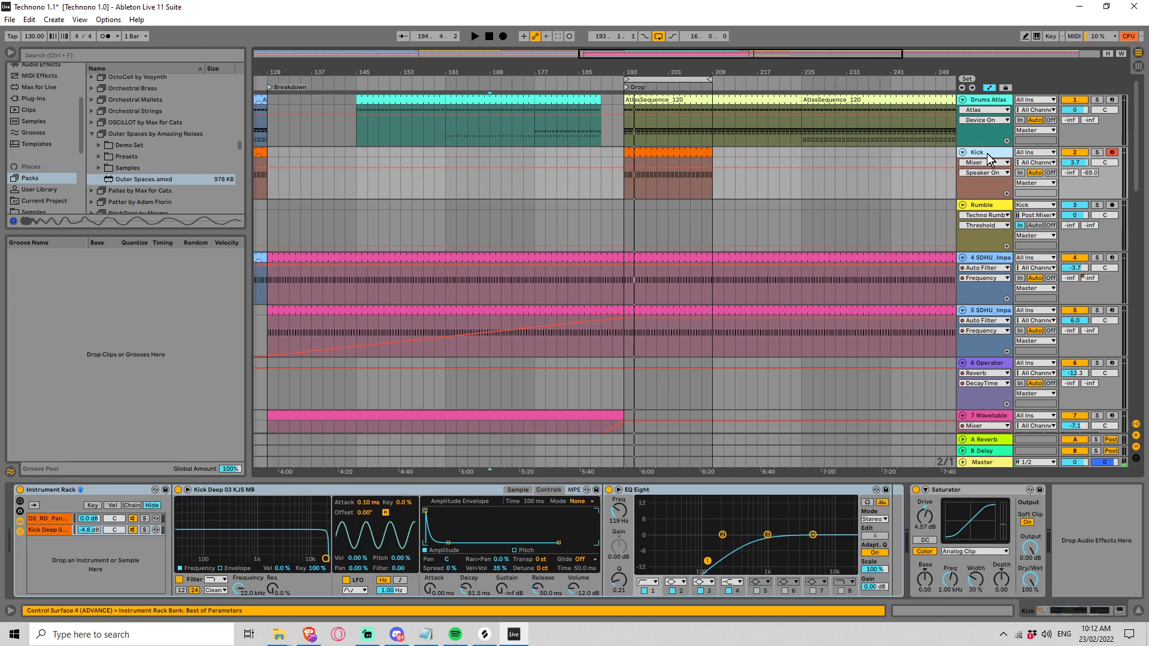
click(984, 208)
key(ctrl+shift+t)
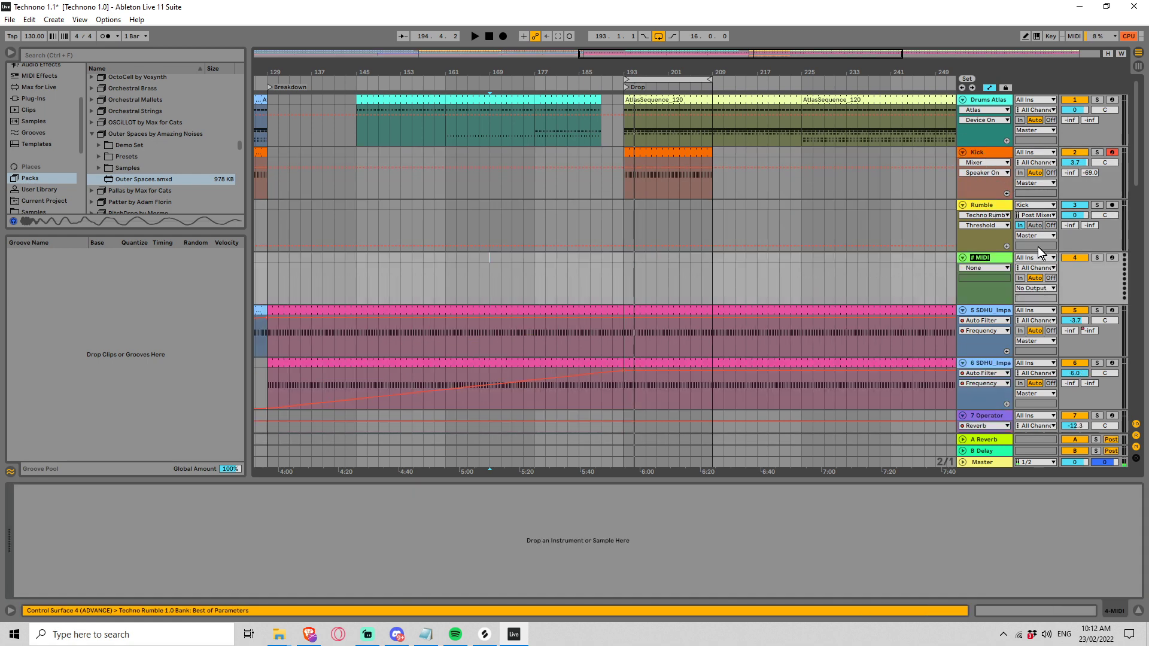
Step: Name the new MIDI track "Clap Quick"
text(Snare Qu)
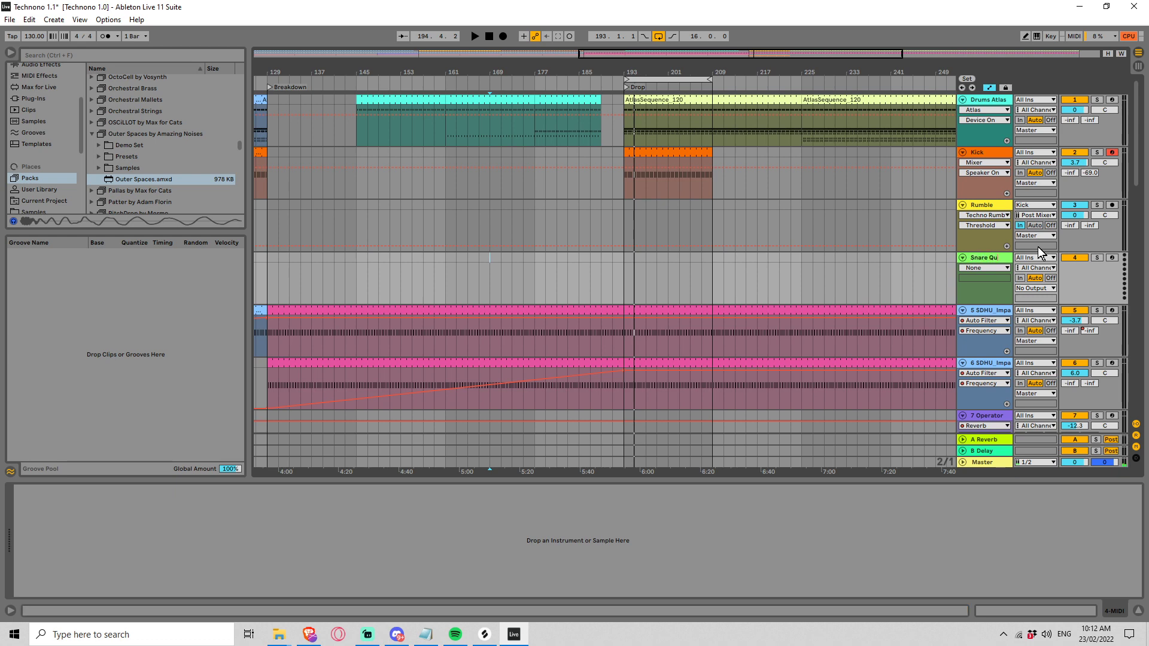
text(ick)
key(BackSpace)
key(ctrl+a)
text(Cal)
key(Return)
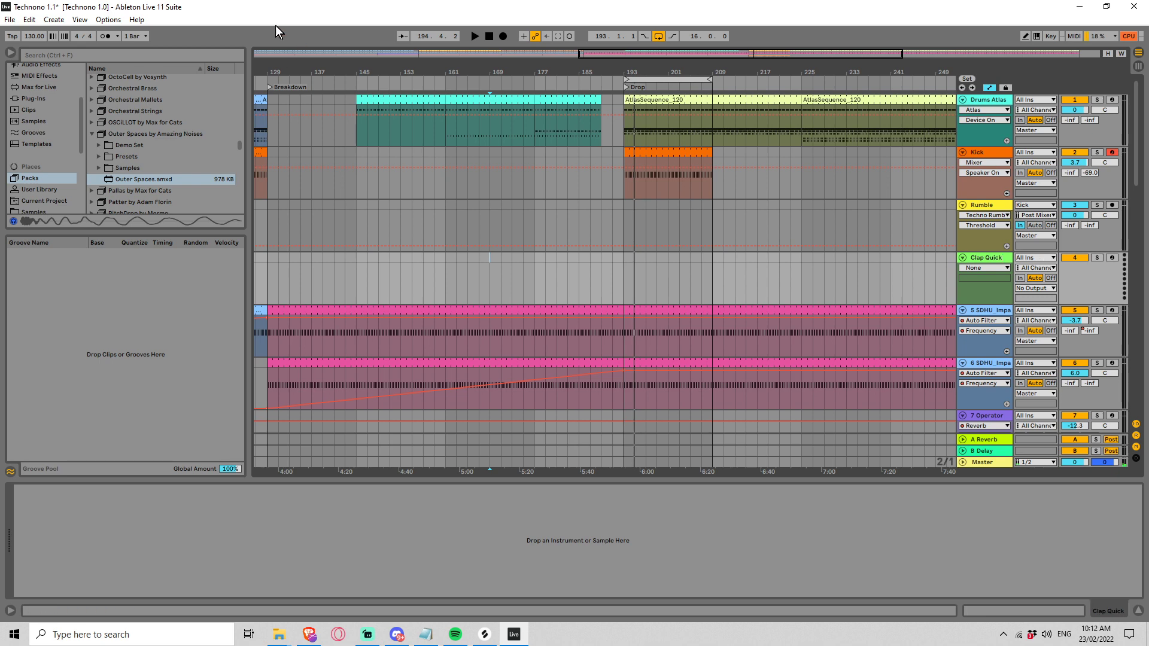
Step: Search the browser for "clap" across all results
click(49, 59)
text(cl)
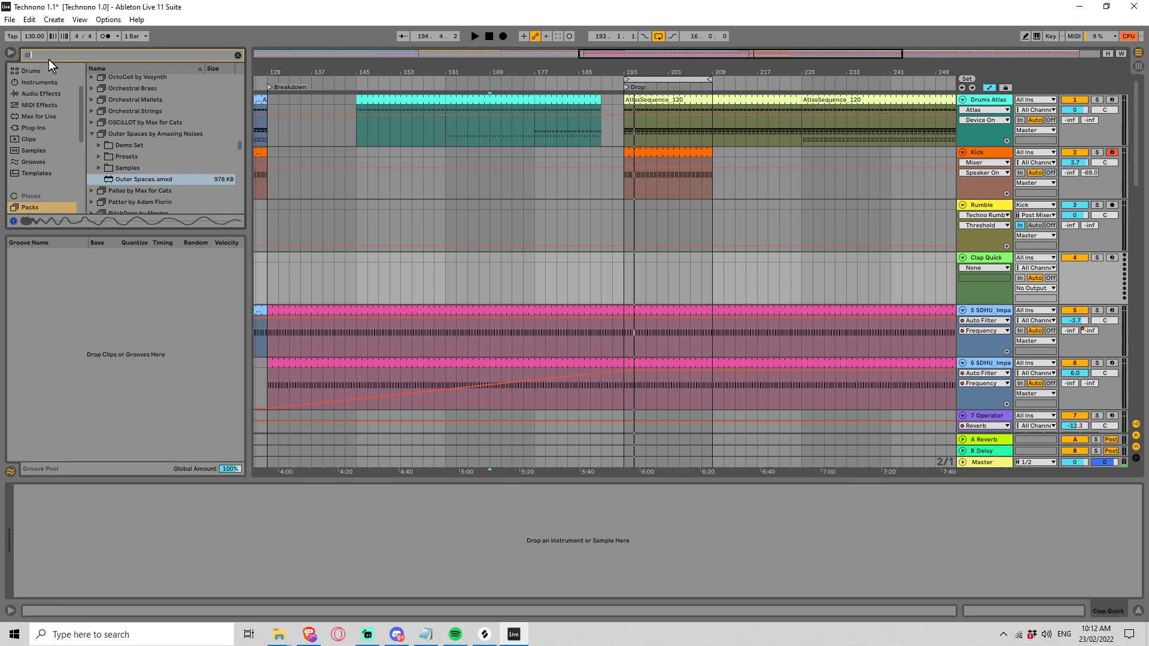
text(ap)
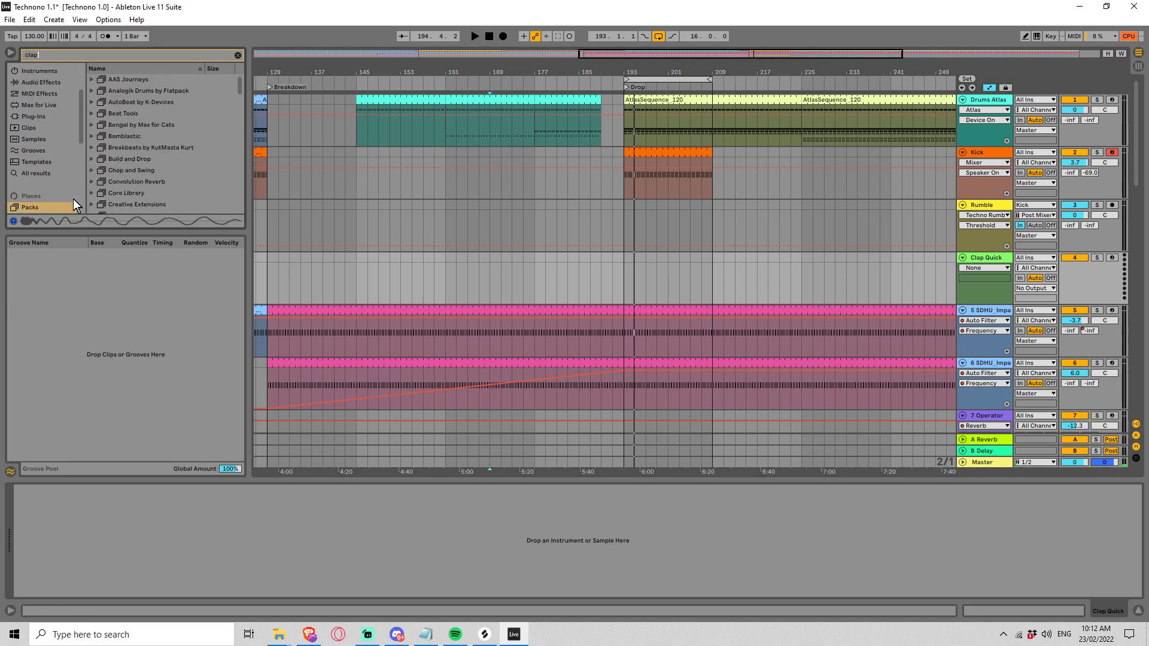
click(37, 173)
Step: Audition the clap samples one after another, from 07_RA_KIT_04_CLAPS_120.wav down to Clap 2LayerValve2 TT.aif
click(138, 111)
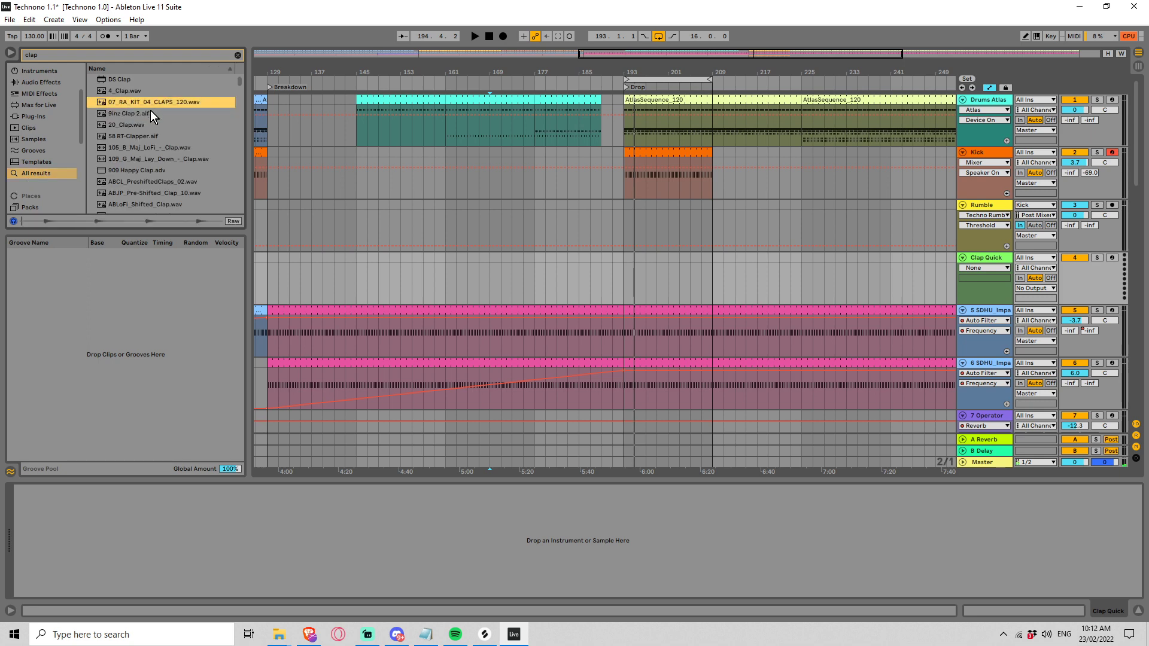
key(Down)
key(Down)
key(Down)
key(Down)
key(Down)
key(Down)
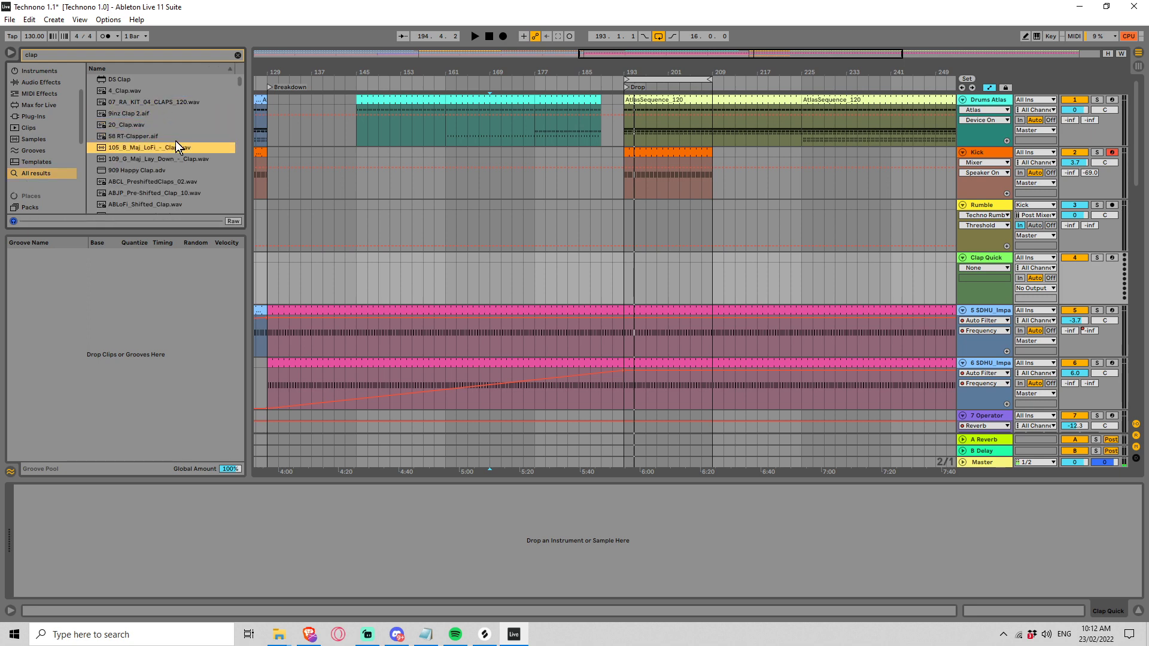
key(Down)
key(Down)
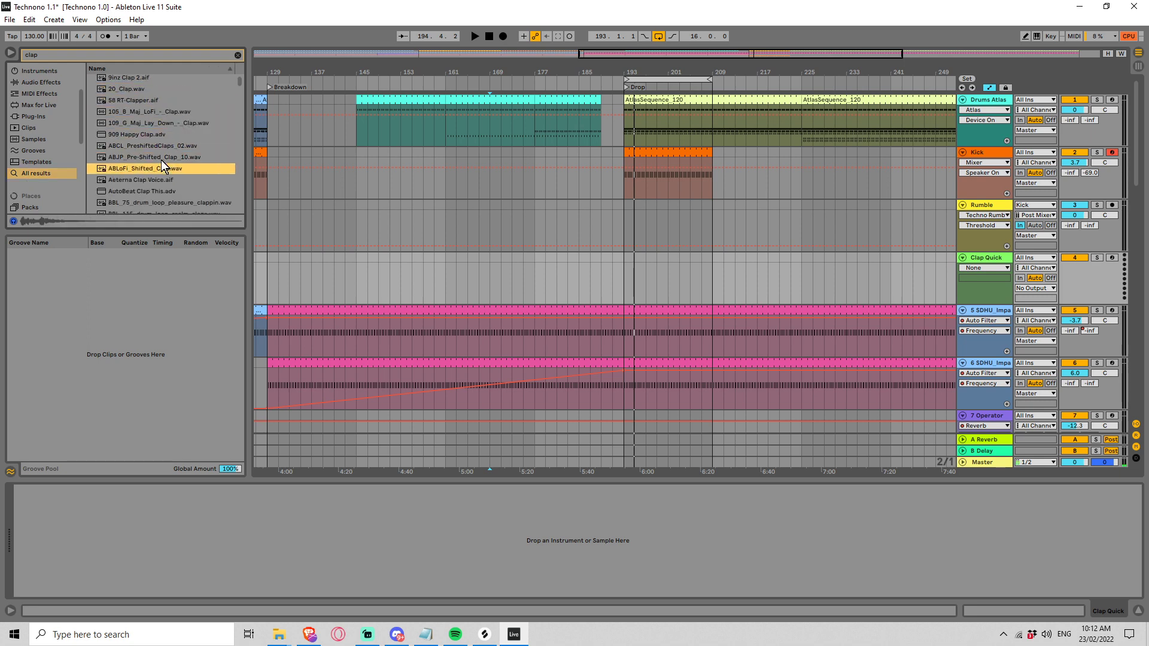
key(Down)
key(Down)
key(Down)
key(Down)
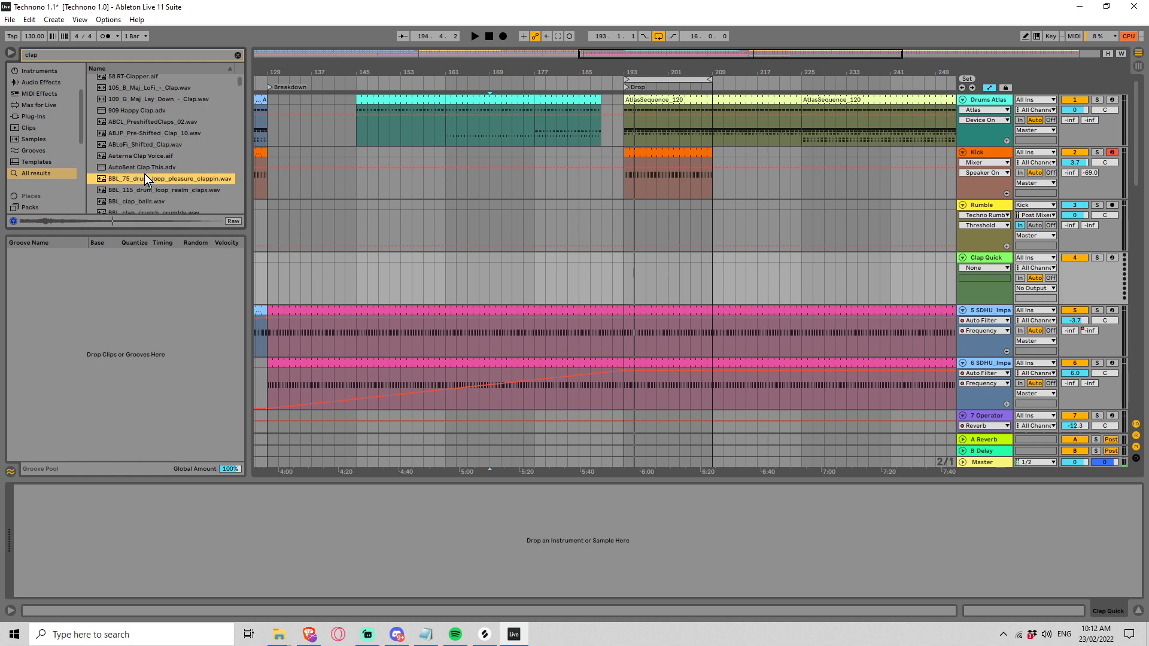
key(Down)
key(Down)
key(Down)
key(Down)
key(Down)
key(Down)
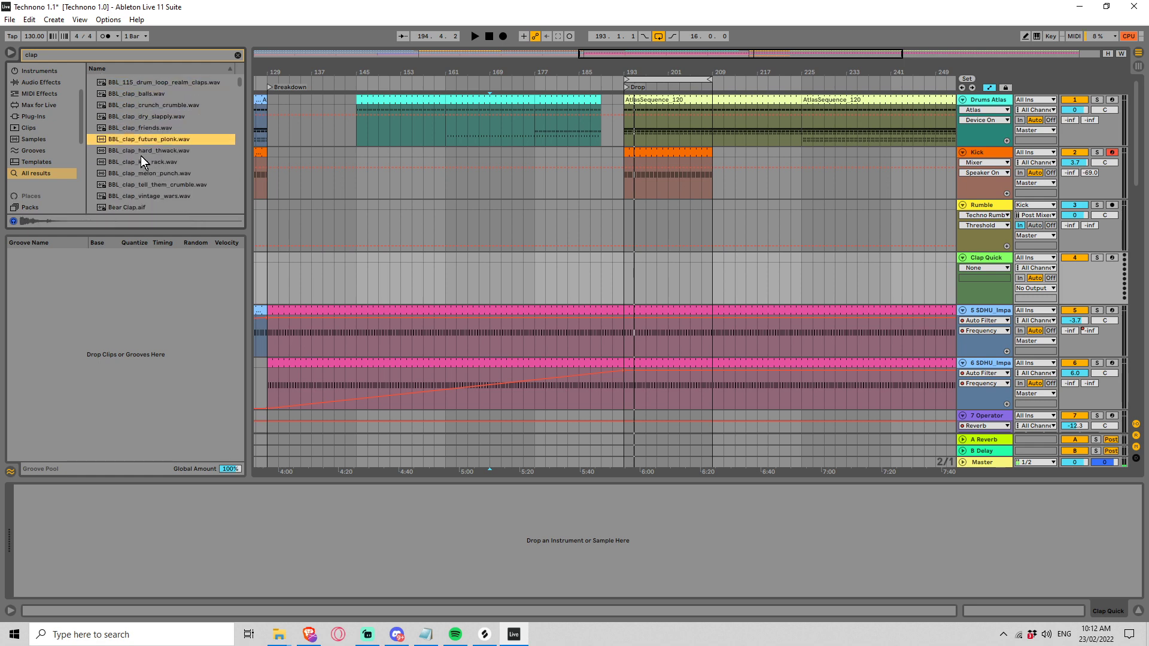
key(Down)
key(Down)
key(Down)
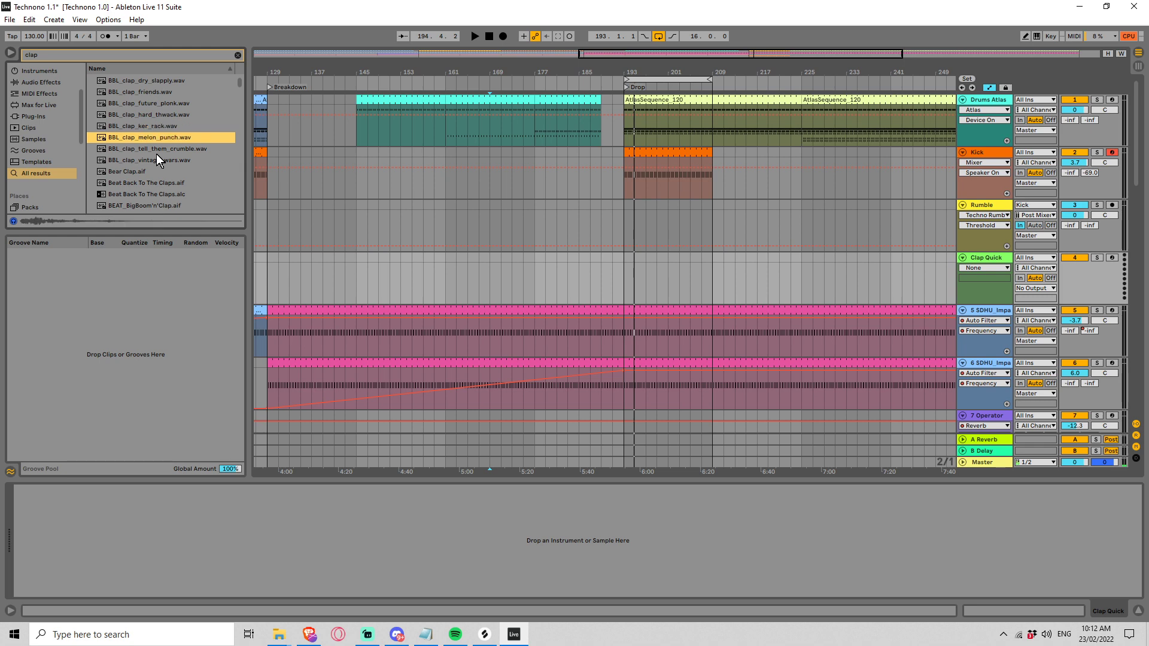
key(Down)
scroll(160, 152, down, 1)
key(Down)
scroll(160, 150, down, 1)
key(Down)
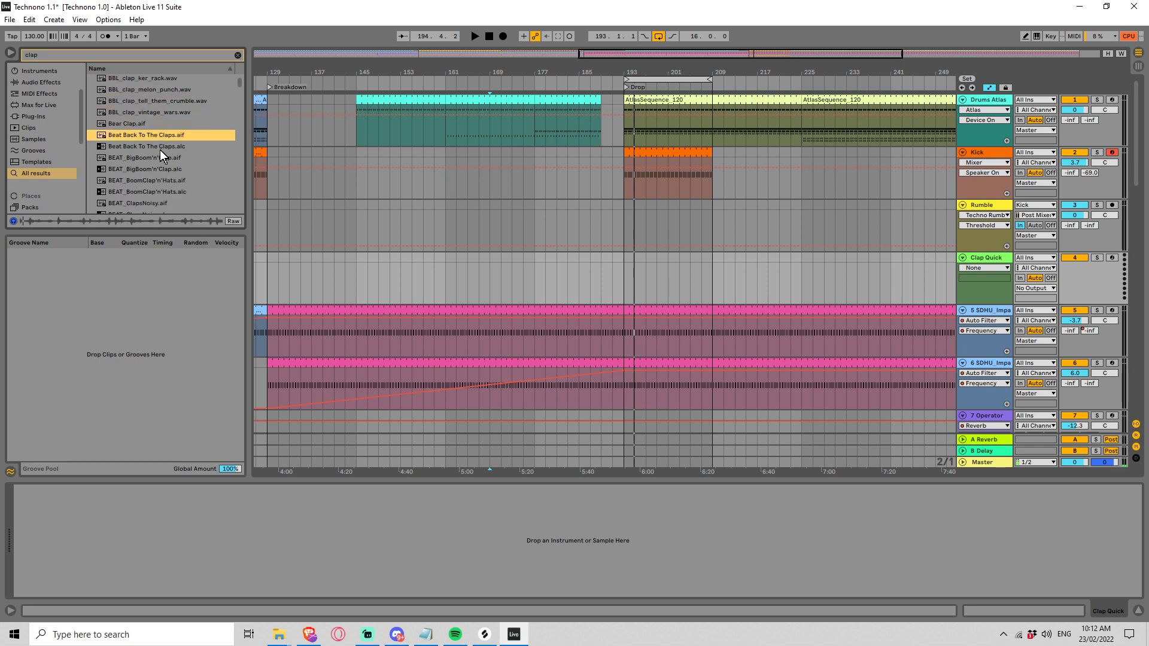
scroll(160, 149, down, 3)
click(152, 155)
scroll(161, 159, down, 6)
scroll(160, 158, up, 9)
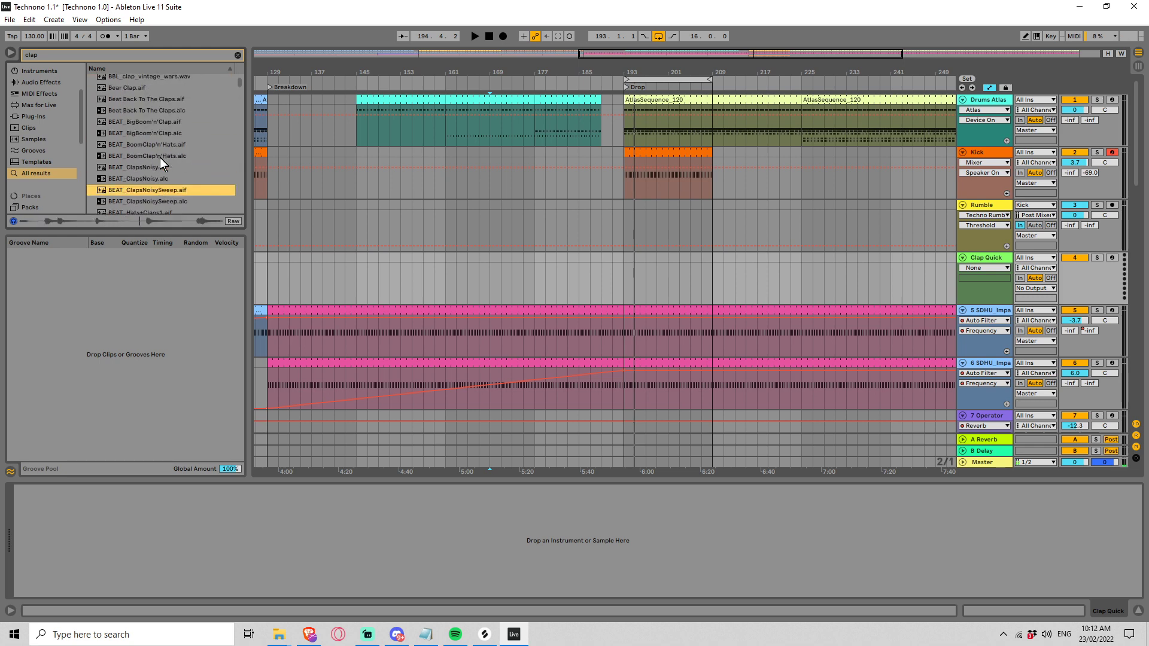
scroll(159, 158, down, 10)
click(159, 159)
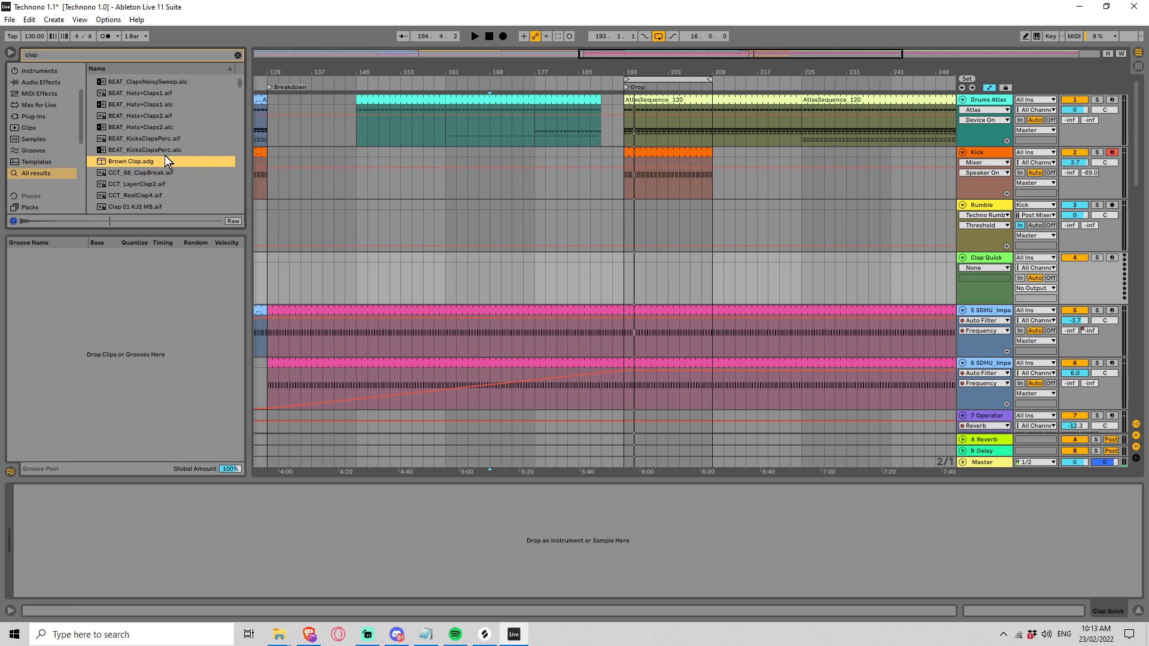
key(Down)
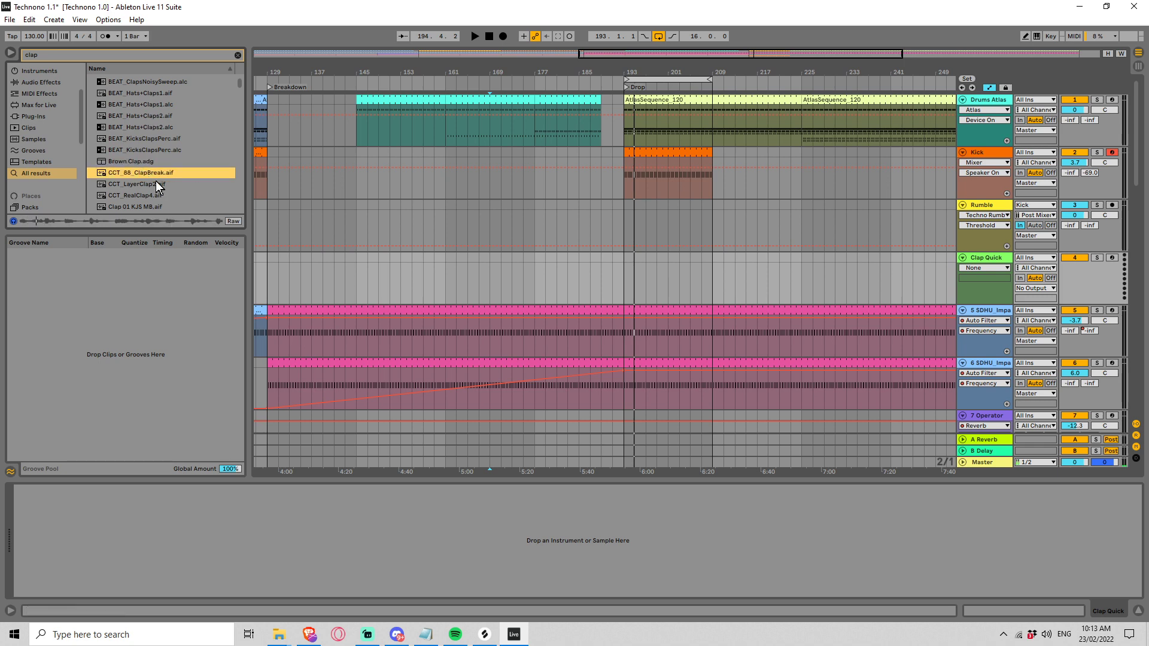
key(Down)
scroll(161, 174, down, 4)
key(Down)
key(Down)
key(Down)
key(Down)
key(Down)
key(Down)
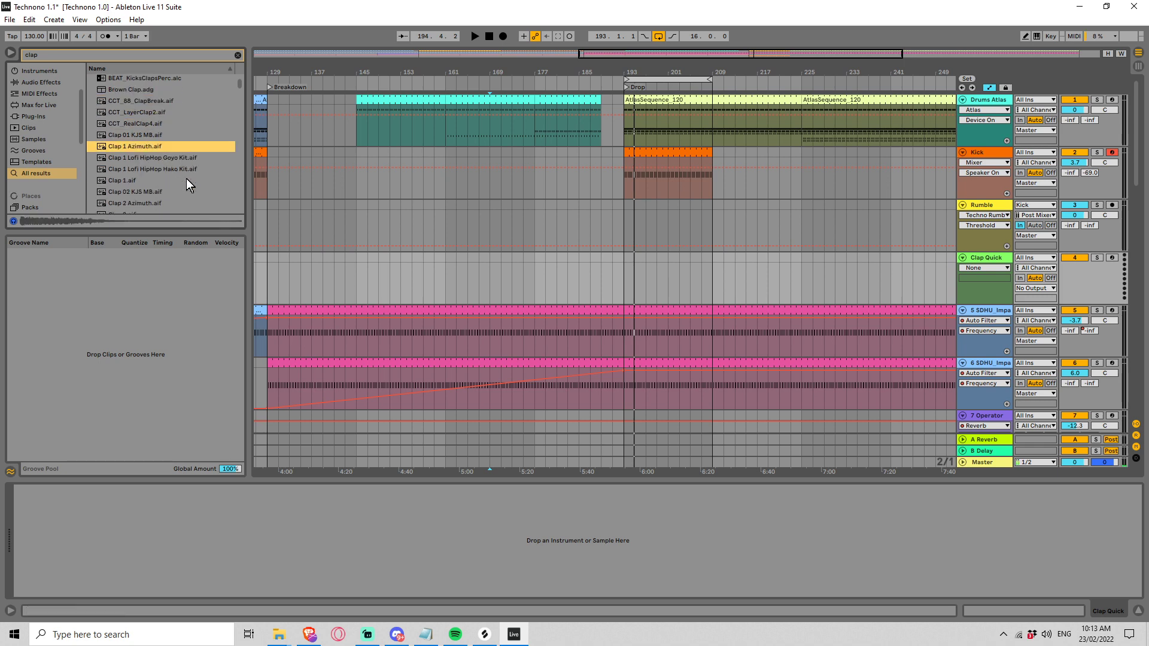
scroll(181, 176, down, 3)
key(Down)
key(Down)
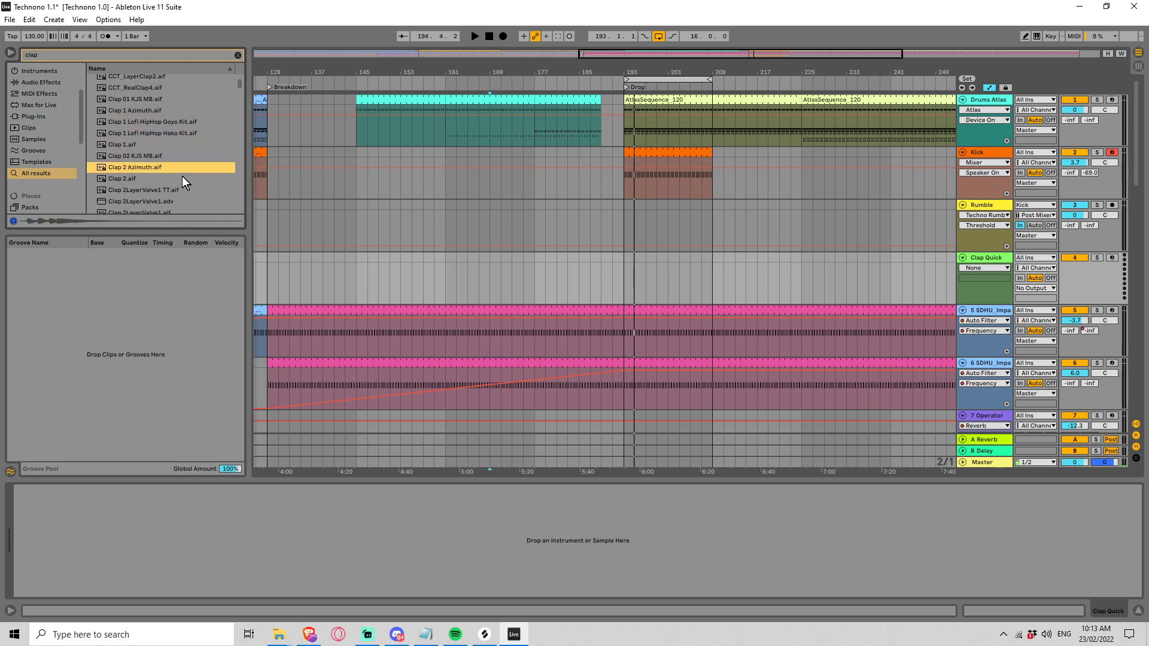
scroll(182, 176, down, 3)
key(Down)
key(Down)
Step: Preview the neighbouring Clap 2LayerValve samples and load Clap 2LayerValve2.aif as the Clap Quick track's instrument
key(Down)
scroll(182, 176, down, 1)
key(Down)
key(Down)
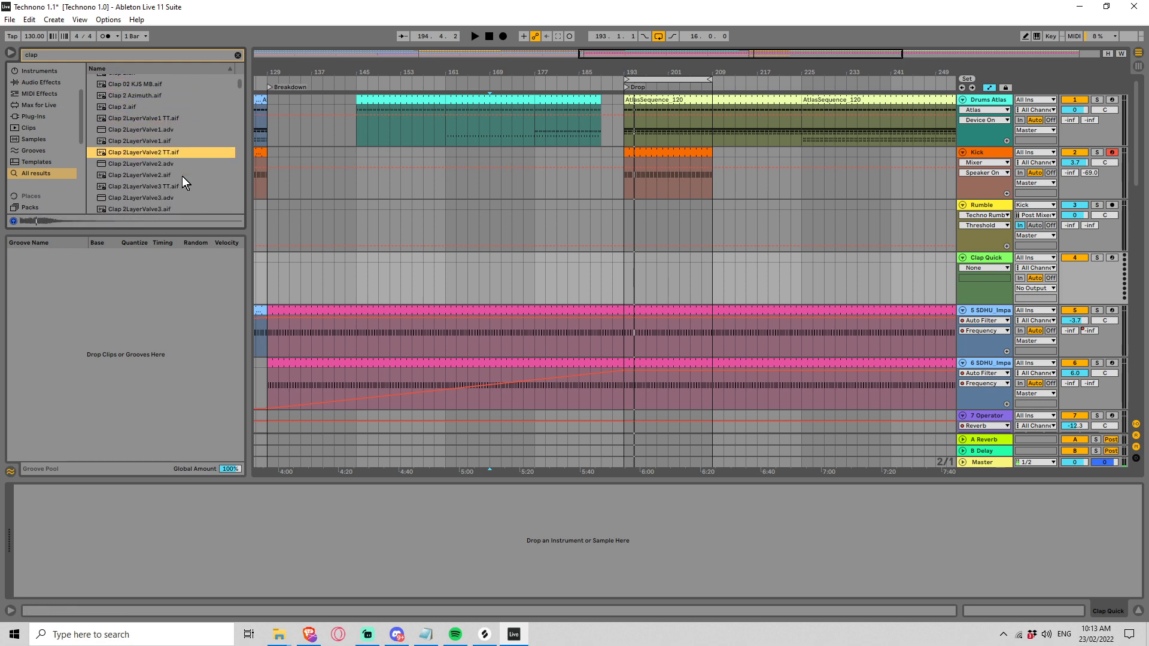
scroll(182, 176, down, 1)
key(Down)
key(Down)
key(Up)
key(Down)
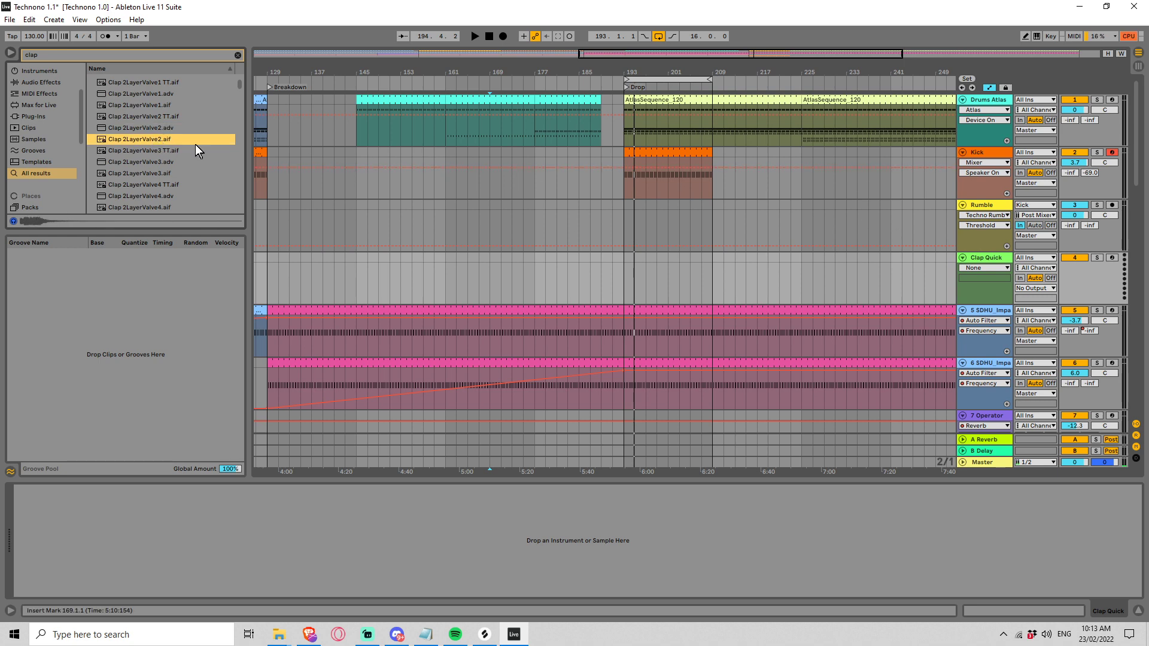
drag(145, 139, 446, 527)
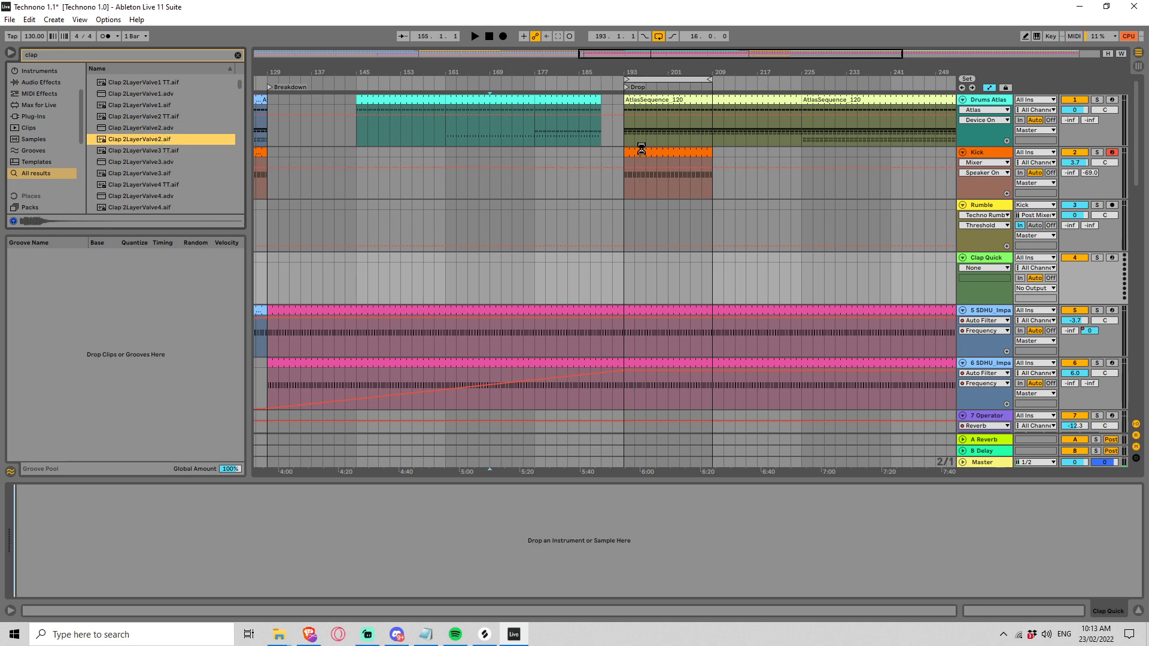
Step: Create an empty two-bar MIDI clip on the Clap Quick track from bar 191 to the Drop at bar 193
click(613, 282)
key(space)
drag(612, 282, 626, 284)
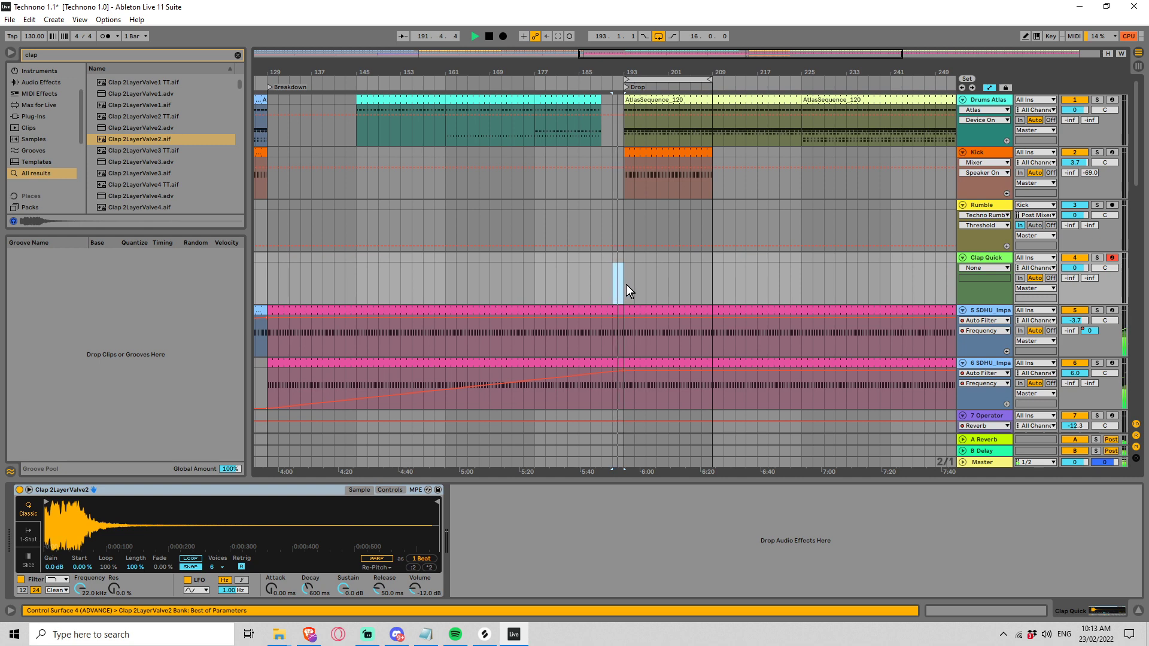
key(ctrl+shift+m)
key(space)
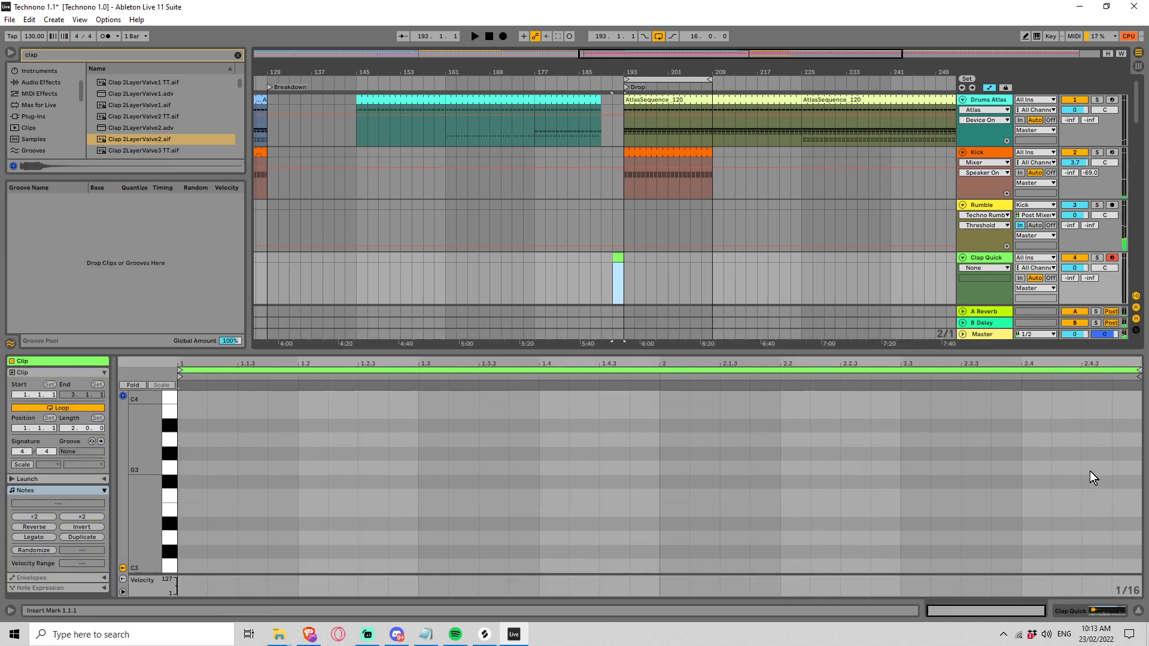
Step: Add a sixteenth C2 note at 2.4.3 in the Clap Quick clip and duplicate it into the following sixteenth
double_click(1089, 472)
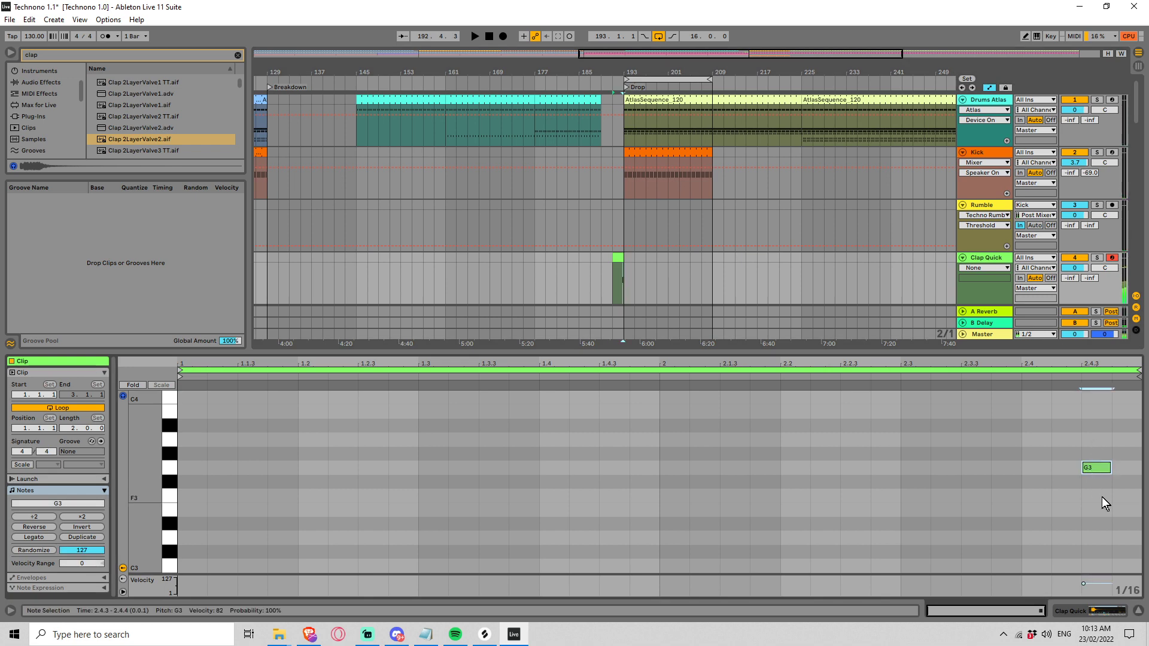
key(shift+Down)
key(shift+Down)
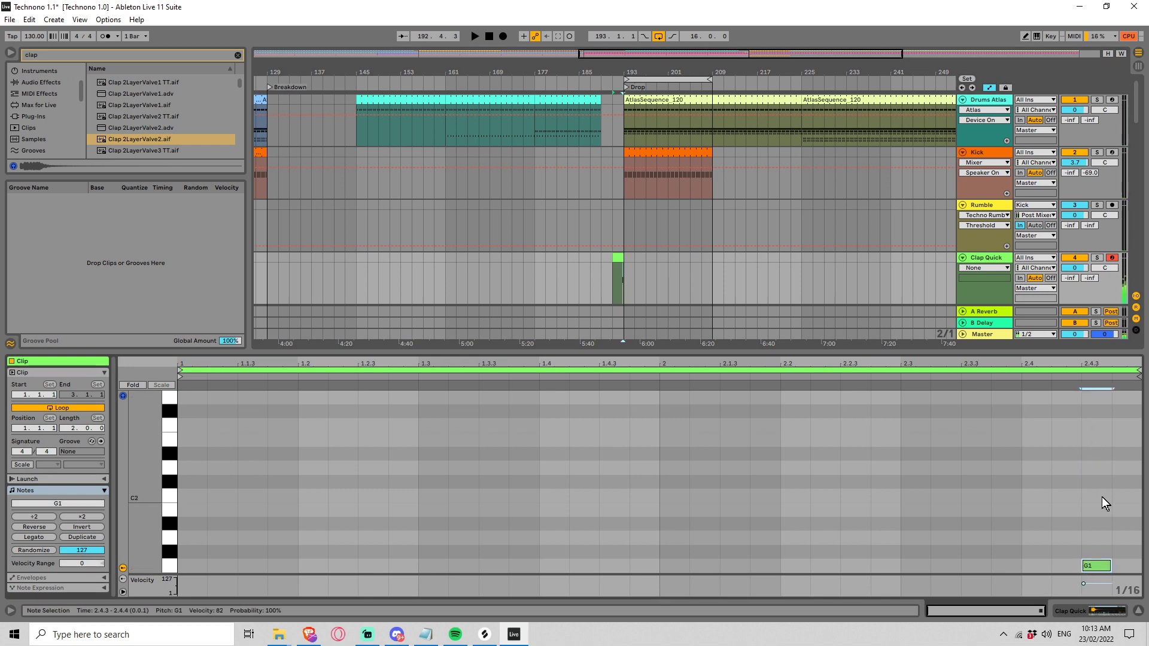
key(Up)
key(Up)
key(Up)
key(Up)
key(Up)
key(Up)
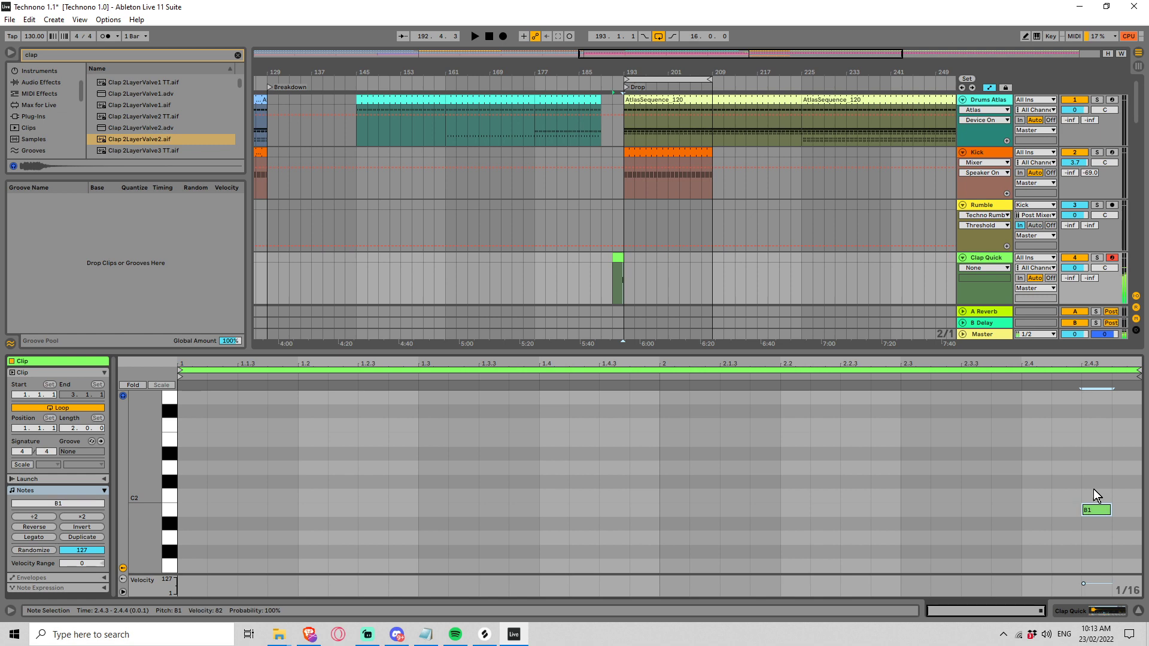
key(Down)
key(ctrl+d)
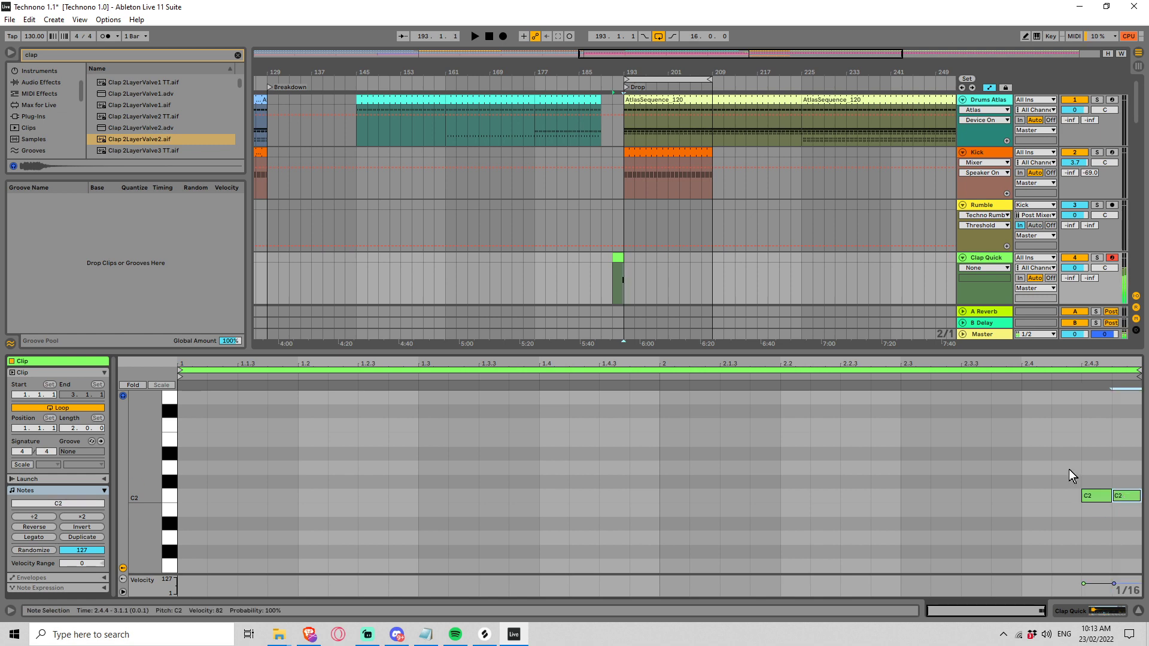
Step: Shorten the first of the two C2 clap notes slightly and play the transition into the Drop
key(space)
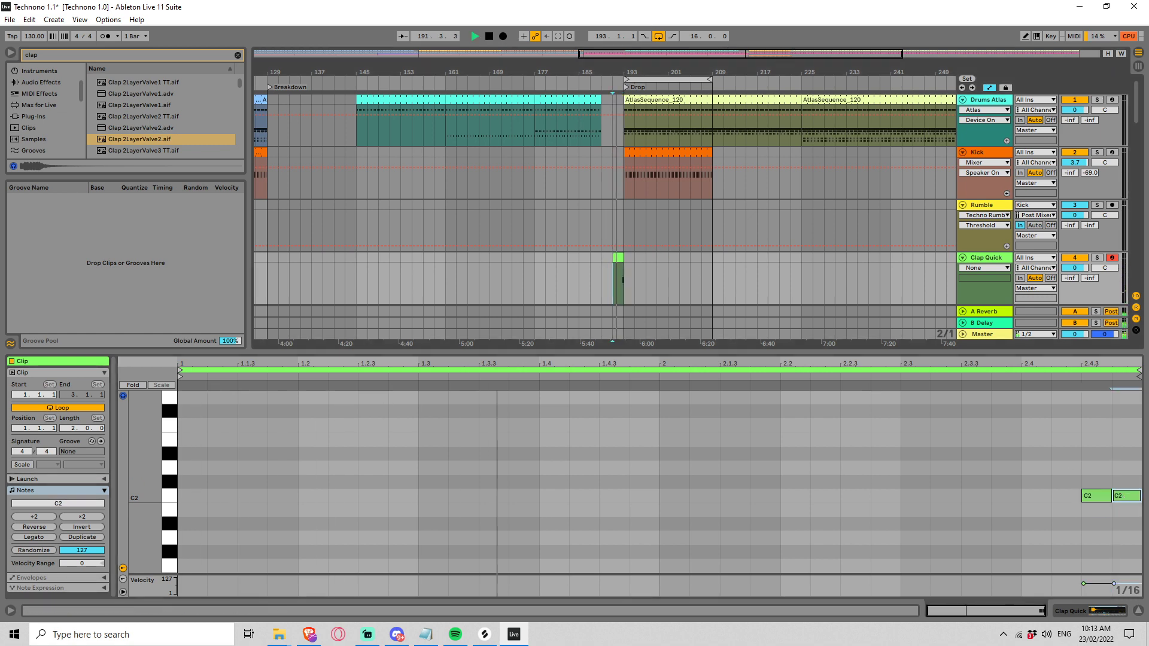
drag(764, 55, 764, 62)
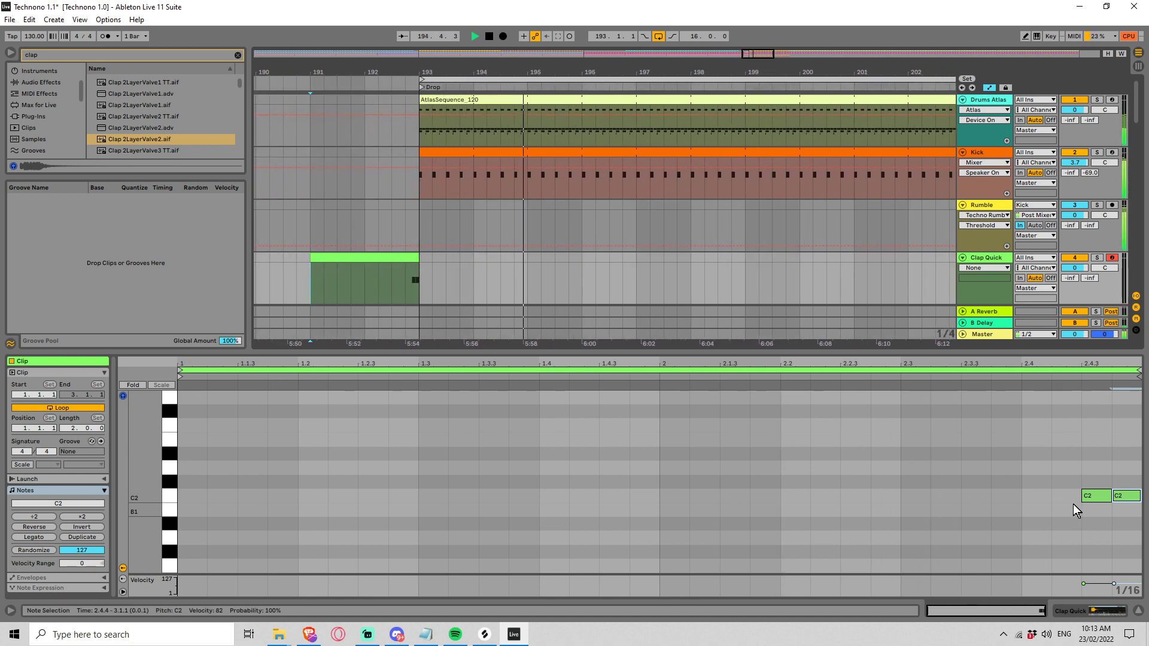
drag(1110, 495, 1103, 495)
click(398, 287)
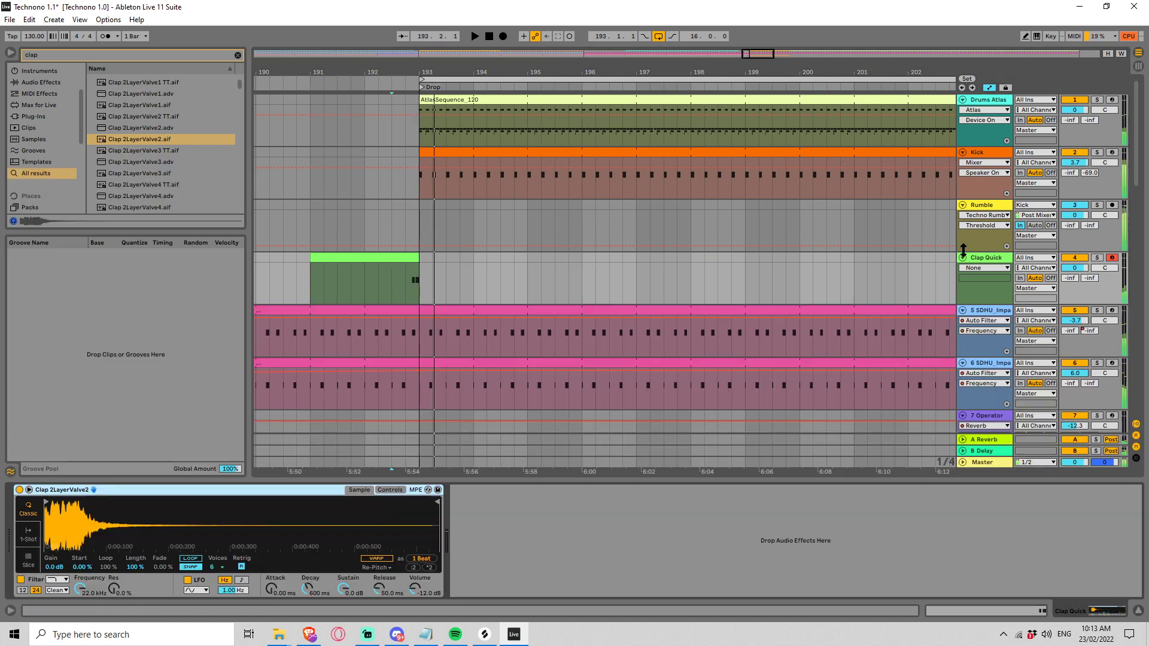
Step: Replace the Clap Quick instrument's sample with Clap Conundrums 06.aif and play the transition into the Drop
scroll(170, 153, down, 3)
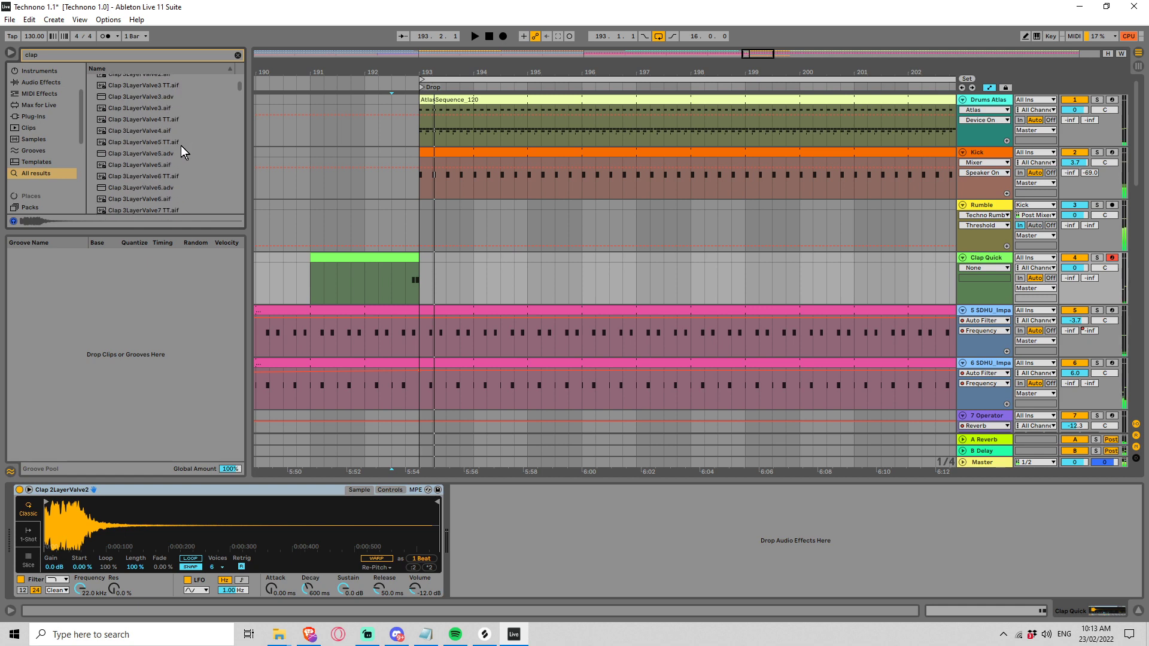
drag(239, 80, 238, 97)
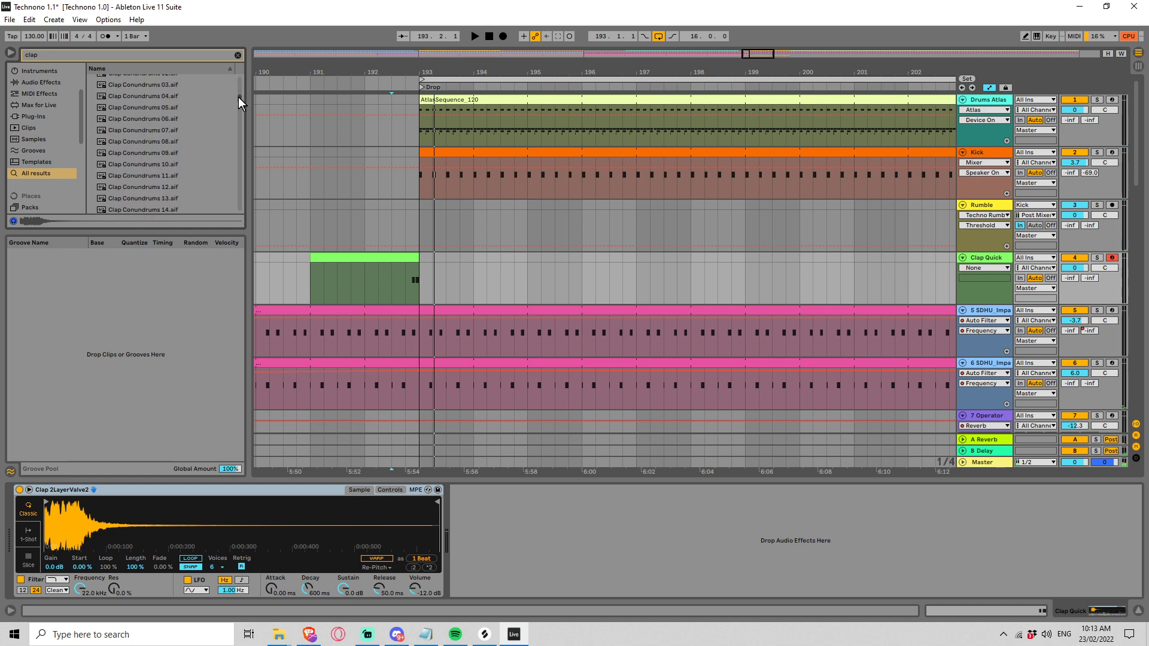
click(198, 118)
drag(151, 118, 138, 527)
key(space)
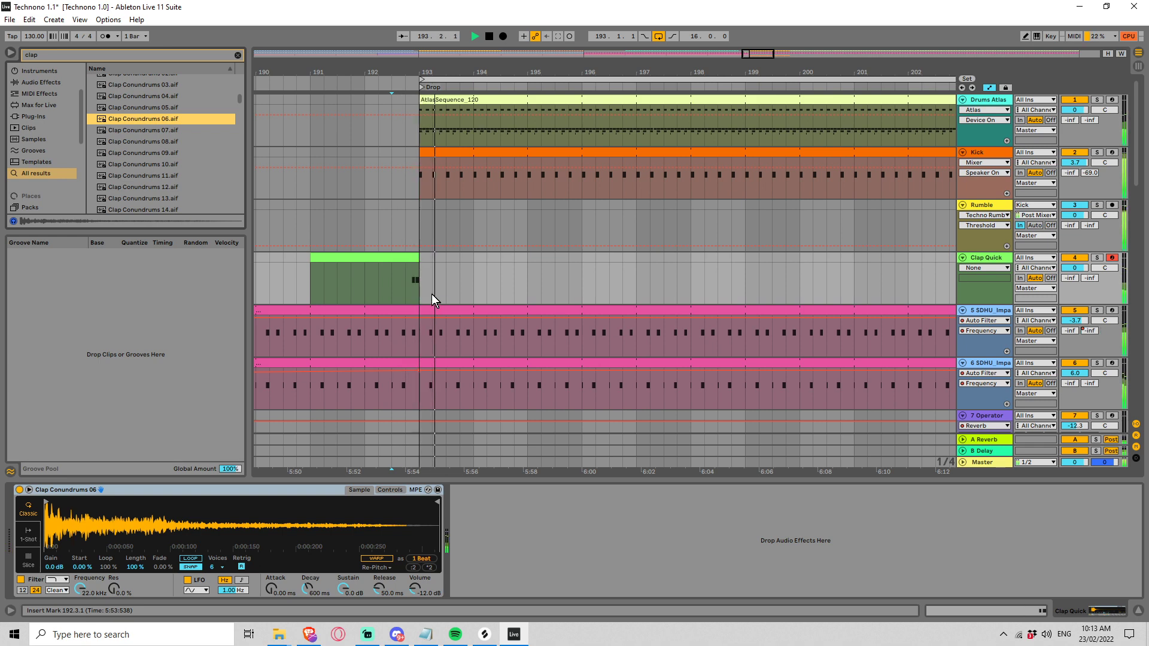
key(space)
Step: Transpose both clap notes in the Clap Quick clip up to E2 and play the transition into the Drop
click(407, 263)
drag(987, 476, 1114, 511)
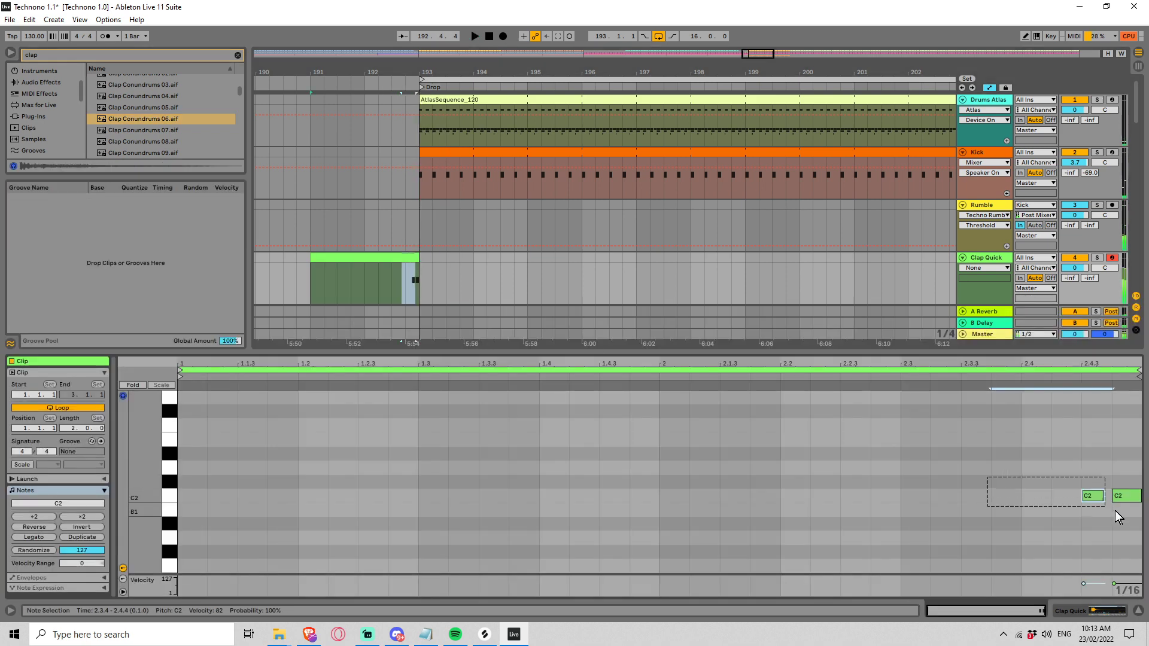
key(Up)
key(Up)
key(Up)
key(Up)
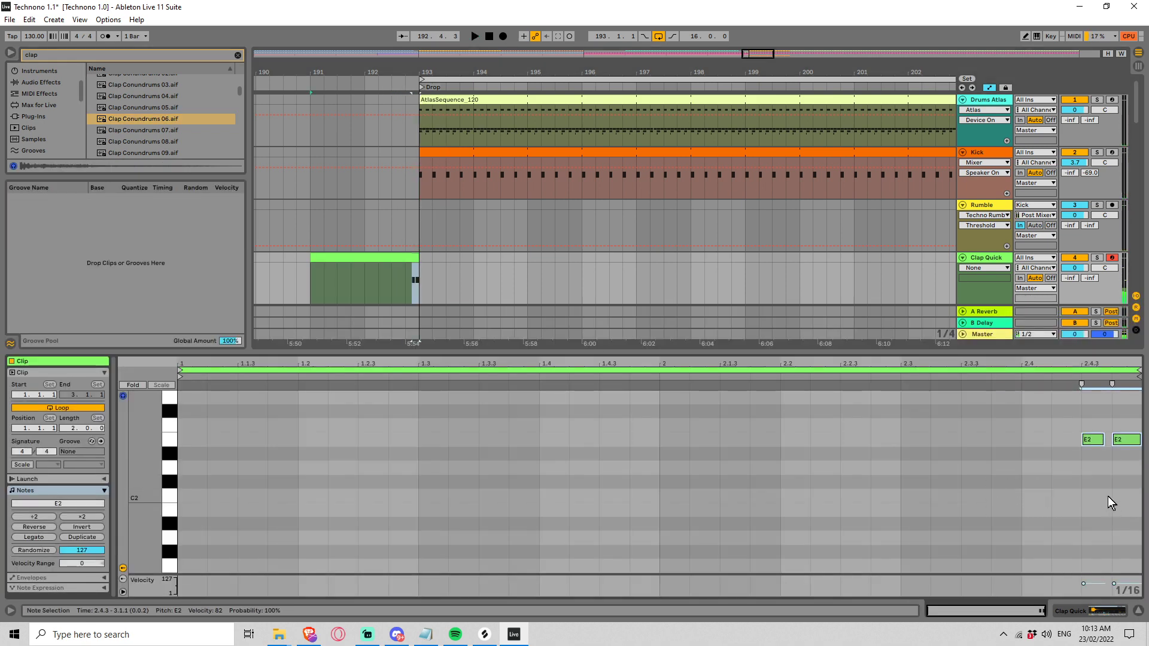
key(space)
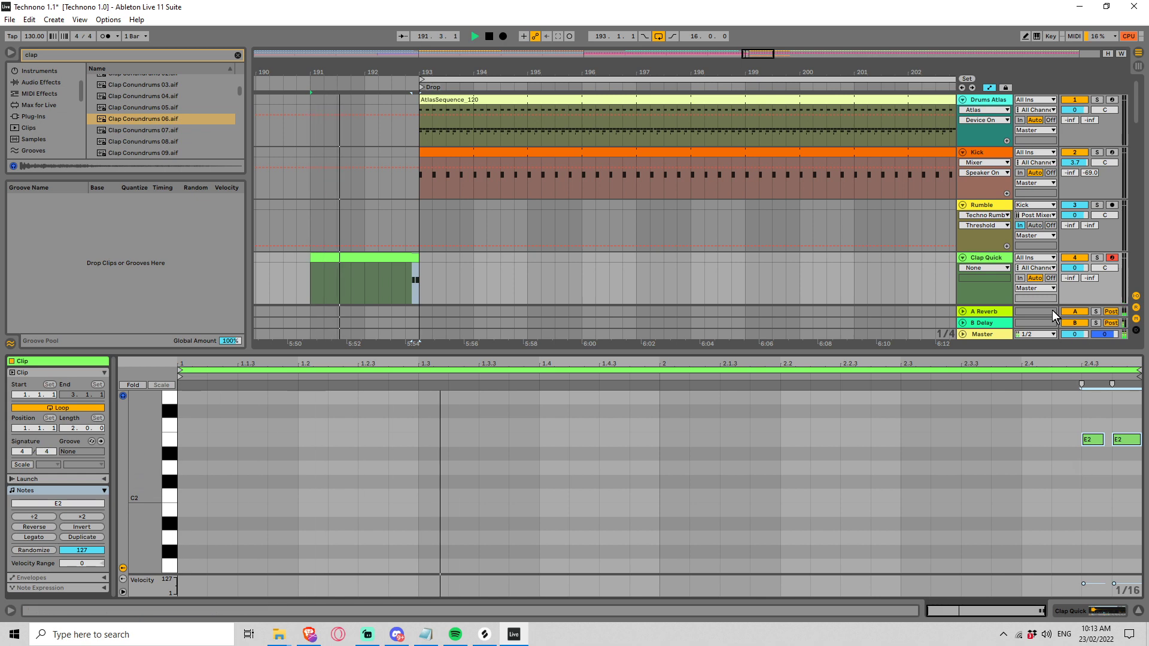
Step: Lengthen the Clap Conundrums 06 amplitude release to 2.34 s and play from just before the Drop
double_click(987, 253)
click(390, 490)
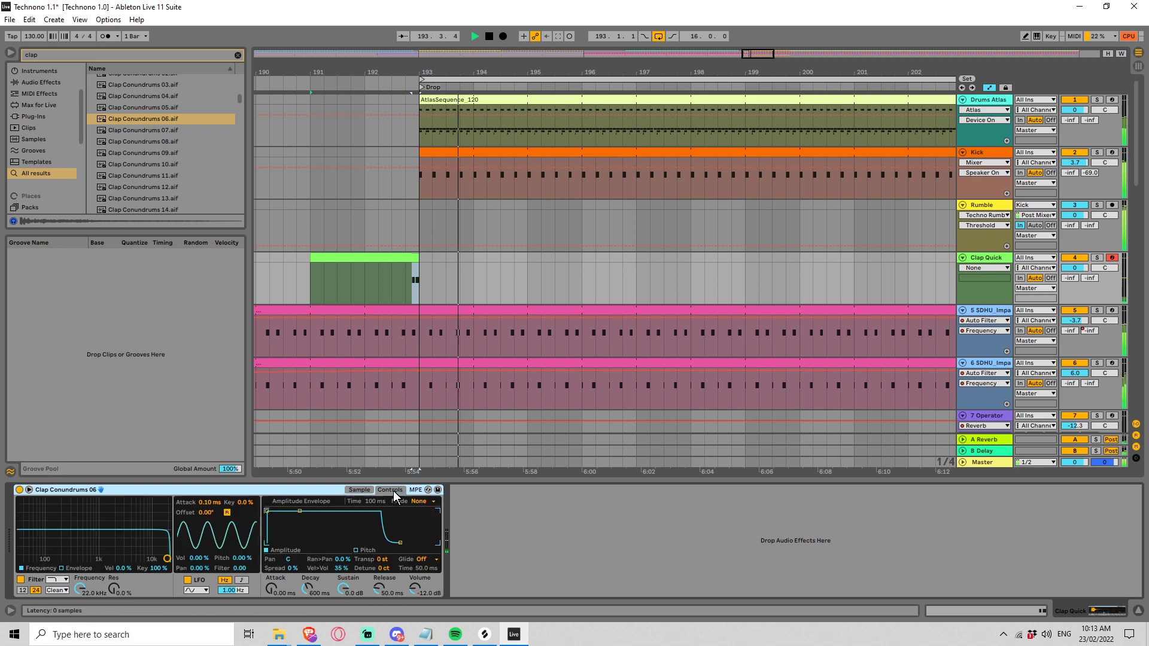
drag(400, 542, 421, 543)
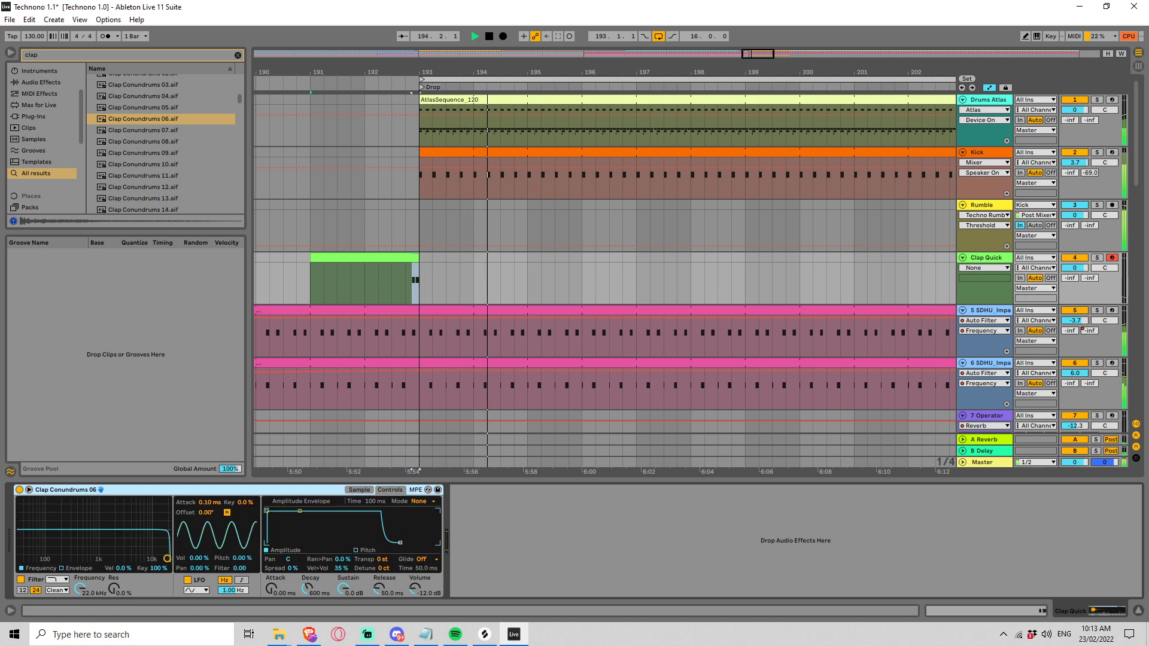
click(405, 283)
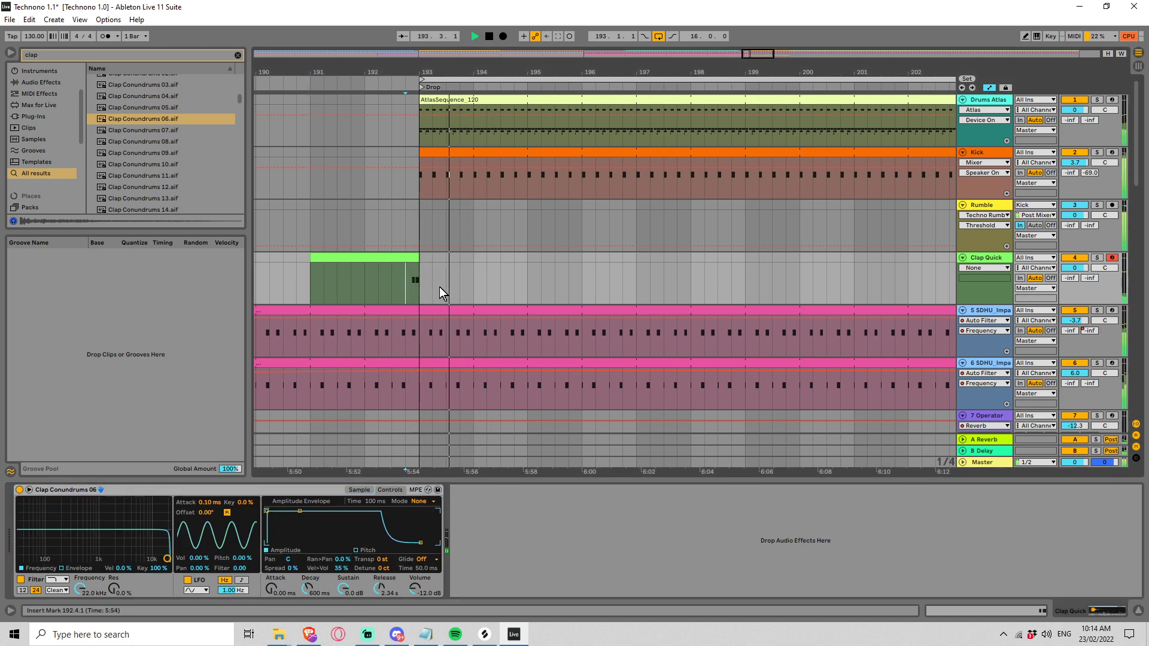
Step: Raise the Clap Quick track volume to 4.5 dB and play the transition into the Drop
key(space)
key(space)
key(space)
drag(1074, 268, 1074, 256)
key(space)
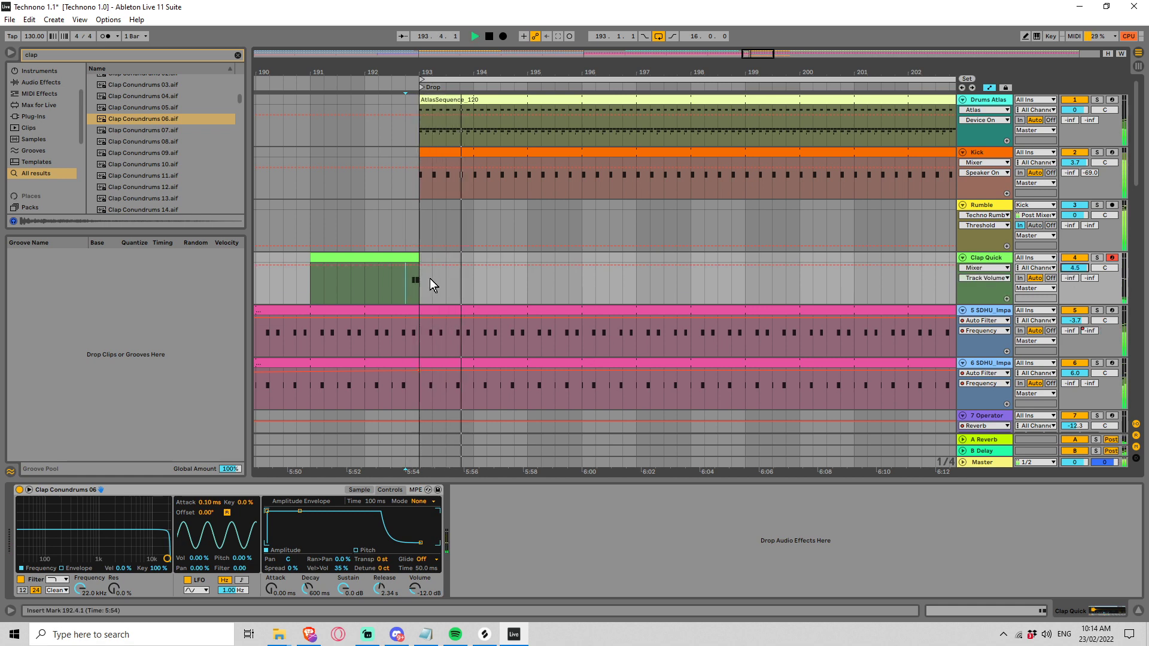
key(space)
Step: Audition the clap samples around Clap Machine, Clap Loose and the Clap Lofi HipHop kits in the search results
drag(242, 98, 245, 117)
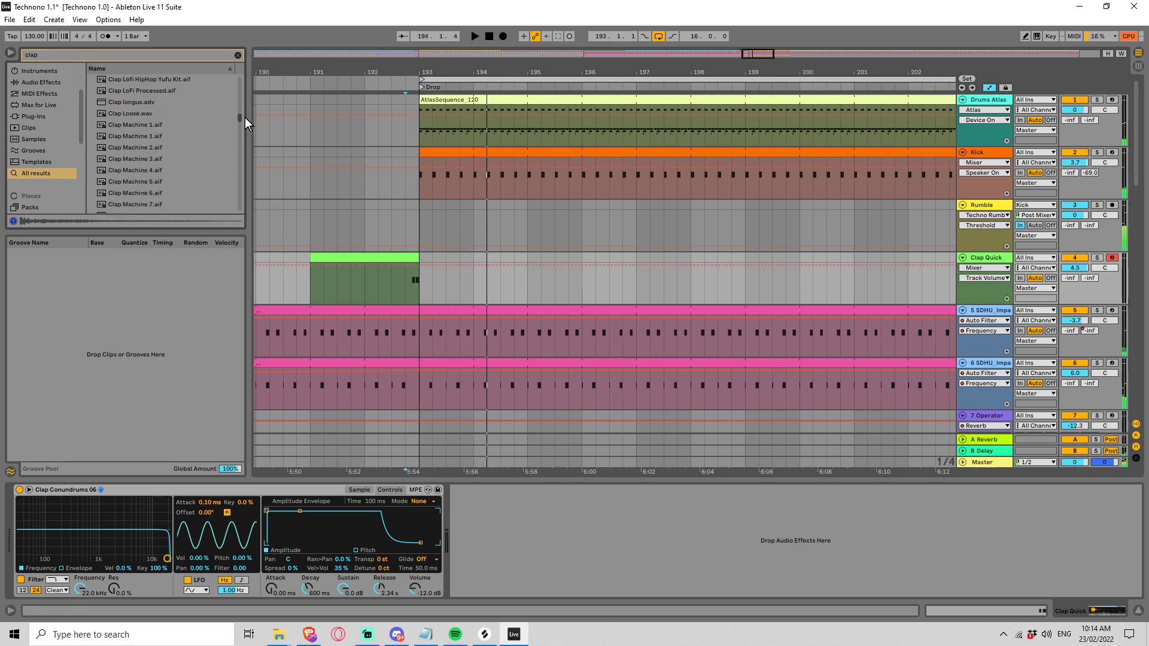
click(181, 124)
click(174, 137)
click(126, 104)
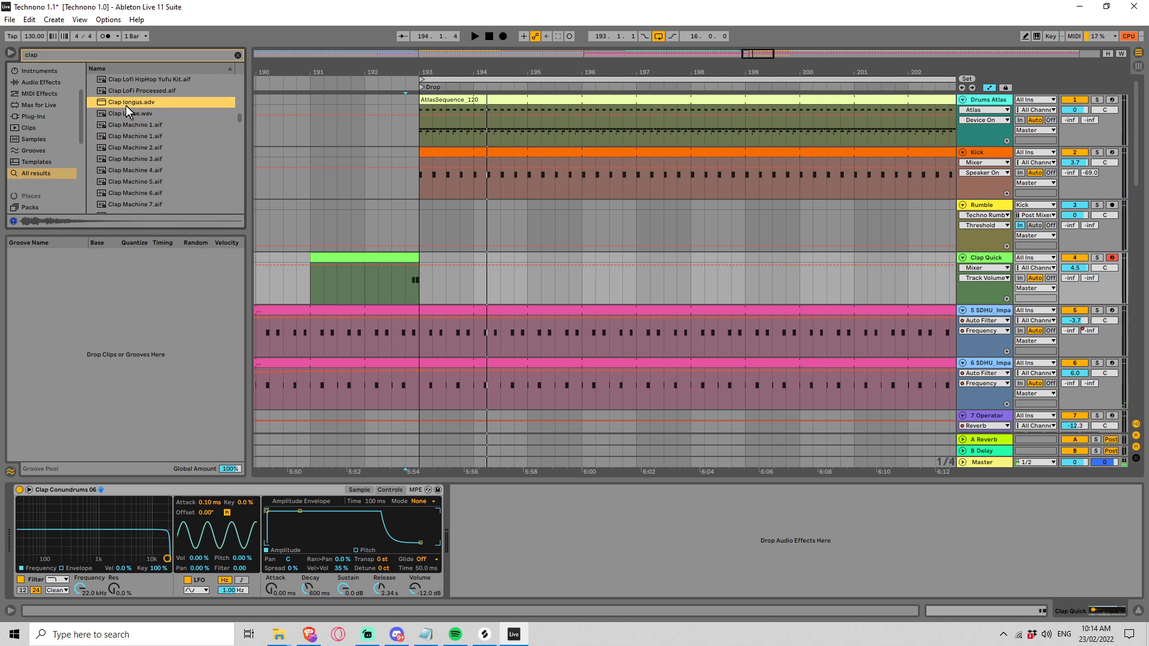
click(132, 113)
click(132, 93)
scroll(168, 122, up, 3)
click(179, 105)
scroll(178, 144, up, 5)
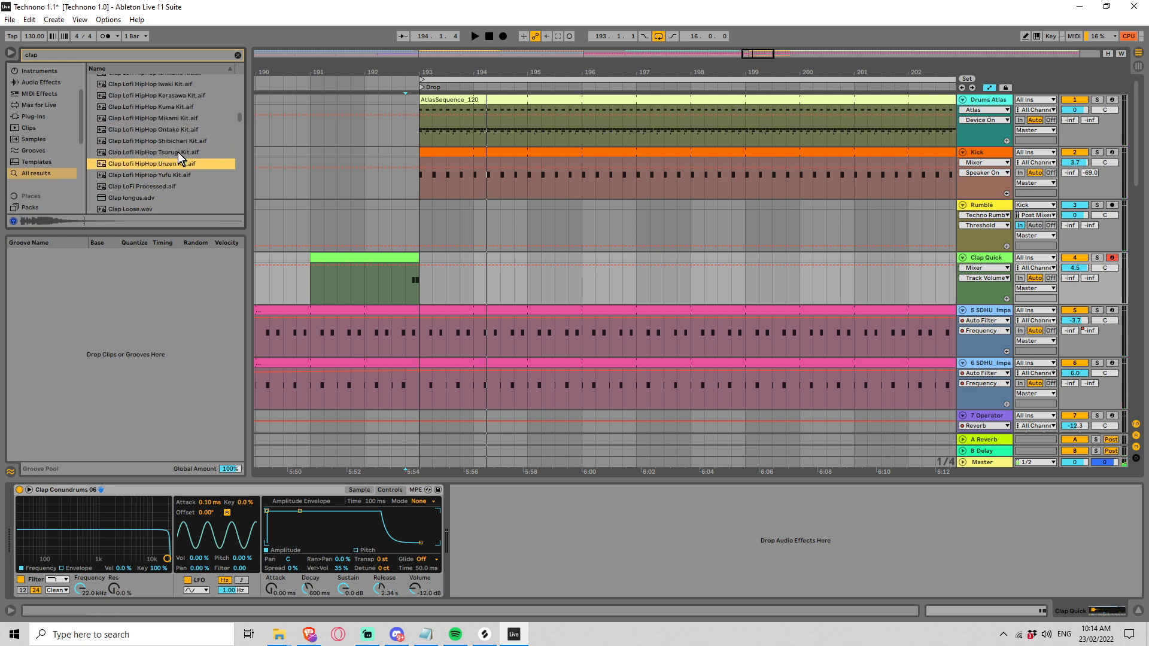
click(178, 152)
click(179, 142)
scroll(188, 162, up, 1)
key(Up)
key(Up)
scroll(183, 163, up, 2)
key(Up)
key(Up)
key(Up)
key(Up)
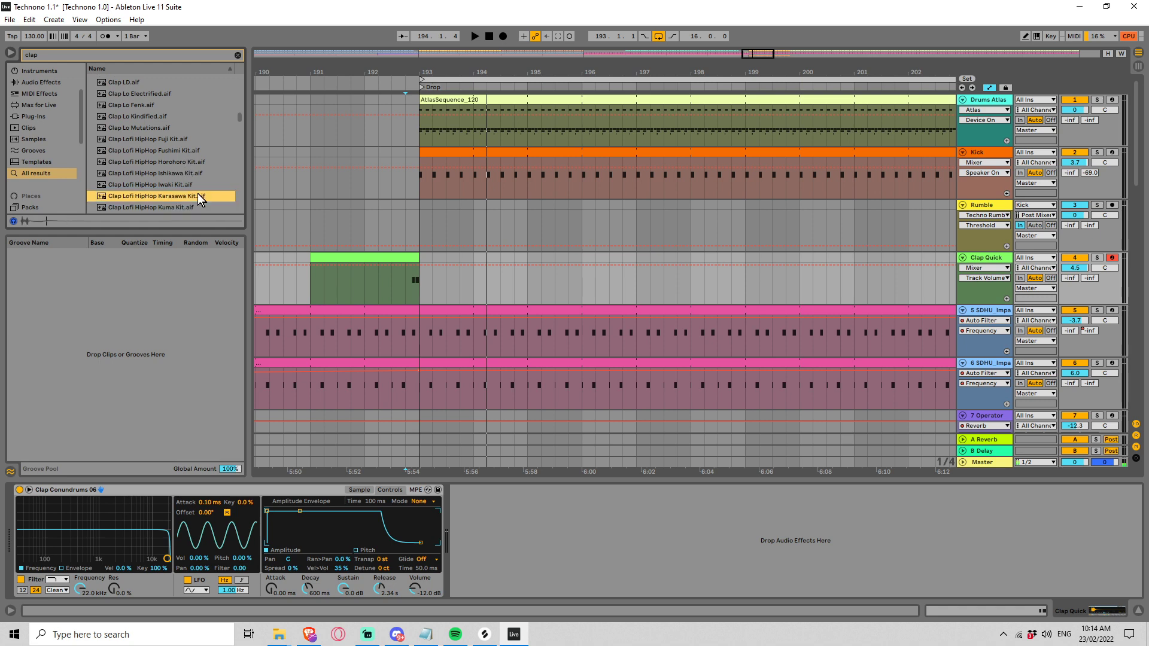
Step: Audition the samples further up the list and replace the Clap Quick instrument's sample with Clap Lo Fenk.aif
key(Up)
key(Up)
key(Up)
scroll(184, 183, up, 2)
key(Up)
key(Up)
key(Up)
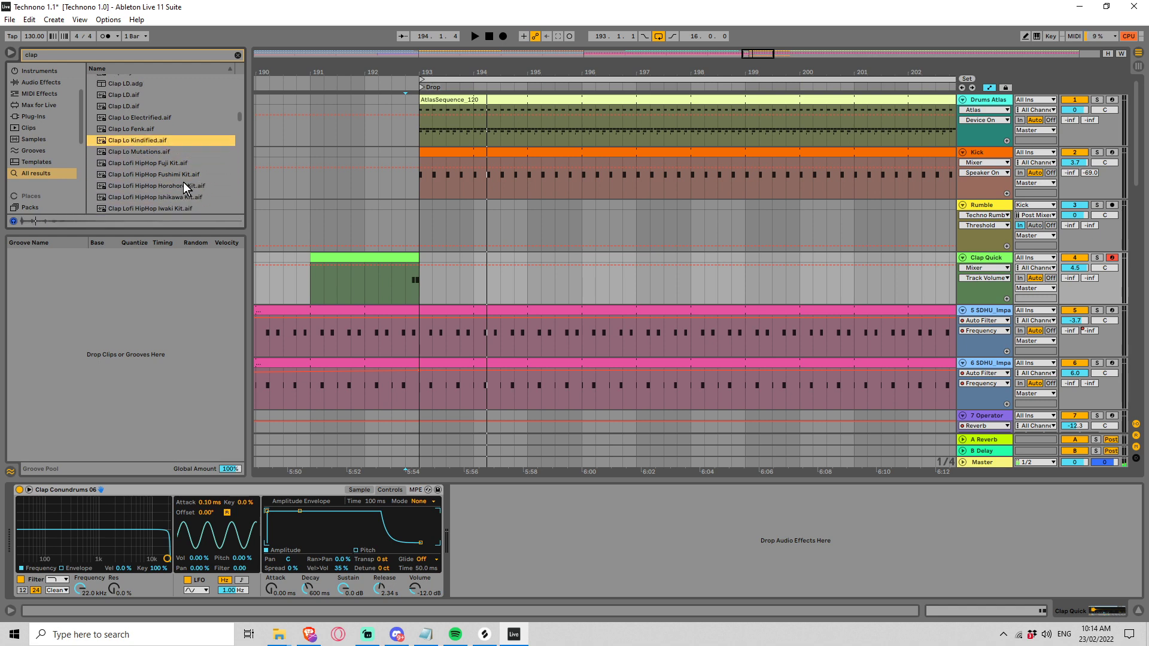
key(Up)
drag(160, 132, 103, 530)
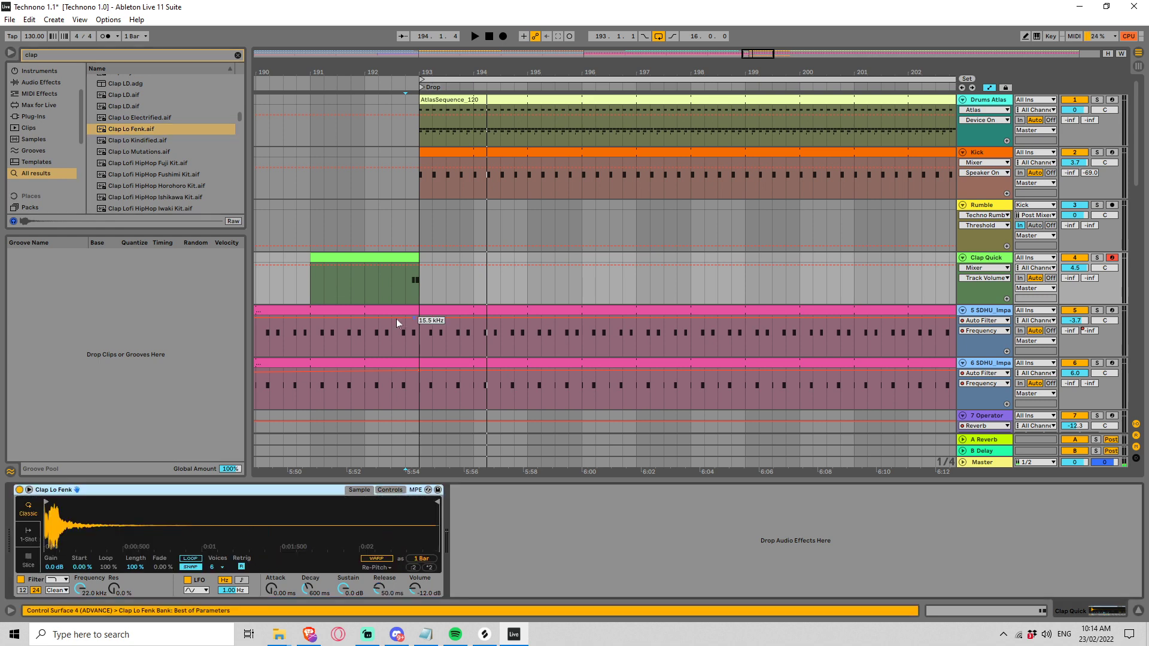
Step: Transpose both E2 notes in the Clap Quick clip to C3 and play the transition into the Drop
double_click(409, 265)
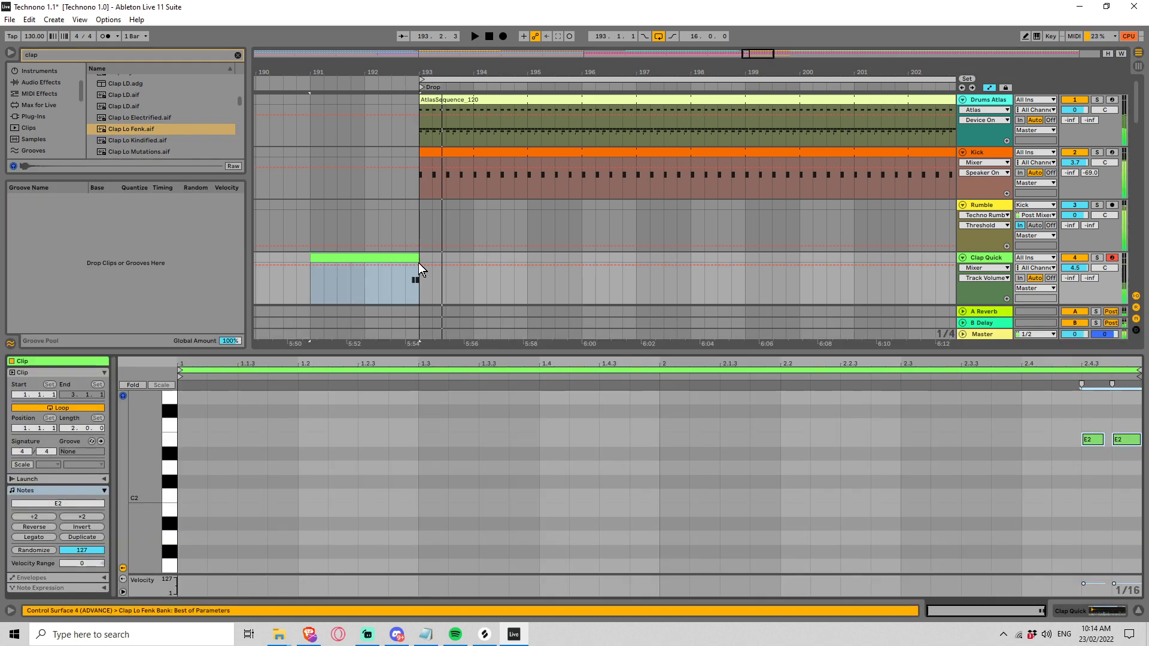
drag(1068, 451, 1135, 421)
key(Up)
key(shift+Up)
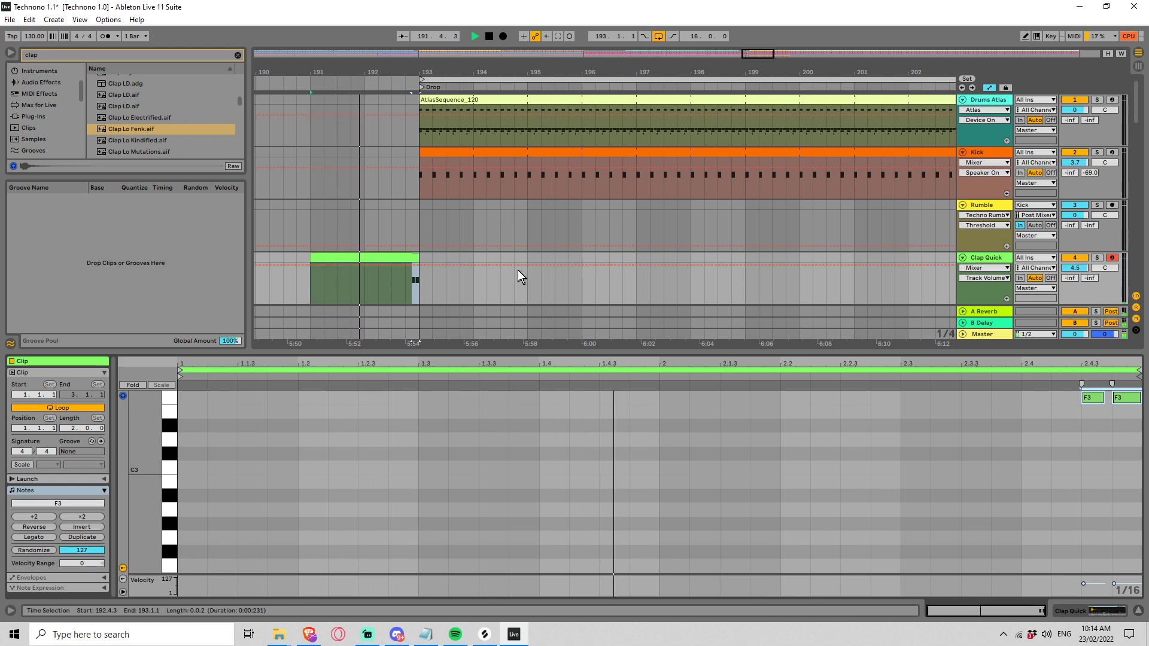
key(Down)
key(Down)
key(Down)
key(Down)
key(Down)
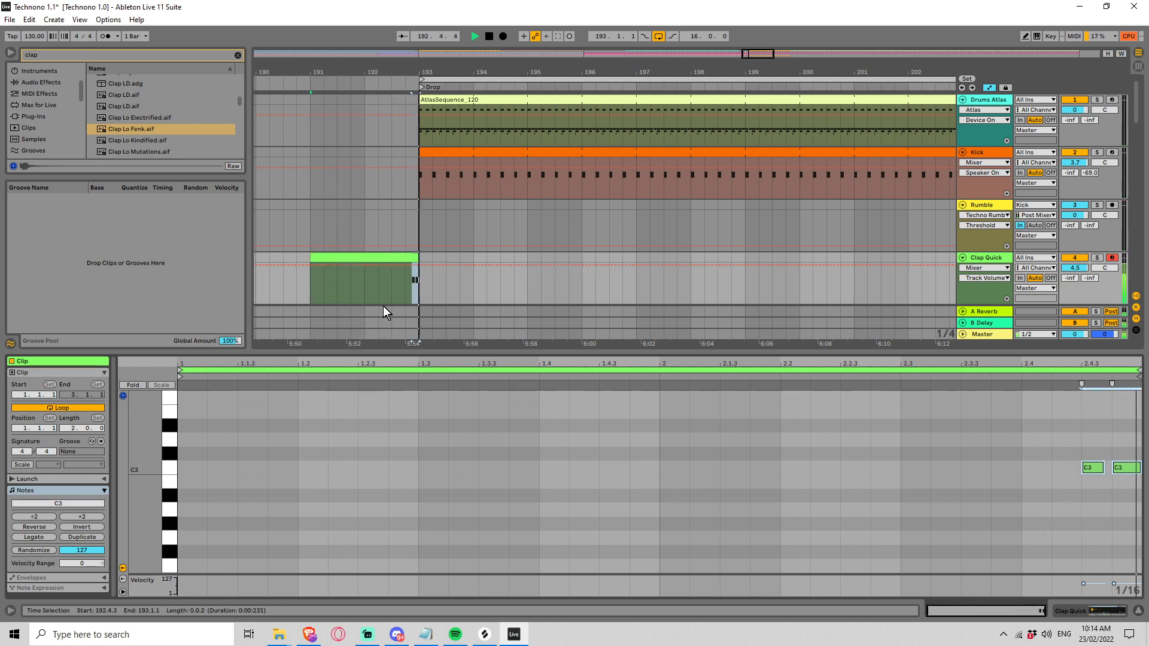
key(space)
Step: Consolidate the Clap Quick section from 192.4.3 to 193.2.1 and extend its second C3 note to the clip's end with Legato
shift+click(438, 285)
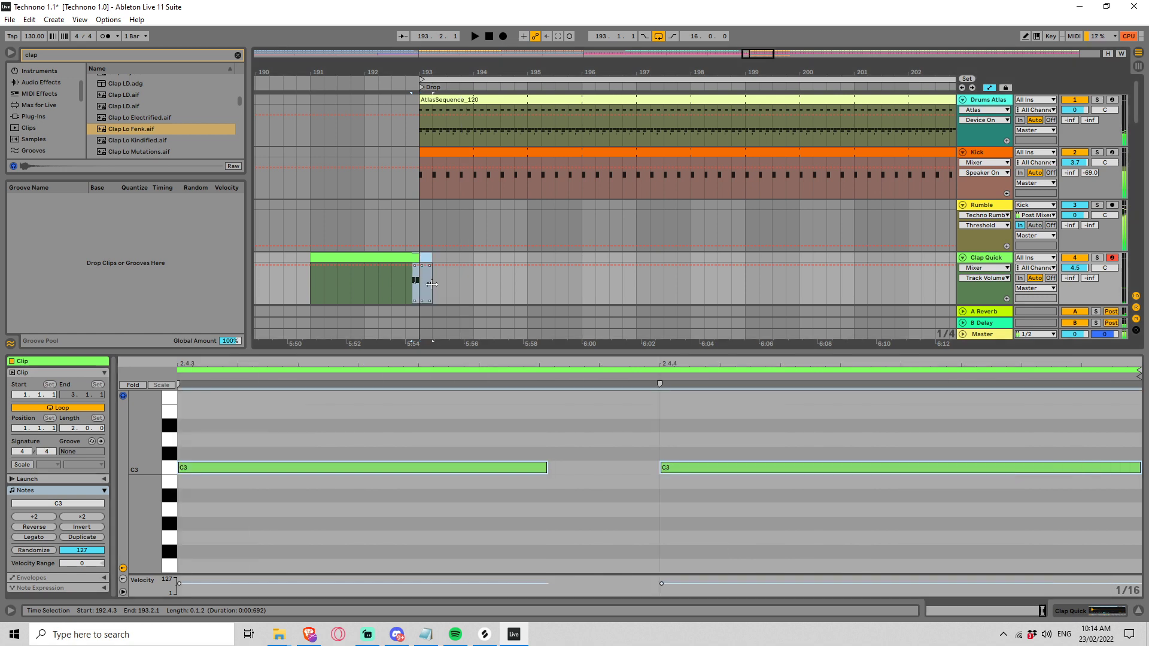
key(ctrl+j)
drag(546, 477, 369, 485)
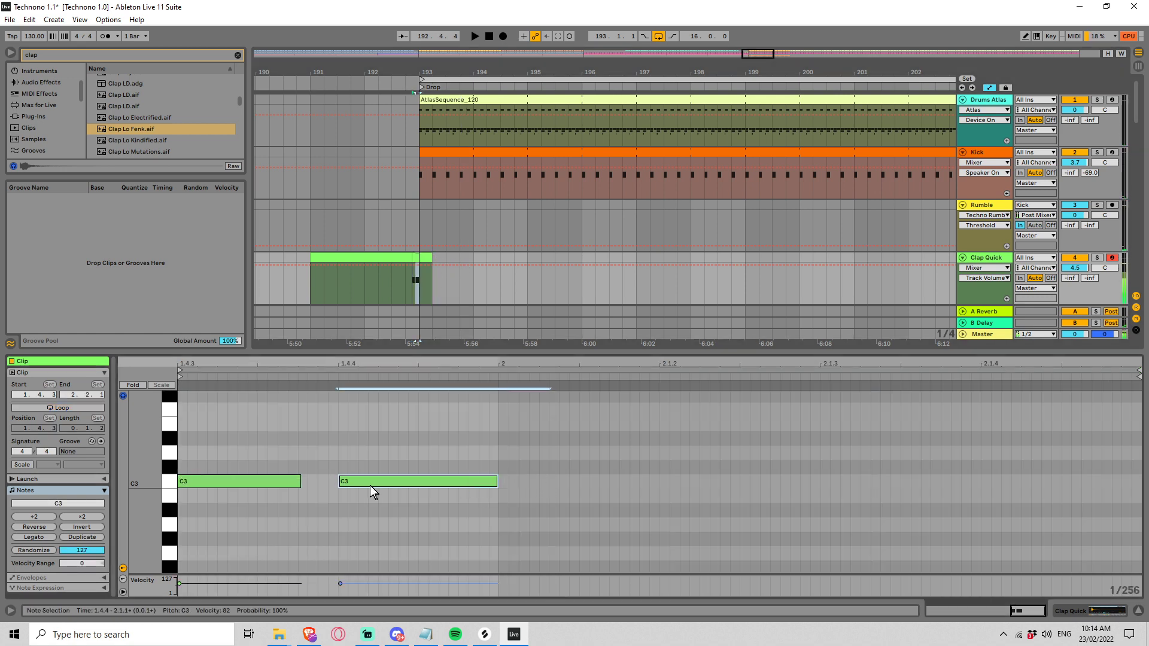
click(41, 536)
key(space)
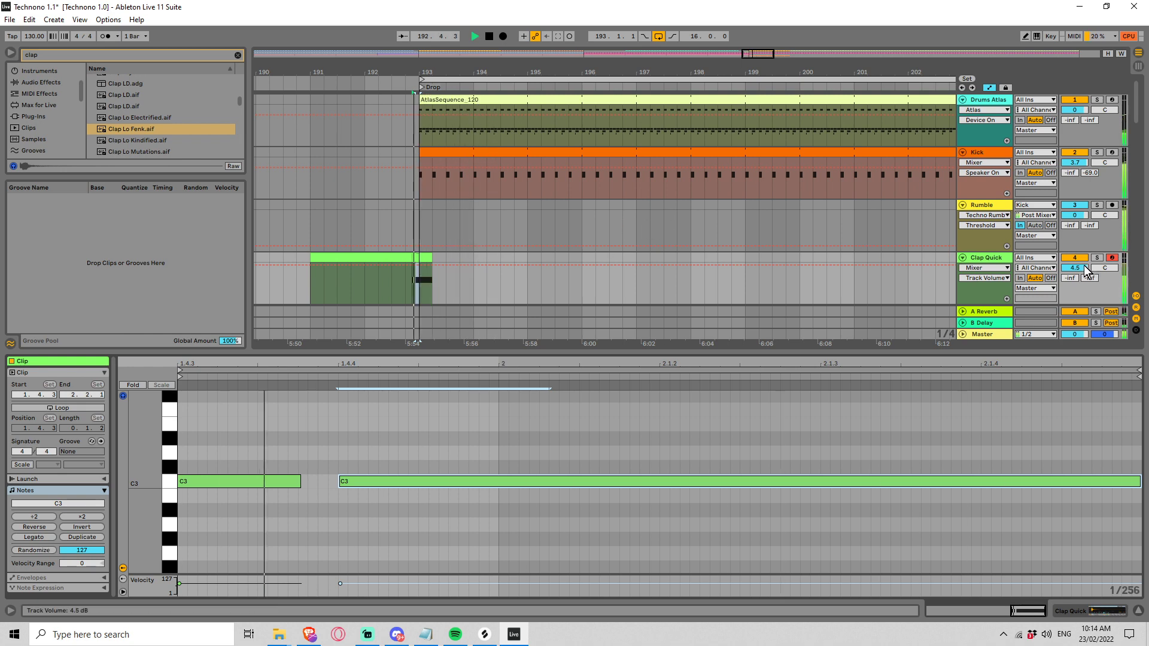
key(space)
Step: Clear the browser search and add Outer Spaces.amxd from the Outer Spaces by Amazing Noises pack to the Clap Quick track
click(988, 265)
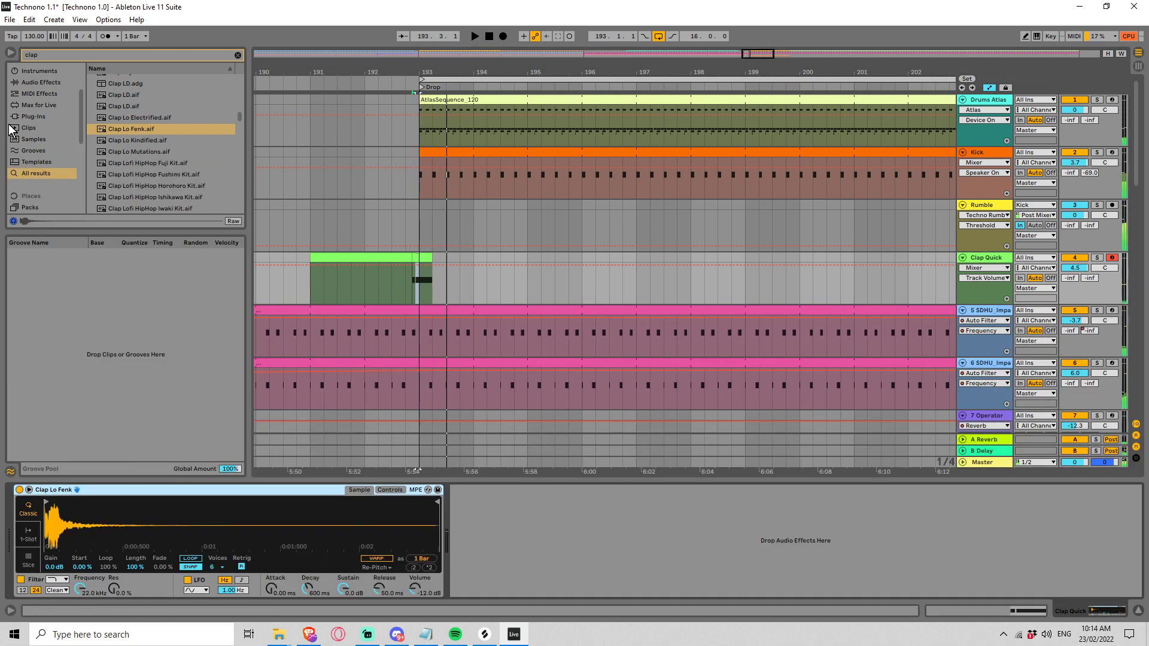
drag(80, 113, 83, 144)
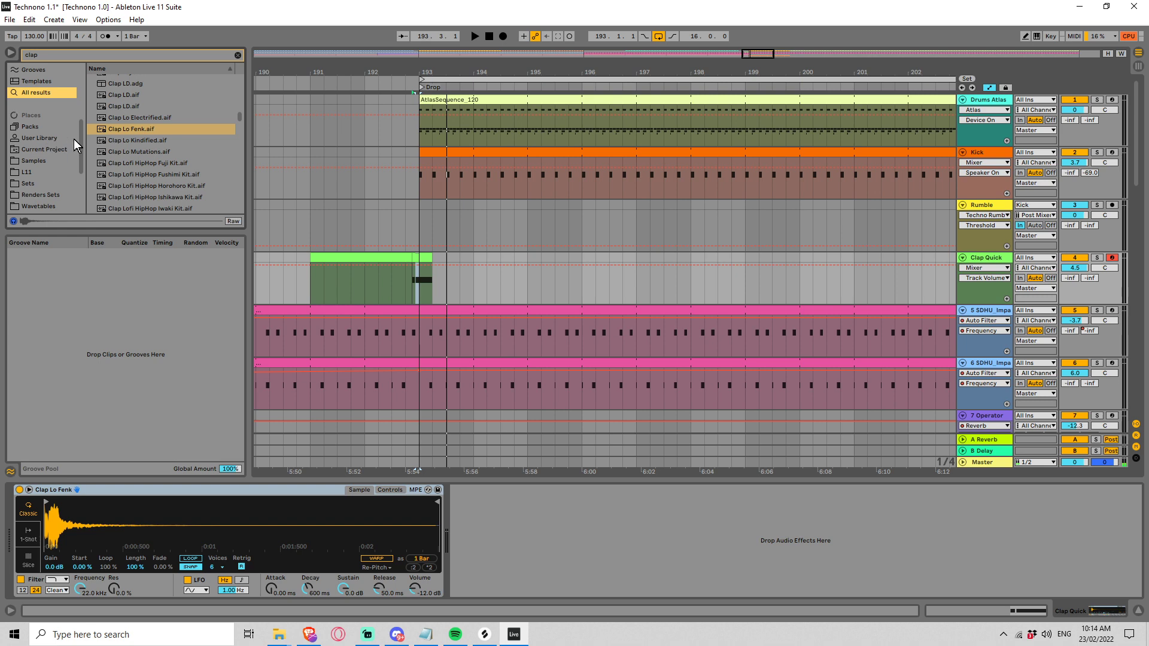
click(42, 127)
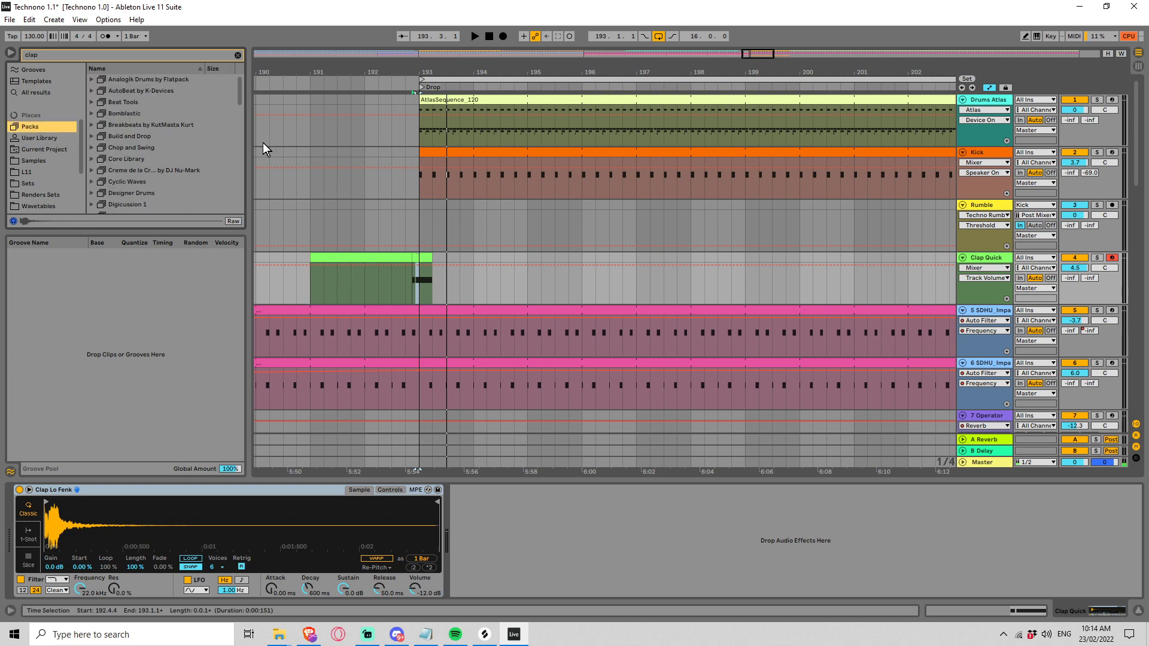
drag(238, 99, 245, 180)
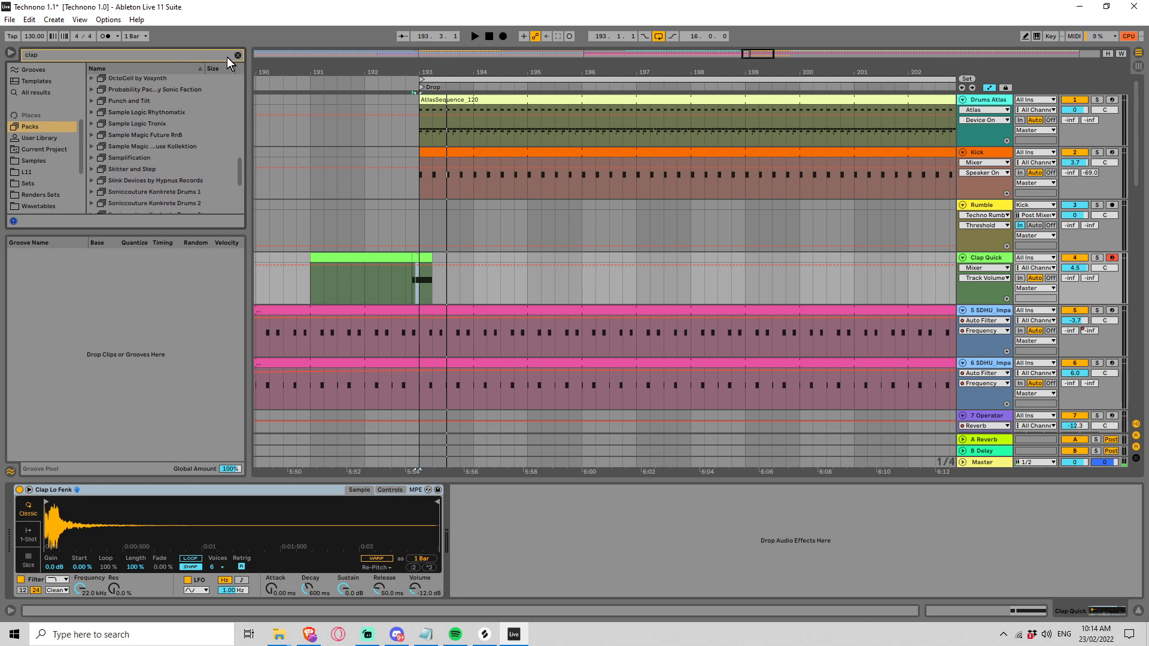
click(237, 55)
click(142, 180)
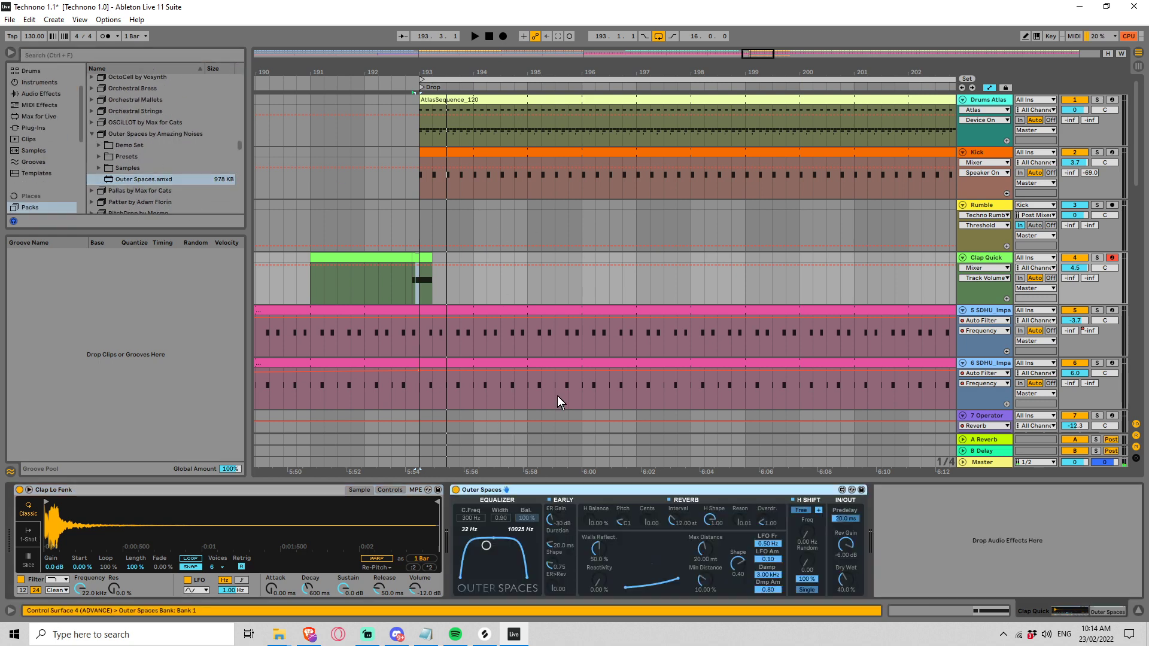
Step: Set the Outer Spaces reverb's Max Distance to 69.40 ms, Reactivity to 74.7 % and Min Distance to 20.9 %
key(space)
click(843, 578)
key(space)
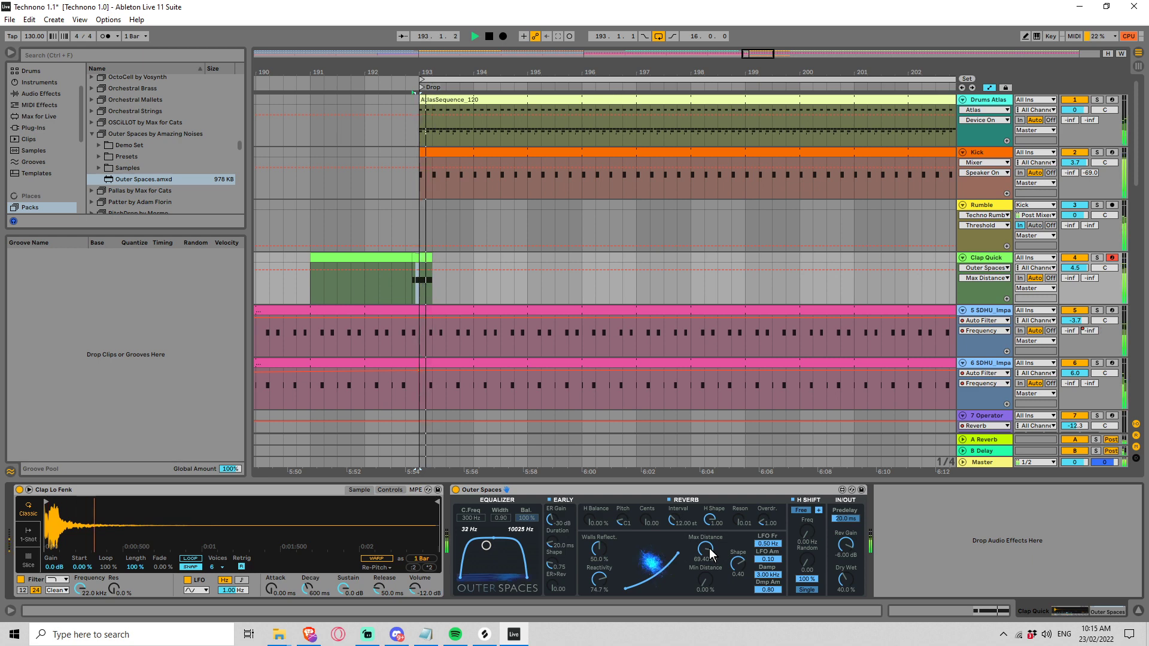
key(space)
mouse_move(712, 576)
mouse_down()
mouse_move(712, 562)
mouse_move(705, 578)
mouse_up()
key(space)
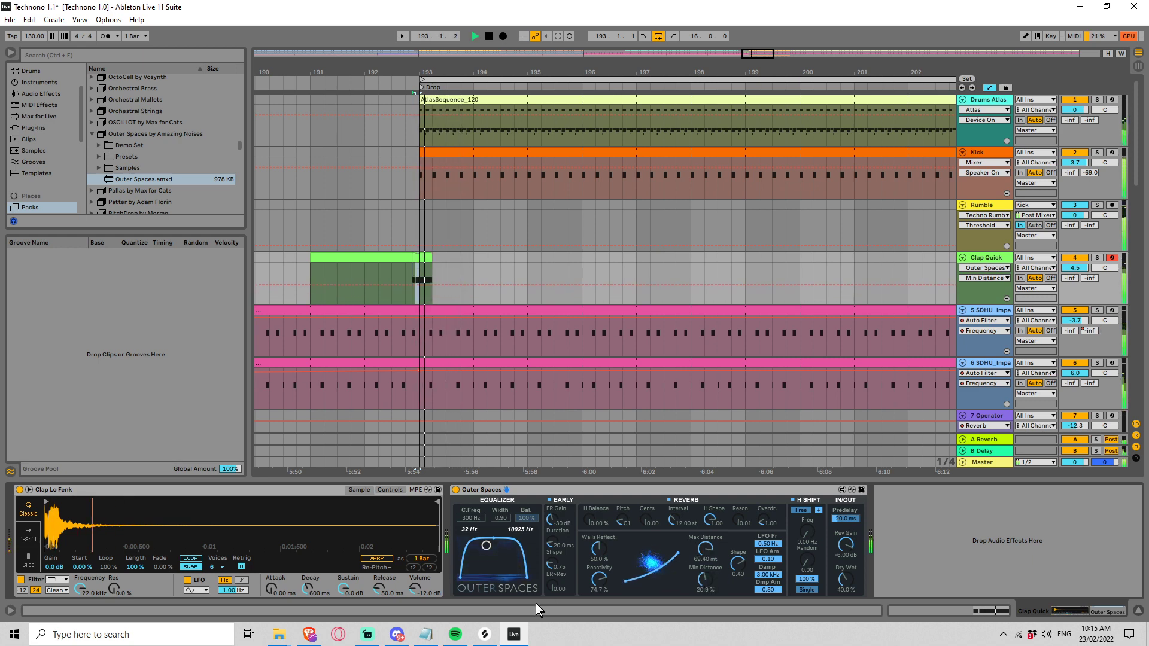
Step: Set the Outer Spaces Walls Reflect to 82.6 % and Reactivity to 48.6 % while playing the transition
key(space)
key(space)
mouse_move(596, 551)
mouse_down()
mouse_move(596, 528)
mouse_move(597, 599)
mouse_up()
key(space)
key(space)
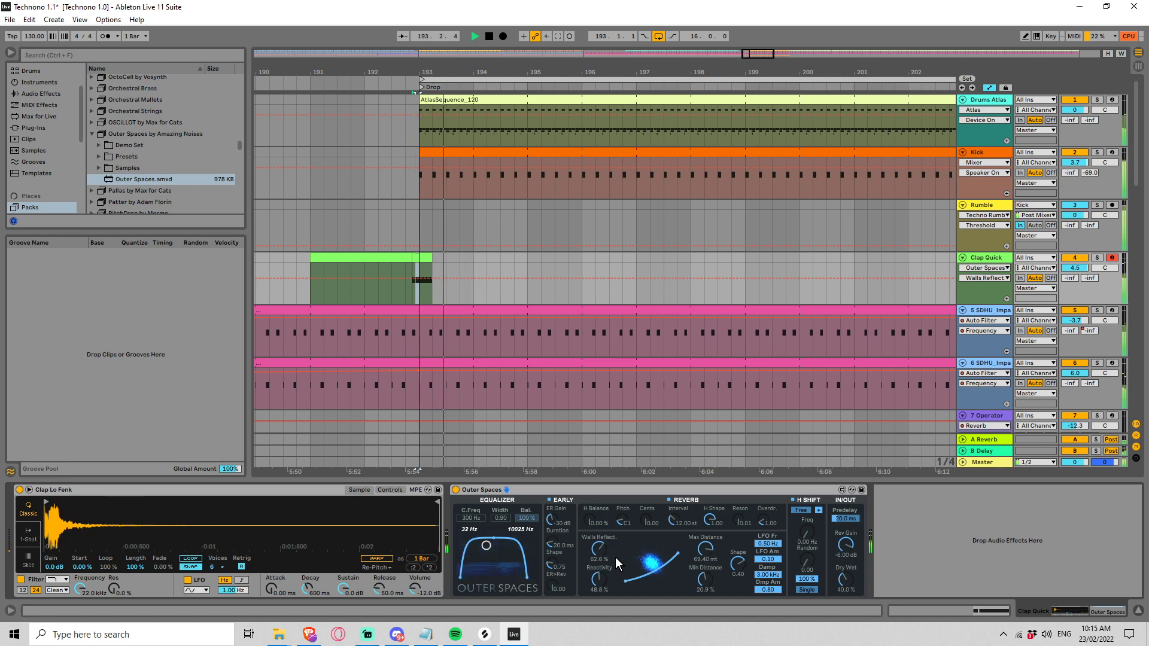
key(space)
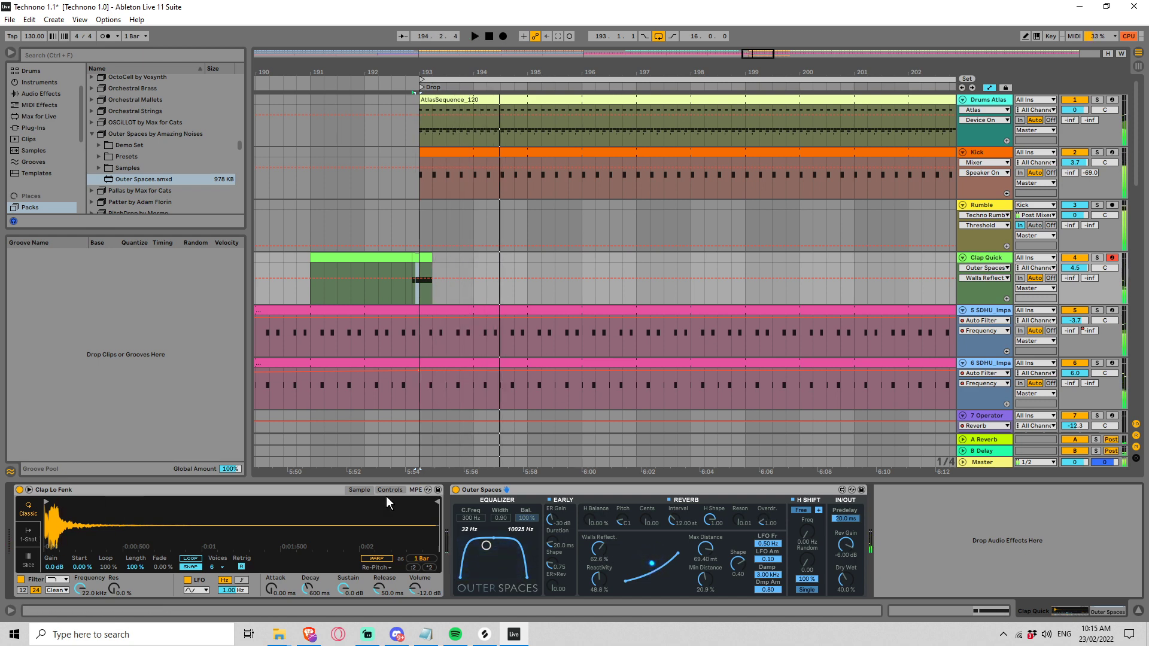
Step: Set the Clap Lo Fenk filter's velocity modulation to 100 % and lower the first C3 note's velocity to 55
click(380, 491)
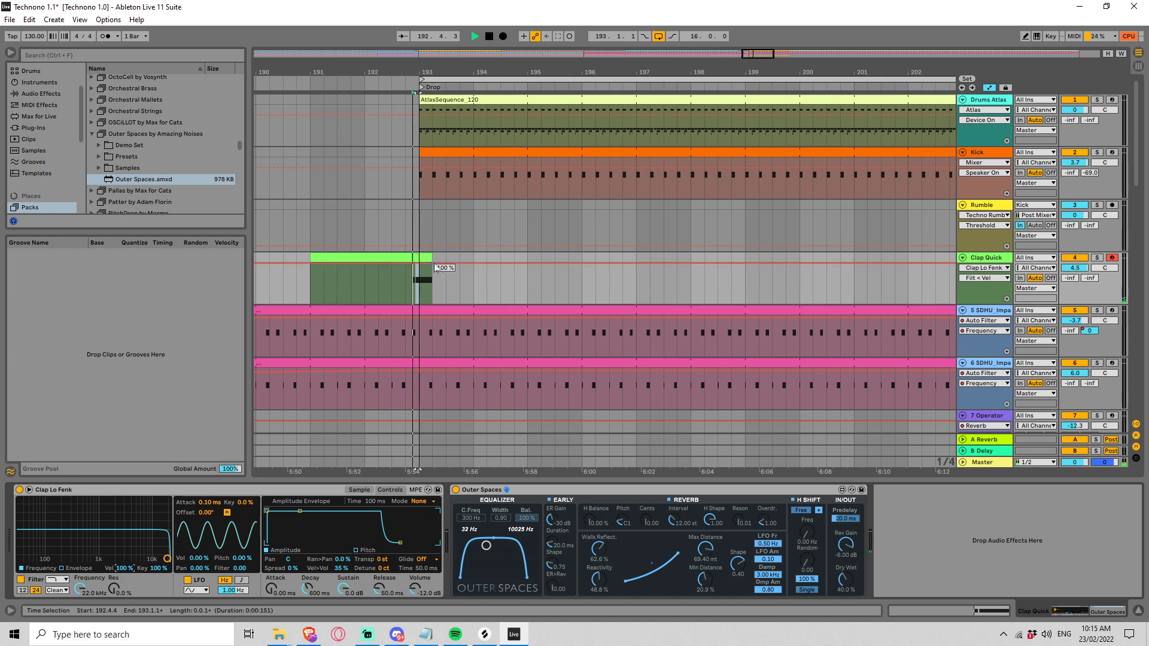
double_click(423, 280)
click(239, 482)
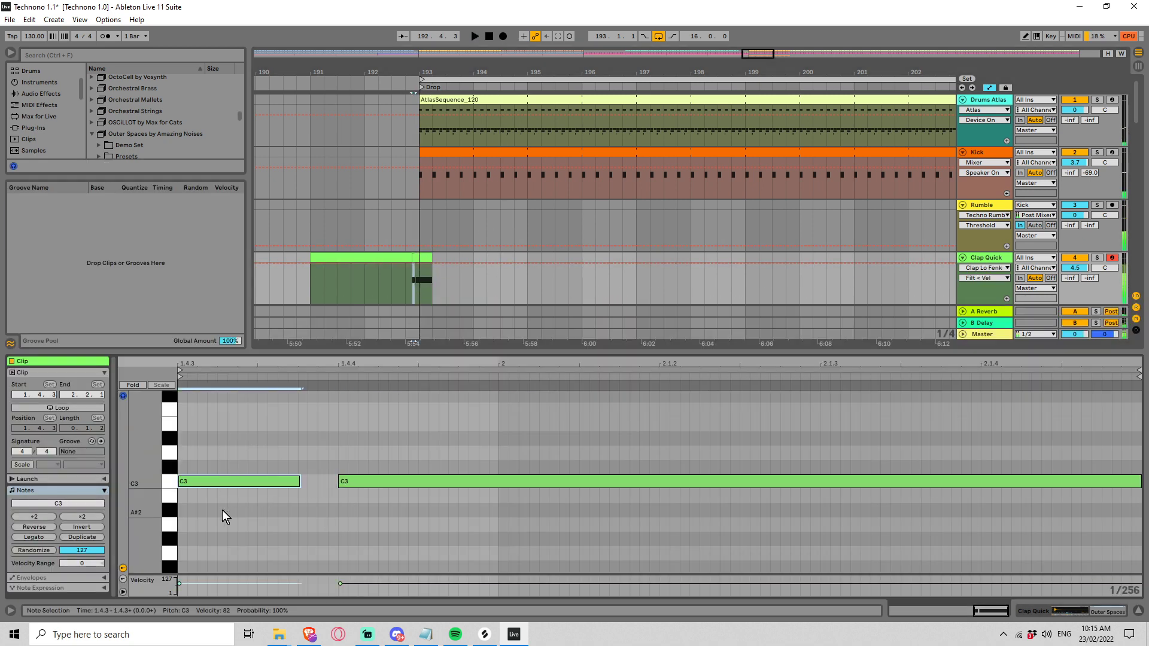
mouse_move(200, 481)
mouse_down()
mouse_move(200, 505)
mouse_move(200, 466)
mouse_up()
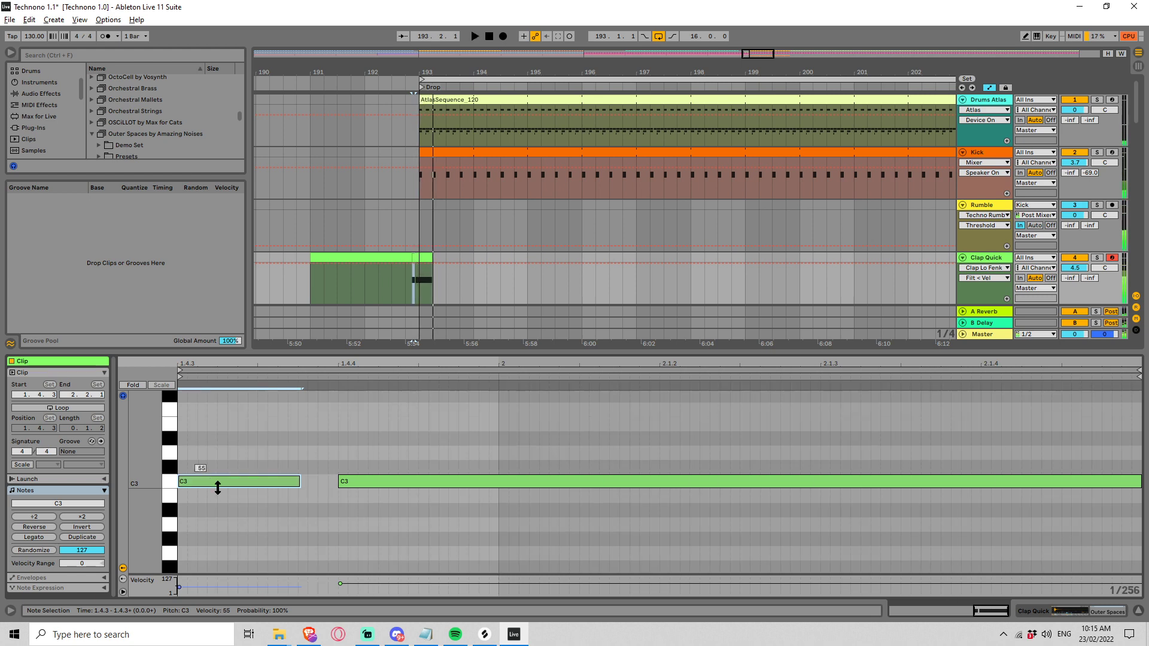
Step: Shorten the first C3 note to slightly less than half a sixteenth and play the transition into the Drop
drag(300, 482, 250, 482)
key(space)
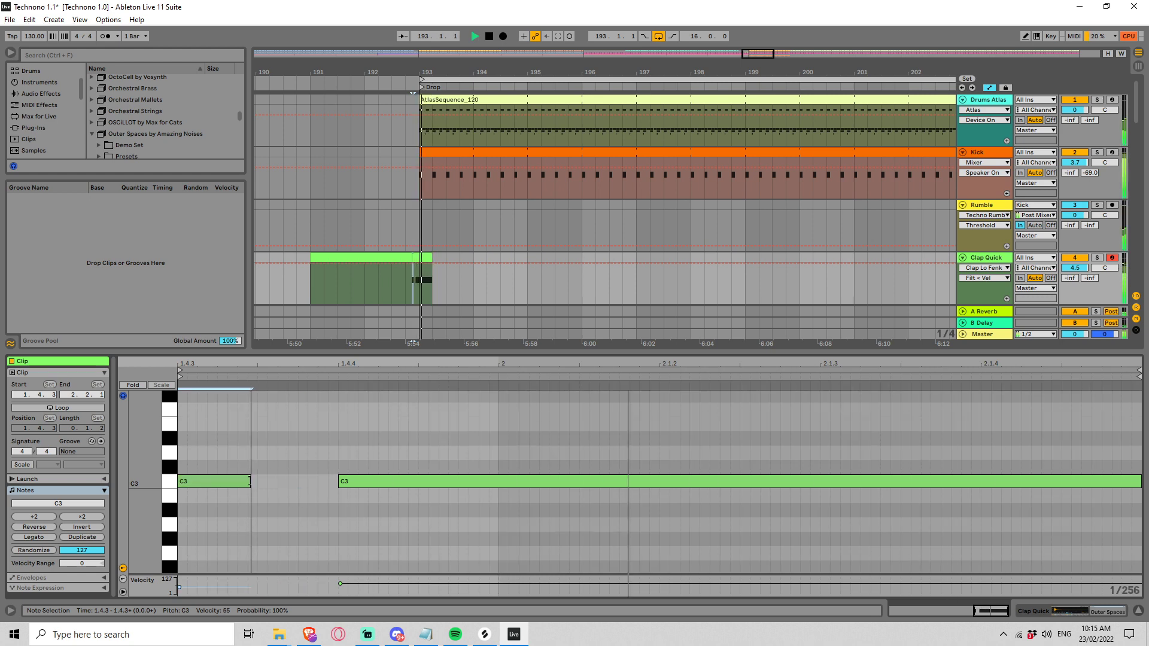
double_click(991, 259)
key(space)
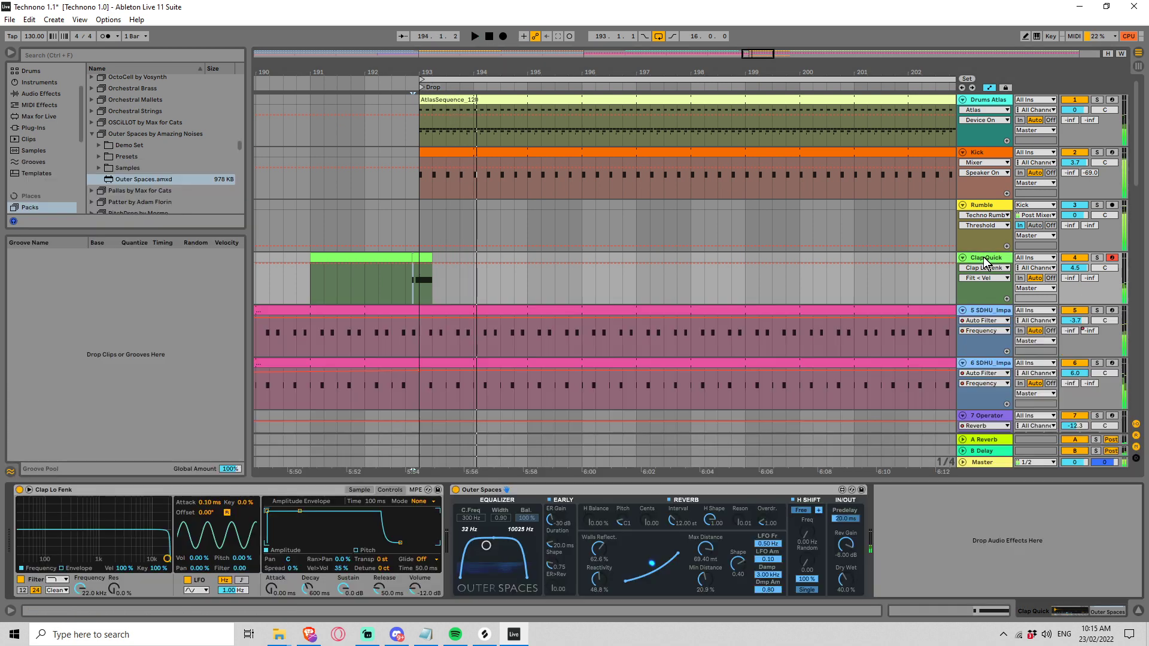
Step: Raise the Clap Lo Fenk filter resonance to 67 % and play the transition into the Drop
key(space)
key(space)
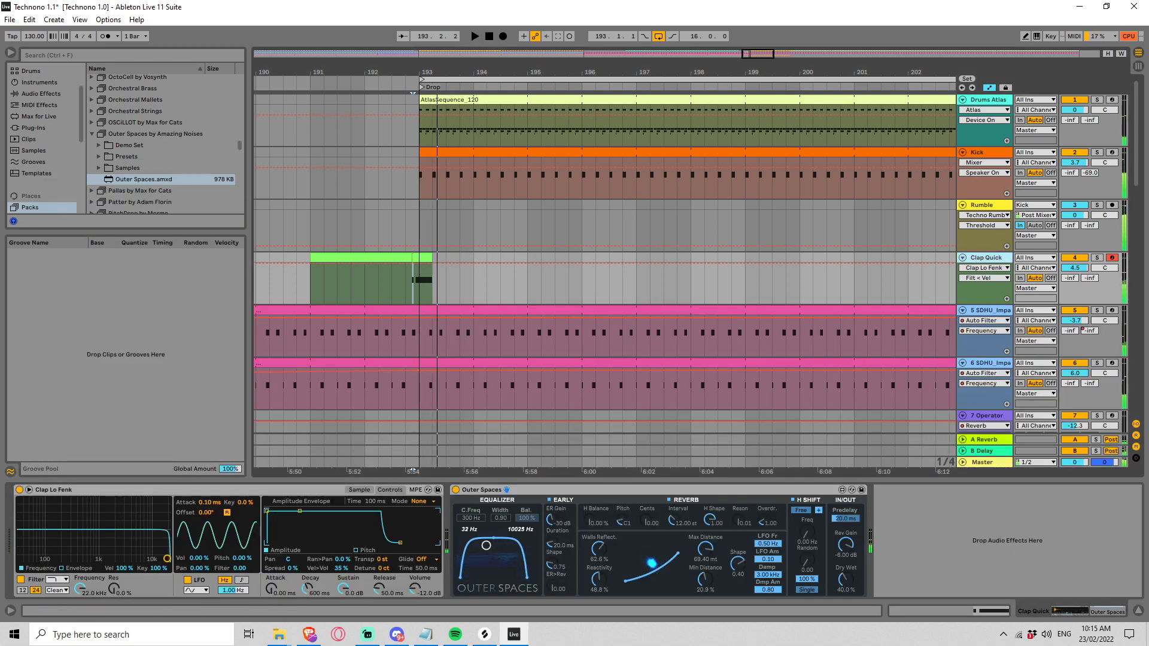
drag(114, 589, 113, 550)
key(space)
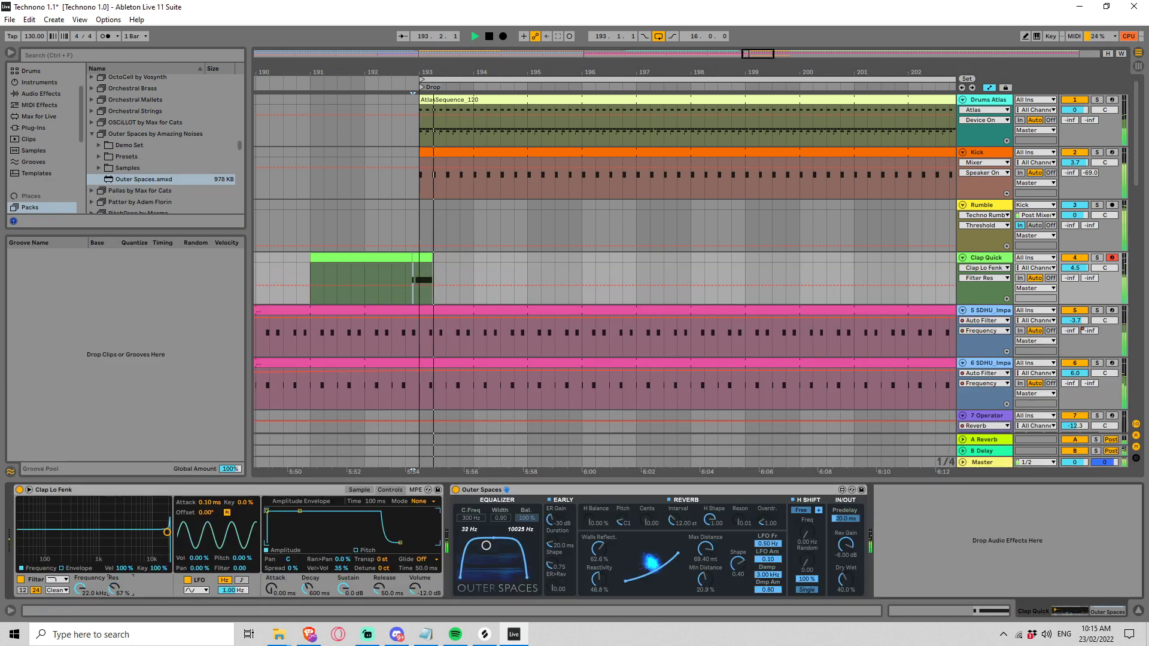
Step: Lower the velocity of the first C3 note in the short double-clap clip and play the transition into the Drop
click(342, 282)
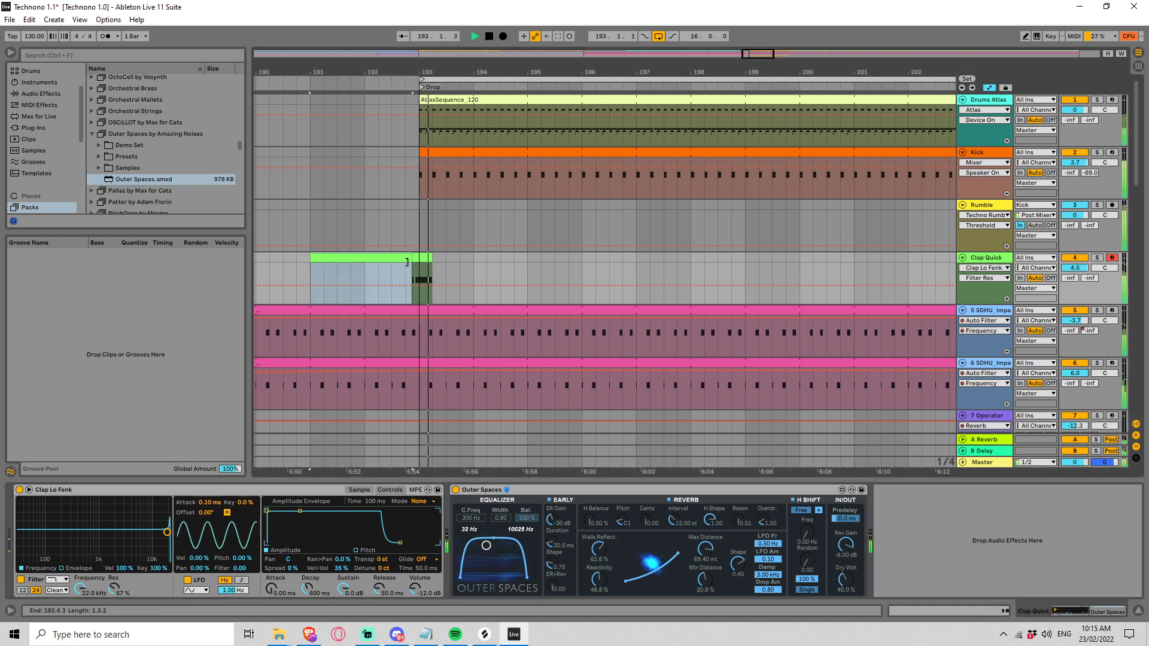
double_click(421, 279)
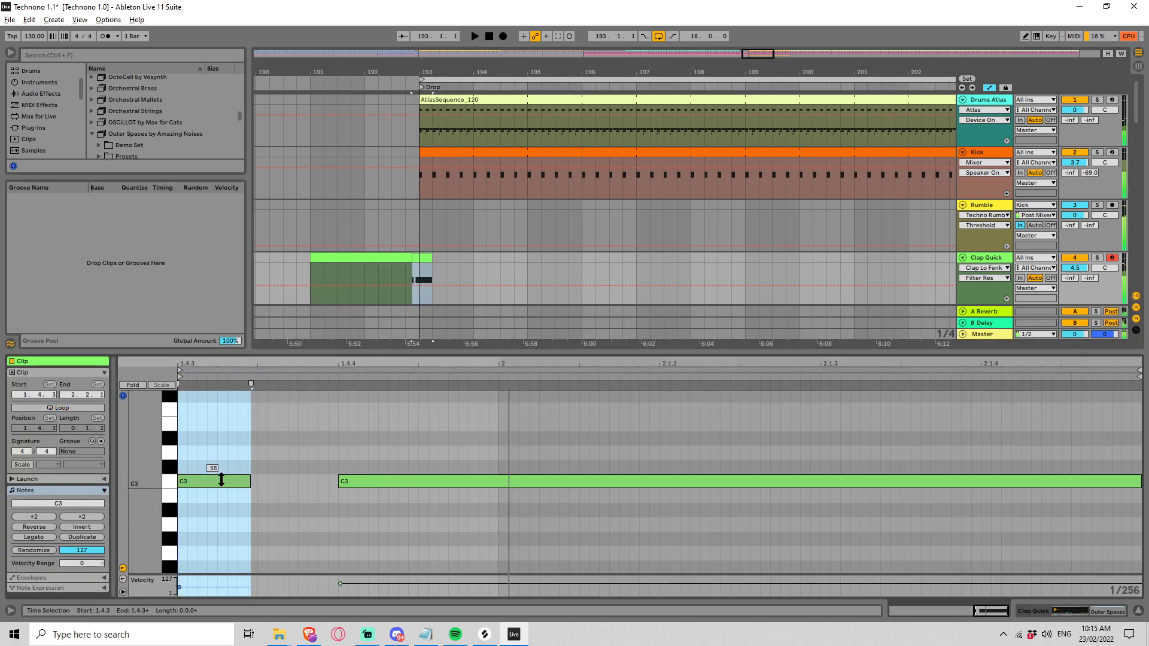
drag(221, 480, 221, 496)
key(space)
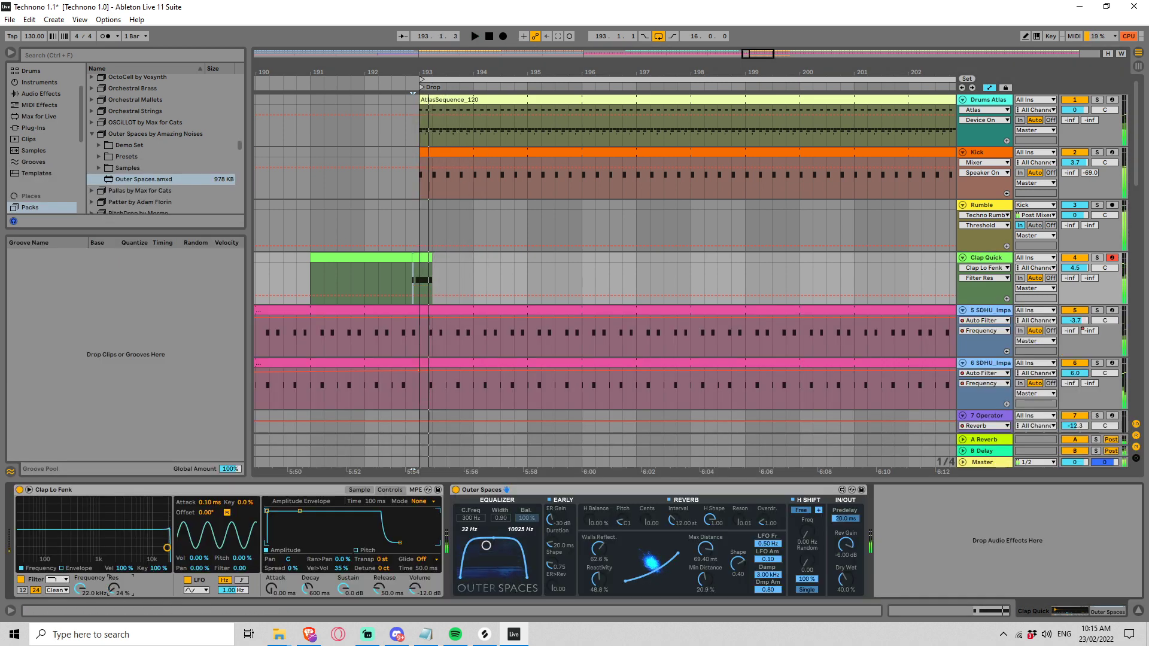
Step: Lower the Clap Lo Fenk filter resonance to 29 % while playing the transition into the Drop
key(space)
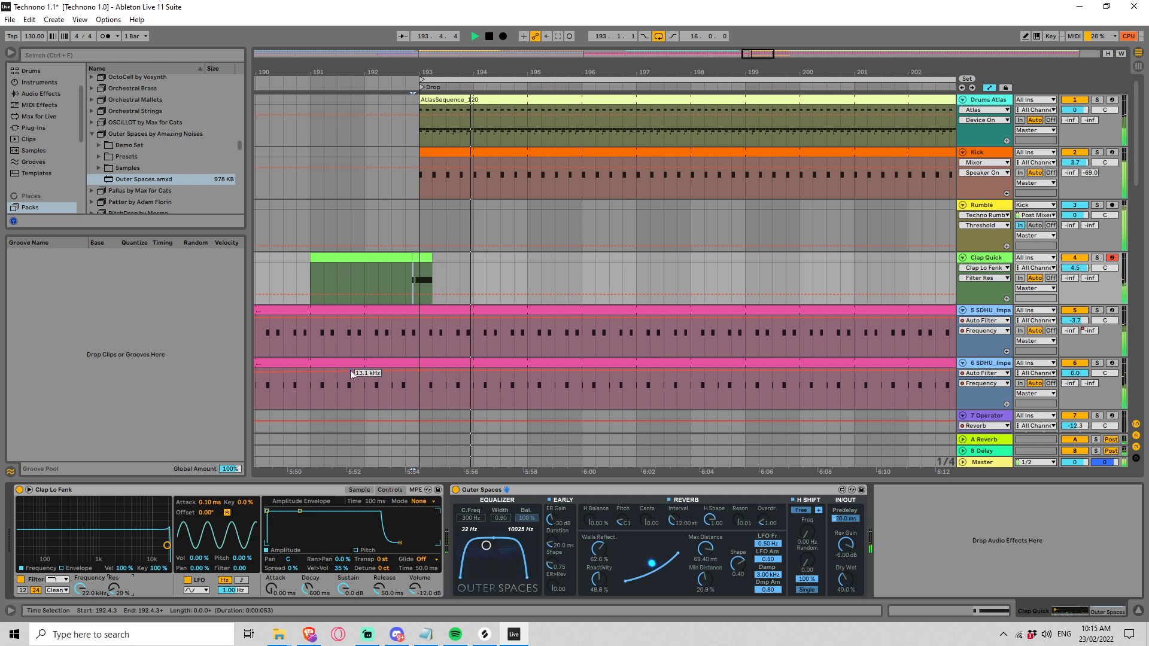
key(space)
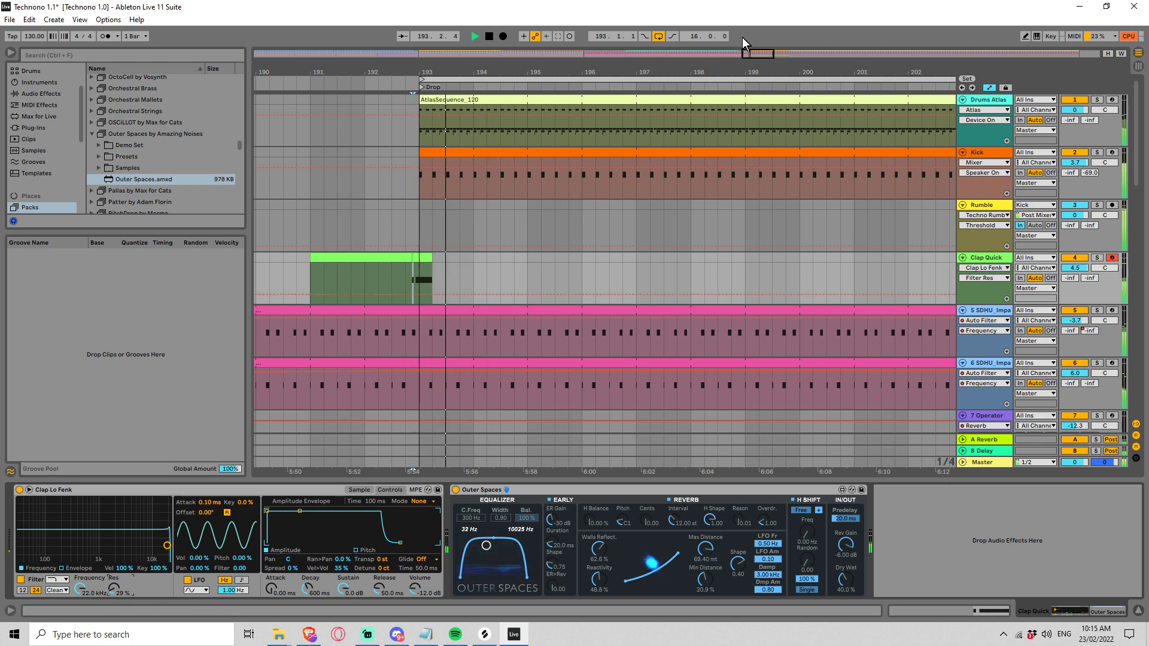
key(space)
Step: Play the arrangement from bar 177 and set the 8 Wavetable track's volume to -8.0 dB
drag(754, 57, 744, 29)
click(412, 269)
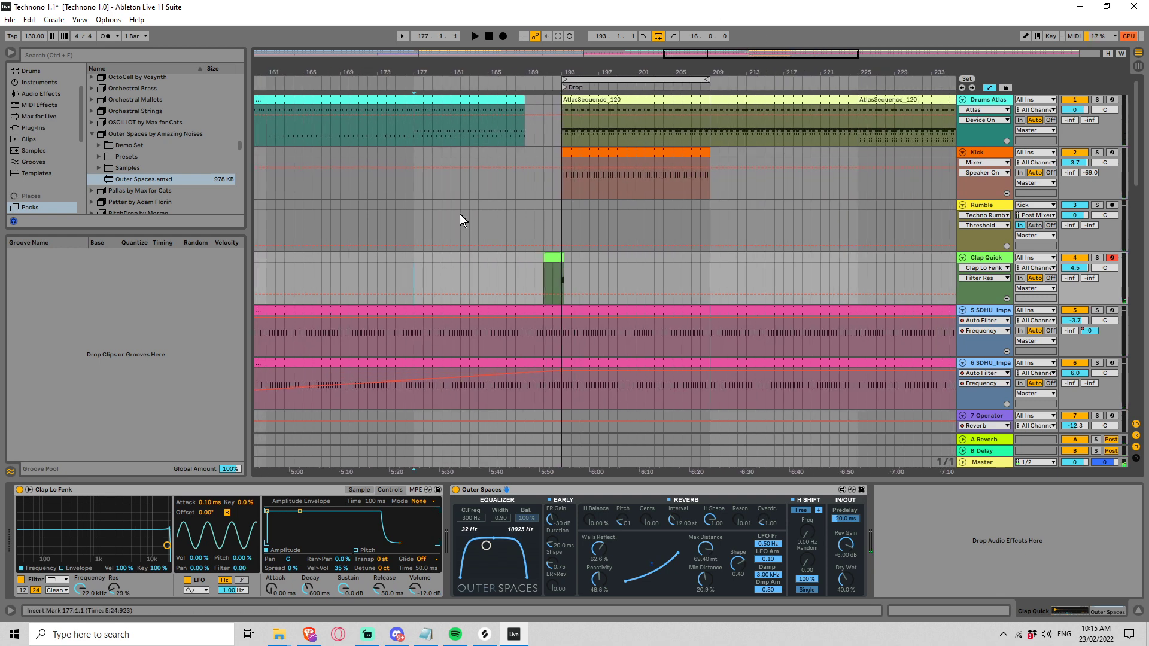
key(space)
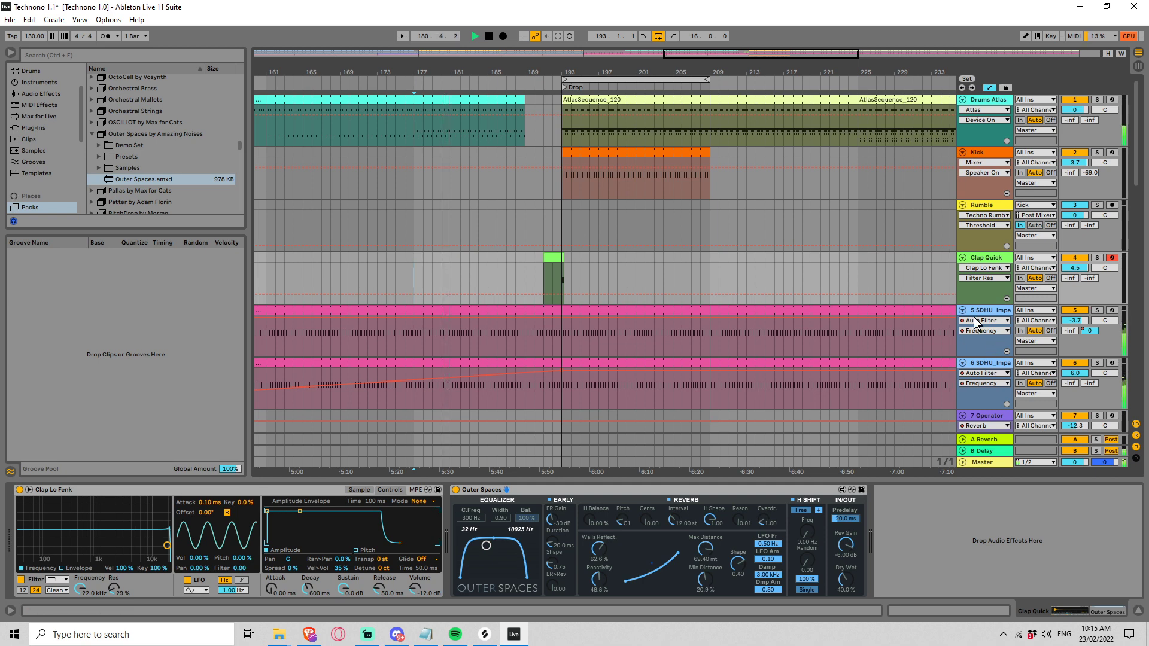
scroll(934, 305, down, 8)
drag(1057, 244, 1057, 263)
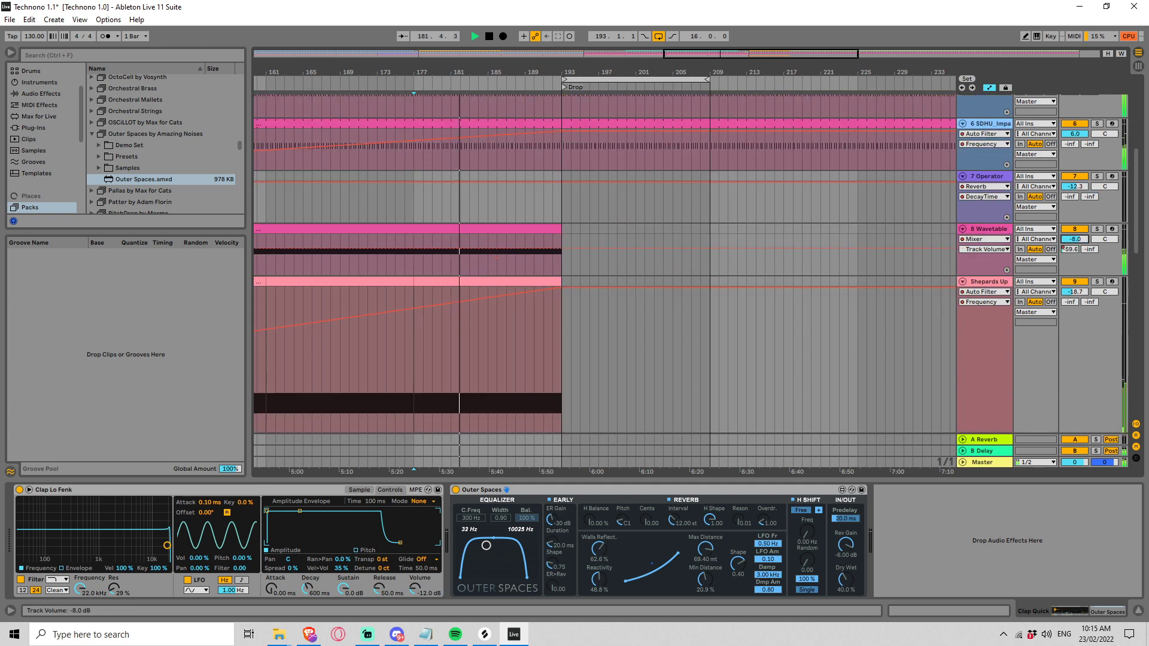